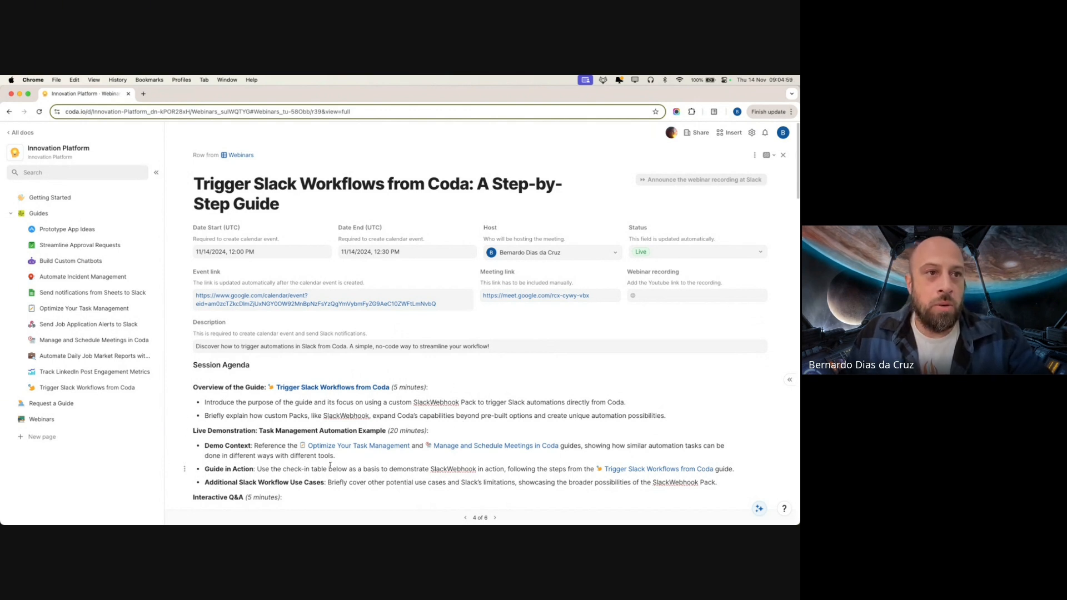
Look over the webinar's session agenda, from the guide overview to the interactive Q&A
scroll(323, 421, down, 2)
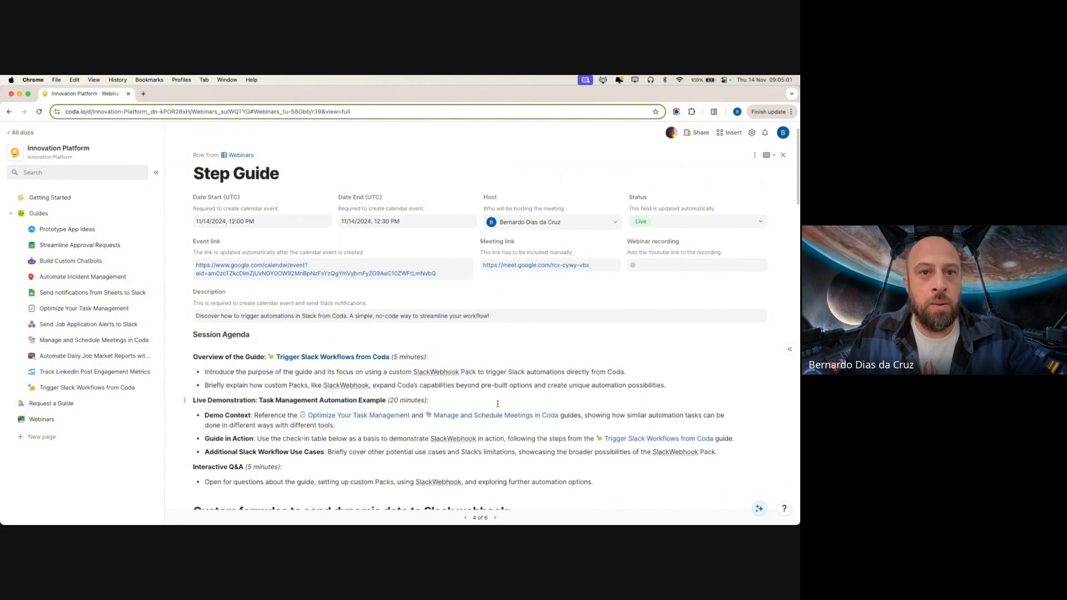
scroll(535, 408, down, 1)
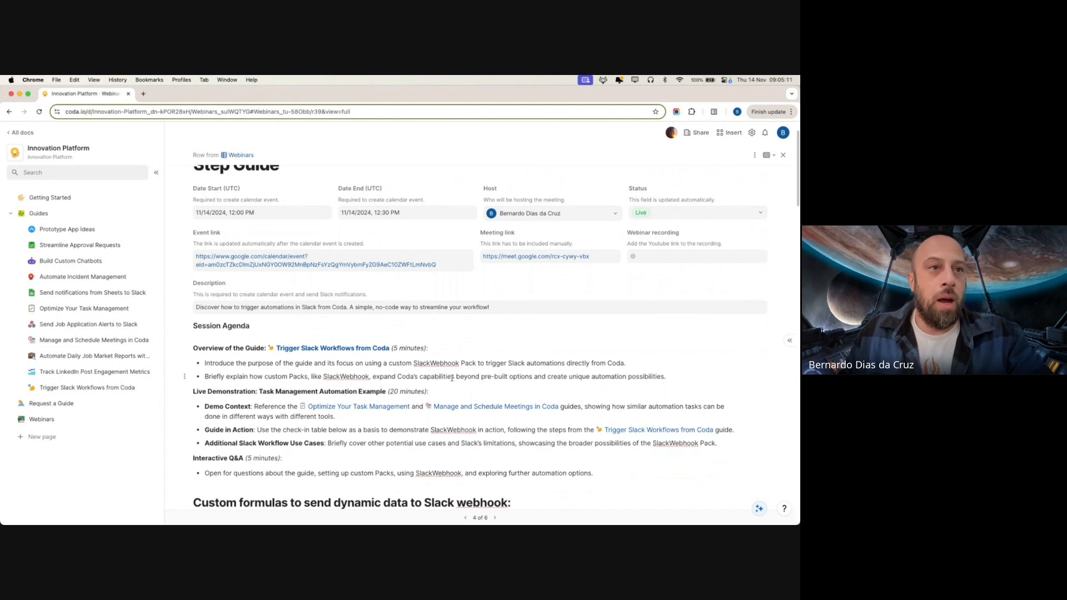
scroll(403, 391, up, 2)
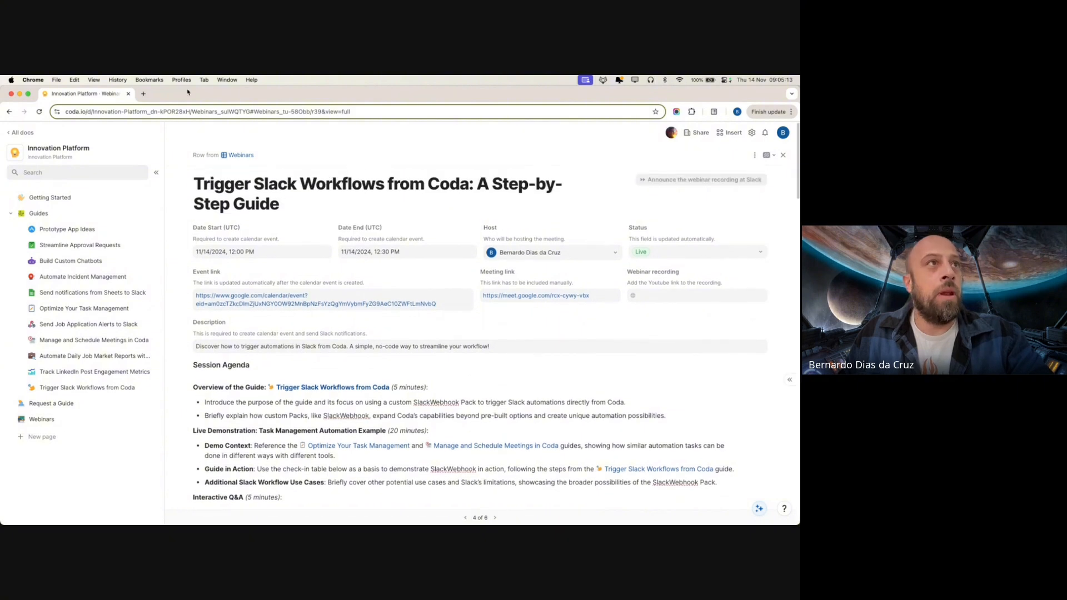
Select the webinar page's full web address for sharing, switch to another app, and return to the session agenda
click(374, 109)
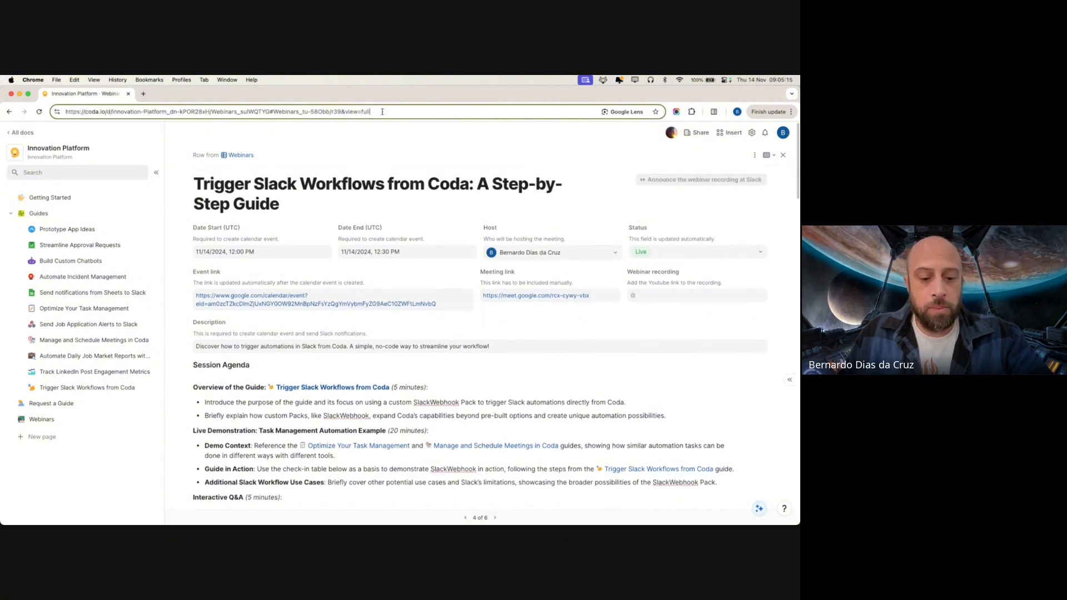
key(super+a)
key(super+Tab)
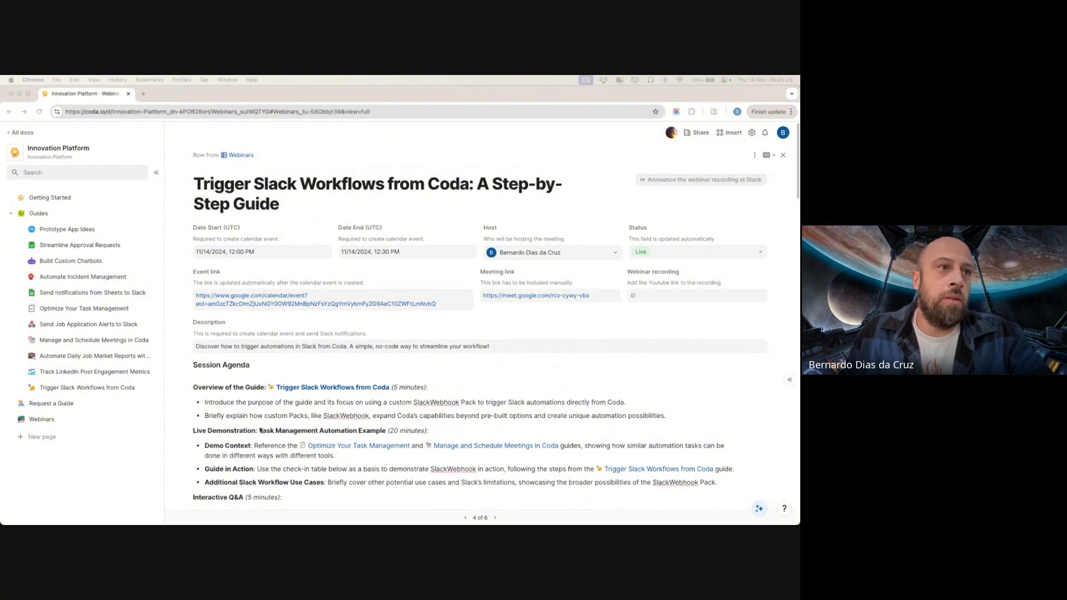
scroll(261, 431, down, 2)
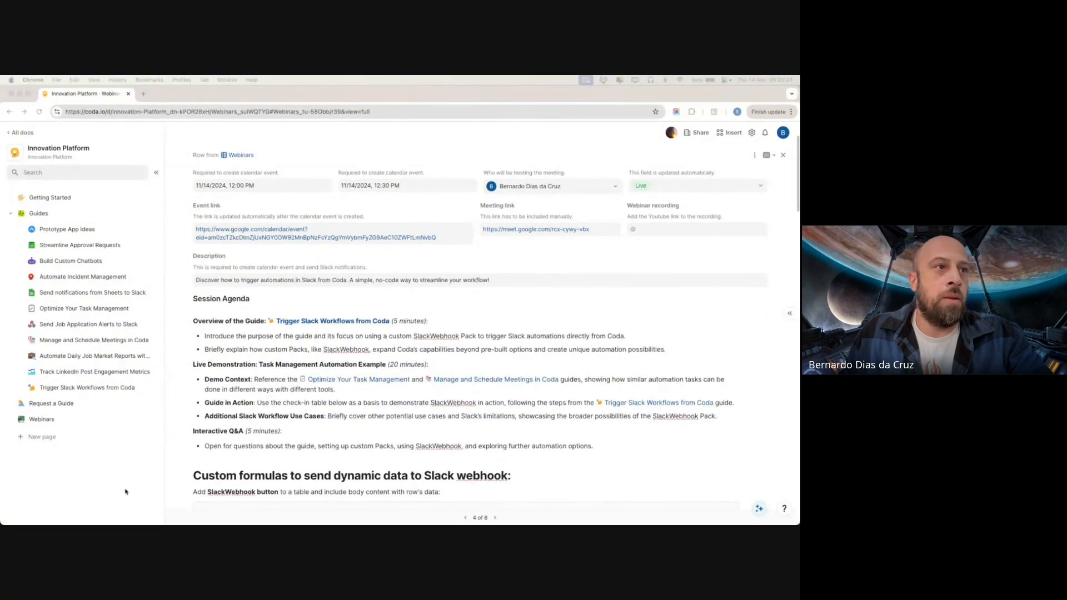
click(125, 492)
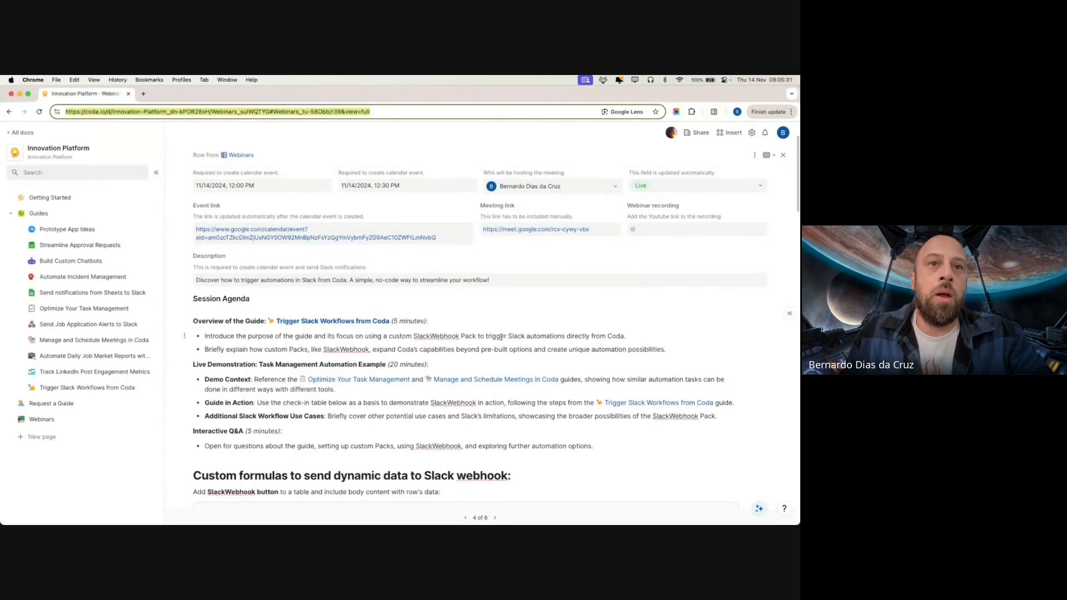
Show the Packs that can be inserted into the Innovation Platform doc
click(731, 132)
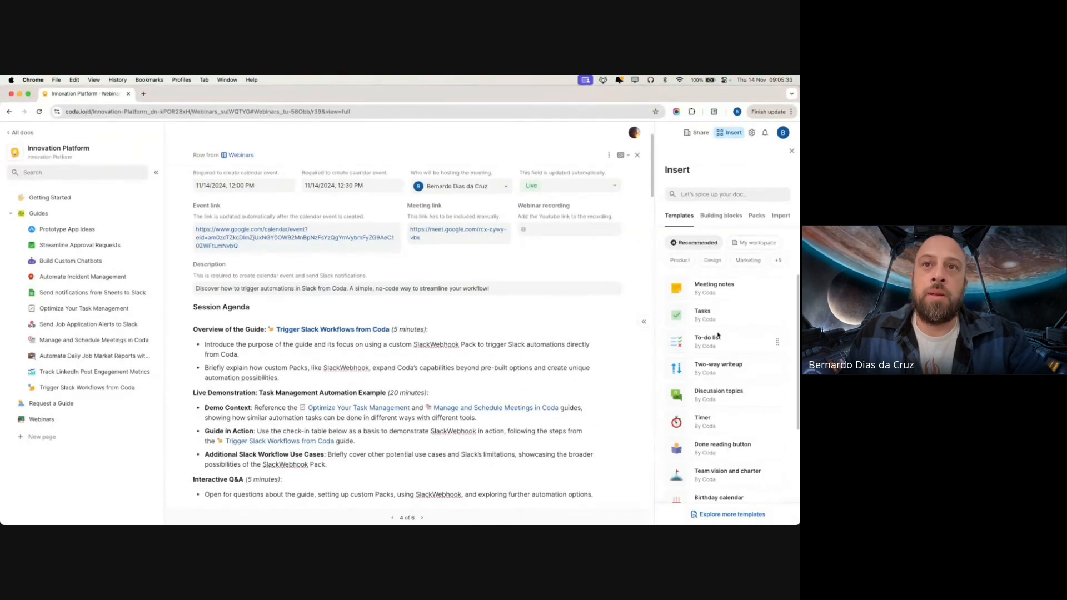
click(758, 217)
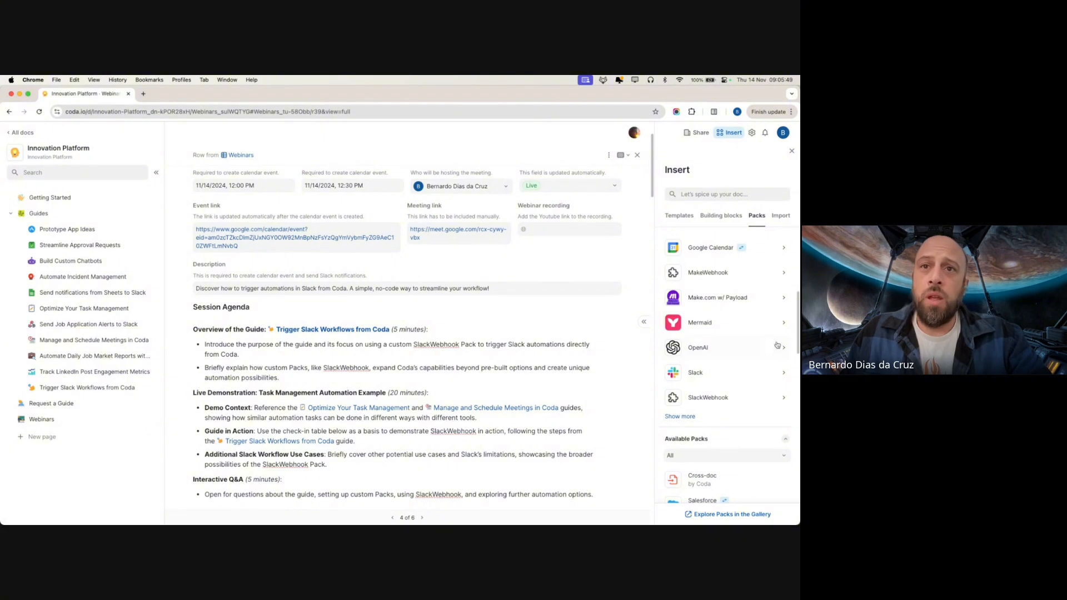
Open the Send Job Application Alerts to Slack guide in a separate tab, view its Getting started section, and close it
super+click(85, 328)
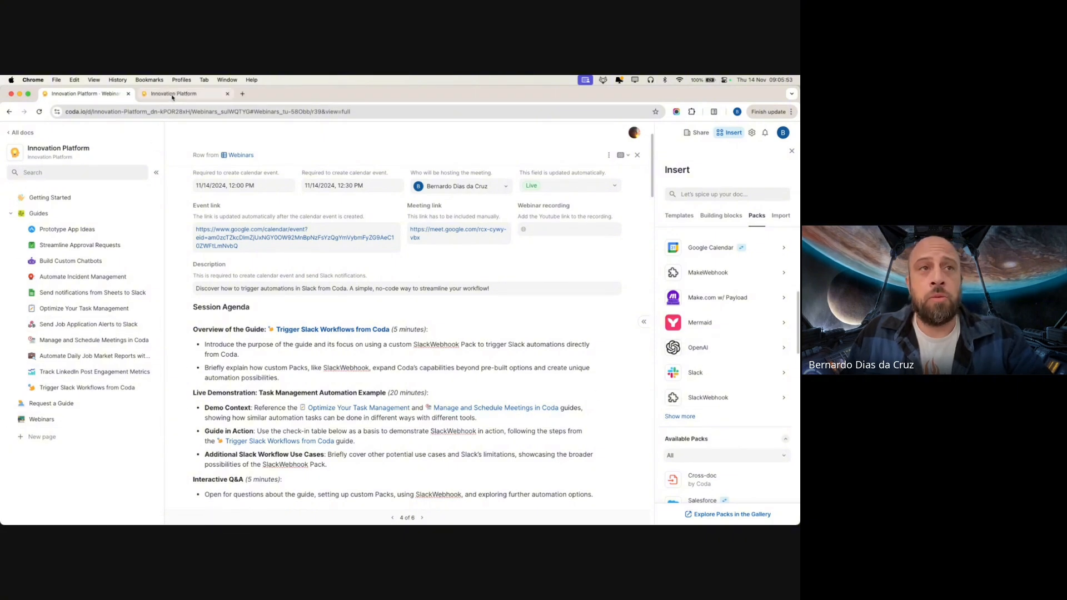
click(173, 95)
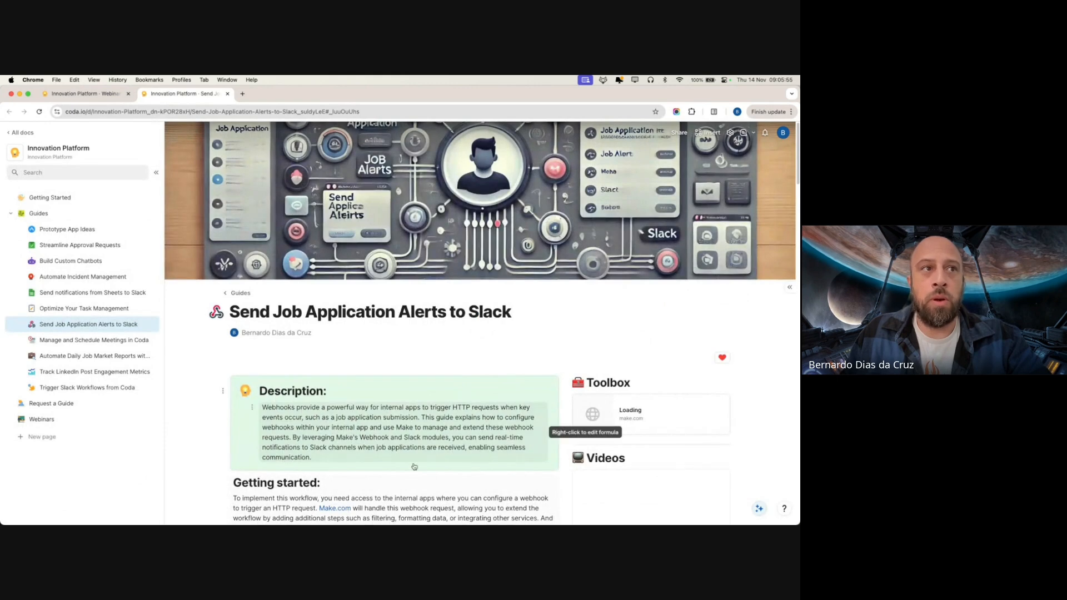
scroll(414, 466, down, 5)
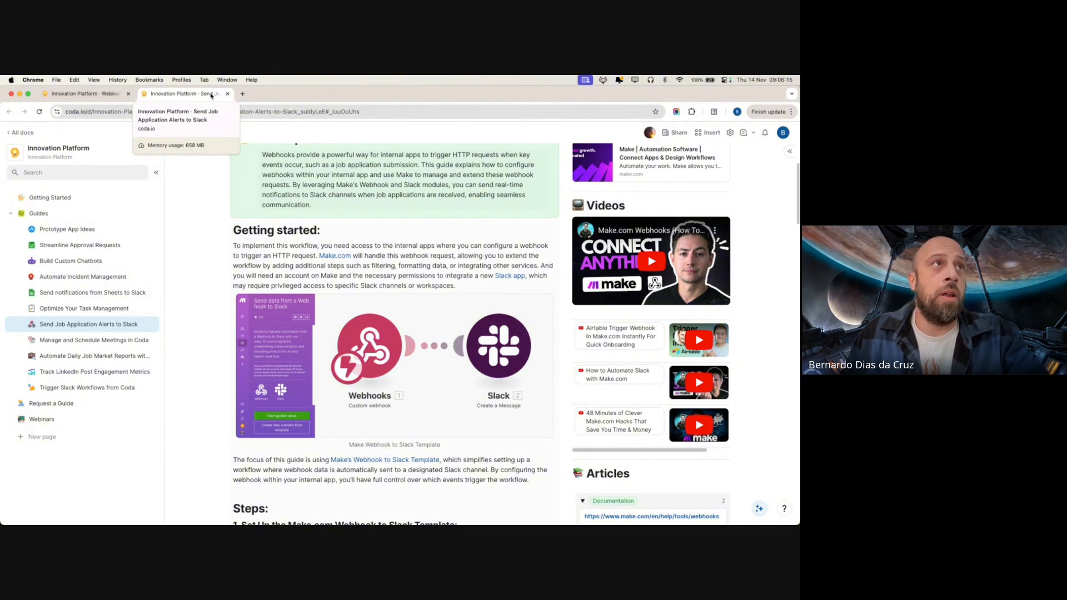
key(super+w)
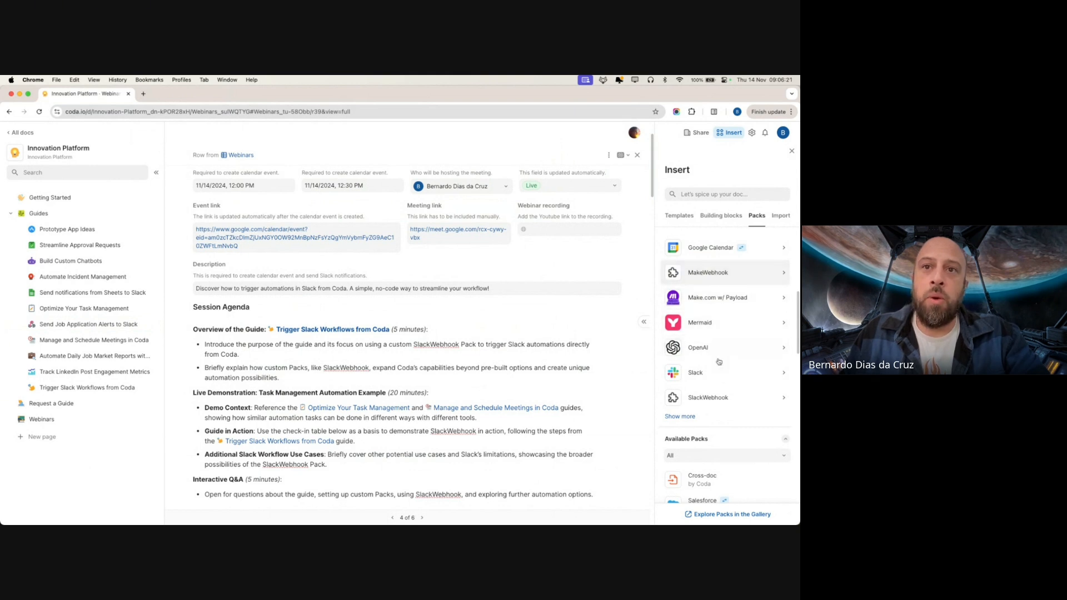
Look through the doc's installed Packs, including MakeWebhook, Slack and SlackWebhook
scroll(717, 403, up, 5)
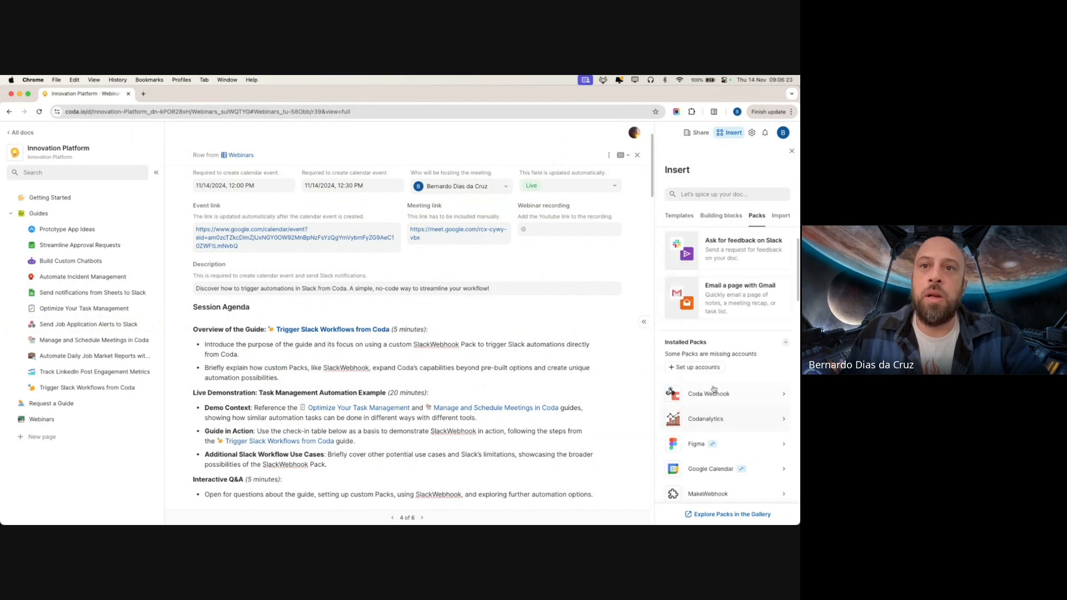
scroll(734, 334, down, 3)
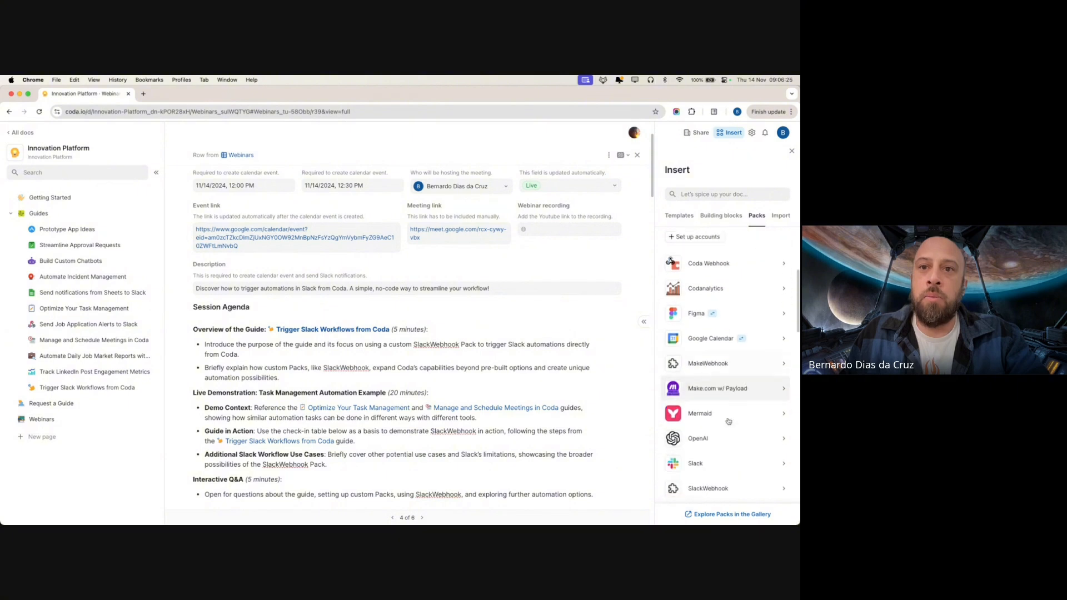
scroll(717, 362, up, 5)
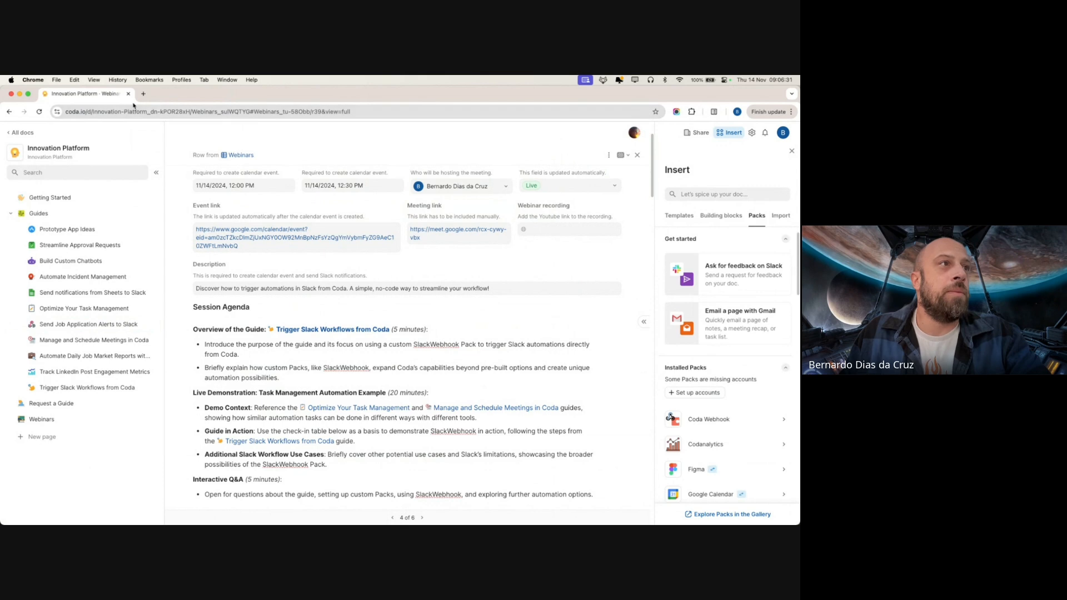
Open the Trigger Slack Workflows from Coda guide in a separate tab and read down to accessing the SlackWebhook Pack
super+click(314, 330)
click(161, 95)
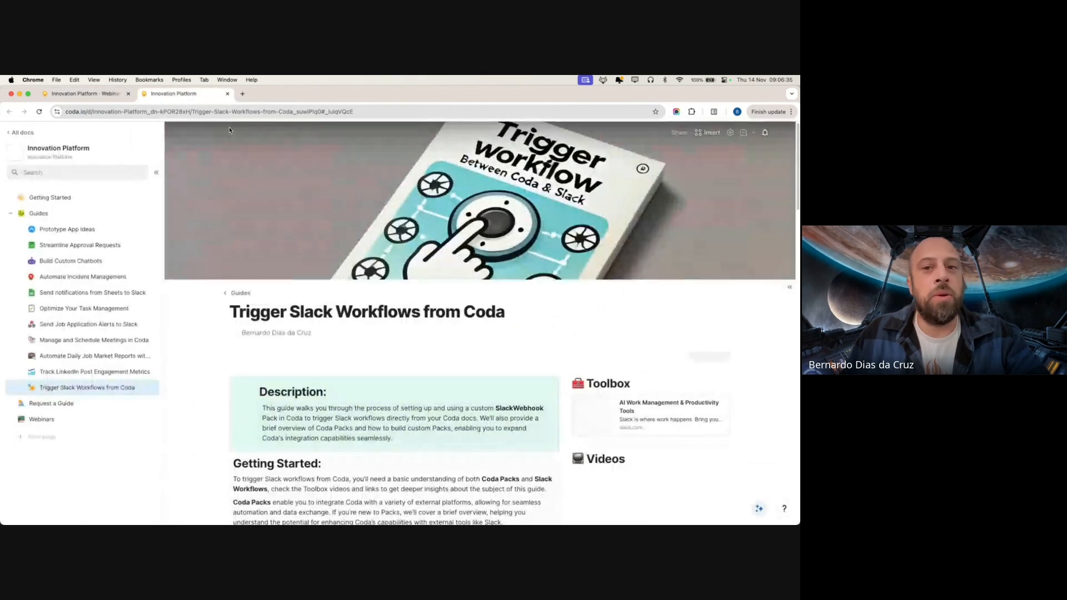
scroll(501, 482, down, 1)
scroll(501, 482, down, 5)
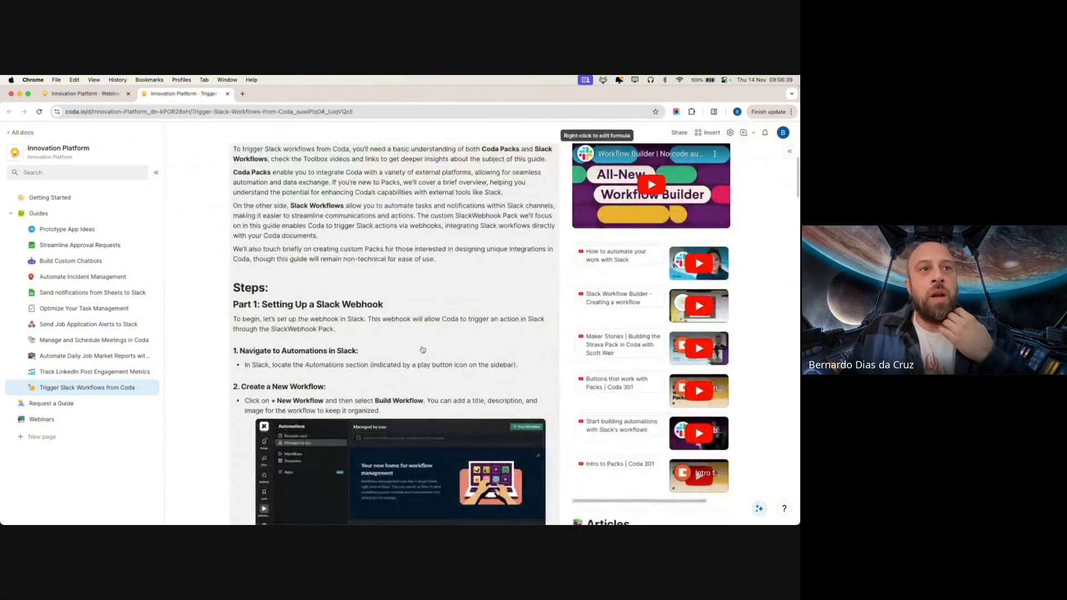
scroll(431, 179, up, 1)
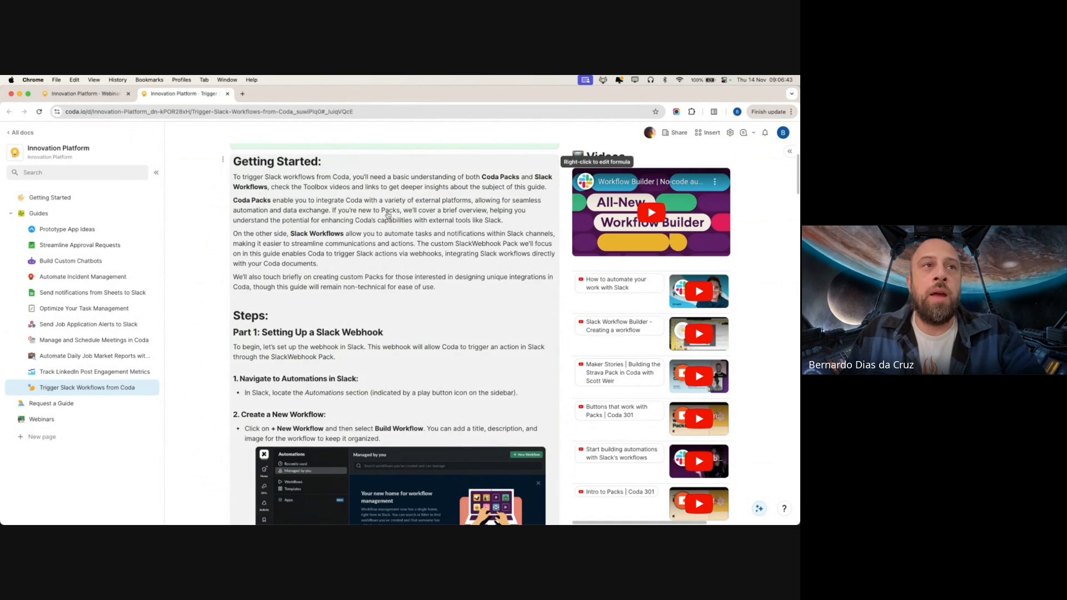
scroll(456, 296, down, 10)
scroll(455, 296, down, 15)
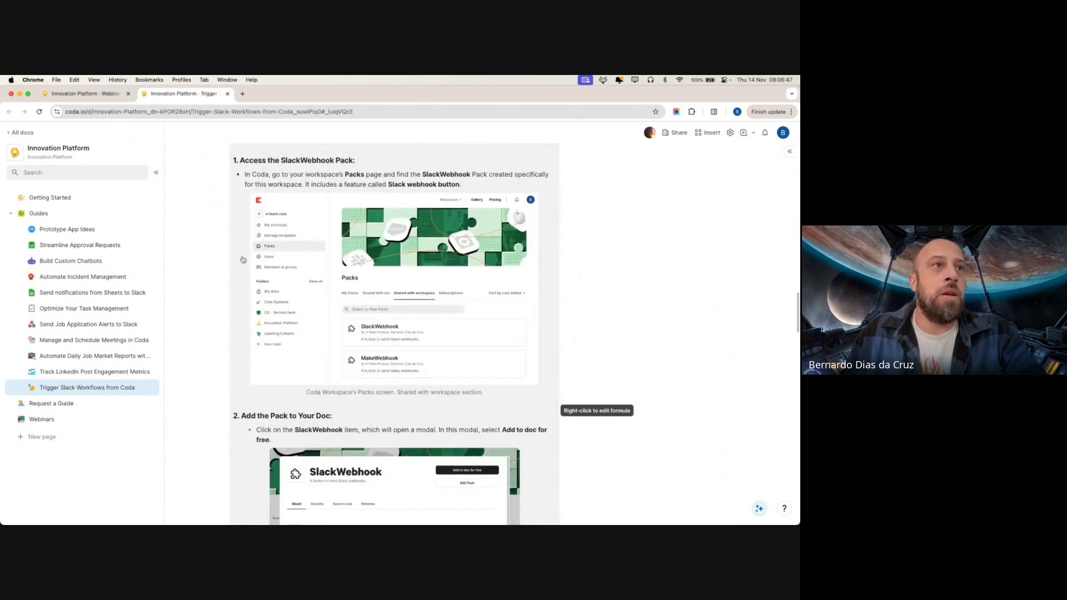
Open the x-team.com workspace's Packs page from the all-docs view, keeping it in its own tab
click(20, 132)
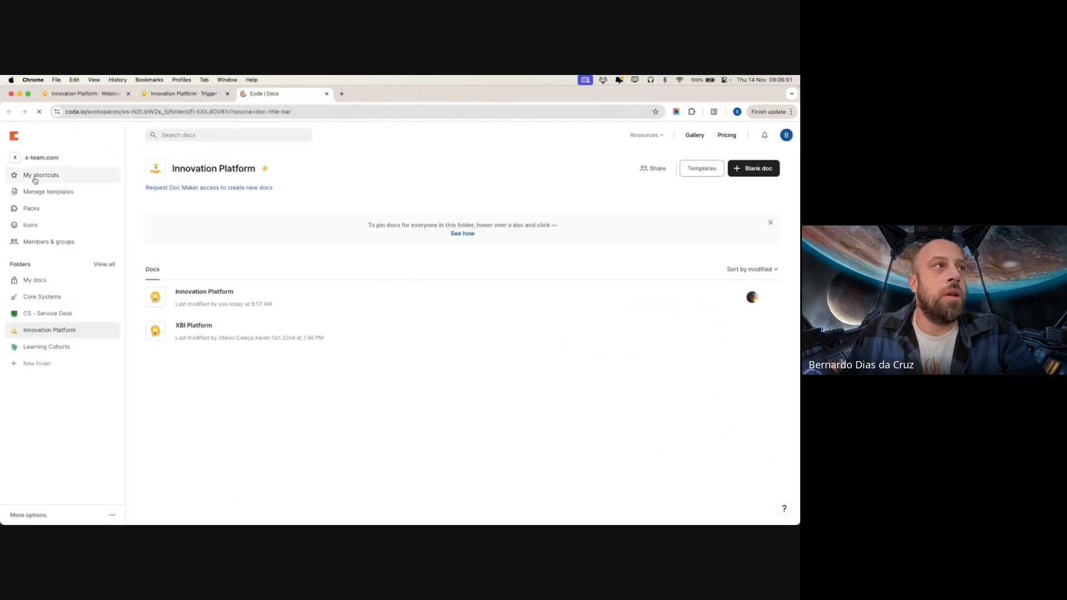
click(38, 213)
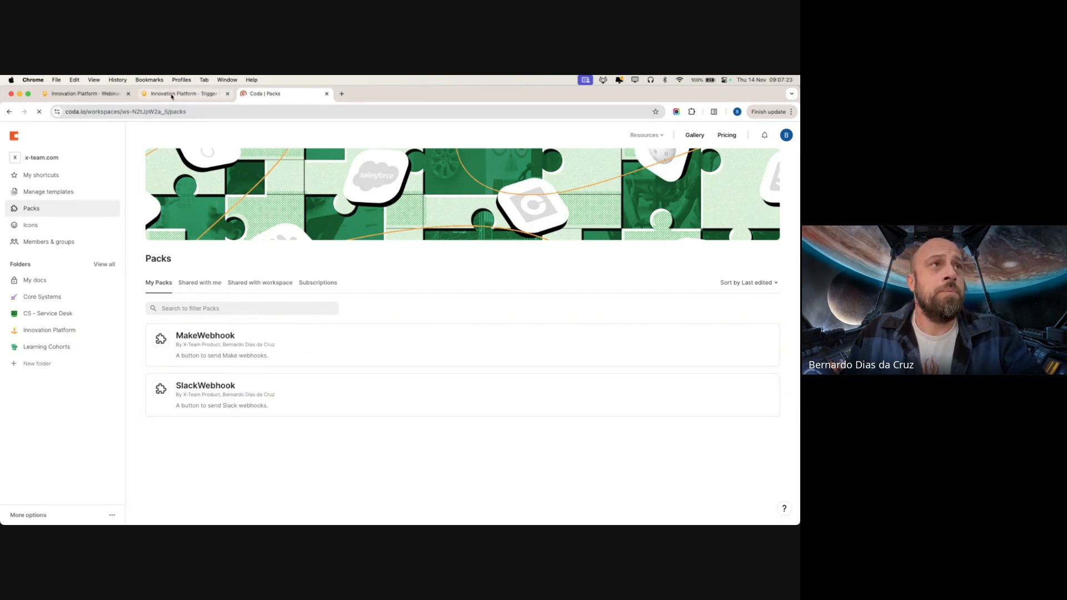
click(327, 94)
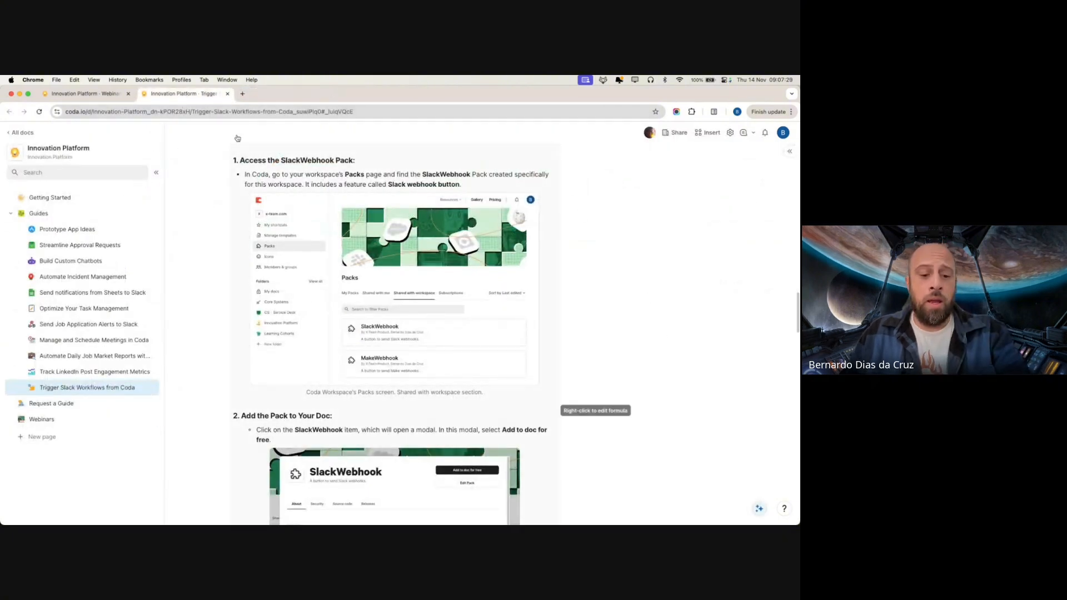
key(super+shift+t)
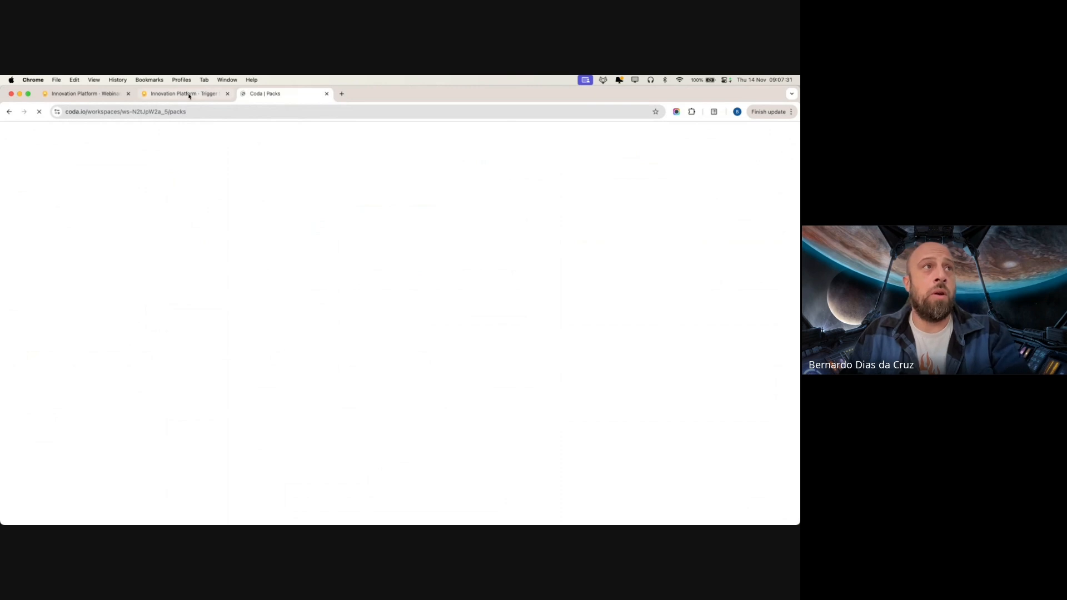
Return to the Trigger Slack Workflows guide and review the part on the workflow's web request URL
click(188, 94)
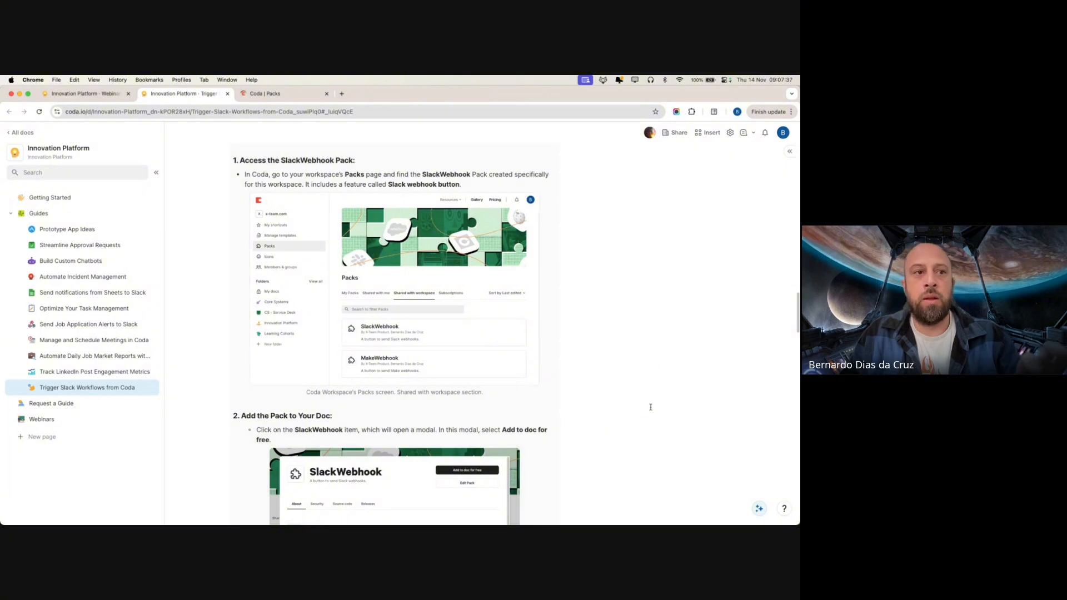
scroll(617, 337, up, 5)
scroll(617, 337, up, 3)
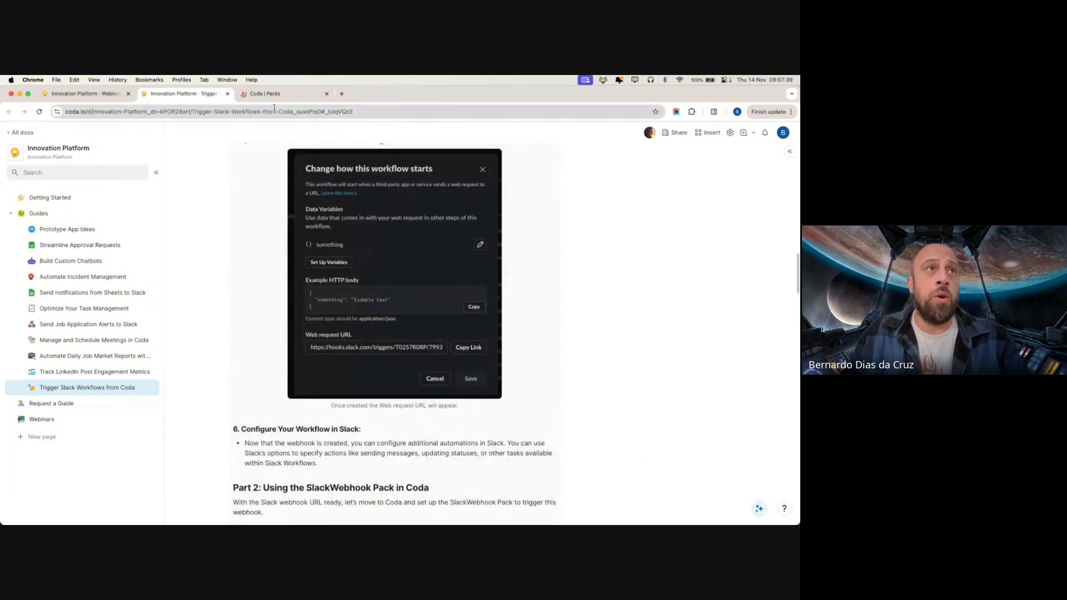
View the SlackWebhook Pack's details on the Packs page, browse the docs it can be added to, and close without adding it
click(272, 93)
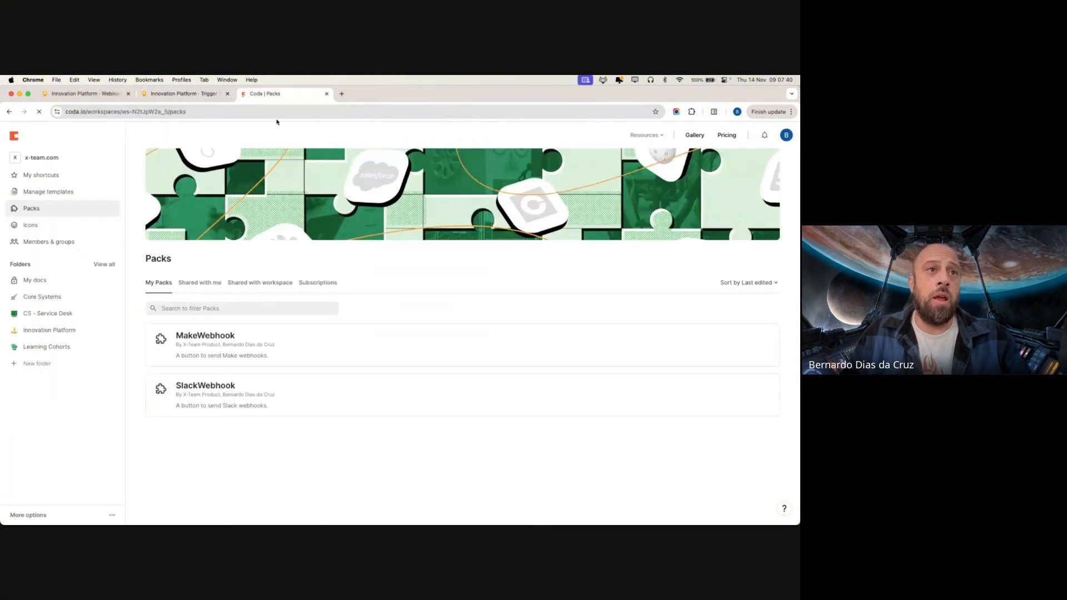
click(365, 393)
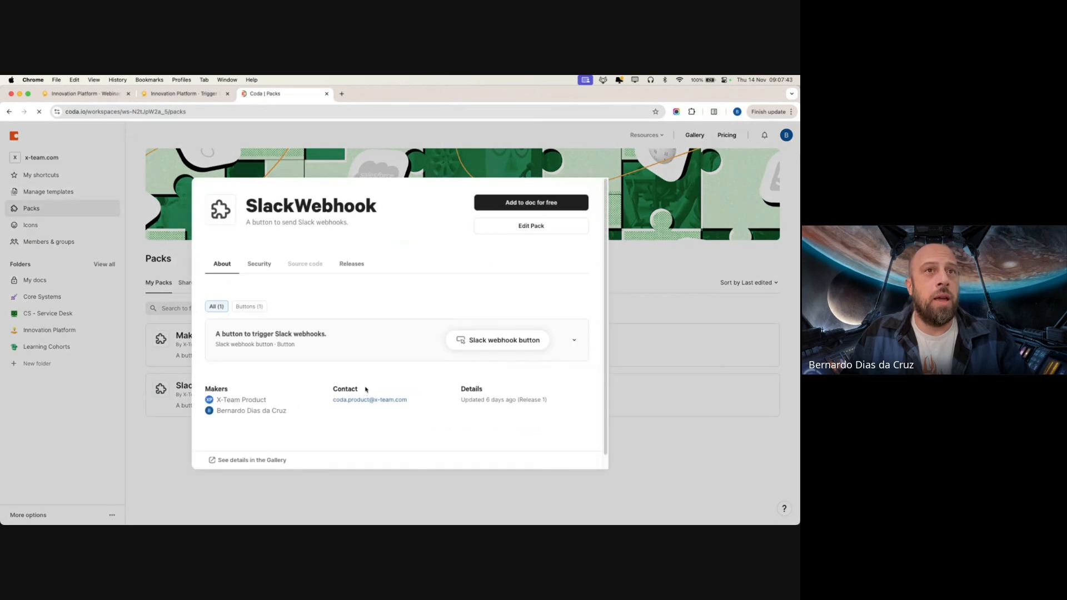
click(545, 214)
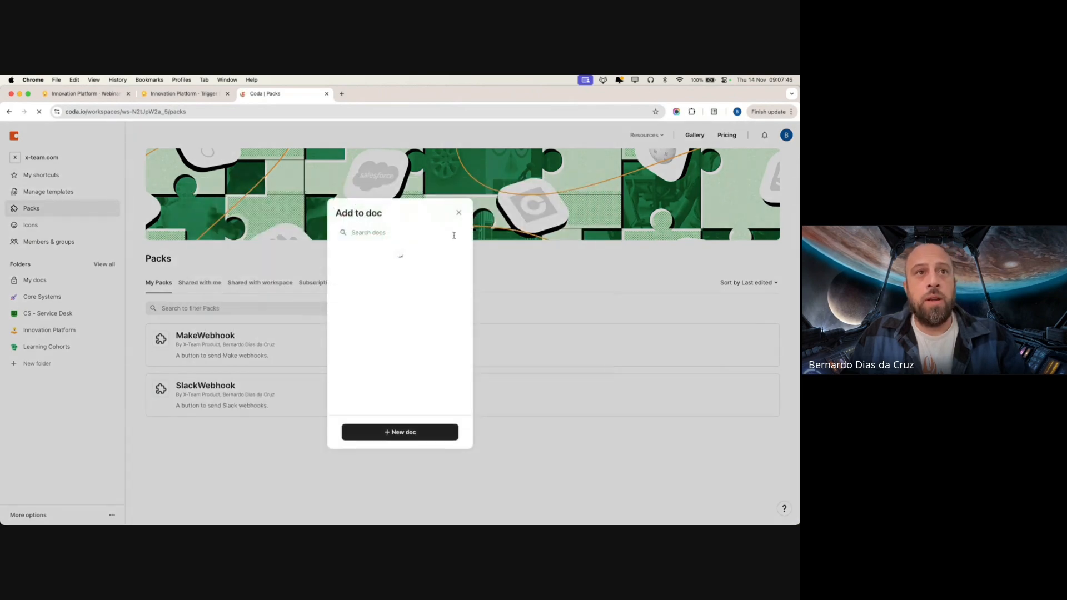
scroll(409, 389, down, 5)
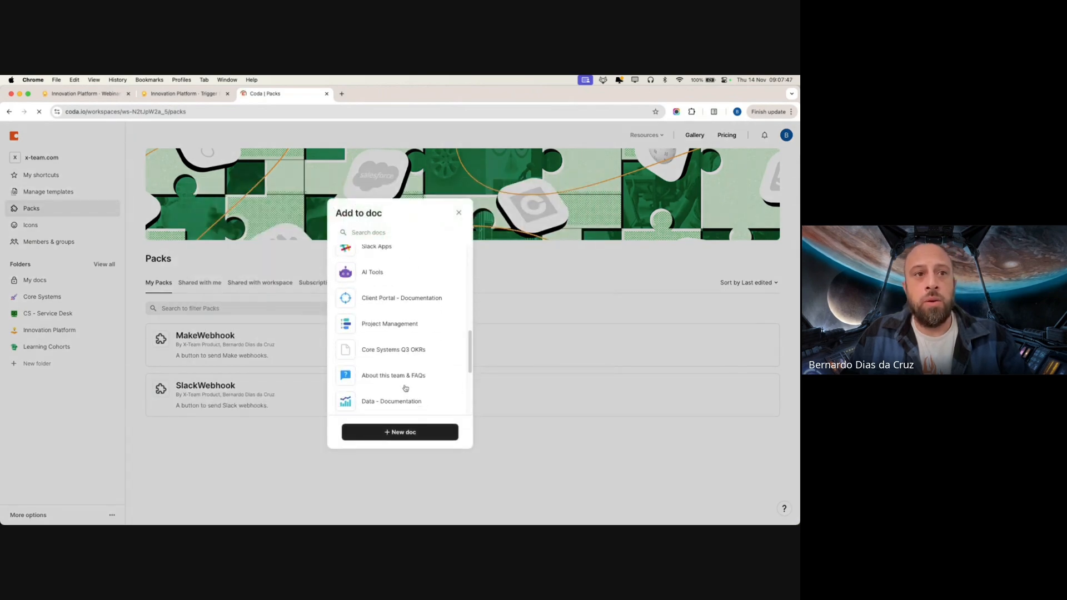
click(459, 215)
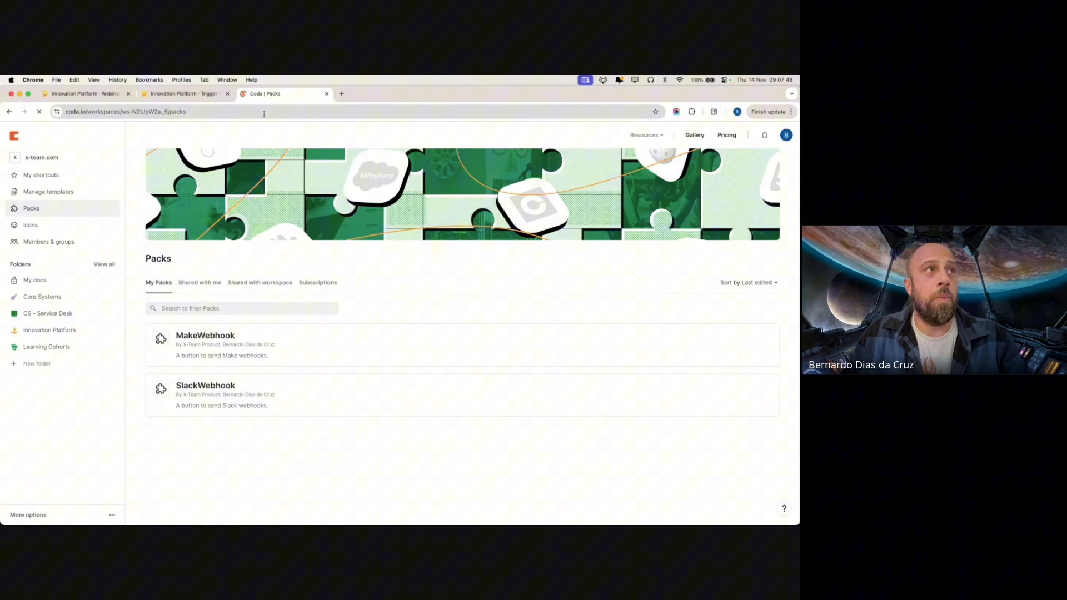
Review the Trigger Slack Workflows guide's Description and Getting Started sections, and return to the webinar page
click(211, 94)
scroll(443, 340, up, 15)
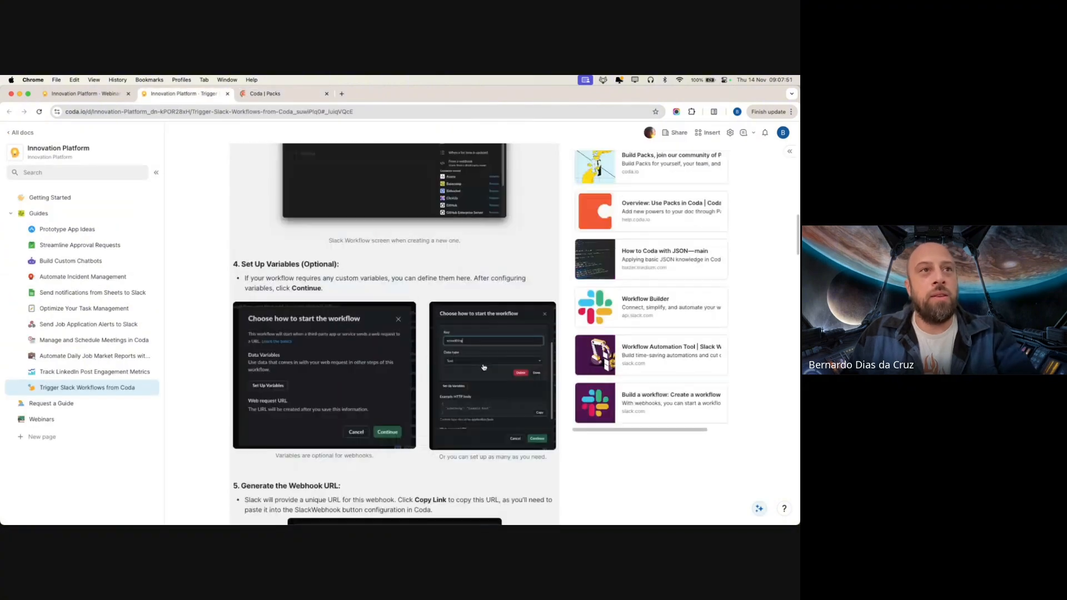
scroll(439, 383, up, 10)
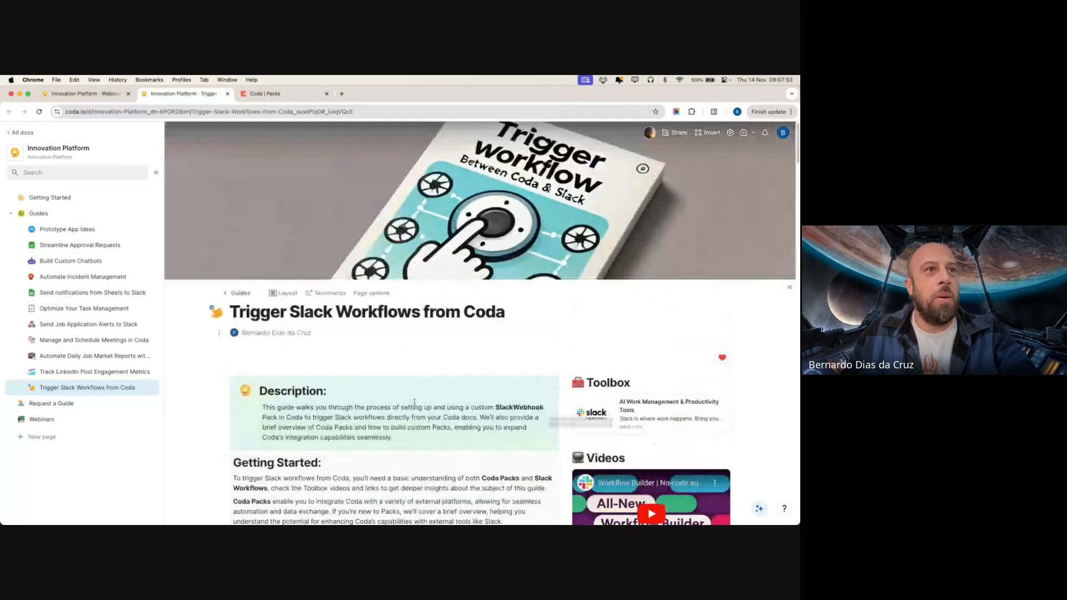
scroll(417, 350, down, 2)
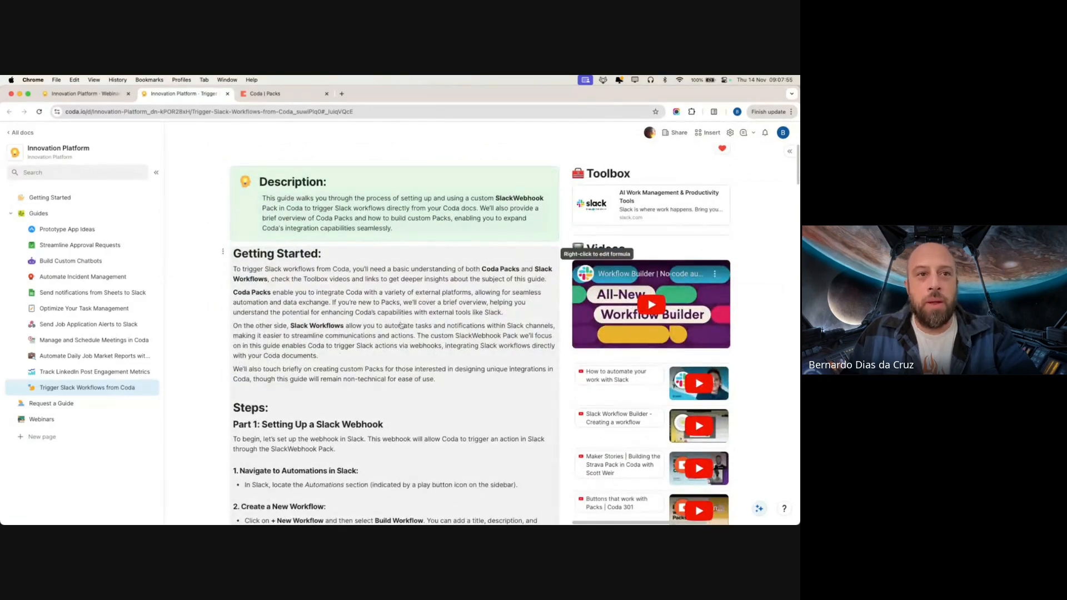
key(ctrl+shift+Tab)
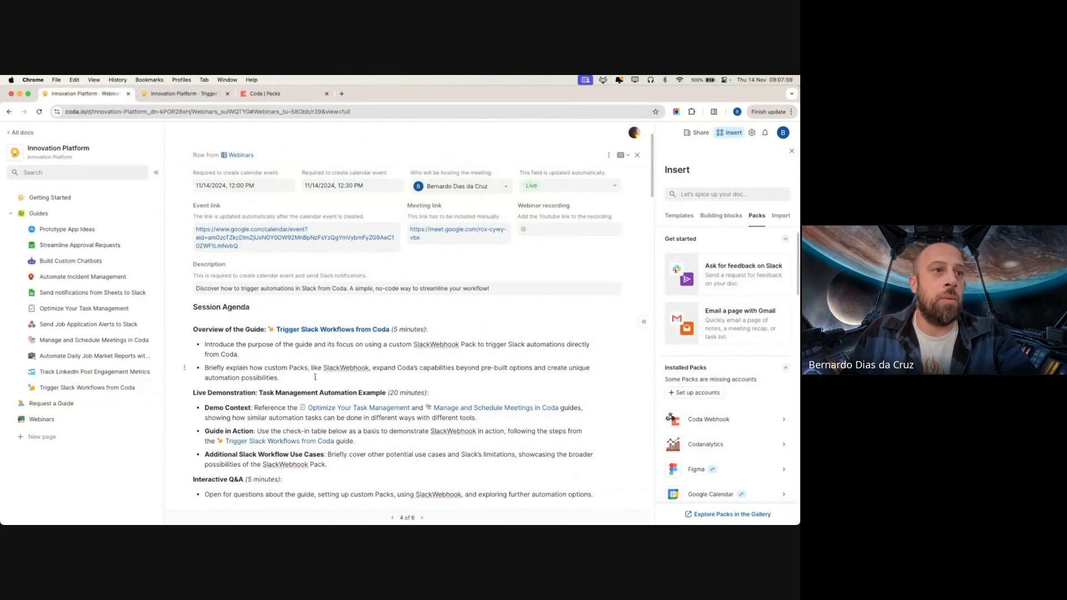
Open the agenda's Optimize Your Task Management and Manage and Schedule Meetings guides in separate tabs, and switch to the task management guide
scroll(315, 378, down, 2)
super+click(465, 360)
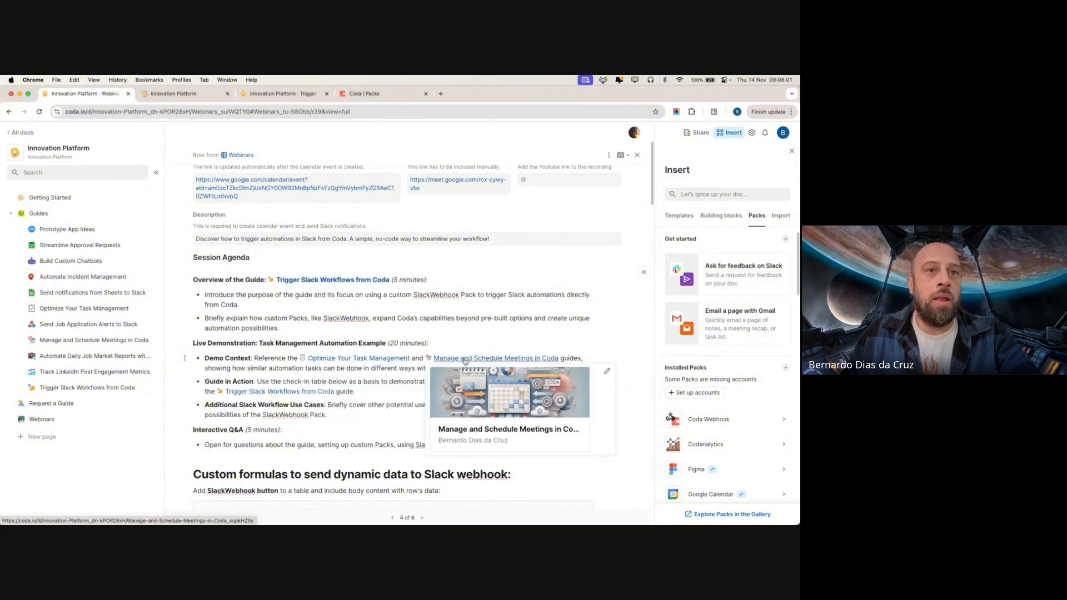
super+click(465, 362)
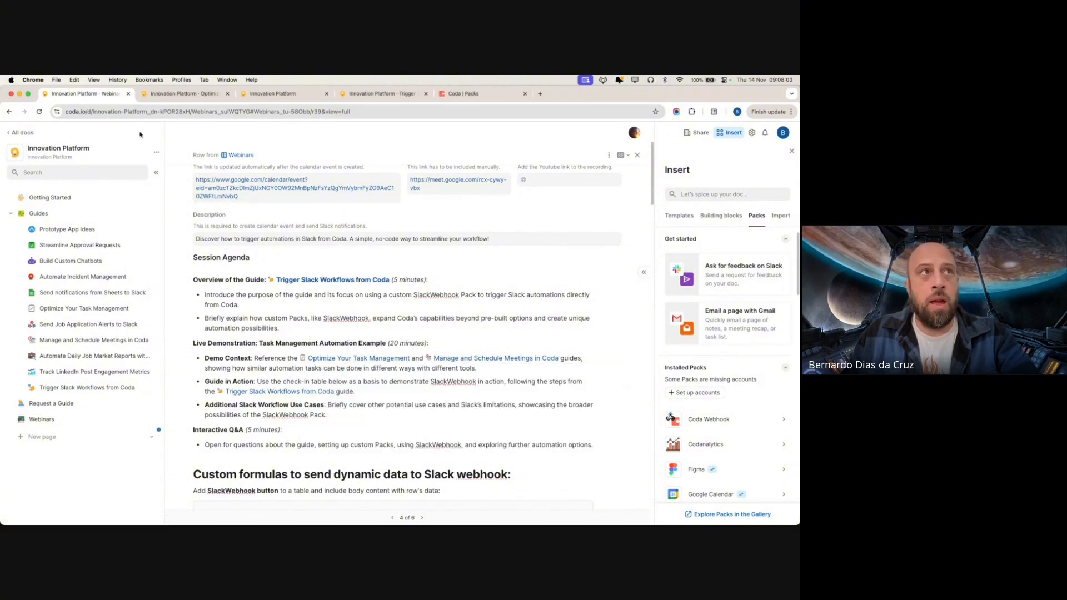
click(175, 95)
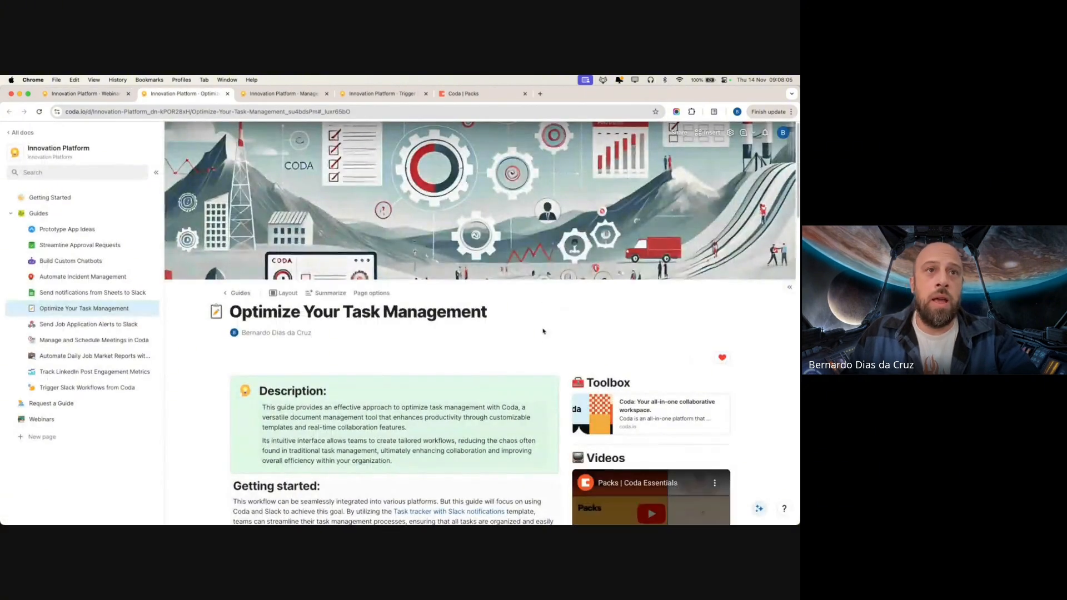
Review the Optimize Your Task Management guide's description, sample Tasks table and the step on inserting the Task tracker with Slack notifications template
scroll(390, 445, down, 2)
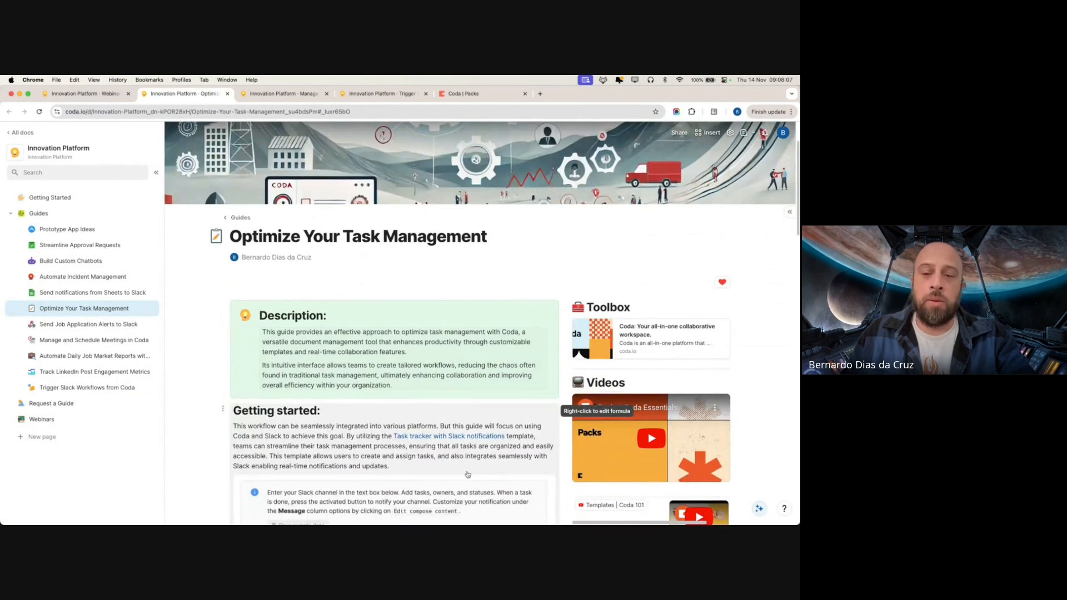
scroll(458, 472, down, 3)
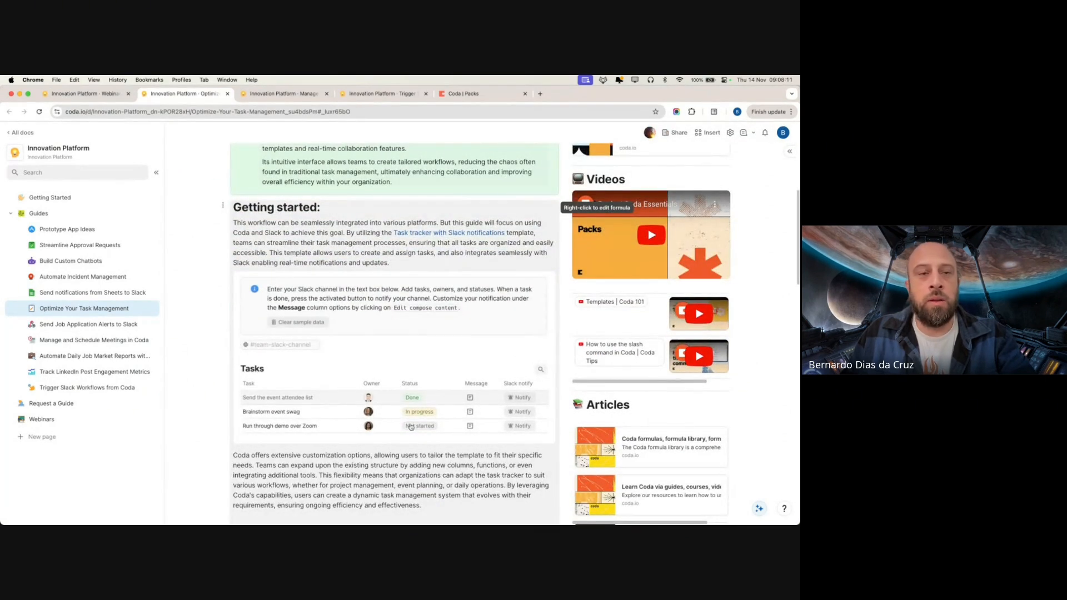
scroll(436, 451, down, 1)
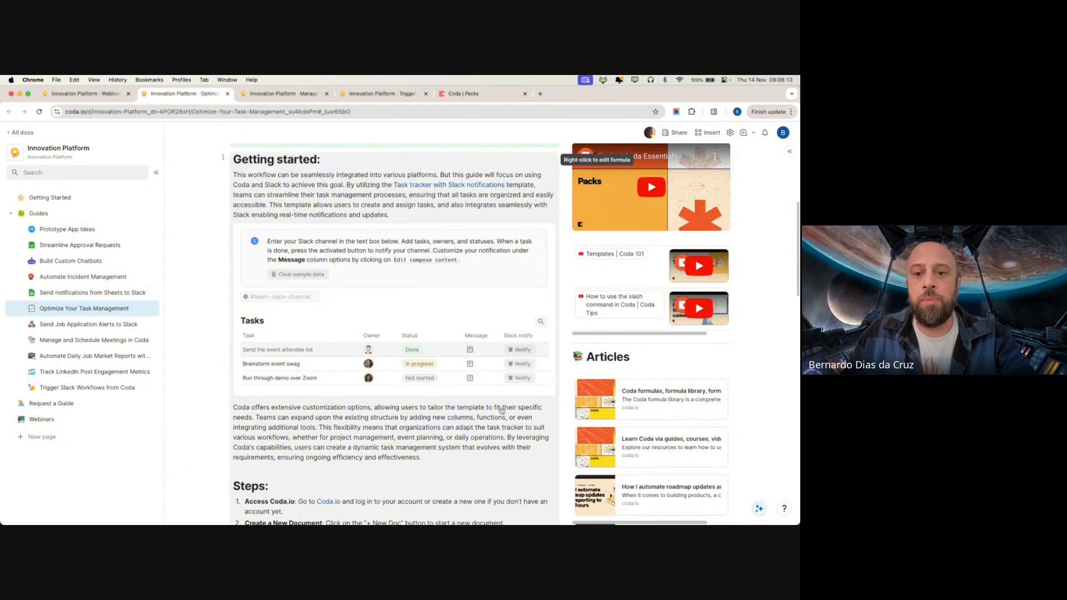
scroll(489, 415, down, 5)
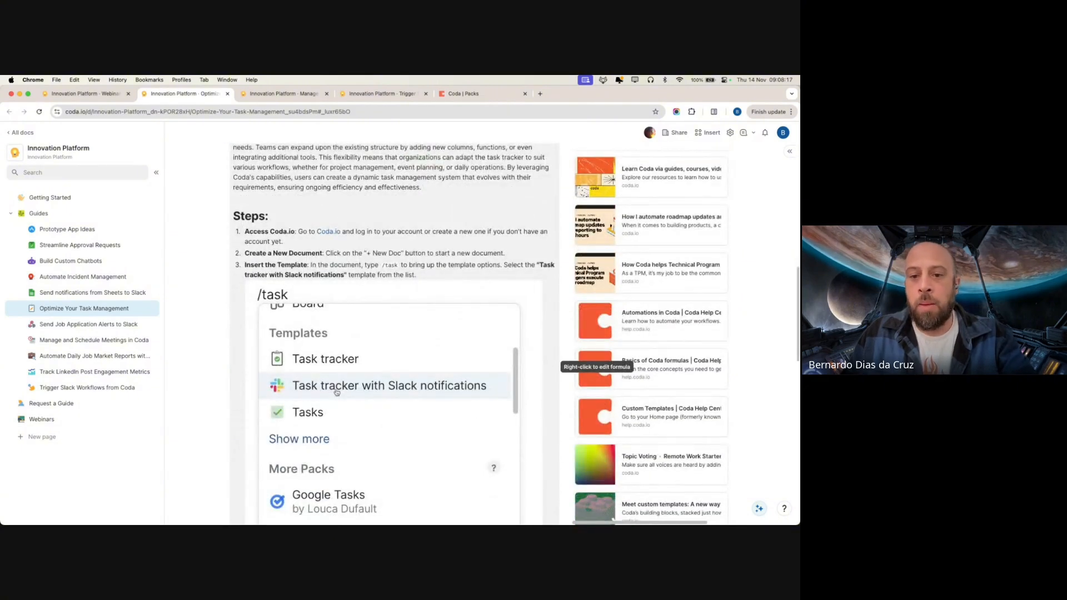
scroll(389, 384, up, 4)
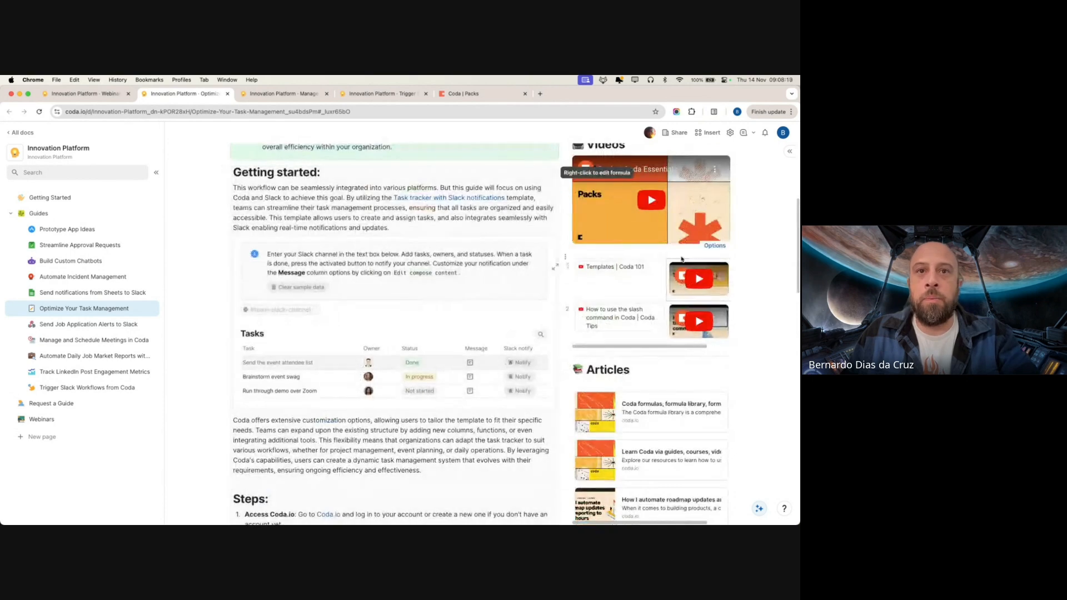
scroll(644, 415, down, 1)
scroll(643, 415, down, 5)
scroll(396, 367, down, 7)
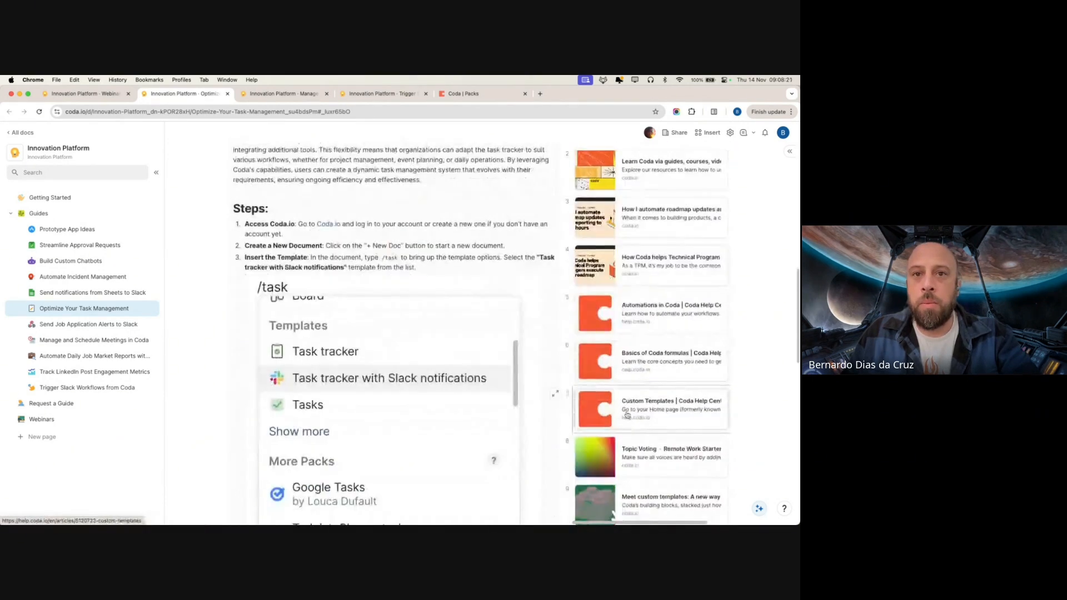
scroll(396, 355, up, 4)
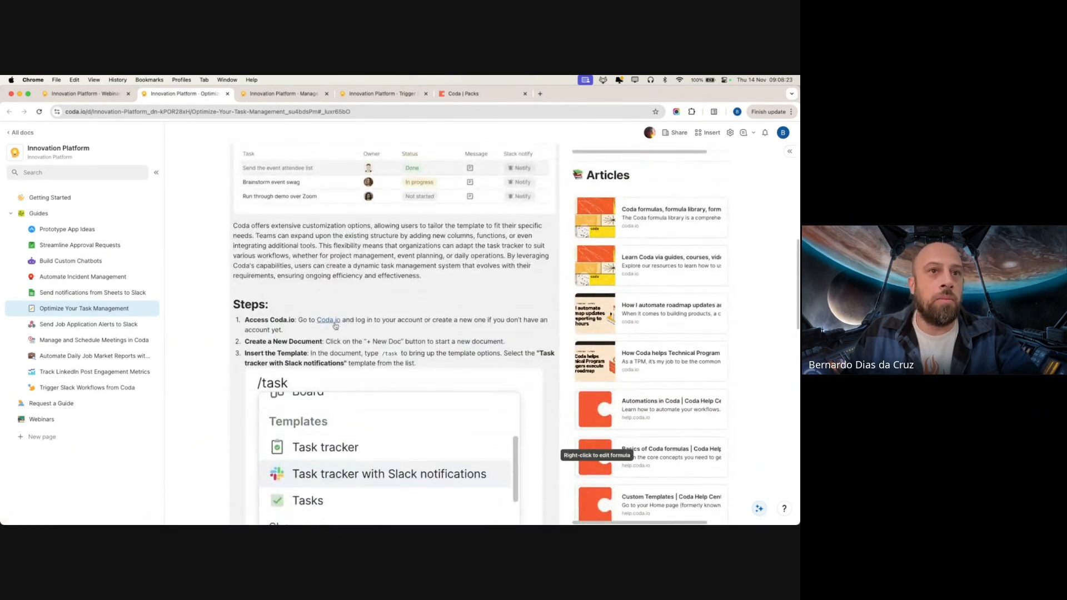
scroll(439, 335, up, 8)
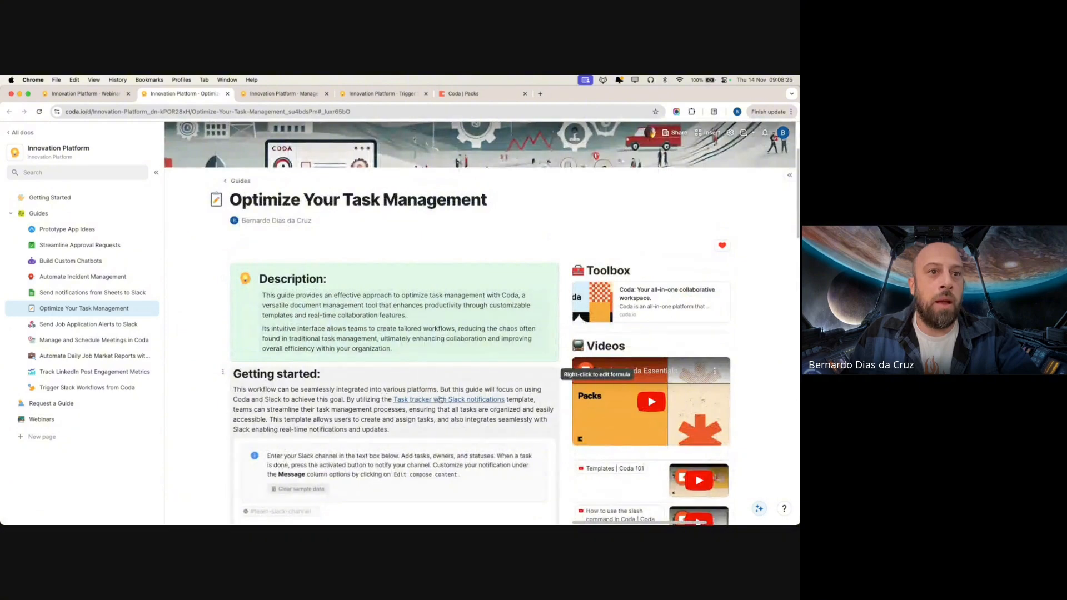
Go through the task management guide's remaining steps, from template insertion and Slack integration to Customization Possibilities
scroll(401, 430, down, 6)
scroll(401, 430, down, 8)
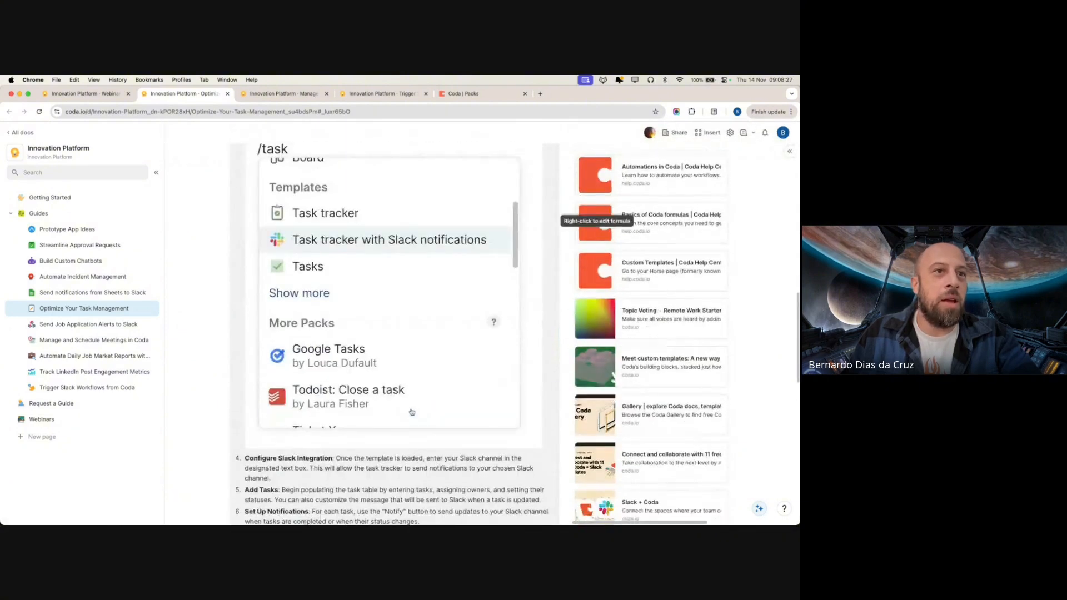
scroll(401, 424, down, 8)
scroll(403, 412, up, 6)
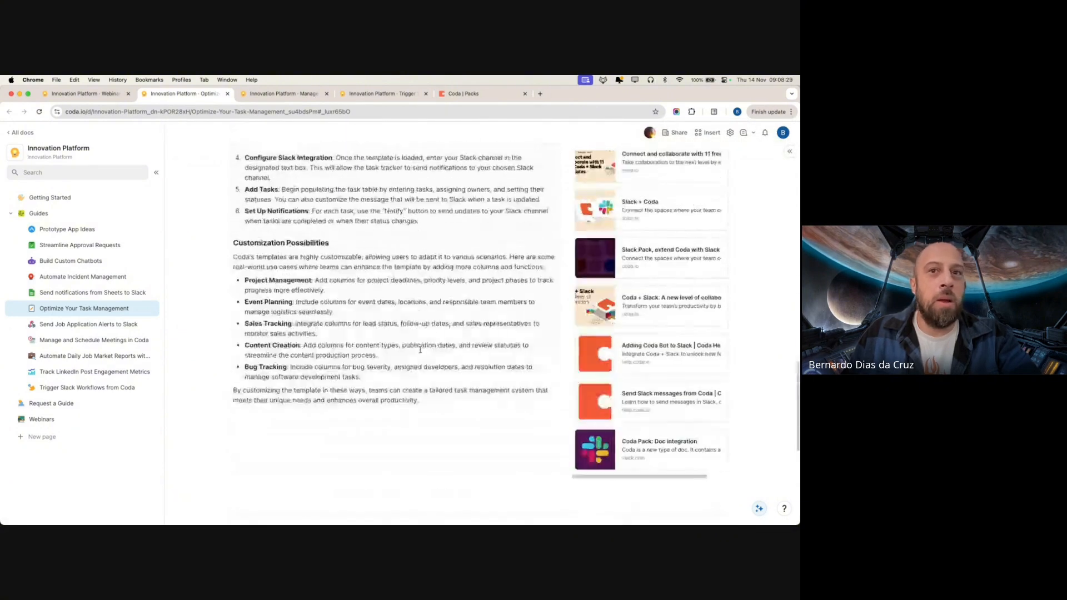
scroll(410, 366, up, 1)
scroll(410, 367, up, 3)
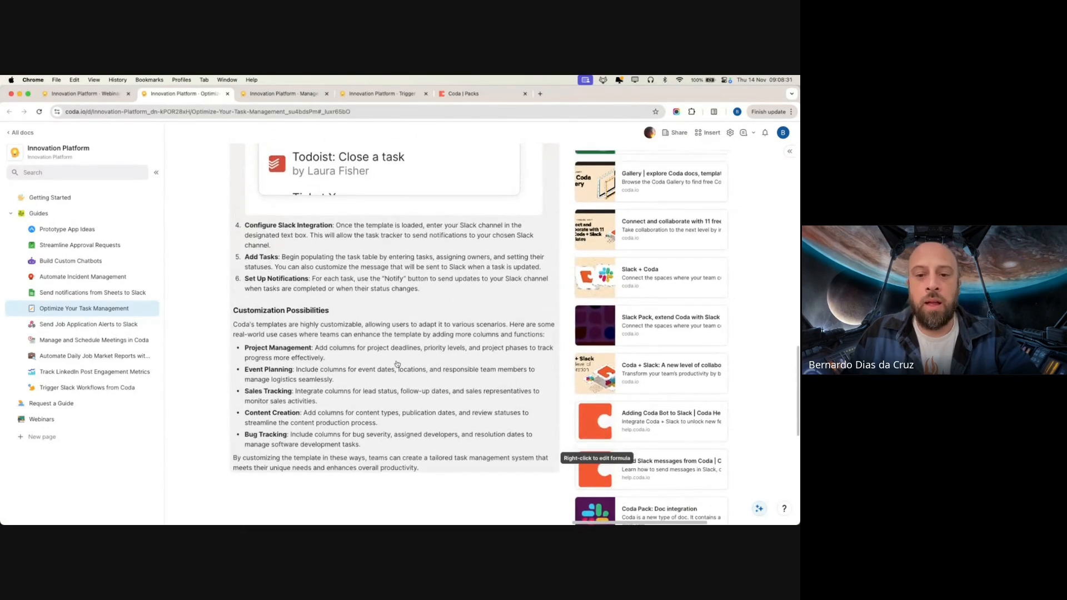
scroll(428, 343, up, 6)
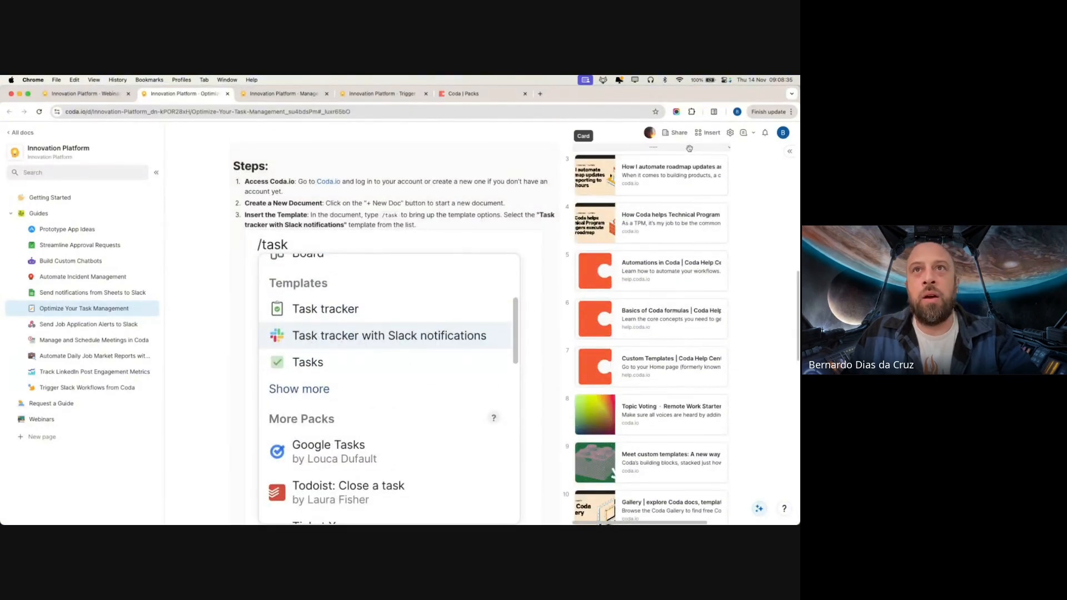
View the installed Slack Pack's building blocks, examining its templates, tables, buttons, cards, formulas and columns
click(708, 132)
click(757, 215)
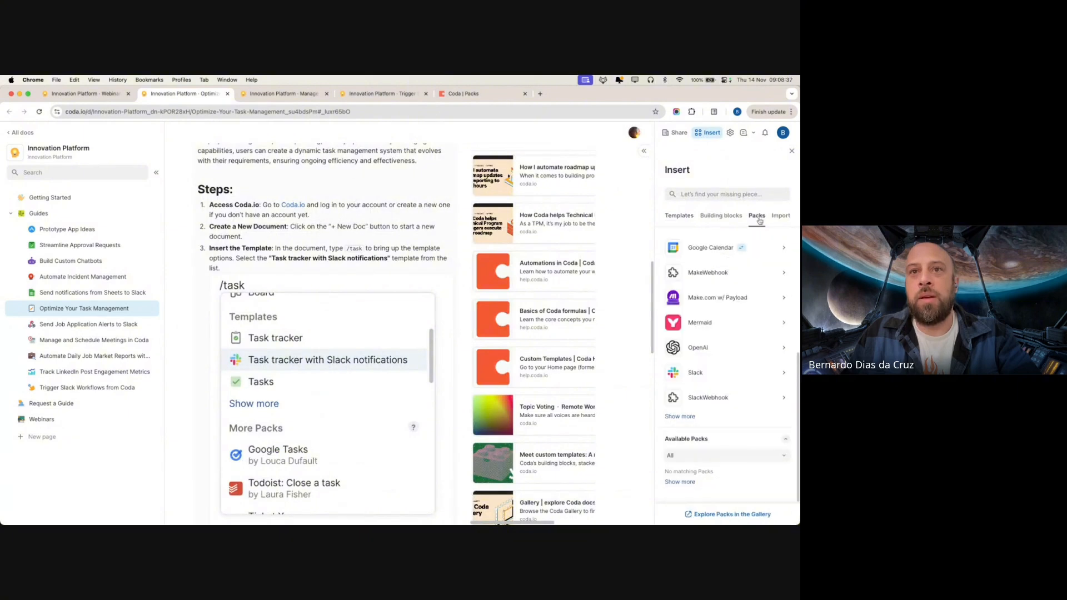
click(694, 377)
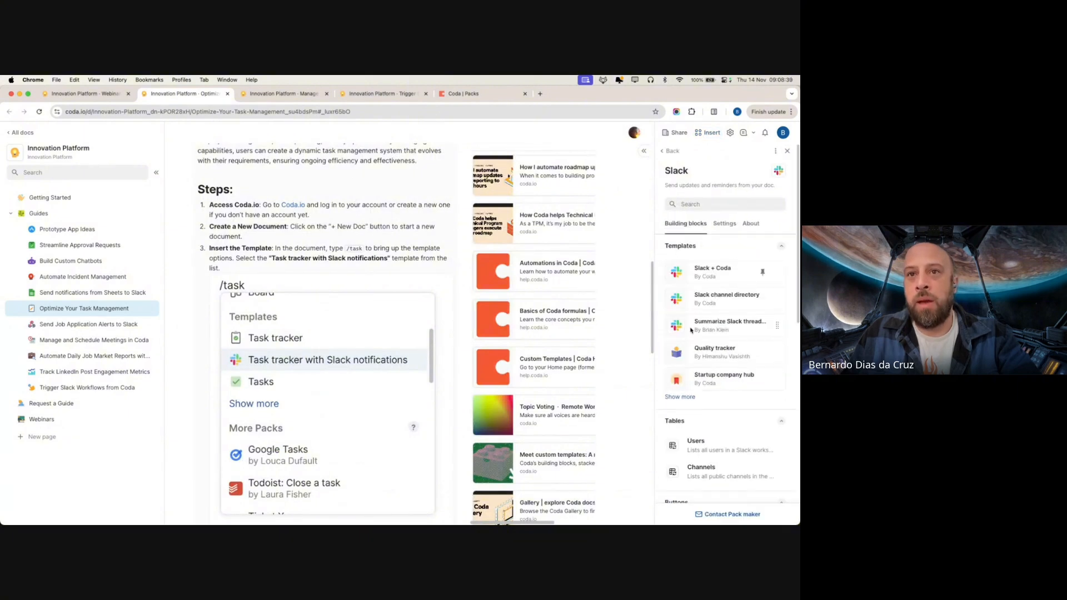
scroll(670, 289, down, 5)
scroll(655, 250, up, 5)
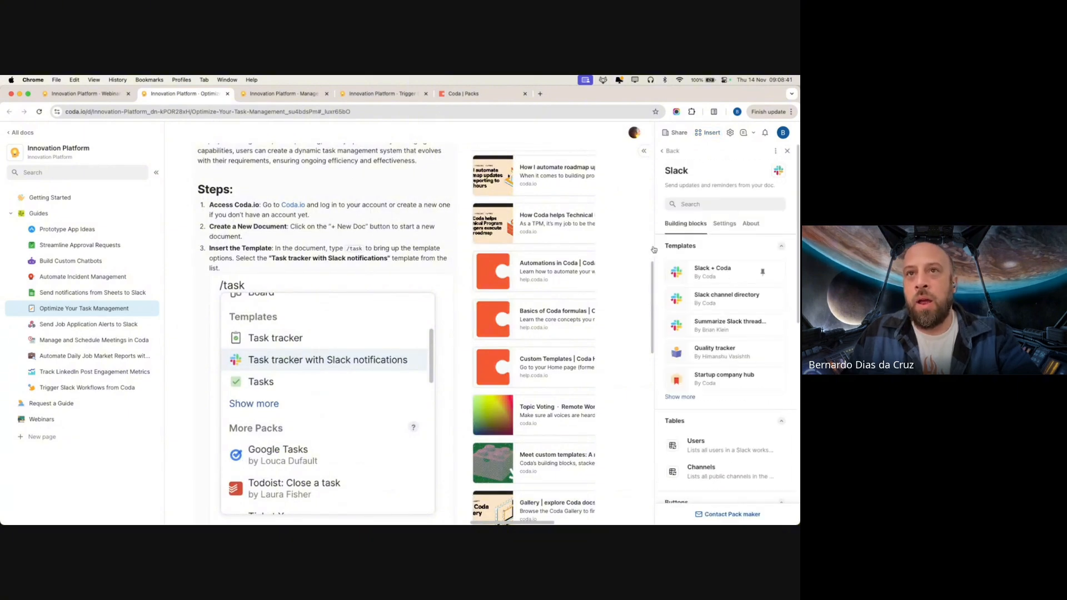
scroll(715, 394, down, 5)
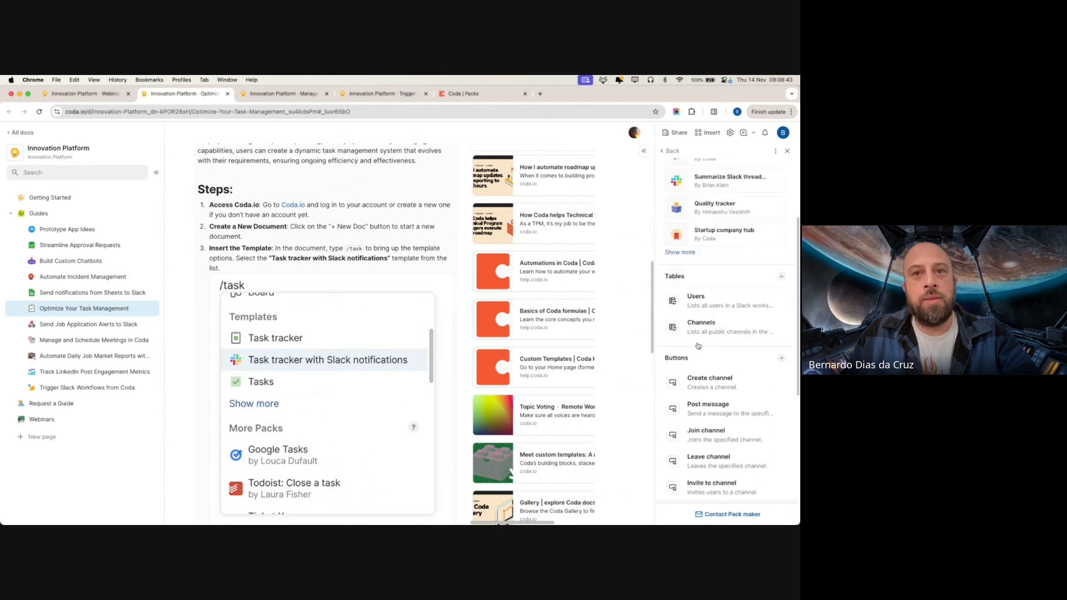
scroll(717, 401, down, 3)
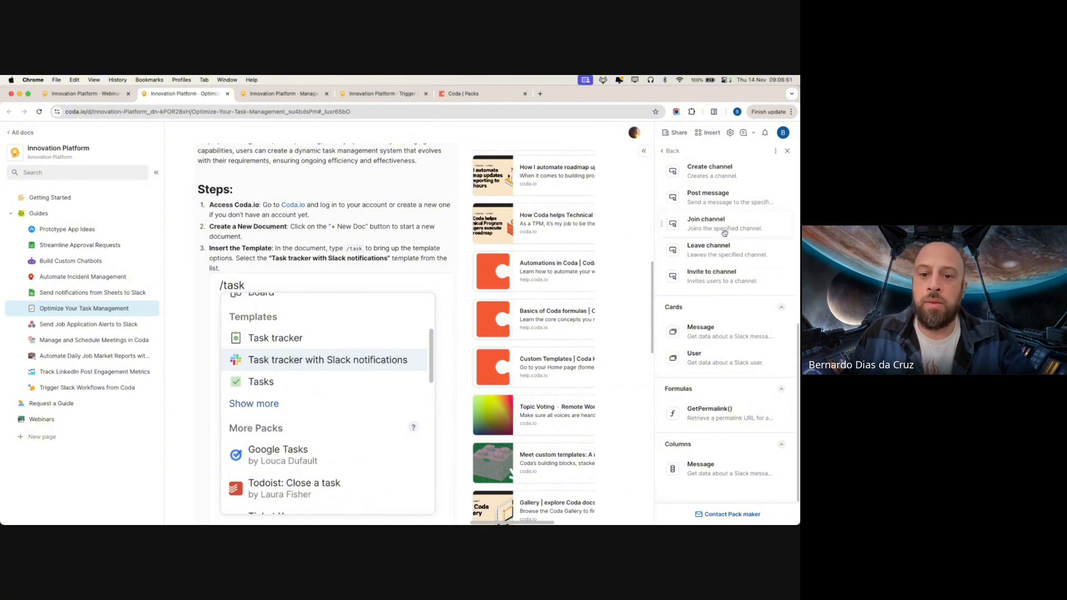
scroll(724, 232, up, 2)
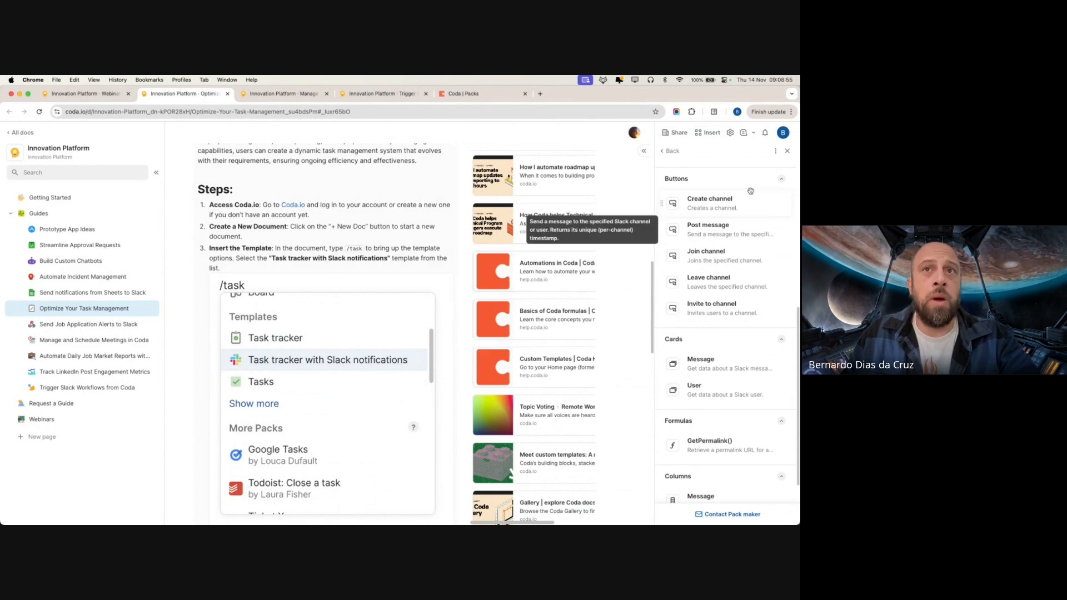
scroll(741, 195, up, 7)
scroll(709, 176, up, 5)
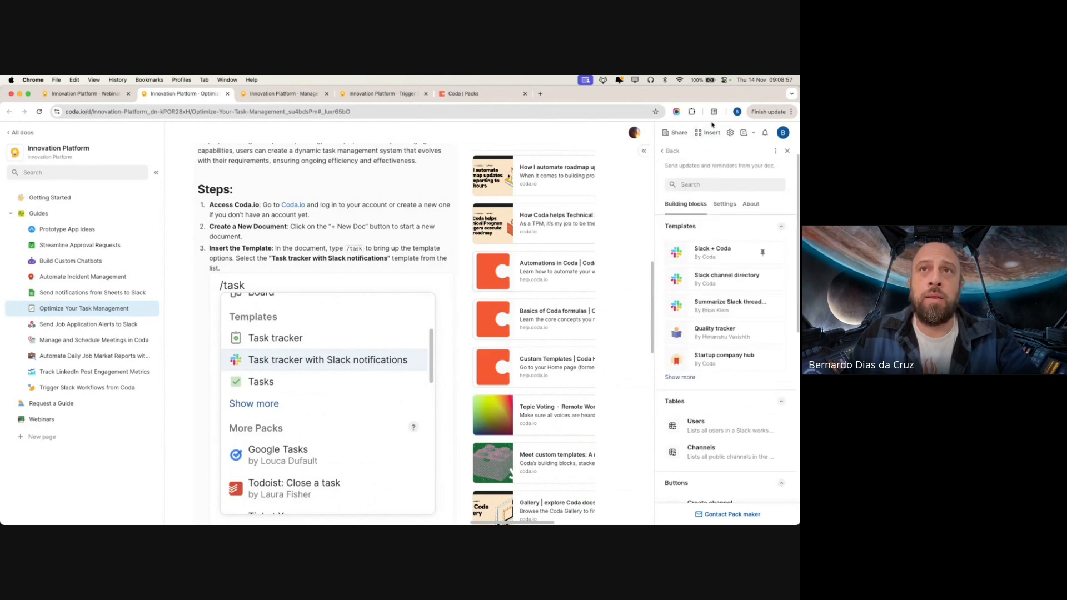
Return to the doc's list of Packs and look over the installed ones alongside the guide's template step
click(708, 134)
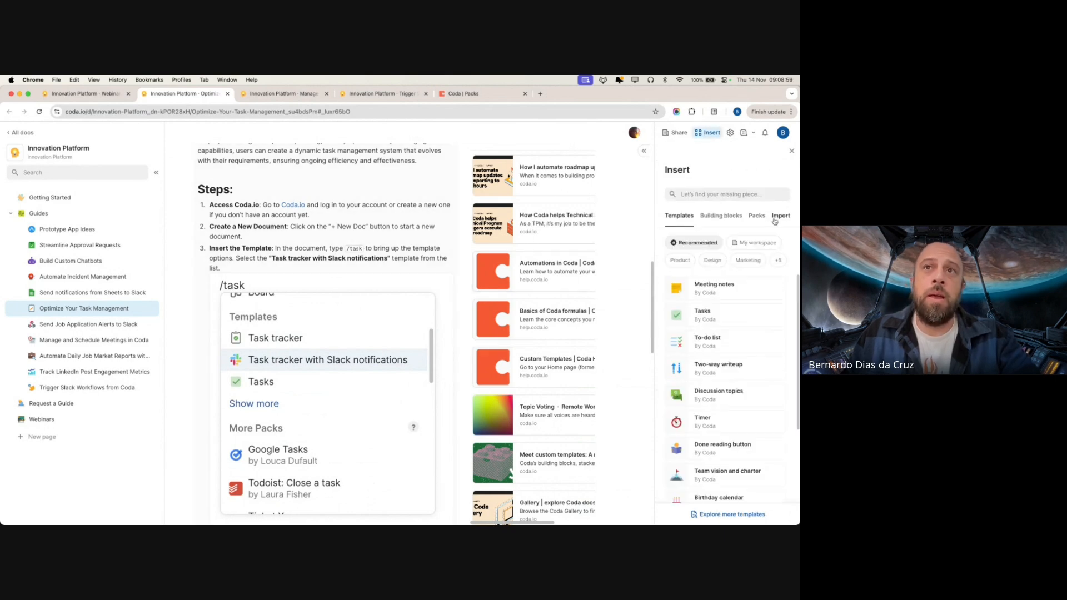
click(757, 216)
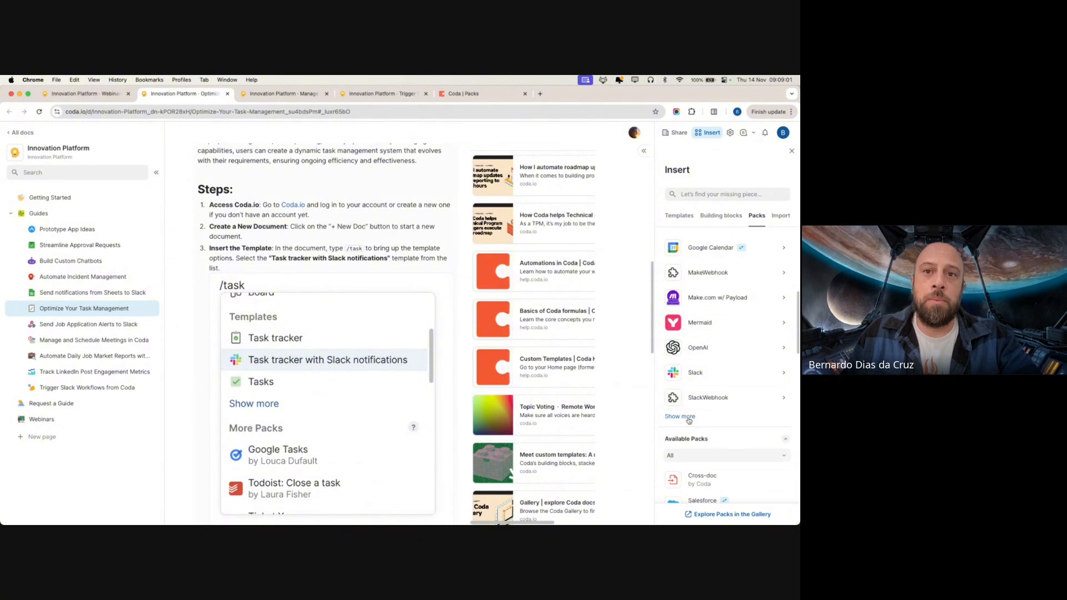
scroll(688, 421, up, 5)
scroll(707, 374, down, 1)
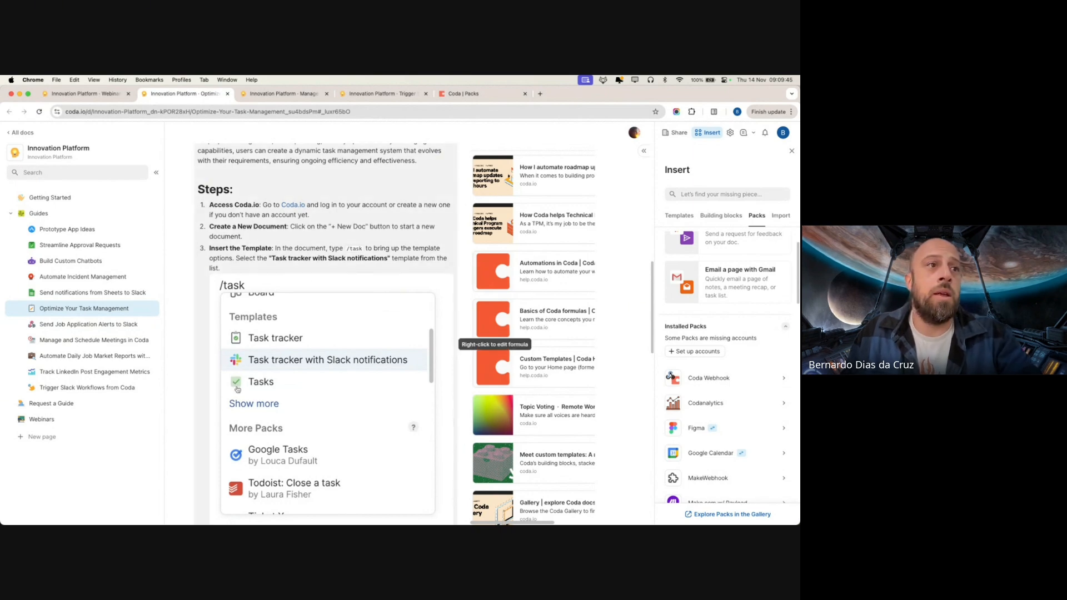
scroll(418, 281, down, 2)
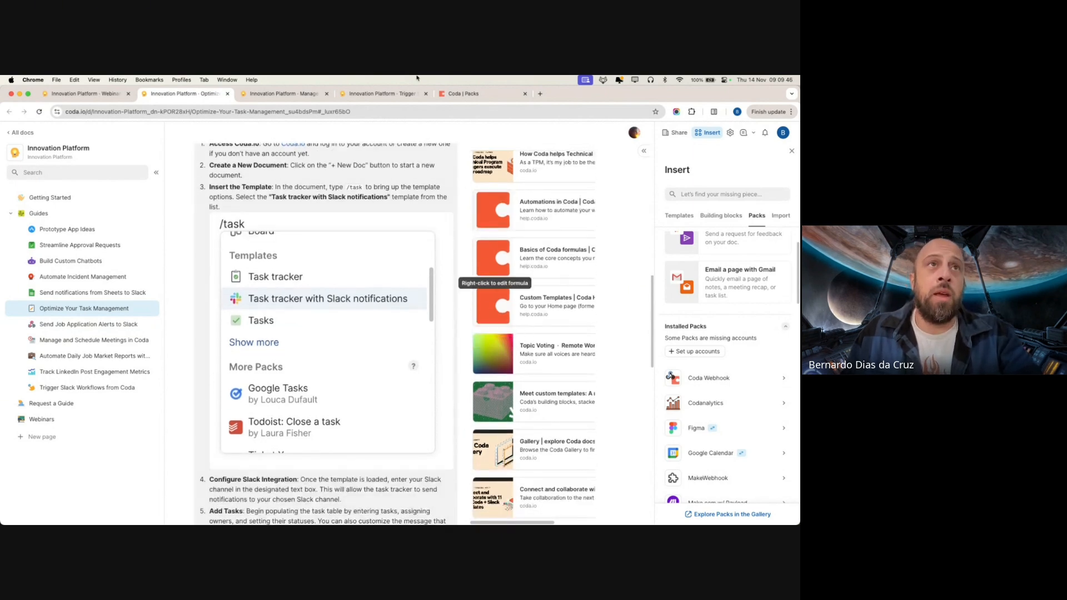
Close the task management guide and review the Manage and Schedule Meetings in Coda guide through the step on adding the Google Calendar Pack
click(227, 93)
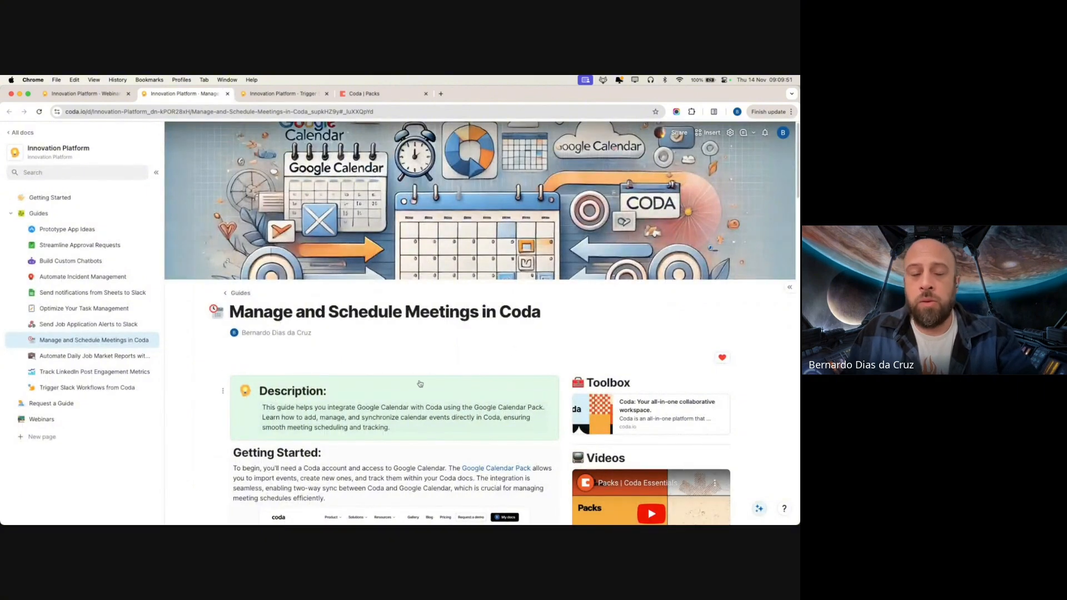
scroll(421, 384, down, 5)
scroll(448, 413, down, 1)
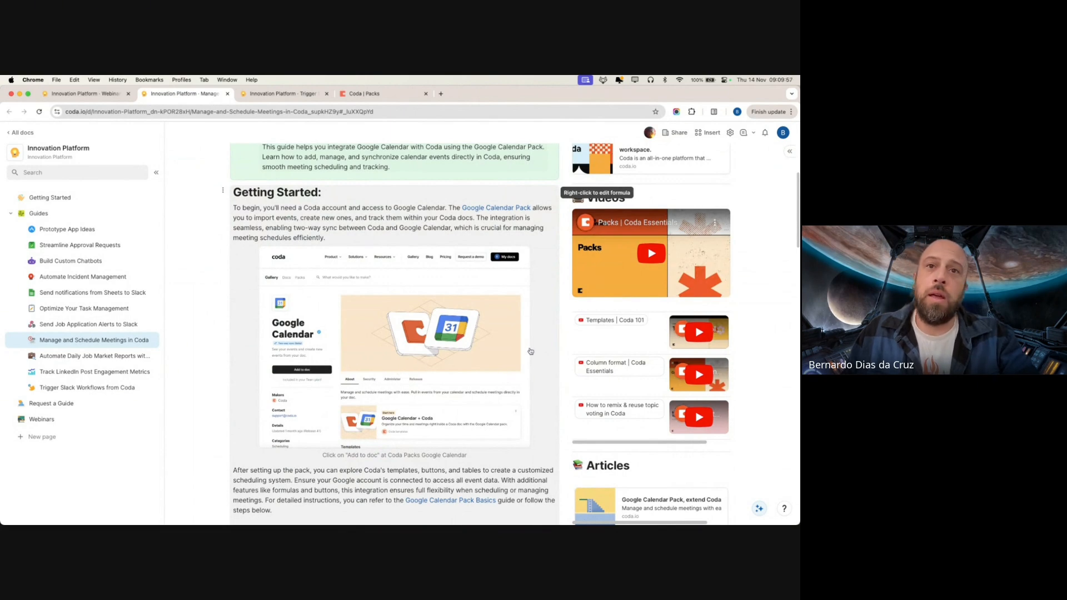
scroll(531, 382, down, 5)
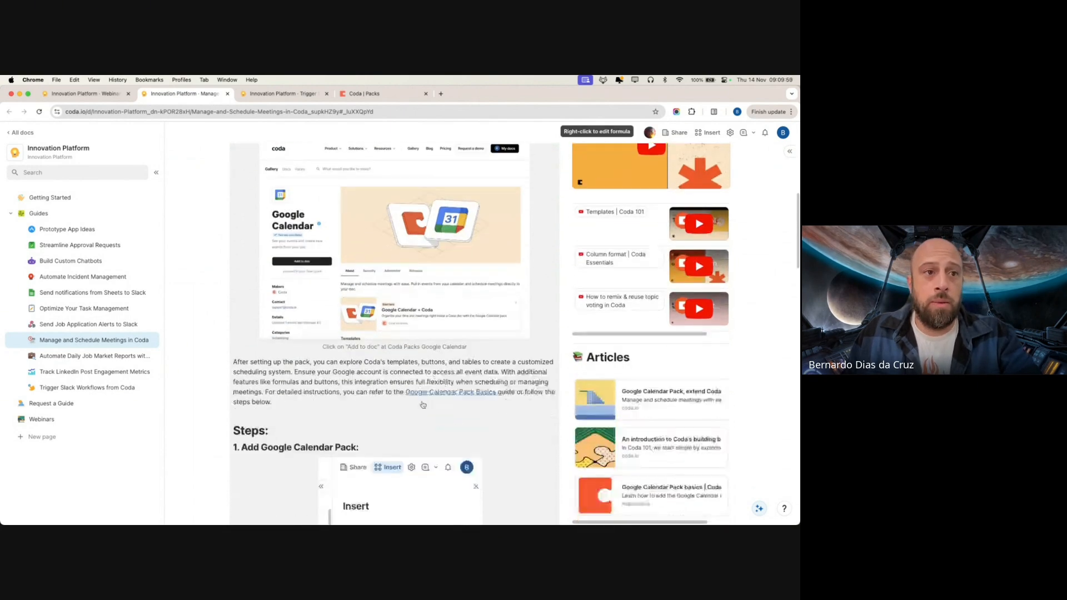
scroll(504, 401, down, 10)
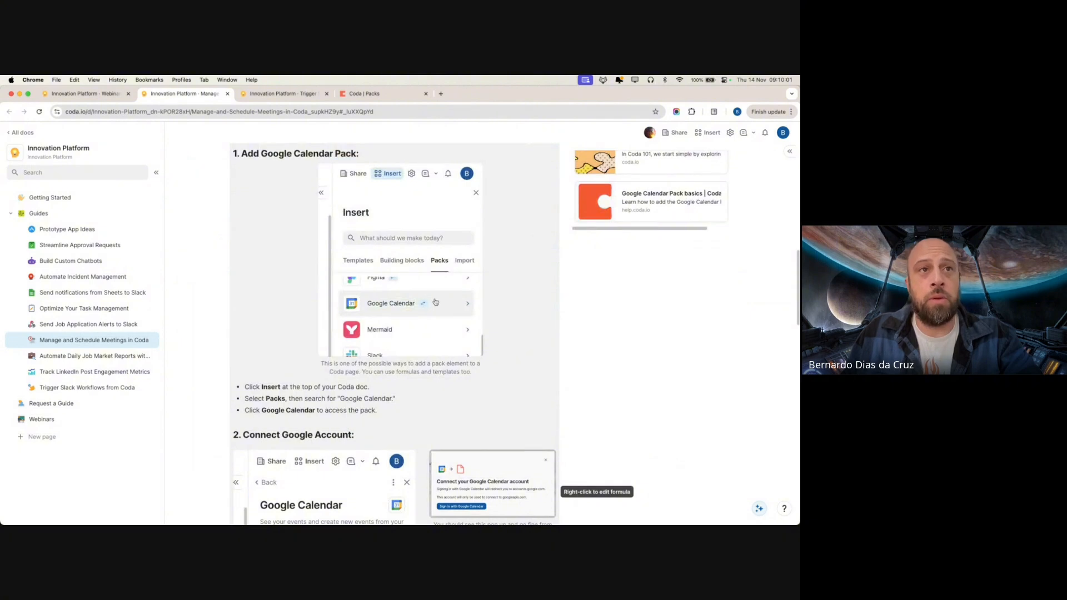
View the installed Google Calendar Pack's building blocks, examining its templates, tables, buttons, cards and formulas
click(709, 132)
click(756, 215)
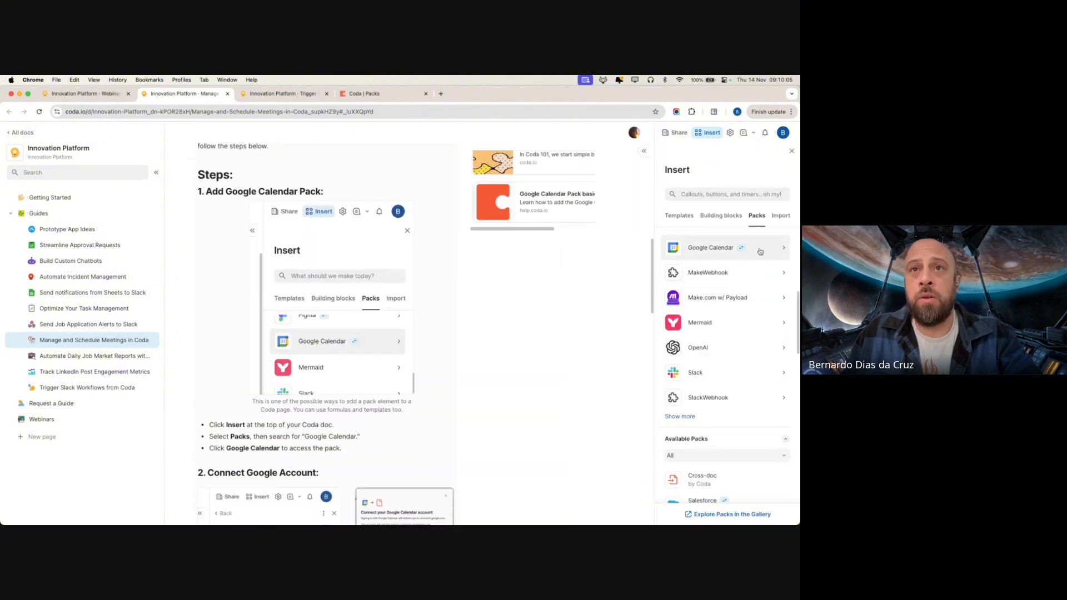
click(759, 250)
scroll(720, 300, down, 1)
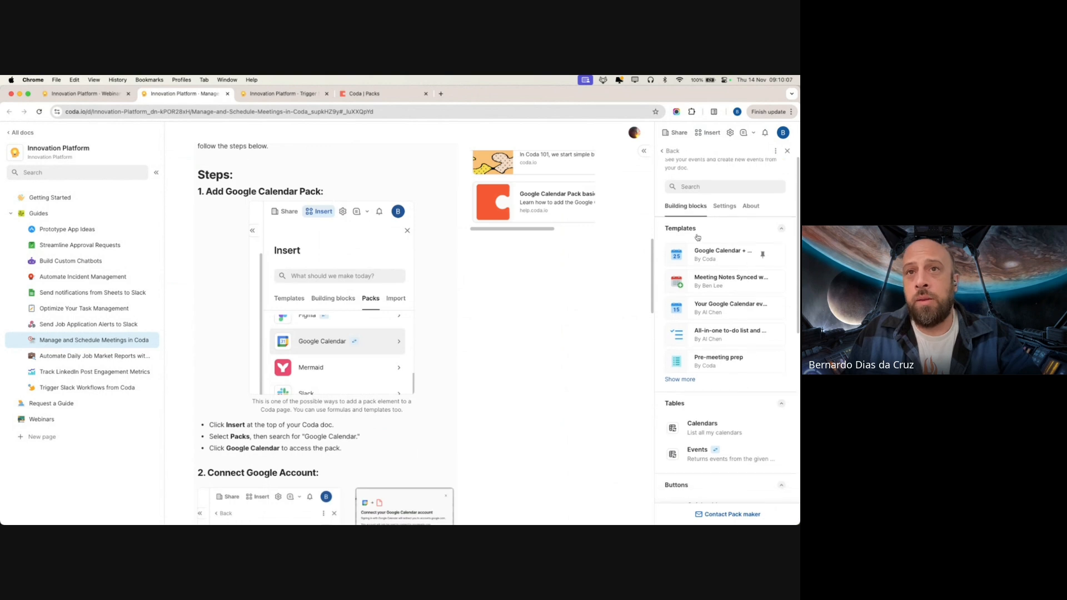
mouse_move(703, 337)
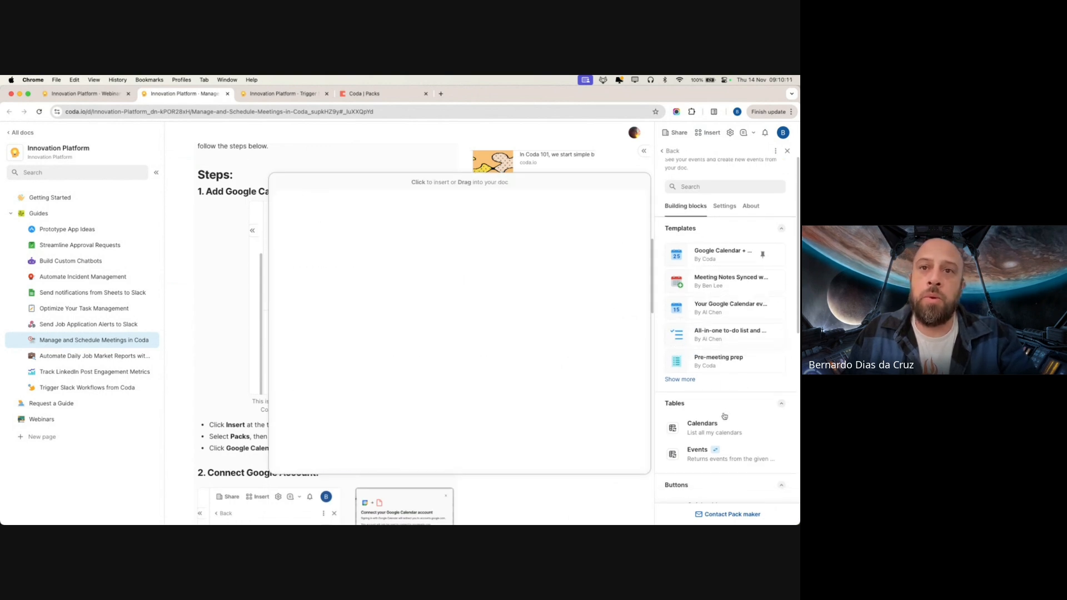
scroll(742, 390, down, 3)
scroll(723, 412, down, 3)
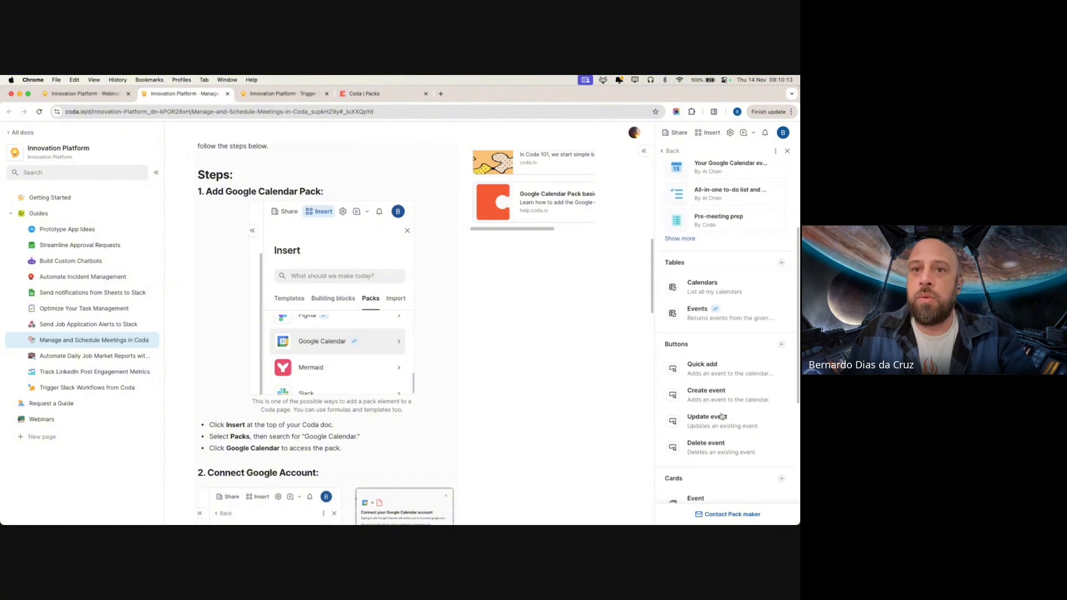
scroll(722, 367, down, 5)
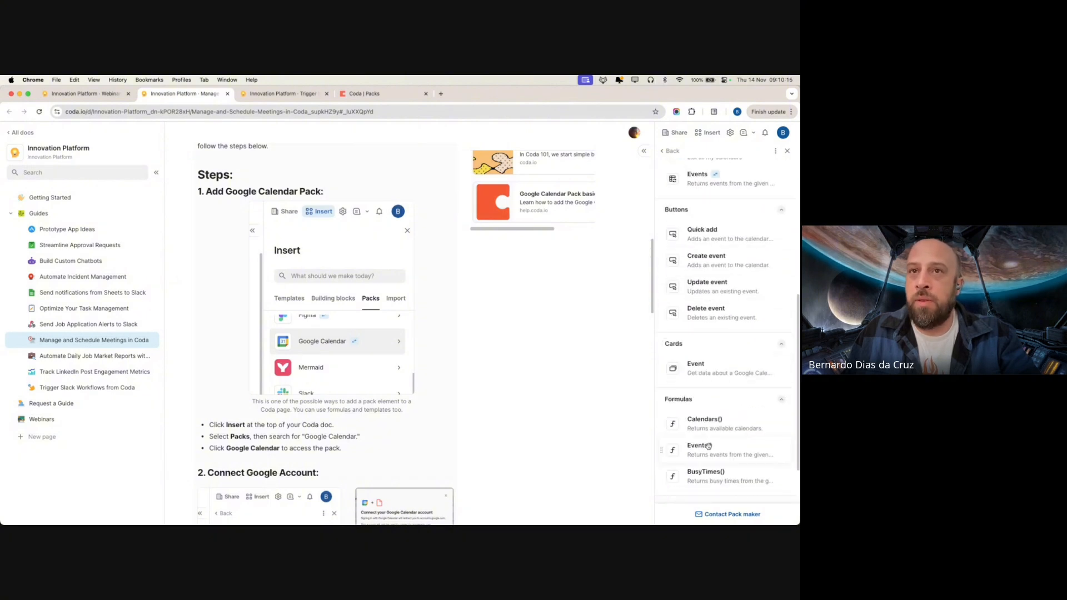
Look over the Google Calendar Pack's tables, buttons, cards, formulas and columns once more, and close the Pack's details
scroll(725, 305, up, 2)
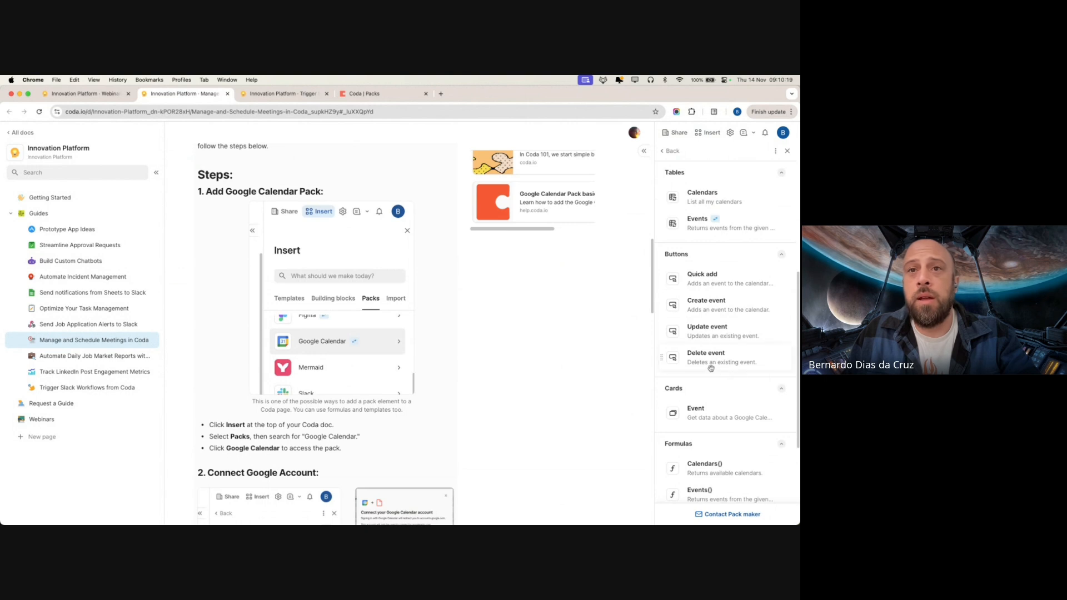
scroll(710, 395, down, 1)
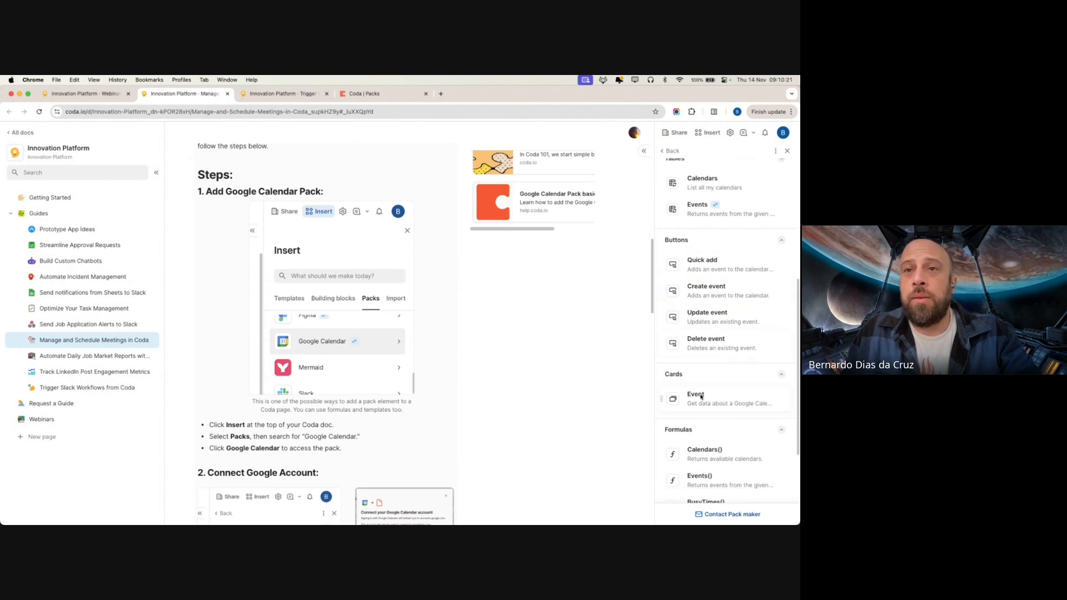
scroll(706, 268, down, 3)
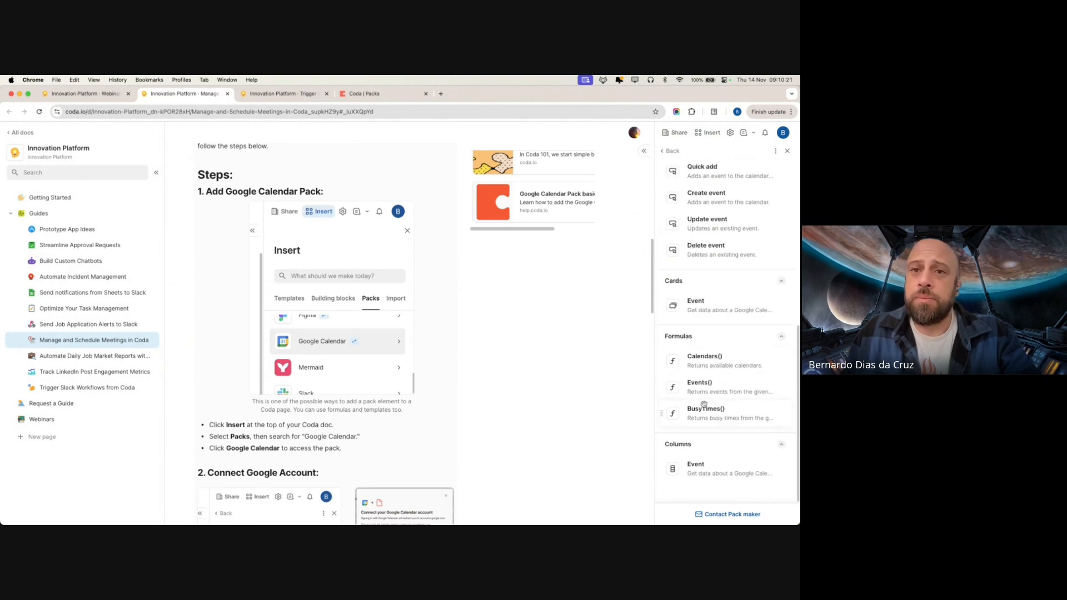
click(787, 150)
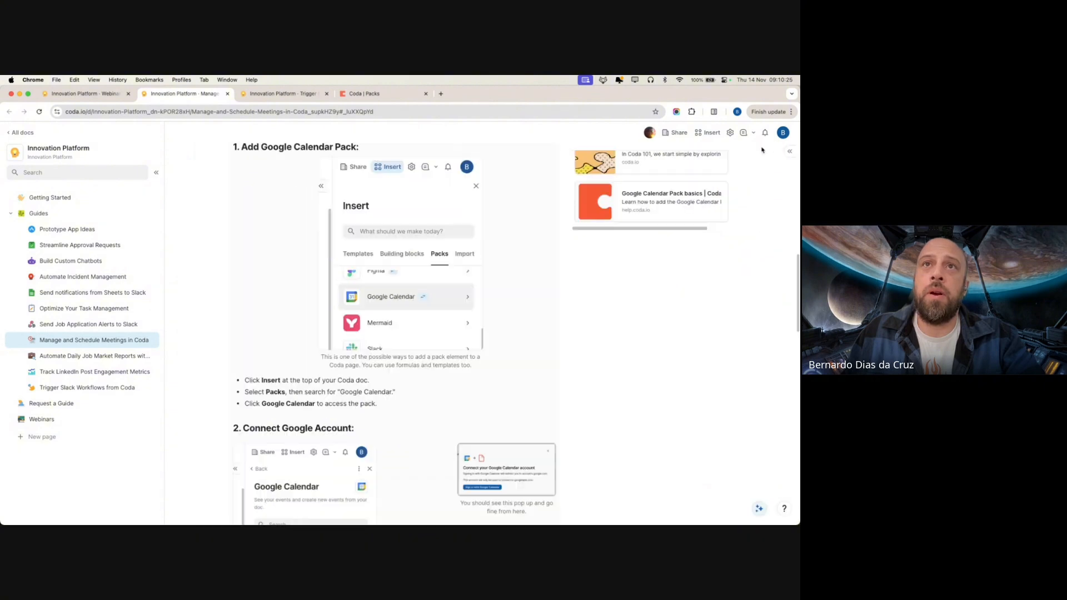
Close the Manage and Schedule Meetings in Coda guide and review the session agenda on the webinar page
middle_click(178, 92)
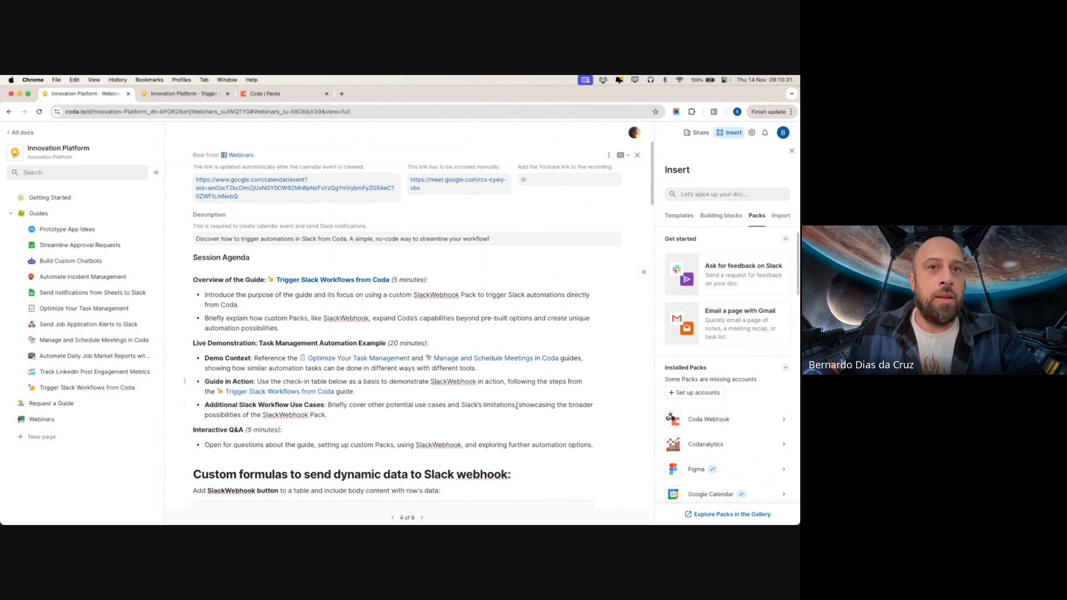
scroll(516, 406, down, 2)
scroll(467, 400, up, 3)
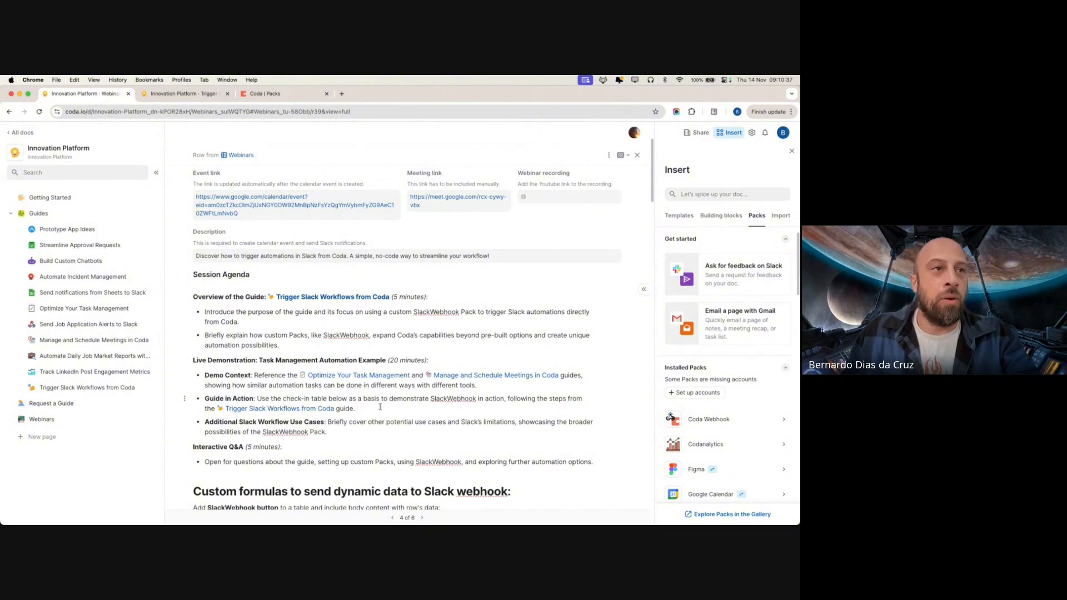
Review the Trigger Slack Workflows from Coda guide from its description through the first steps of Part 1 on setting up a Slack webhook
click(187, 98)
click(106, 95)
click(187, 95)
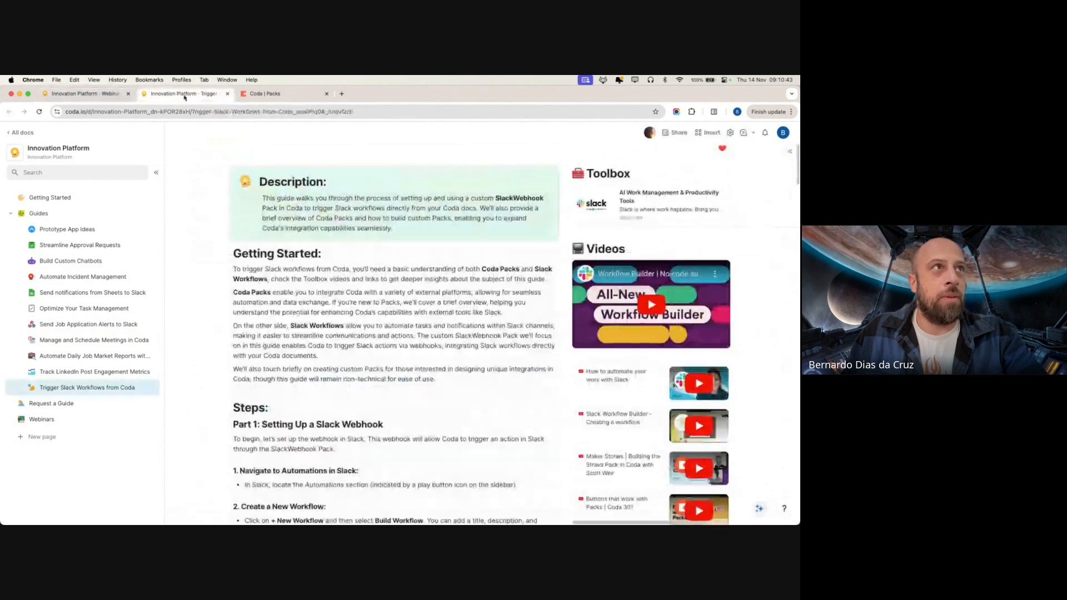
scroll(418, 396, up, 4)
scroll(418, 396, down, 5)
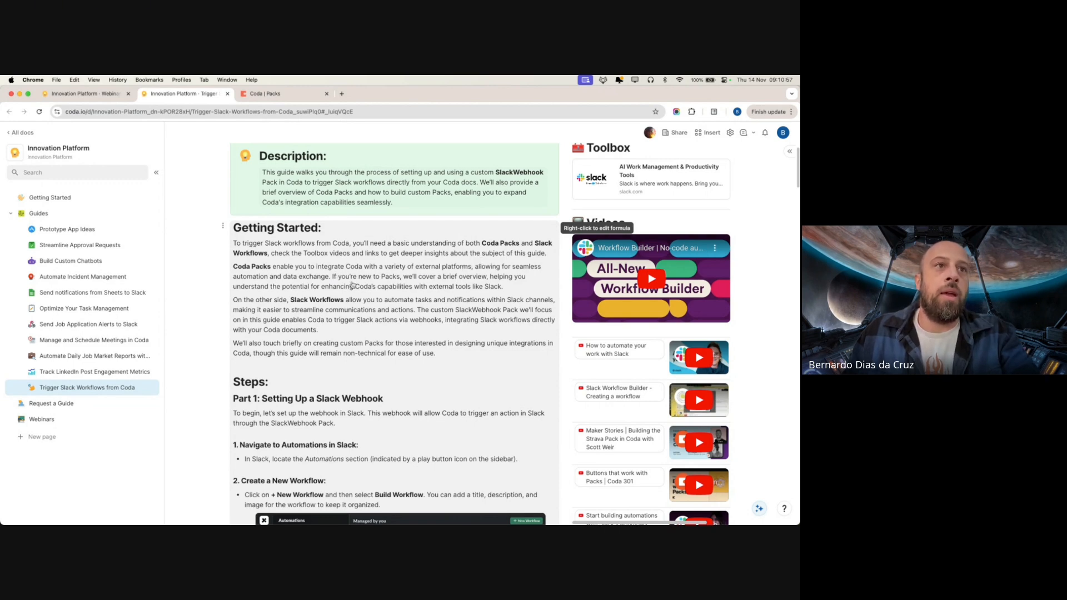
scroll(384, 306, down, 1)
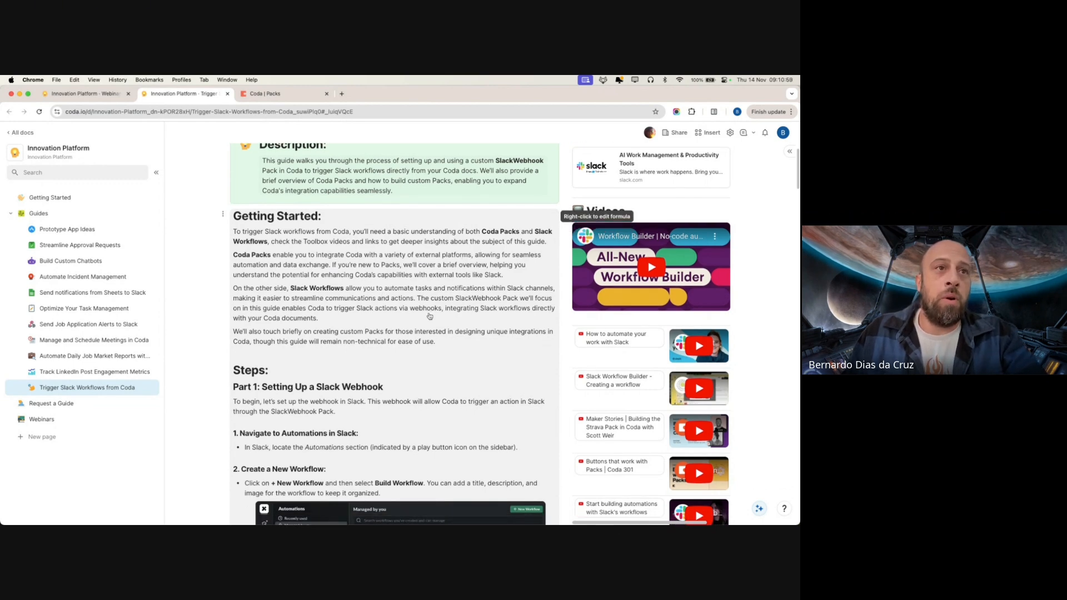
scroll(429, 315, down, 3)
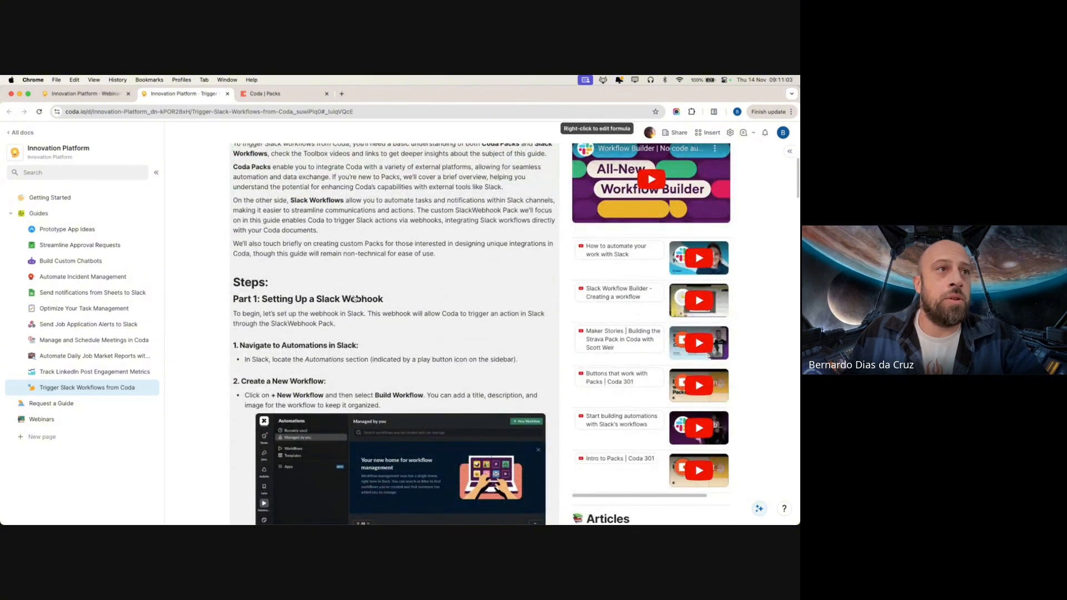
scroll(421, 276, down, 3)
scroll(422, 276, down, 2)
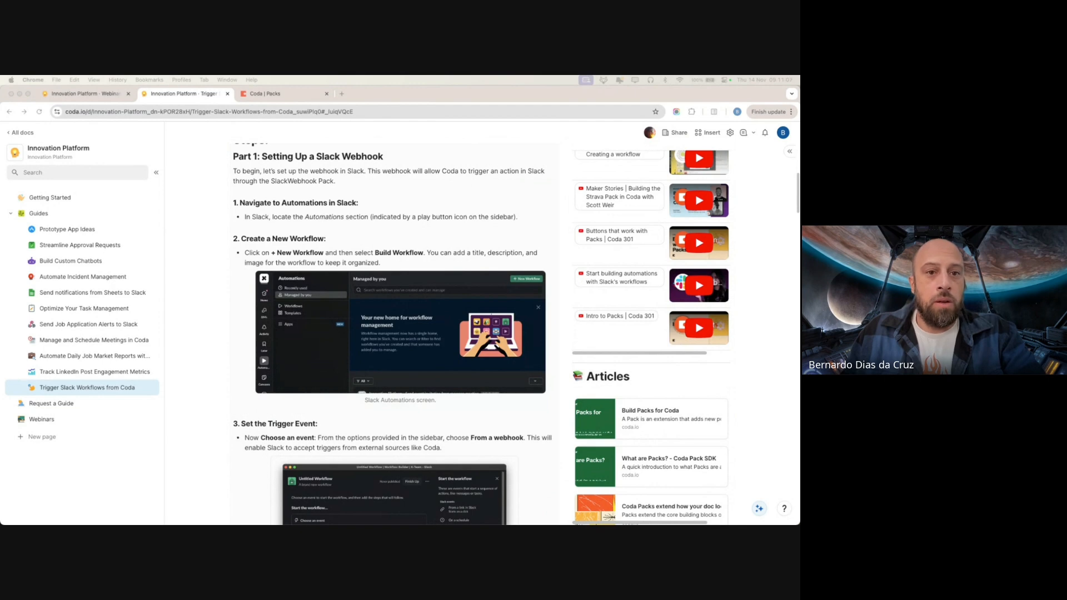
Switch to Slack and look through the list of workflows managed by you in Automations
drag(239, 523, 233, 128)
double_click(232, 128)
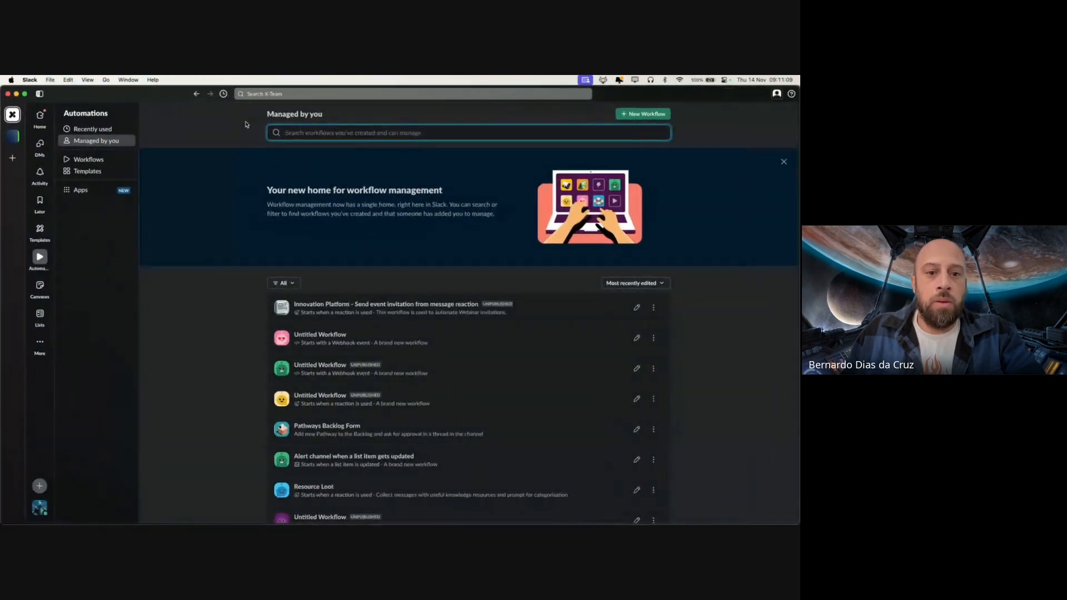
click(104, 358)
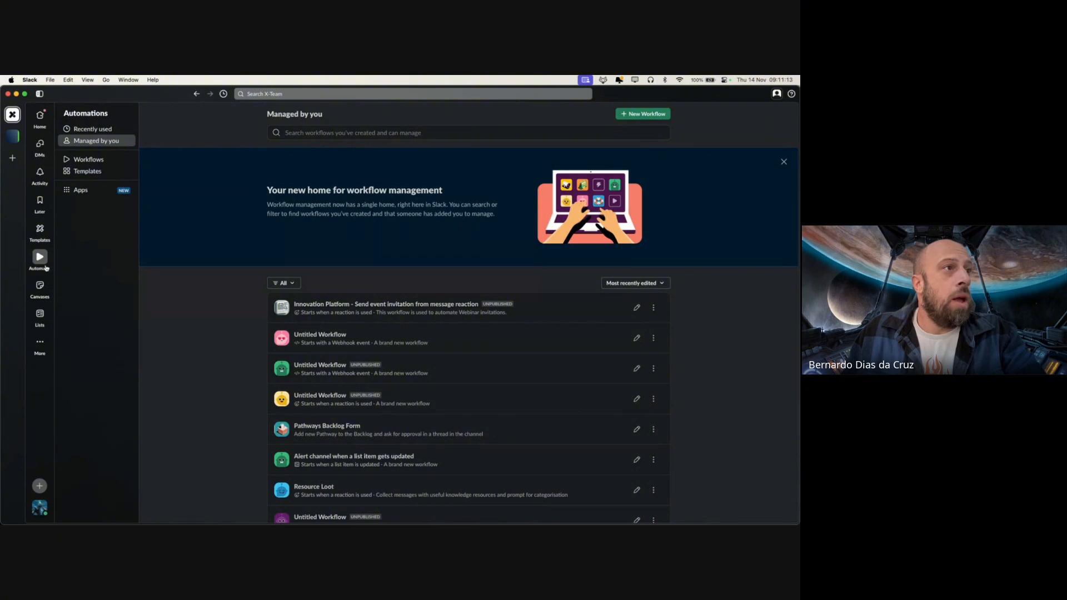
mouse_move(39, 258)
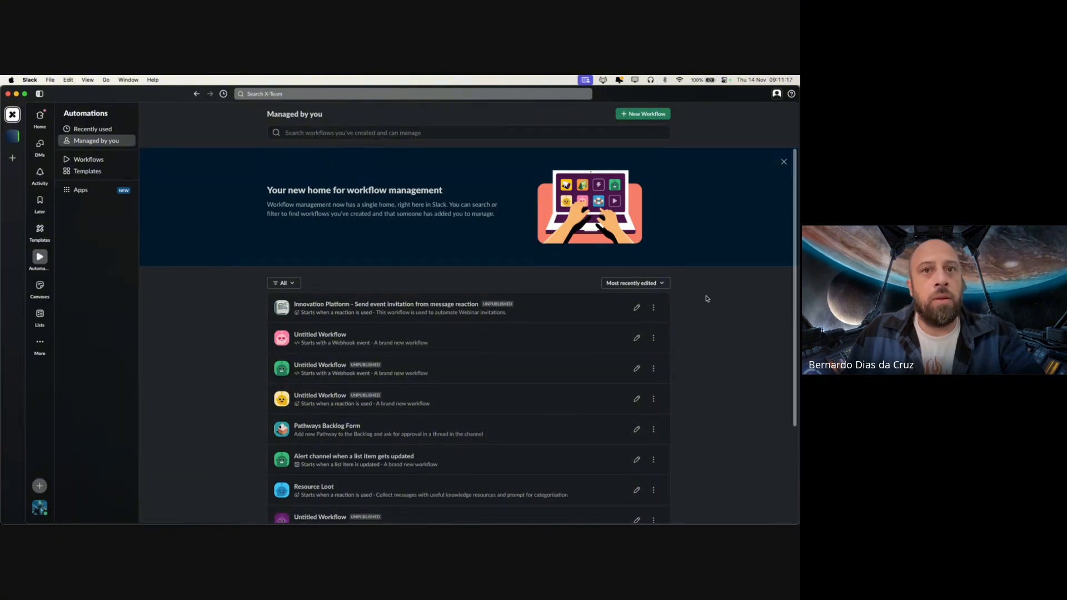
scroll(358, 410, down, 5)
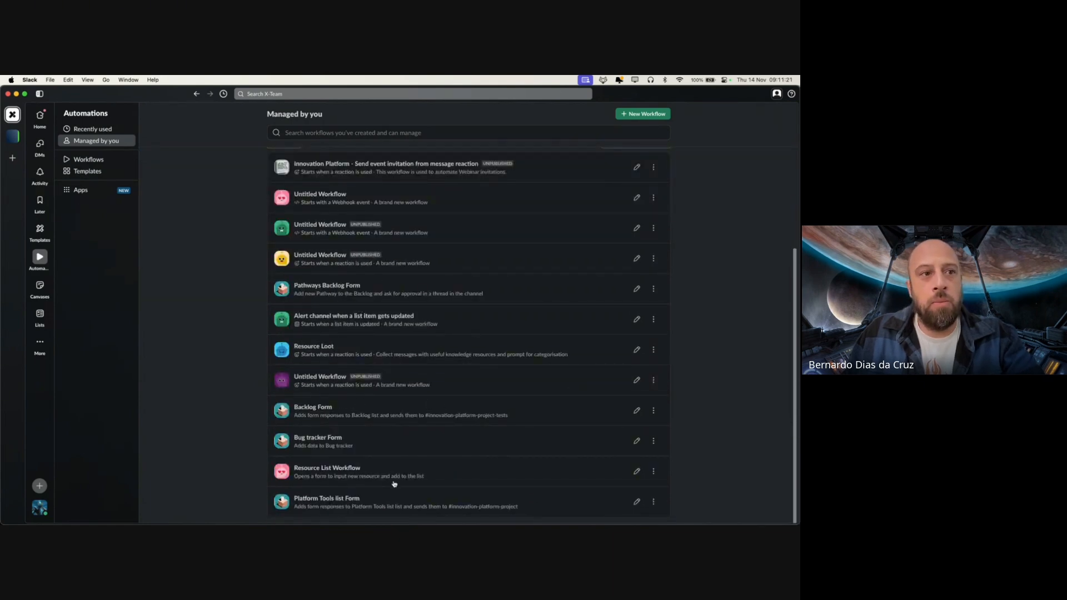
scroll(498, 311, up, 5)
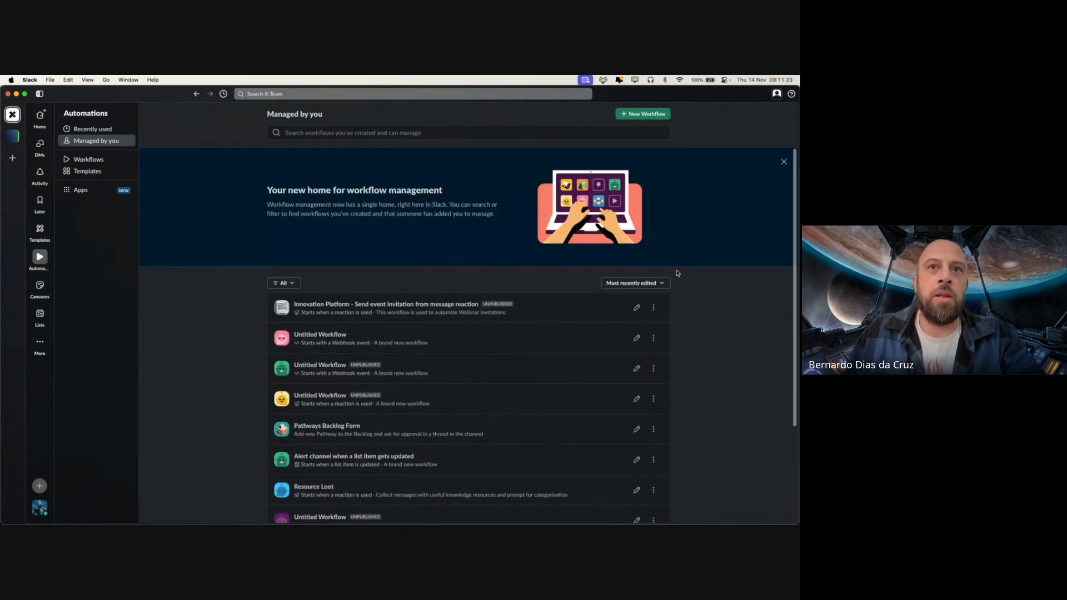
Build a new Slack workflow that starts from a webhook, without setting up any data variables
click(647, 114)
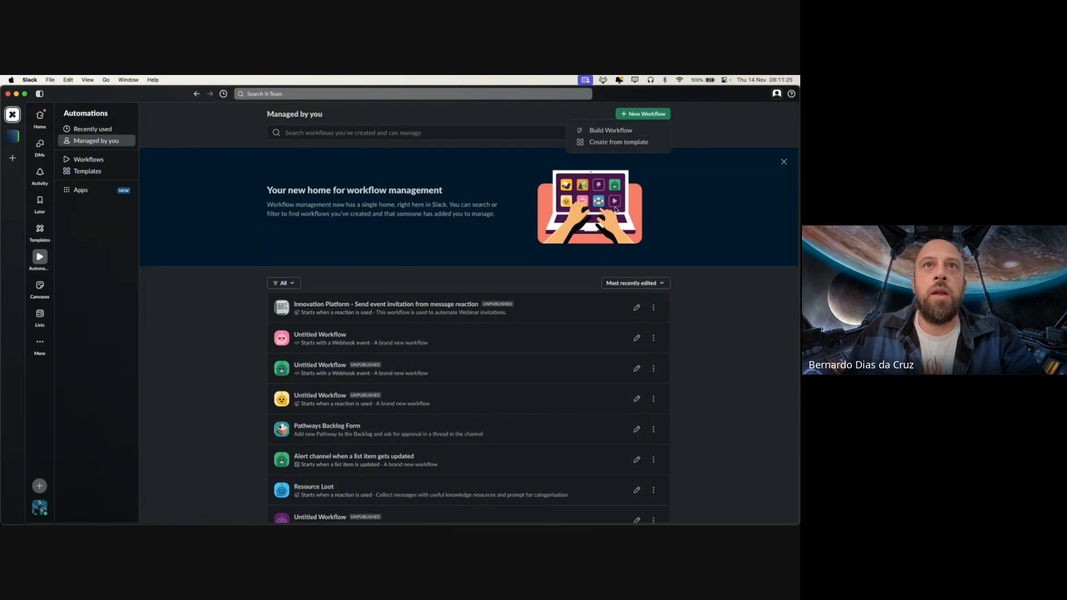
click(632, 131)
drag(290, 128, 350, 175)
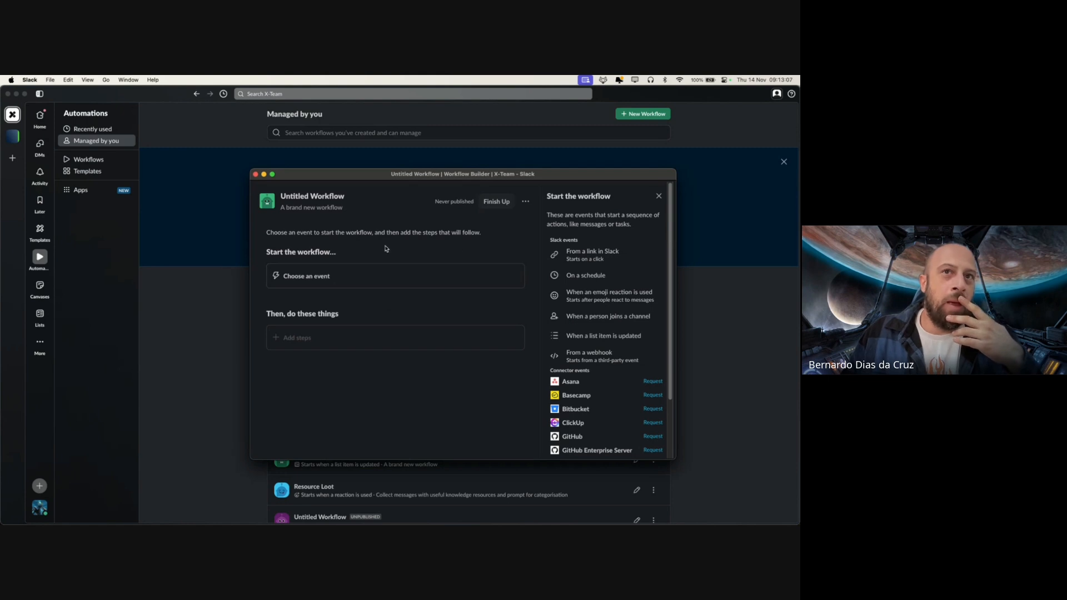
click(578, 360)
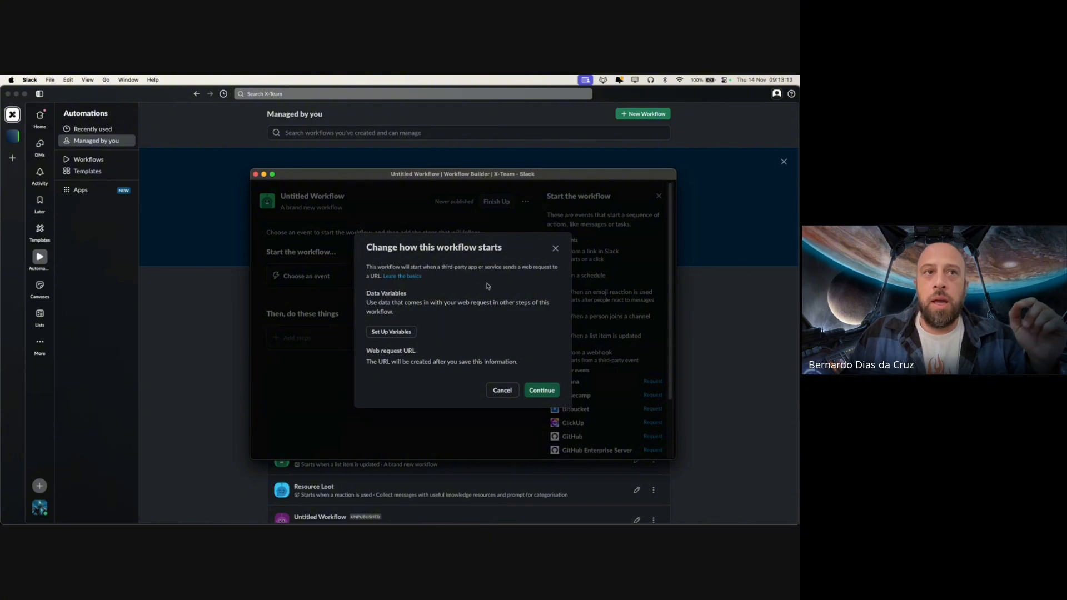
click(544, 391)
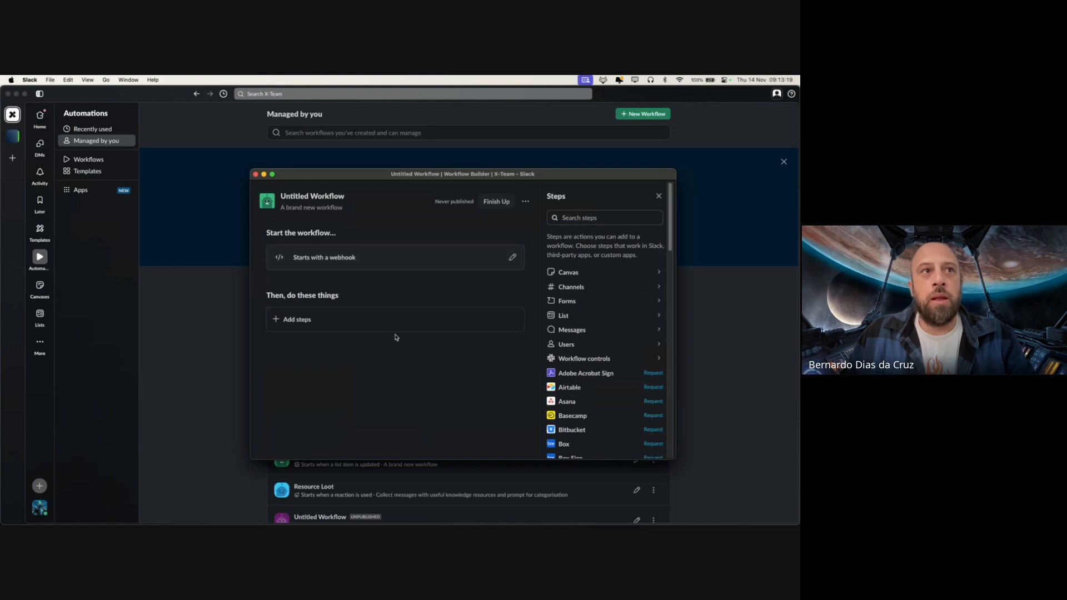
Copy the web request URL from the workflow's webhook trigger settings, and bring those settings up again after closing them
click(436, 267)
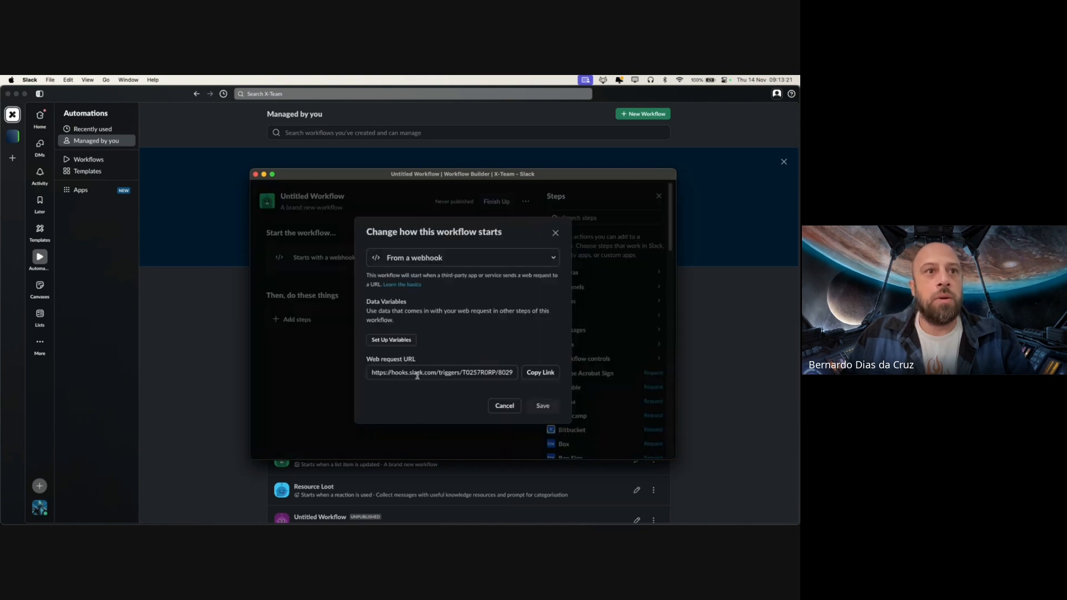
click(484, 375)
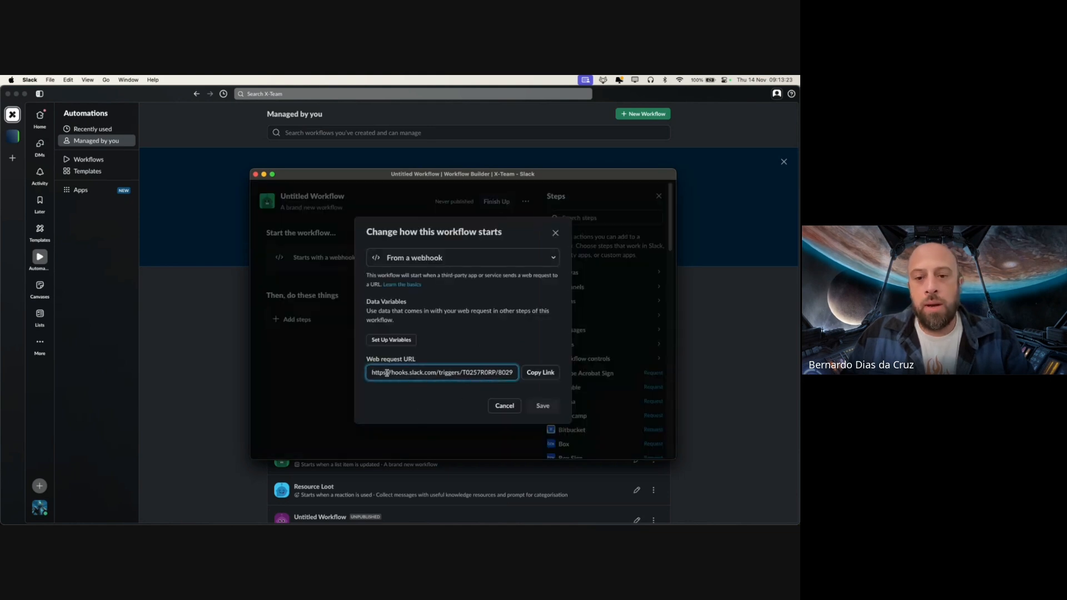
click(544, 373)
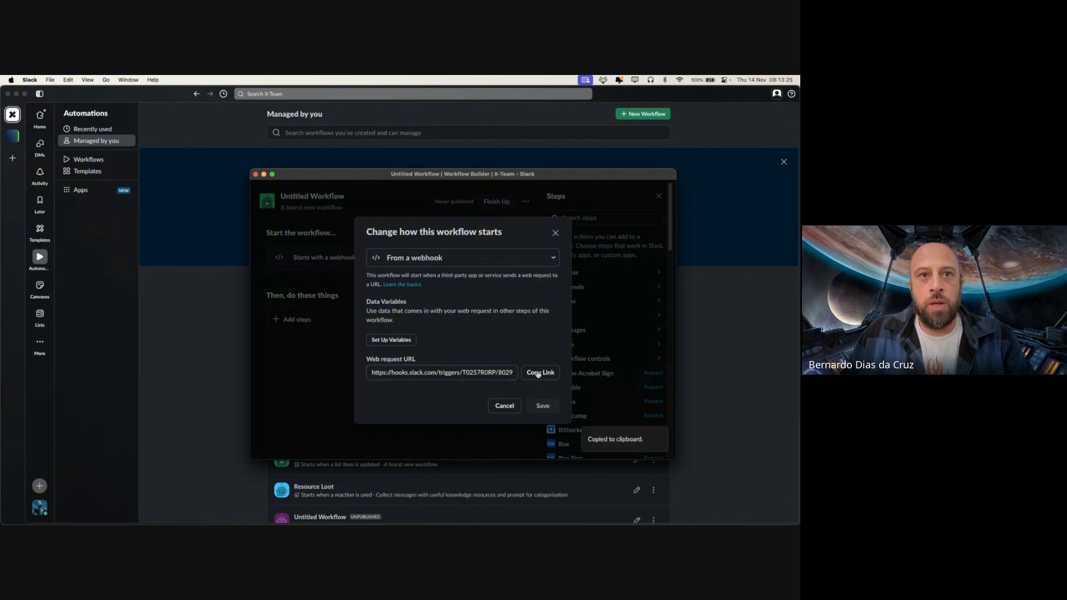
click(554, 234)
click(334, 257)
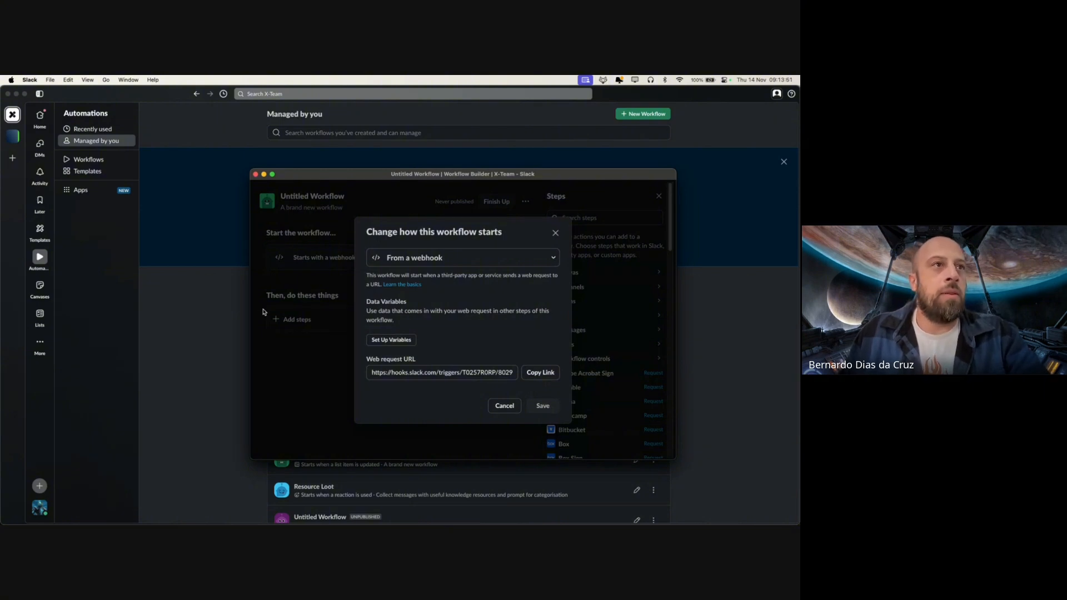
Return to the Coda guide in Chrome and review Part 1's steps on the trigger event, variables, webhook URL and workflow configuration
key(ctrl+Up)
click(187, 145)
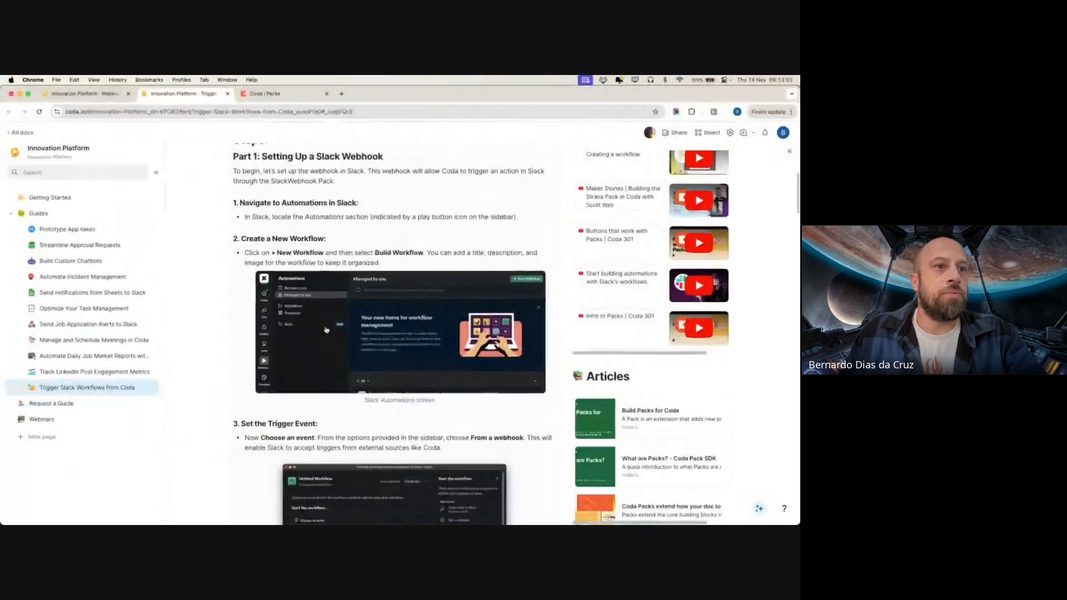
scroll(453, 338, down, 5)
scroll(454, 337, down, 3)
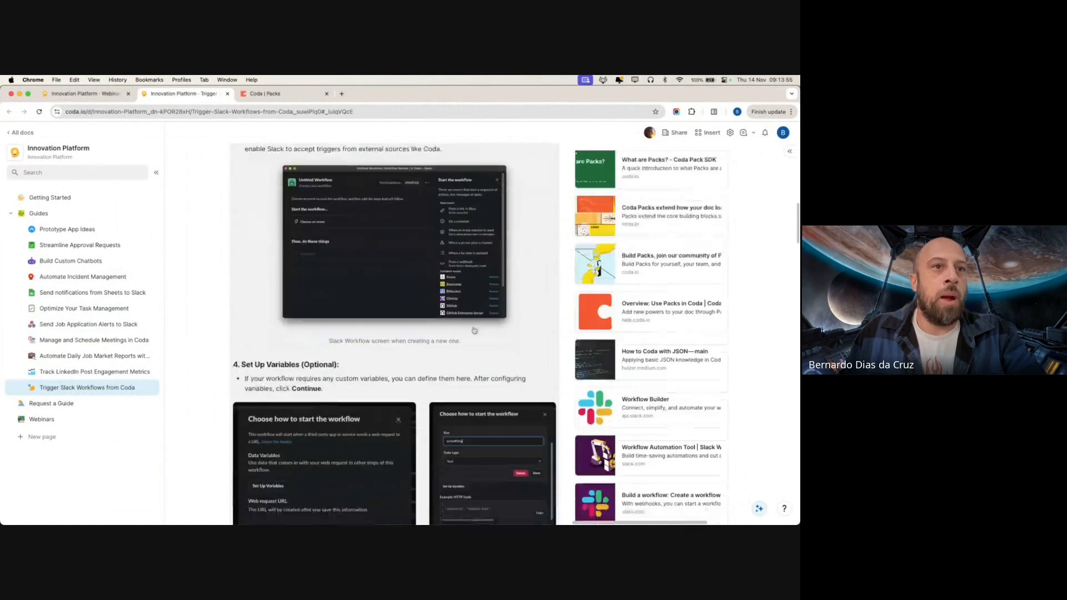
scroll(474, 395, down, 2)
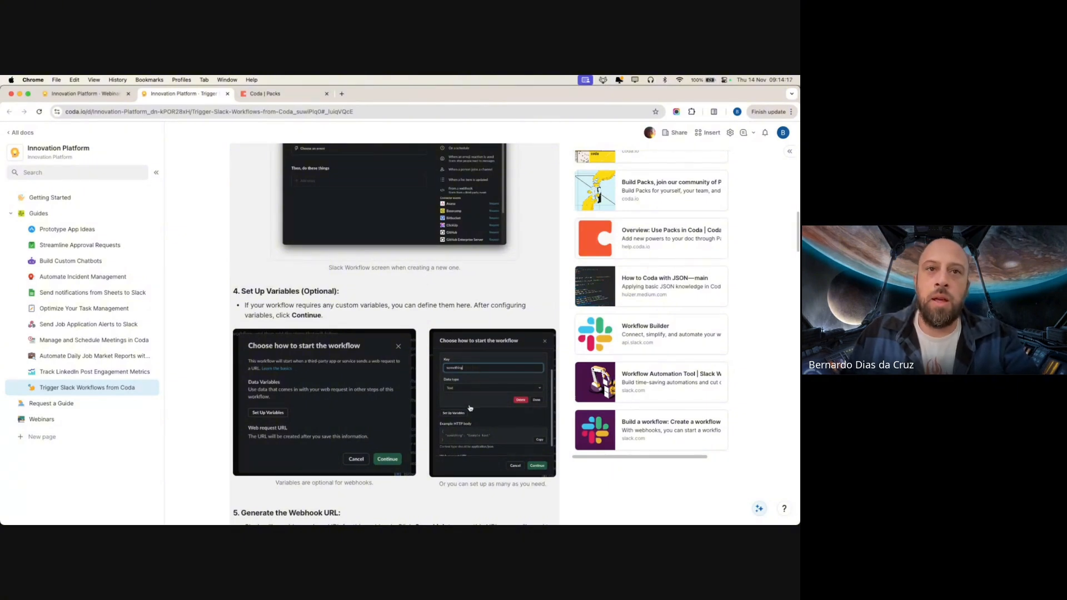
scroll(406, 439, down, 5)
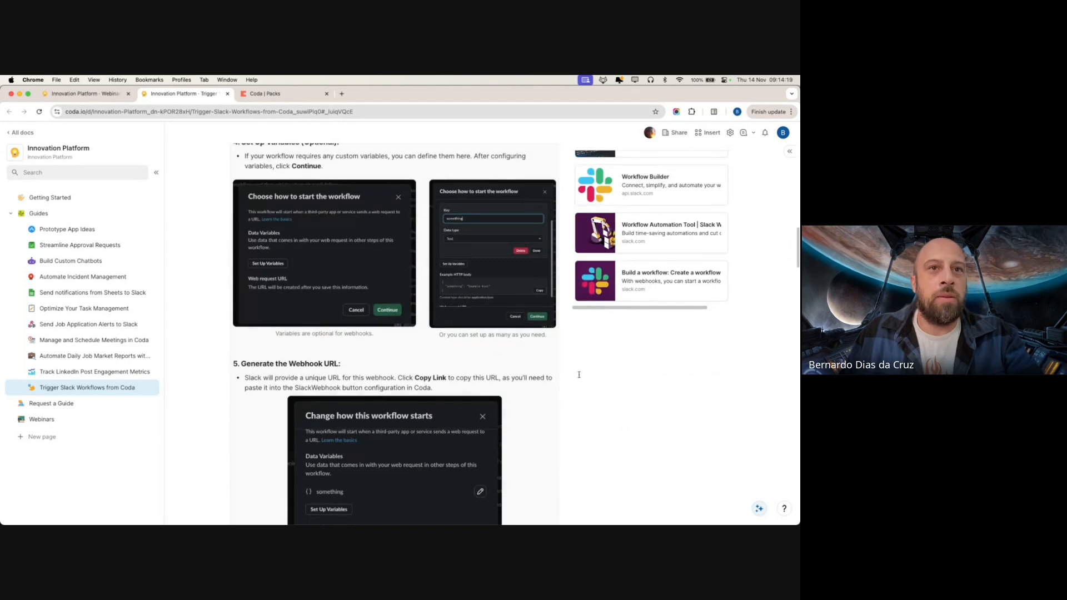
scroll(522, 406, down, 7)
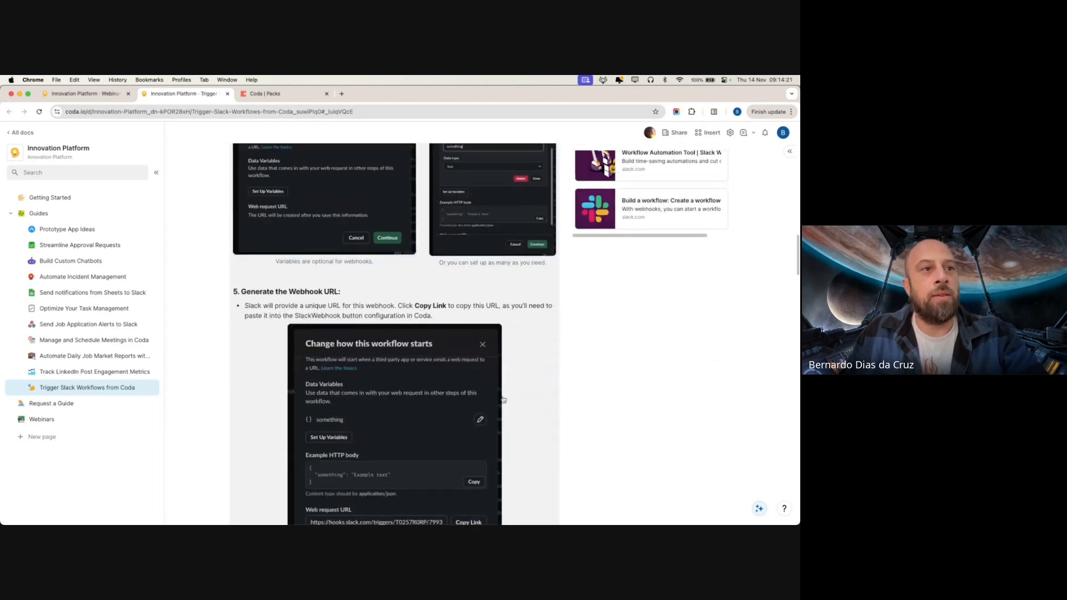
scroll(468, 356, down, 5)
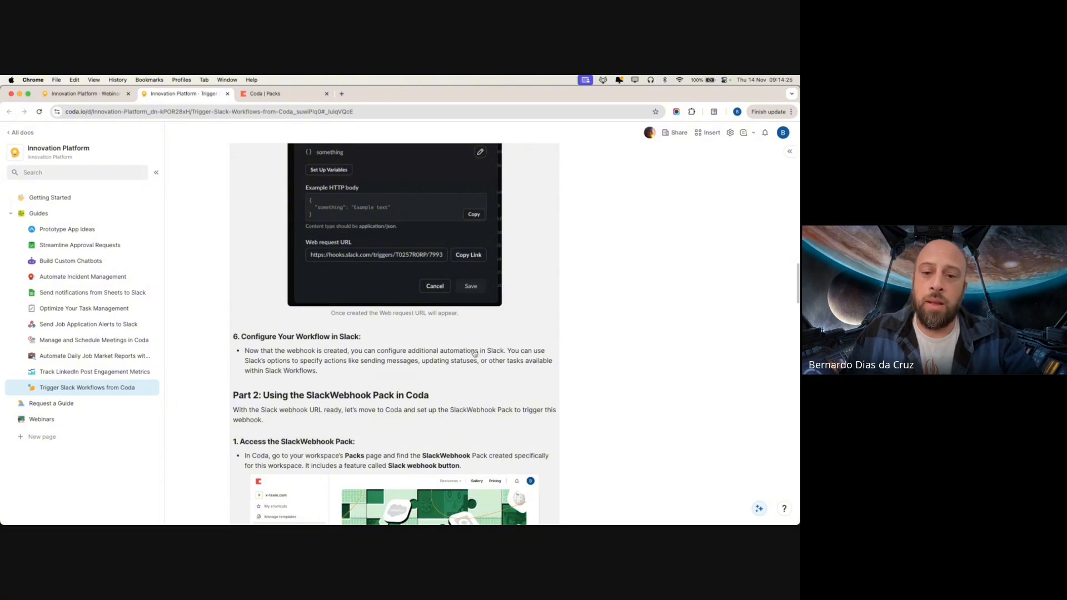
Review Part 2 of the guide on installing and configuring the SlackWebhook Pack, through testing the button and the More Possibilities section
scroll(467, 378, down, 8)
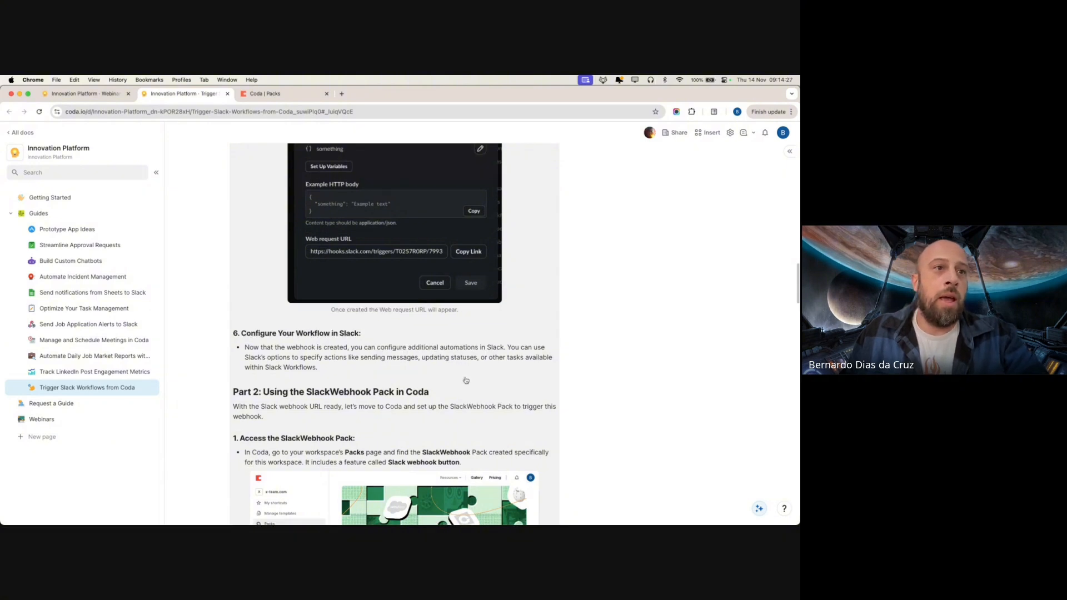
scroll(670, 393, down, 7)
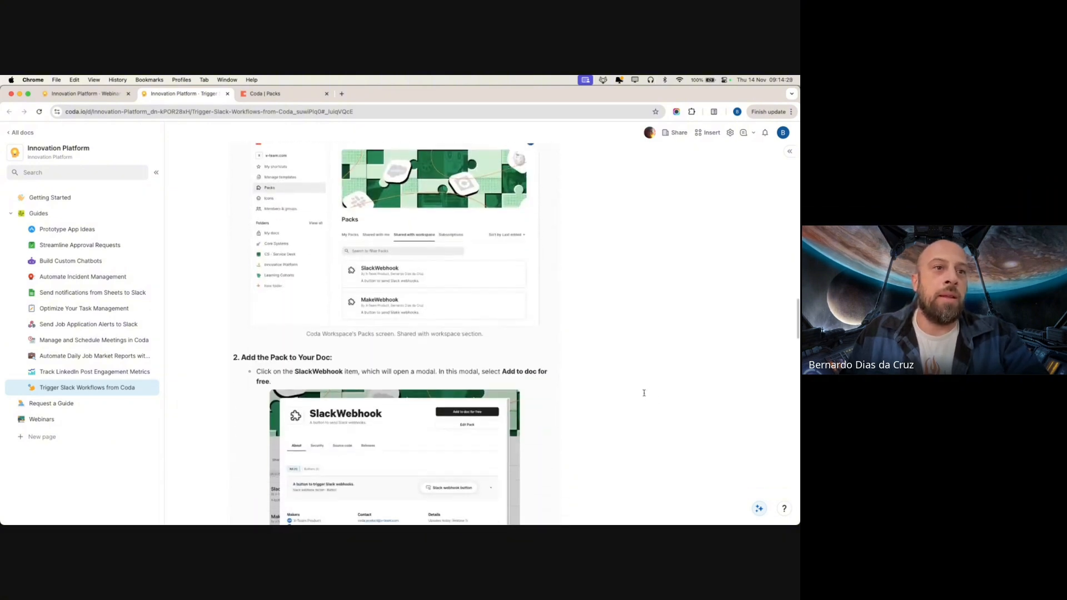
scroll(607, 401, down, 8)
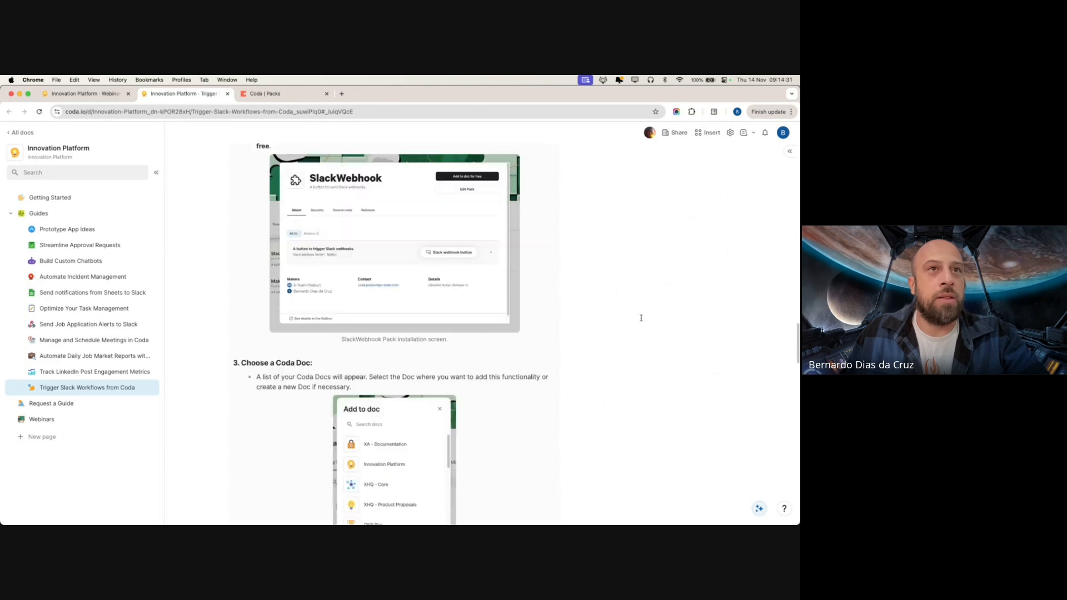
scroll(639, 312, up, 6)
scroll(480, 335, down, 17)
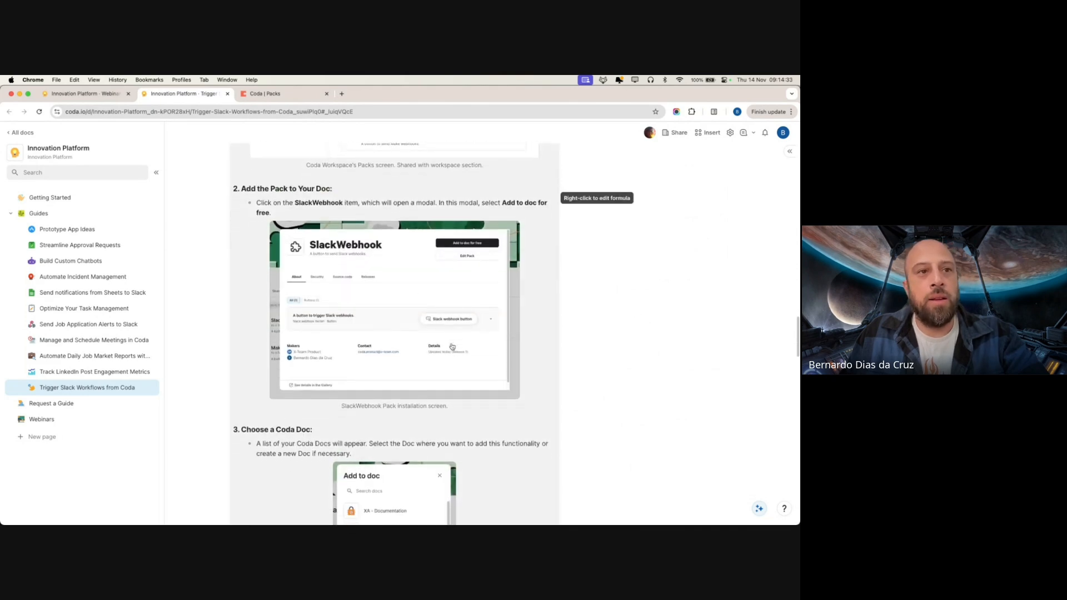
scroll(492, 344, down, 9)
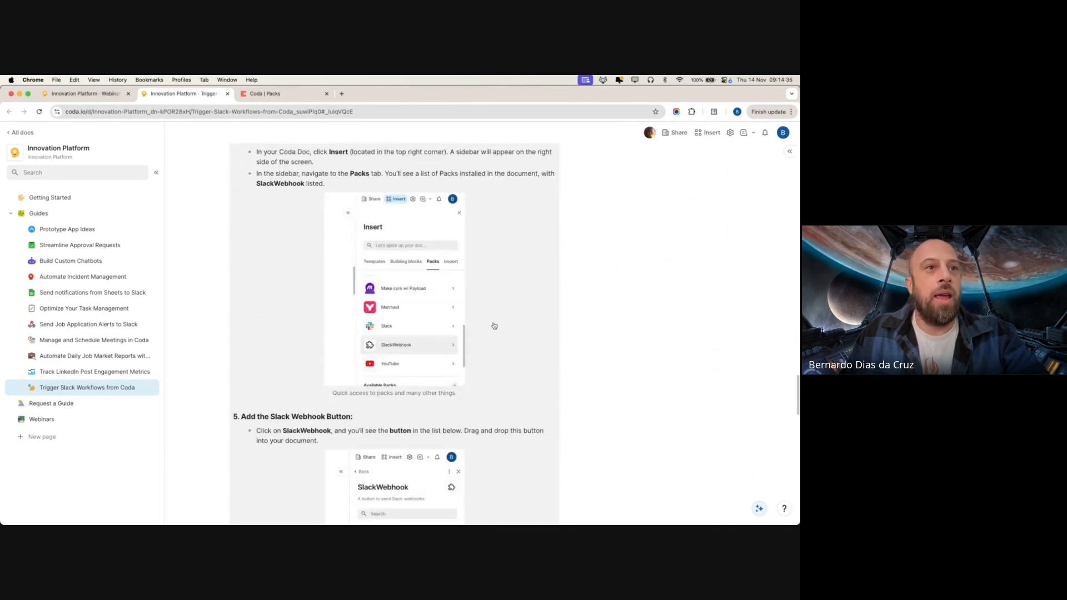
scroll(440, 242, up, 4)
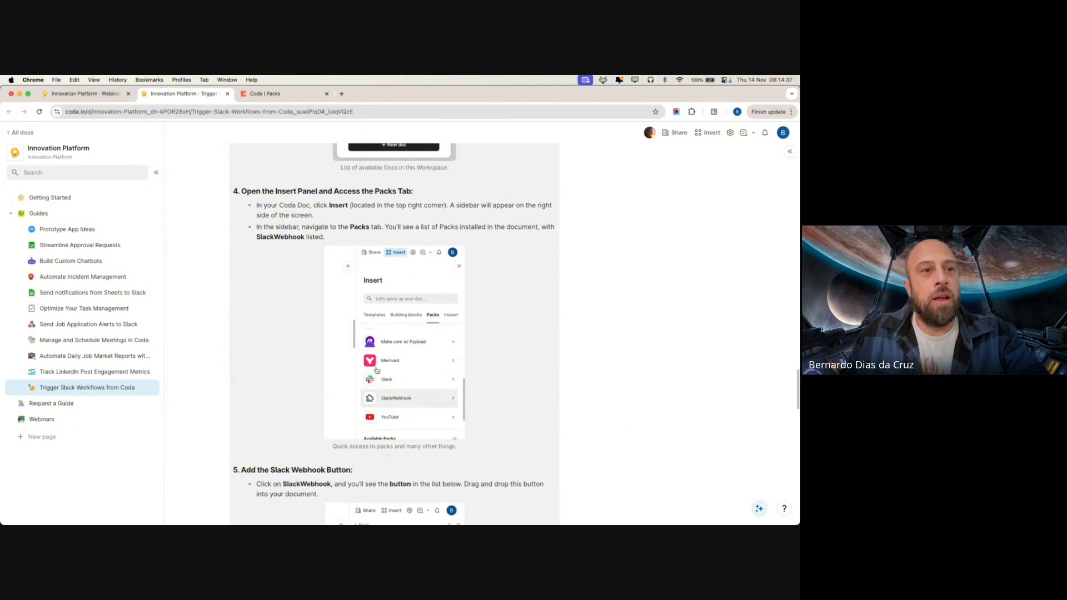
scroll(376, 369, down, 3)
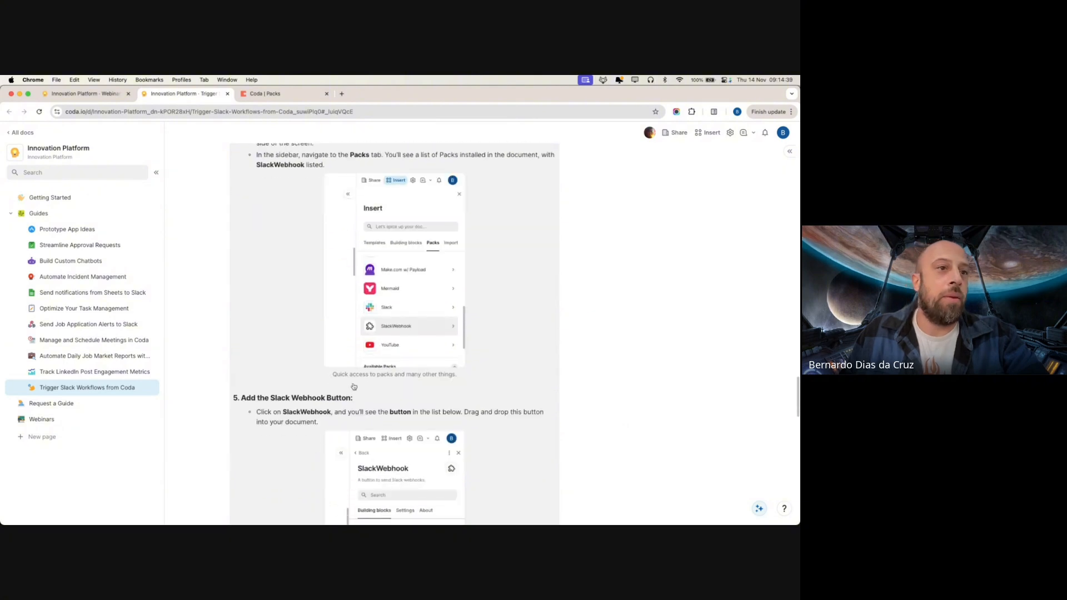
scroll(374, 387, down, 7)
scroll(496, 417, down, 4)
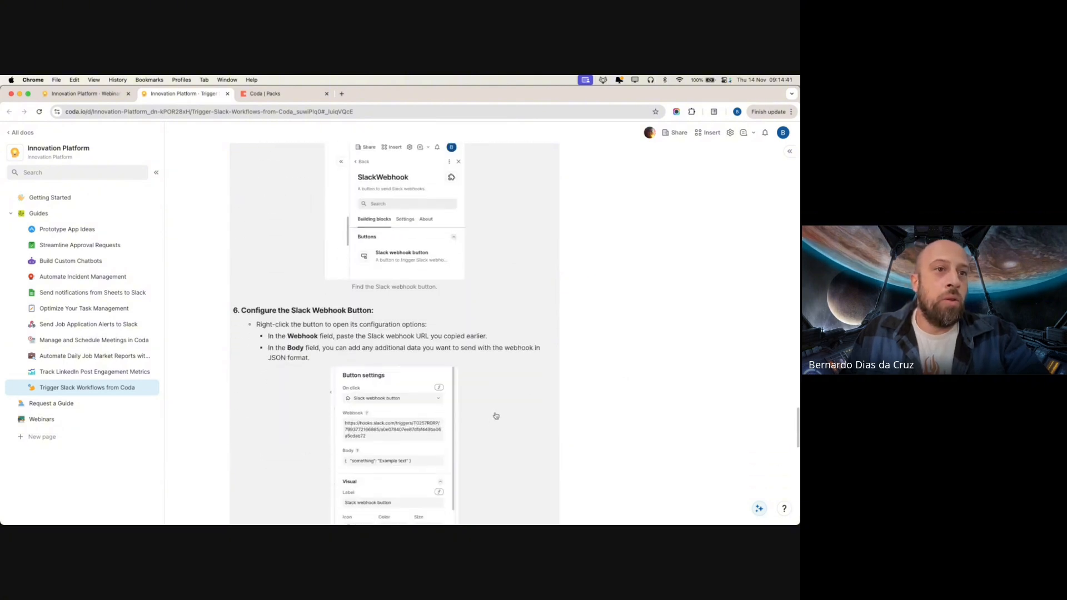
scroll(494, 384, down, 4)
scroll(494, 370, down, 10)
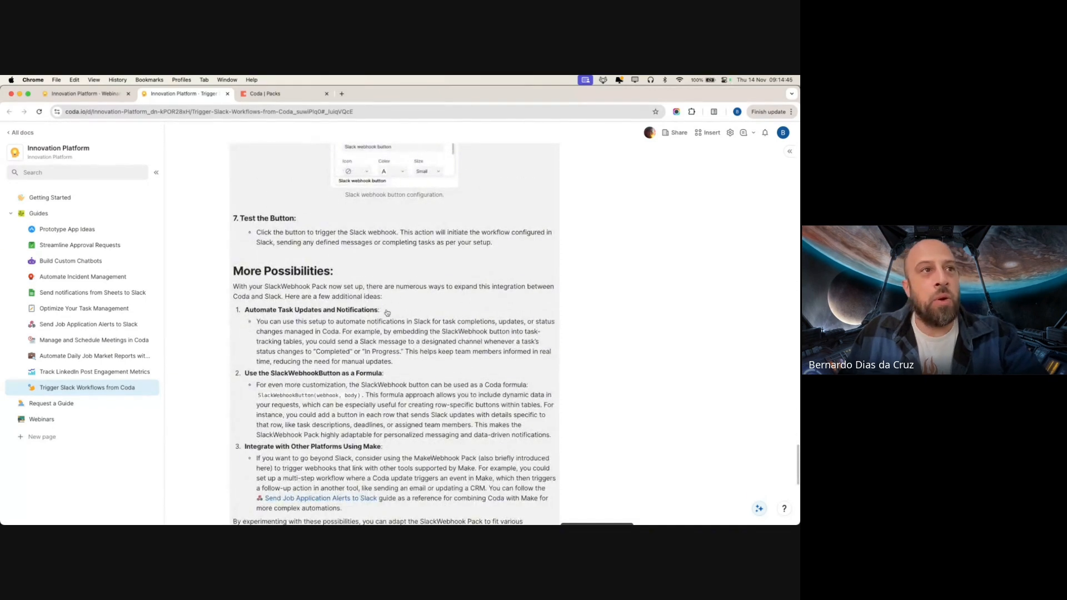
scroll(404, 324, down, 2)
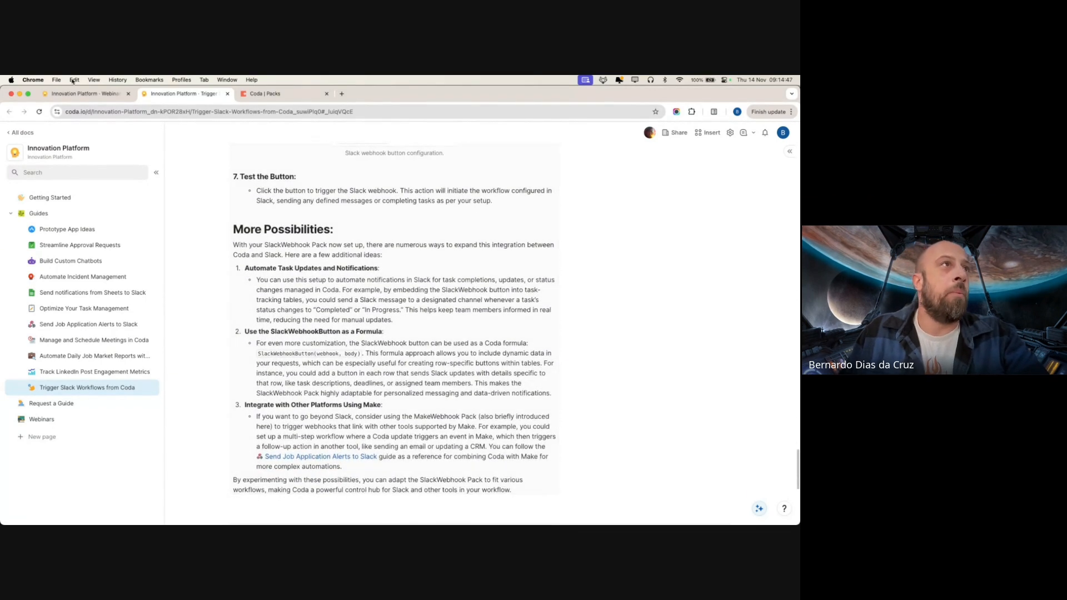
Return to the webinar page and examine the custom formulas for the SlackWebhook button and the ForEach button that send dynamic data
click(91, 95)
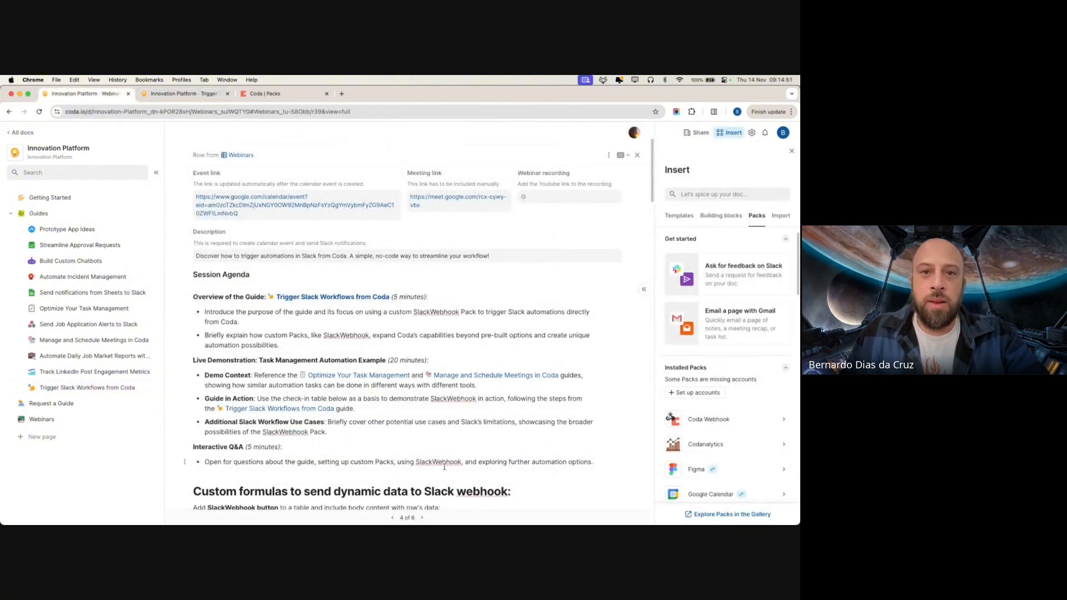
scroll(274, 459, down, 5)
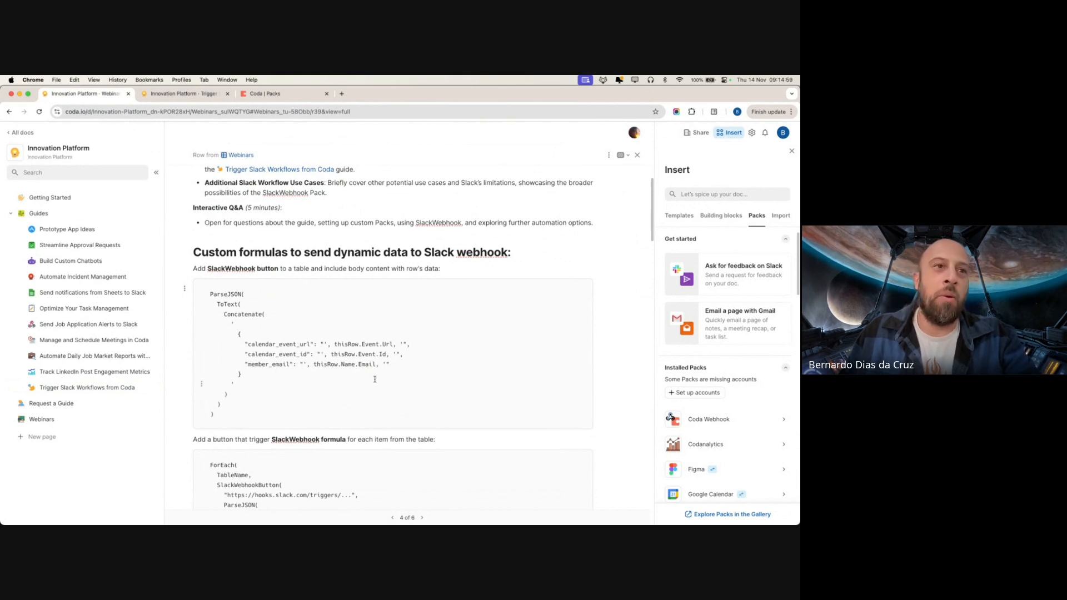
scroll(275, 401, down, 2)
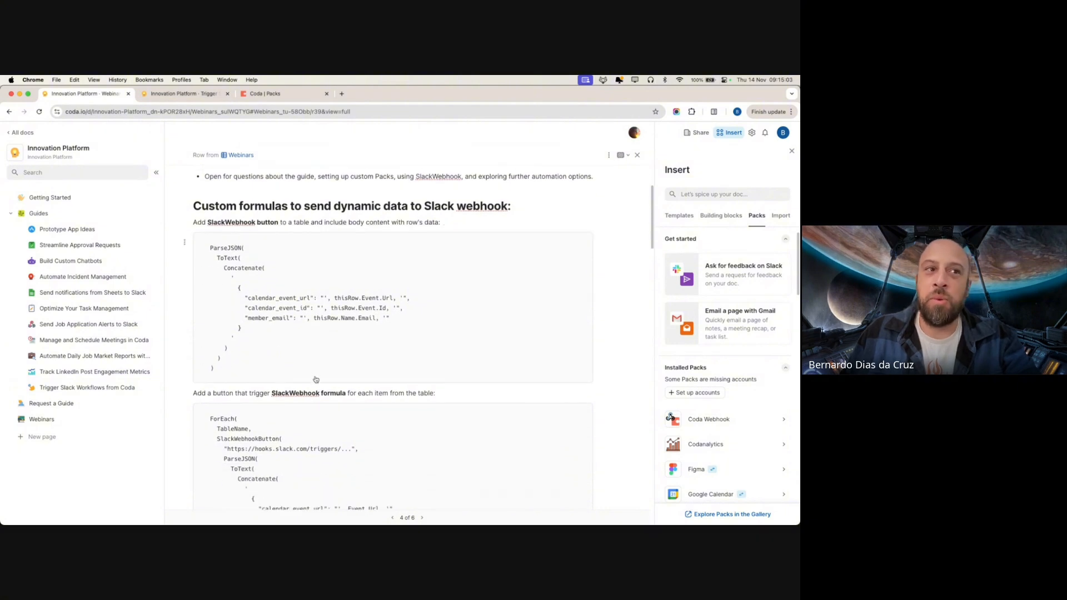
scroll(226, 240, down, 1)
drag(269, 249, 211, 233)
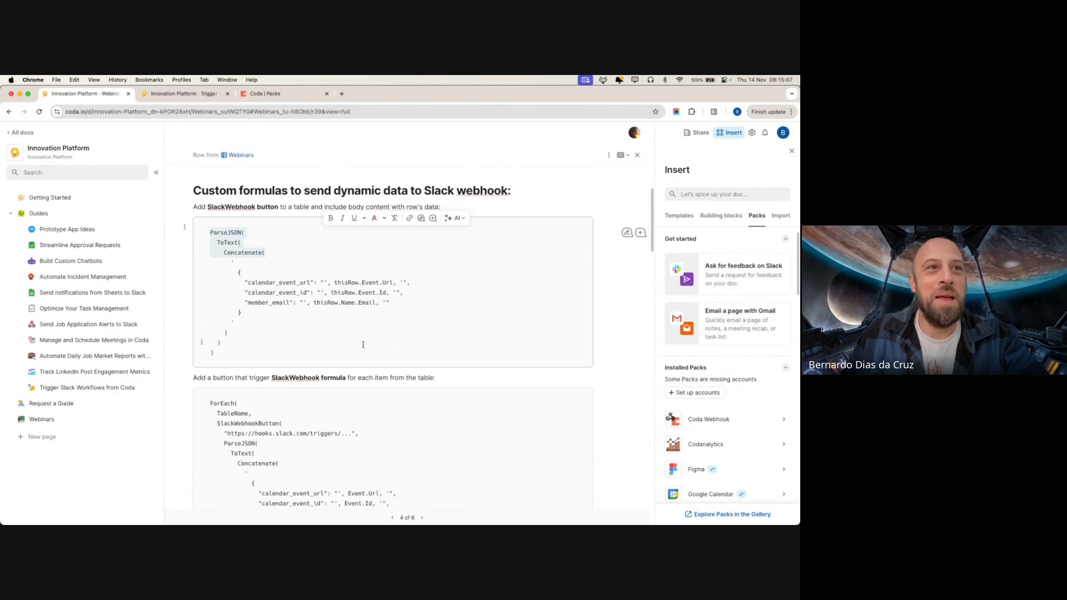
scroll(363, 345, down, 1)
click(289, 304)
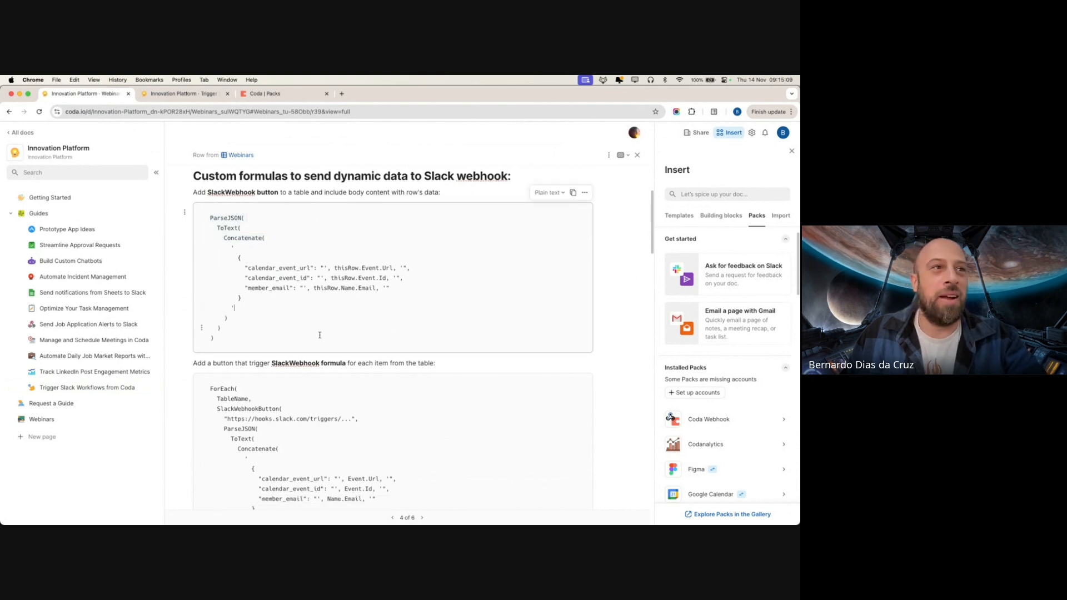
scroll(324, 339, down, 1)
scroll(383, 365, down, 5)
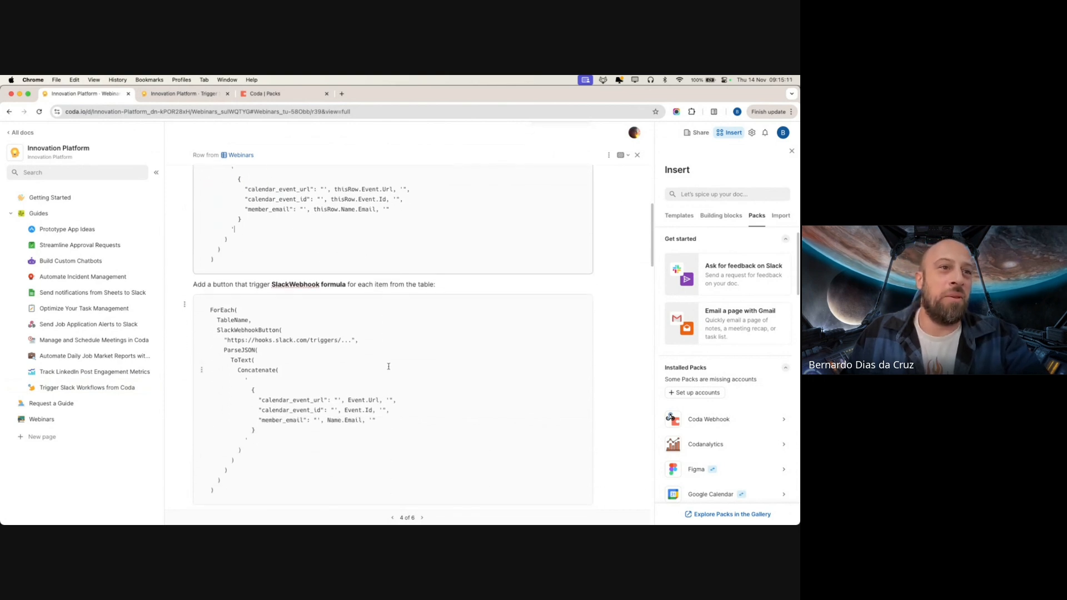
scroll(413, 371, down, 10)
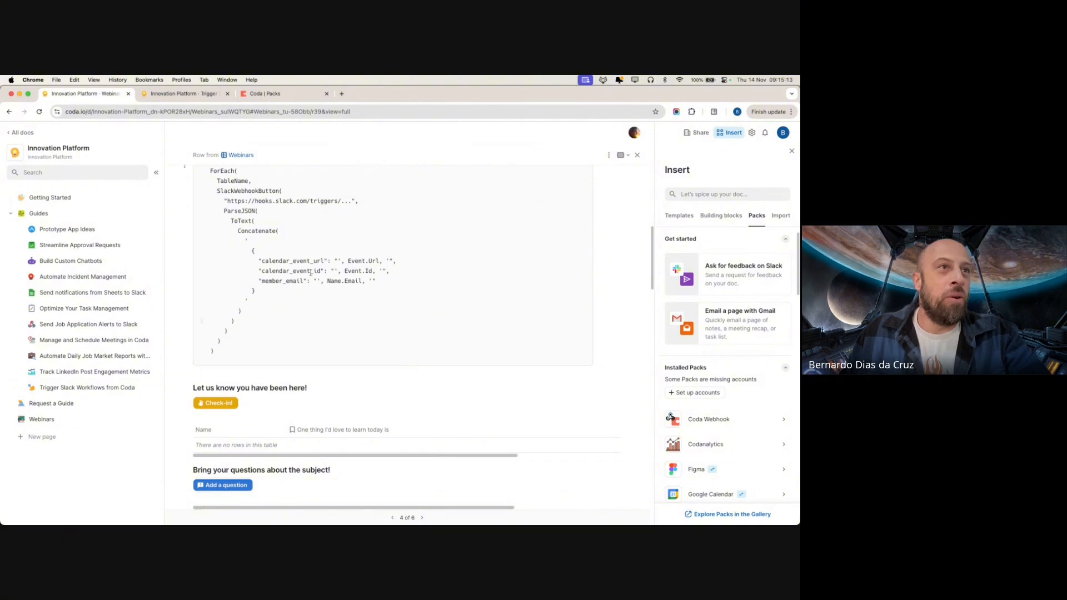
scroll(323, 309, up, 10)
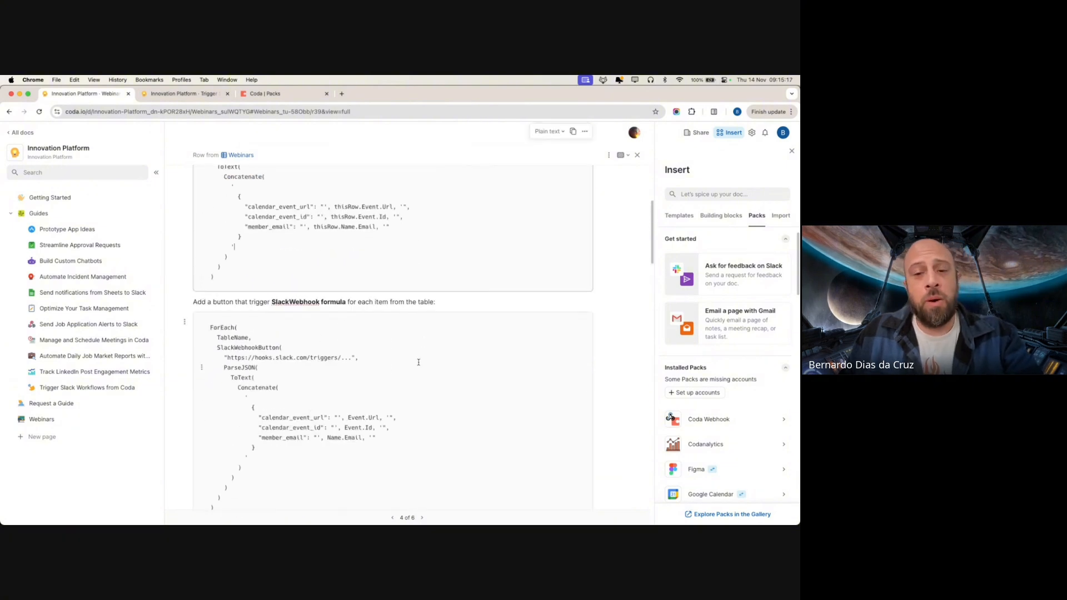
scroll(419, 363, up, 2)
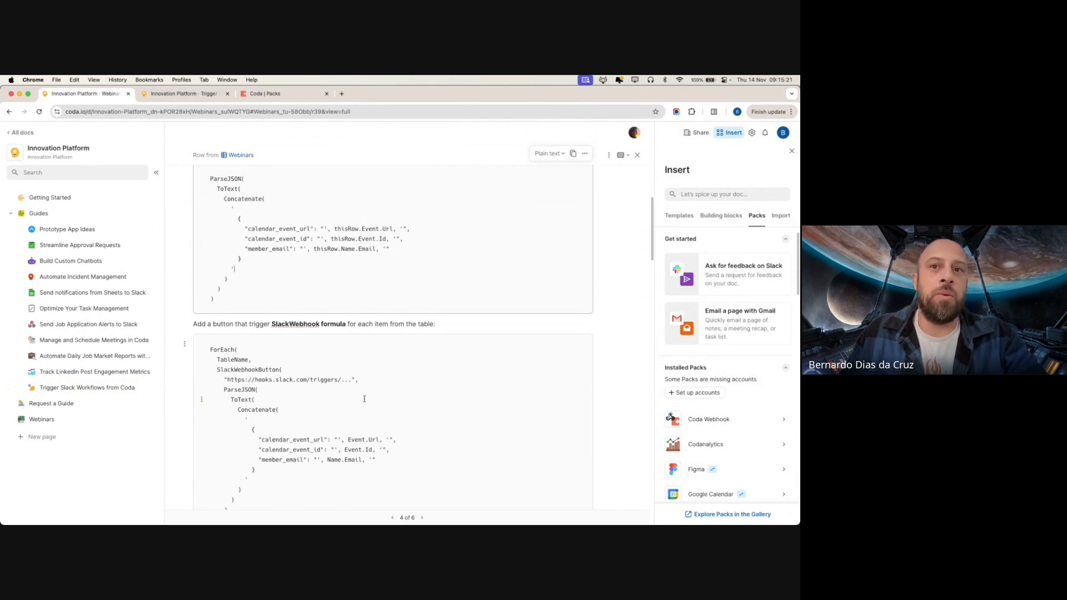
scroll(369, 333, up, 1)
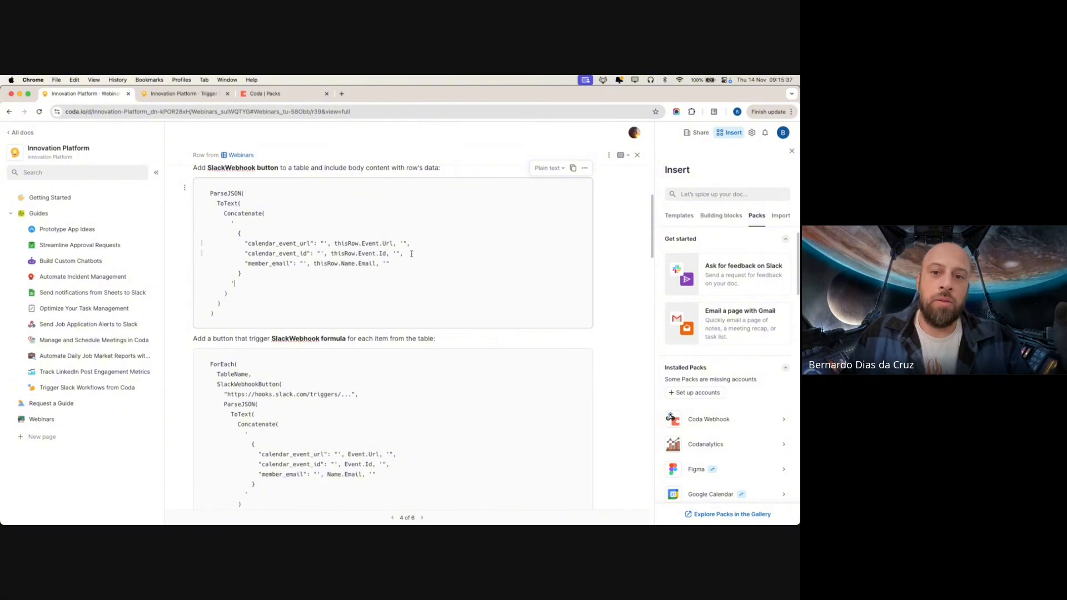
Compare the two formulas' row references, highlighting thisRow in the SlackWebhook button formula and the table name in the ForEach formula
double_click(345, 244)
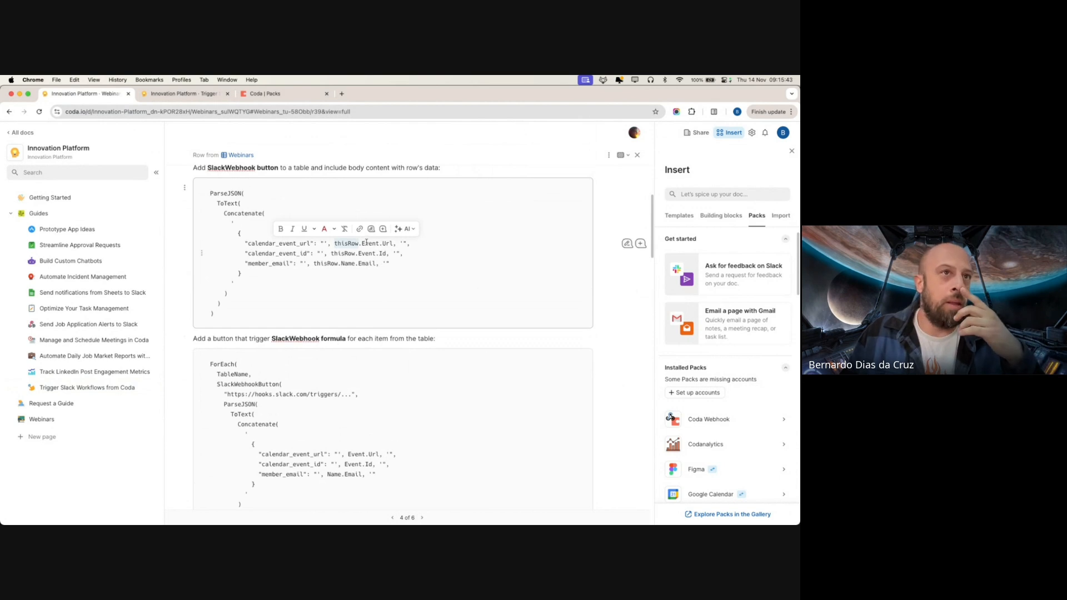
scroll(299, 425, down, 2)
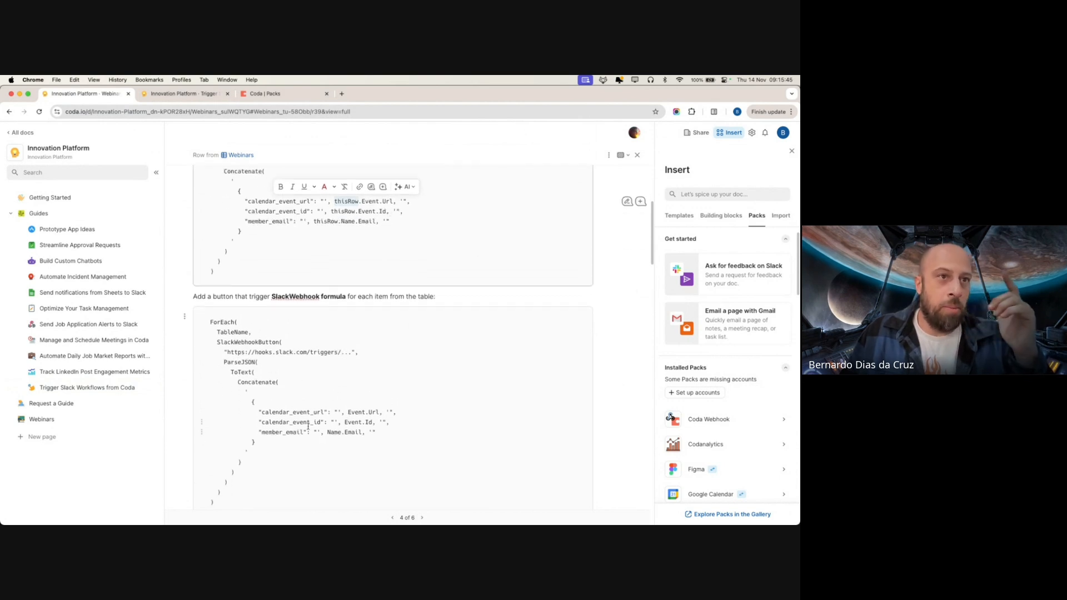
scroll(308, 426, down, 3)
double_click(348, 360)
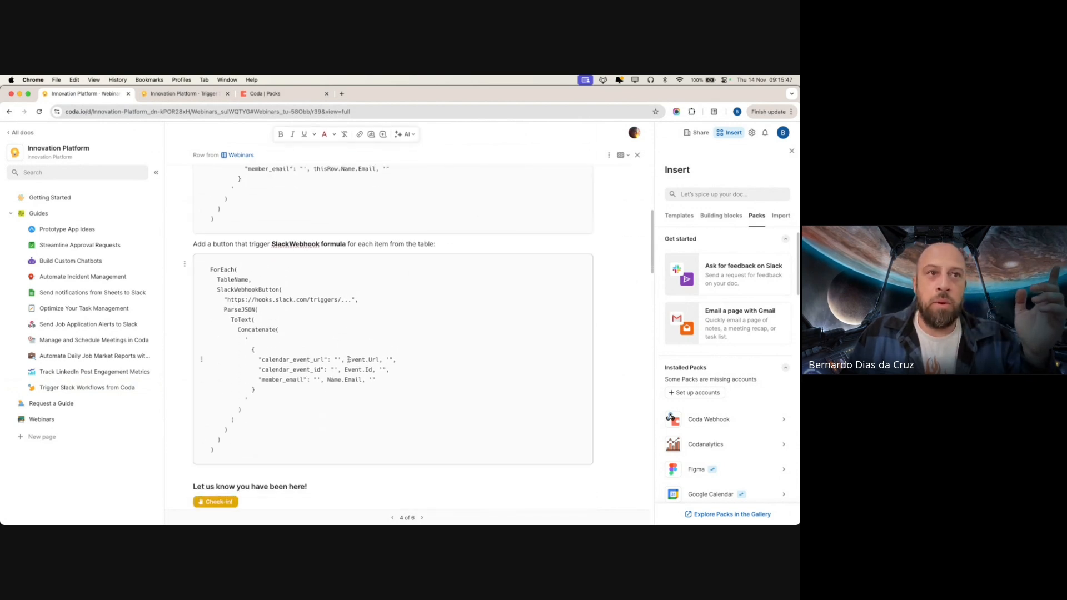
click(363, 399)
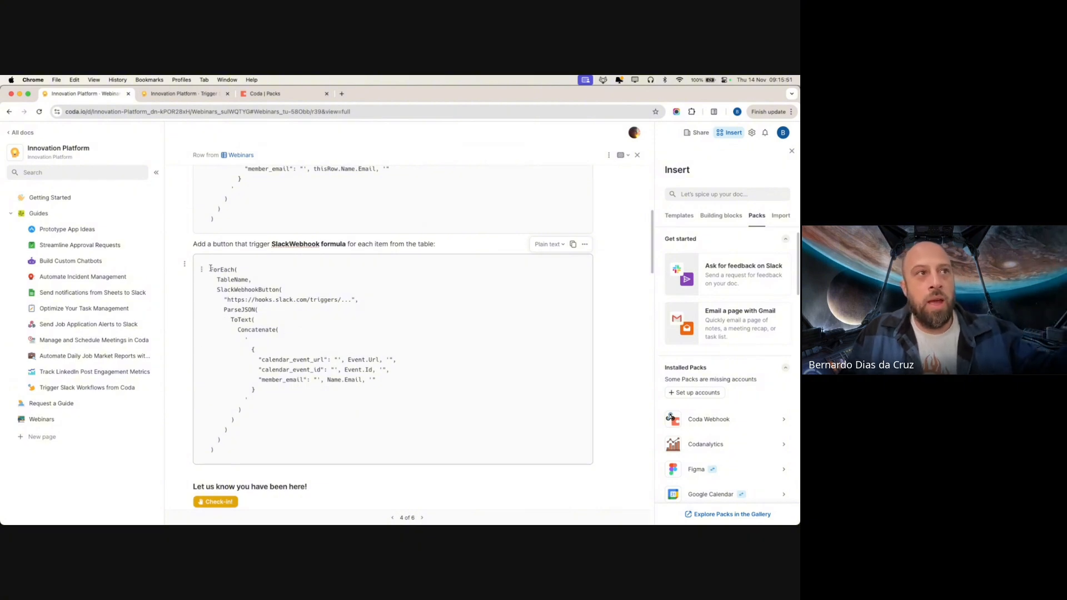
drag(210, 269, 238, 270)
double_click(224, 279)
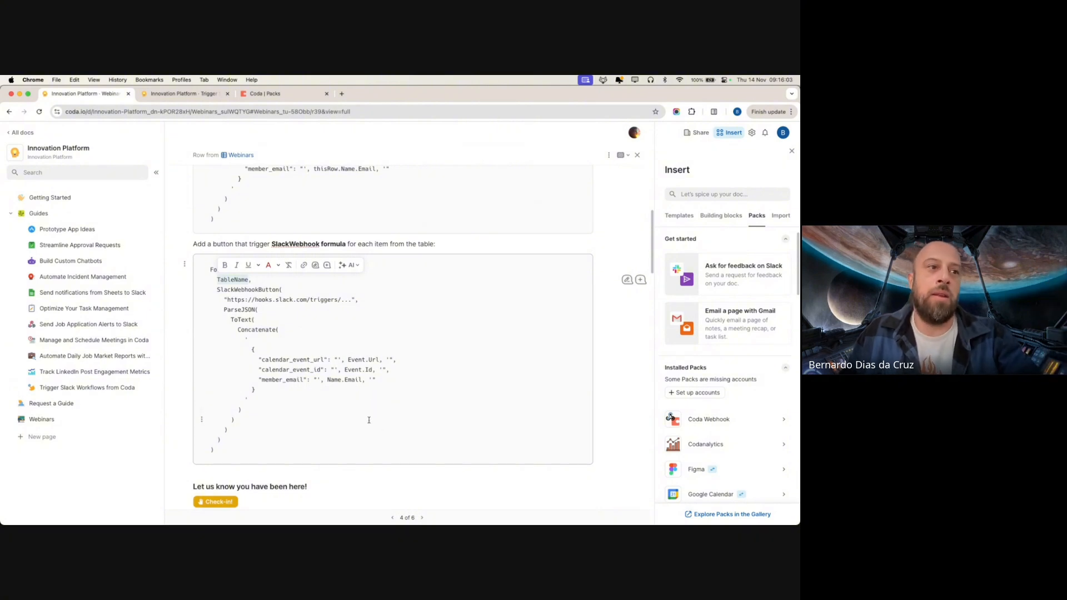
Look over the webinar's check-in, question and feedback tables and the Resources videos and articles, closing the Insert panel for more room
scroll(369, 420, down, 5)
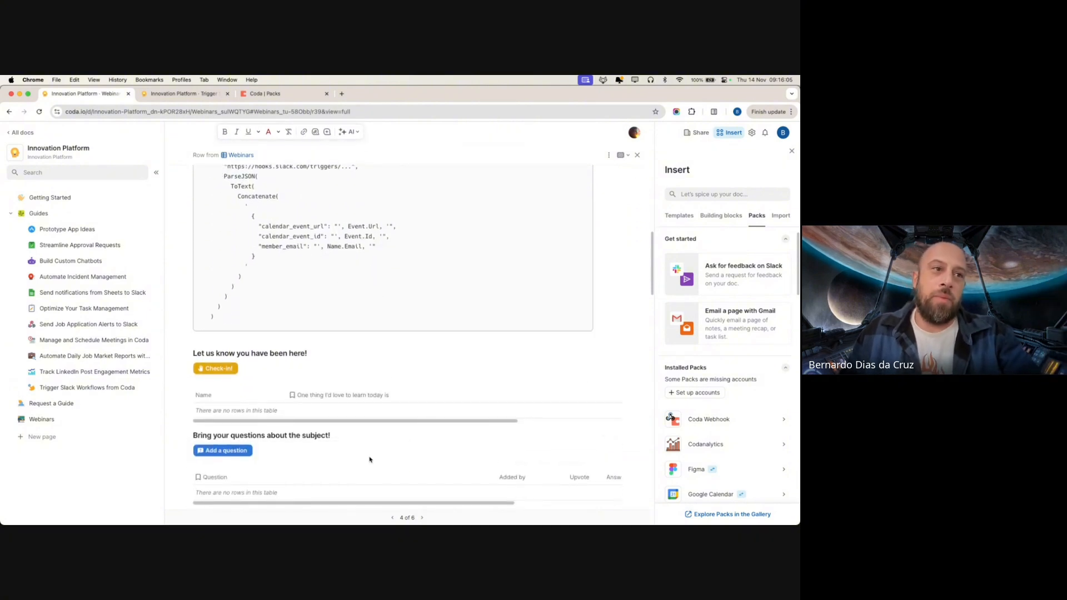
scroll(369, 467, down, 1)
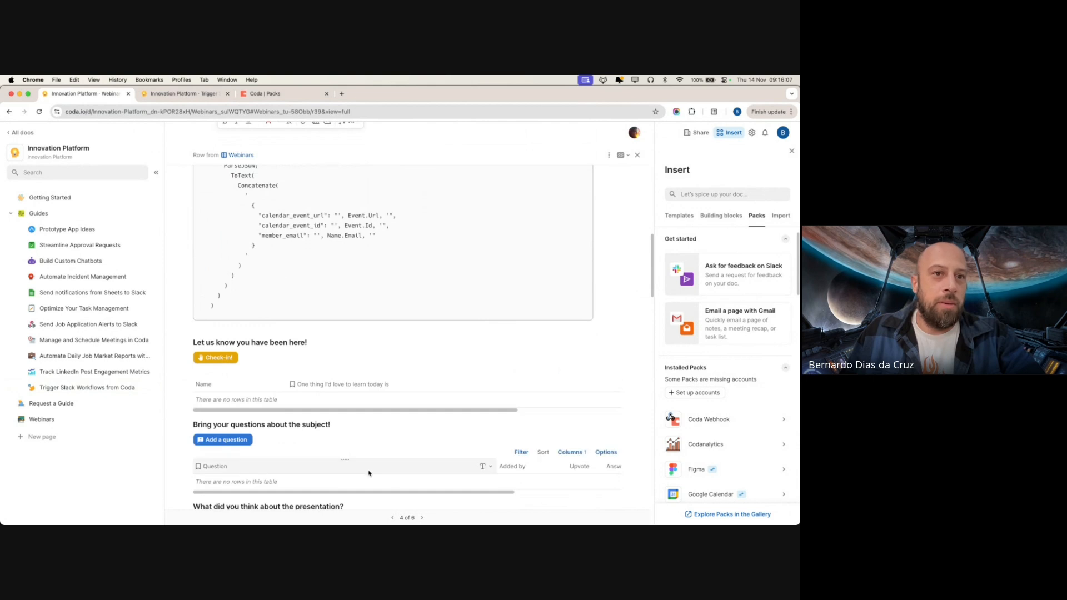
scroll(368, 473, down, 5)
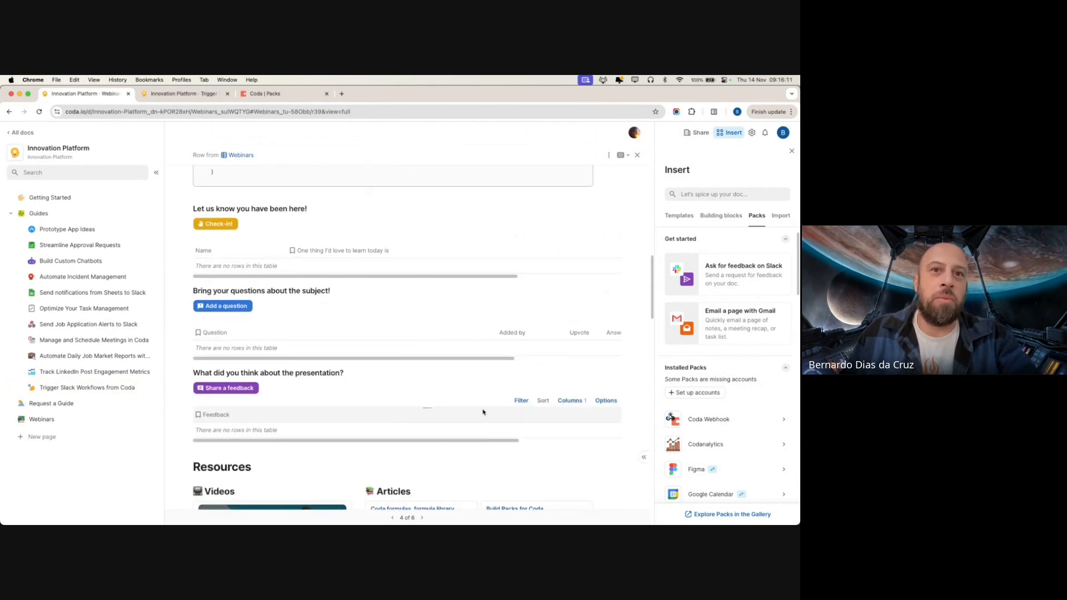
click(792, 151)
scroll(455, 443, down, 5)
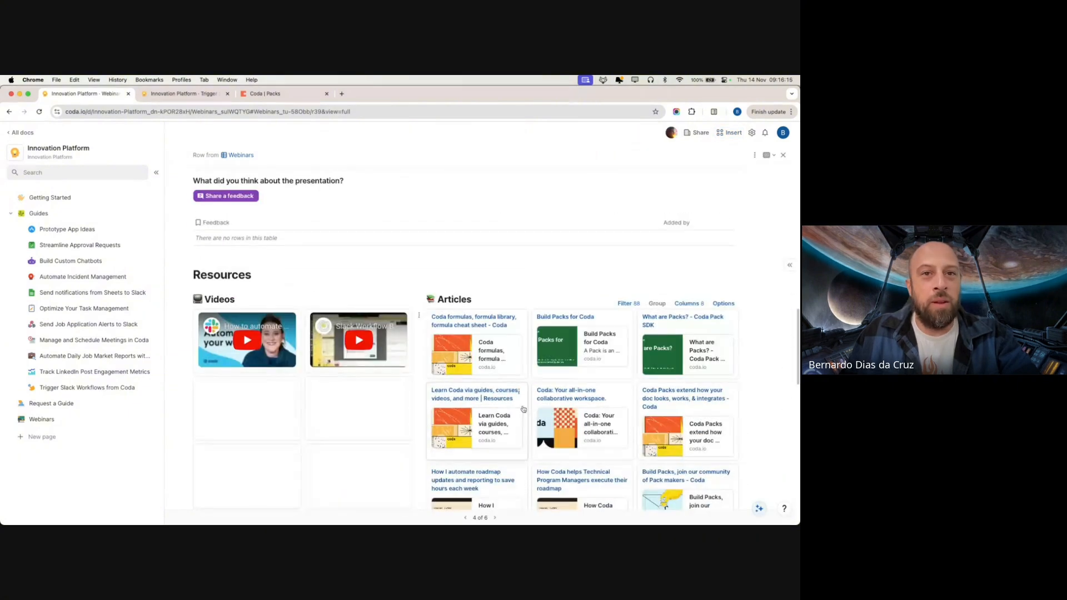
scroll(774, 404, down, 2)
scroll(616, 416, down, 8)
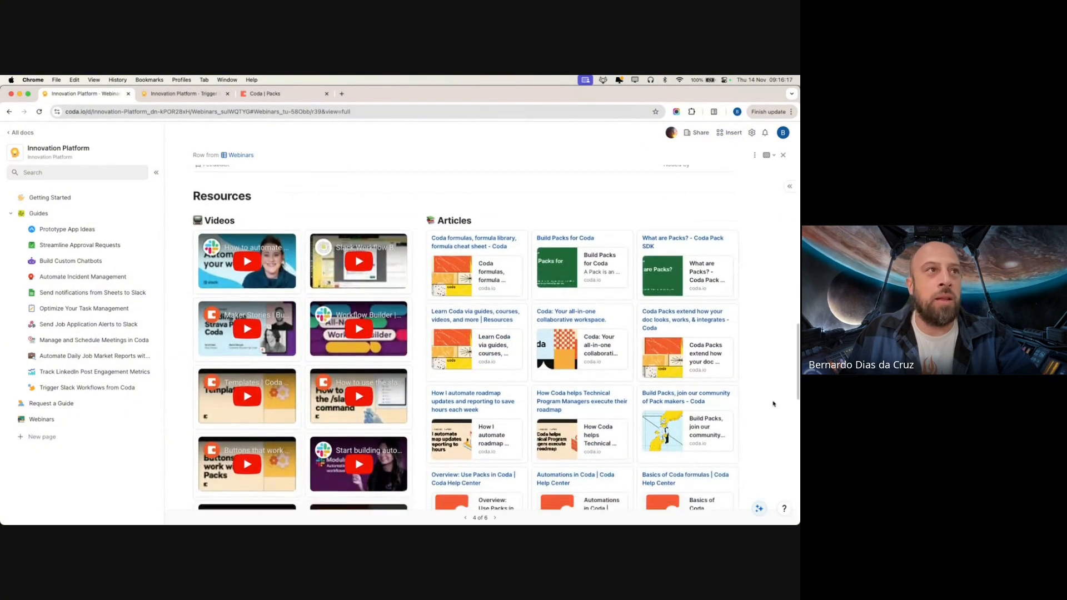
scroll(616, 415, up, 8)
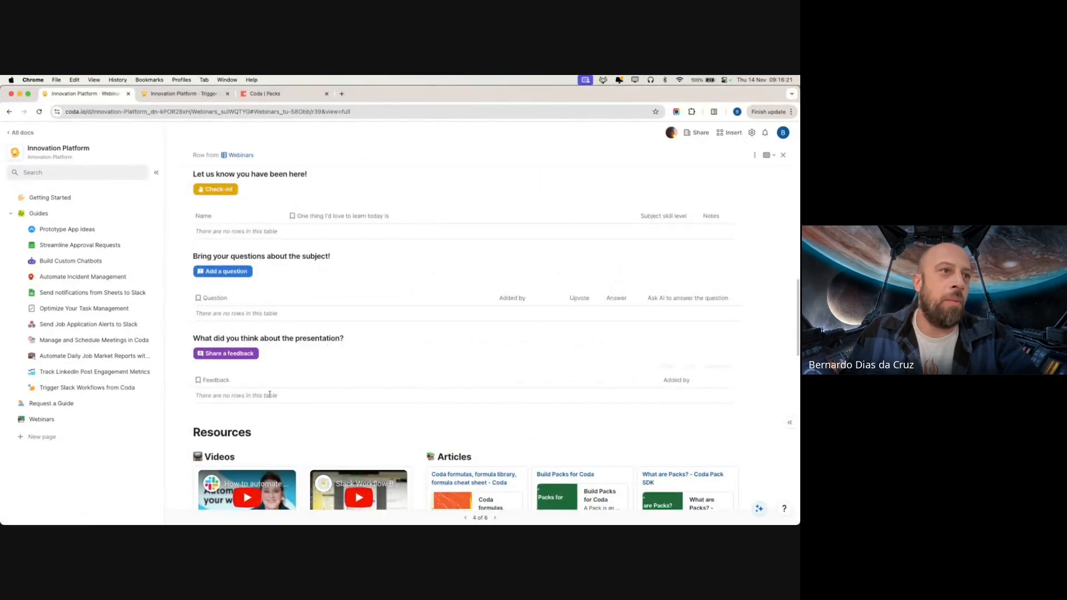
scroll(352, 306, up, 3)
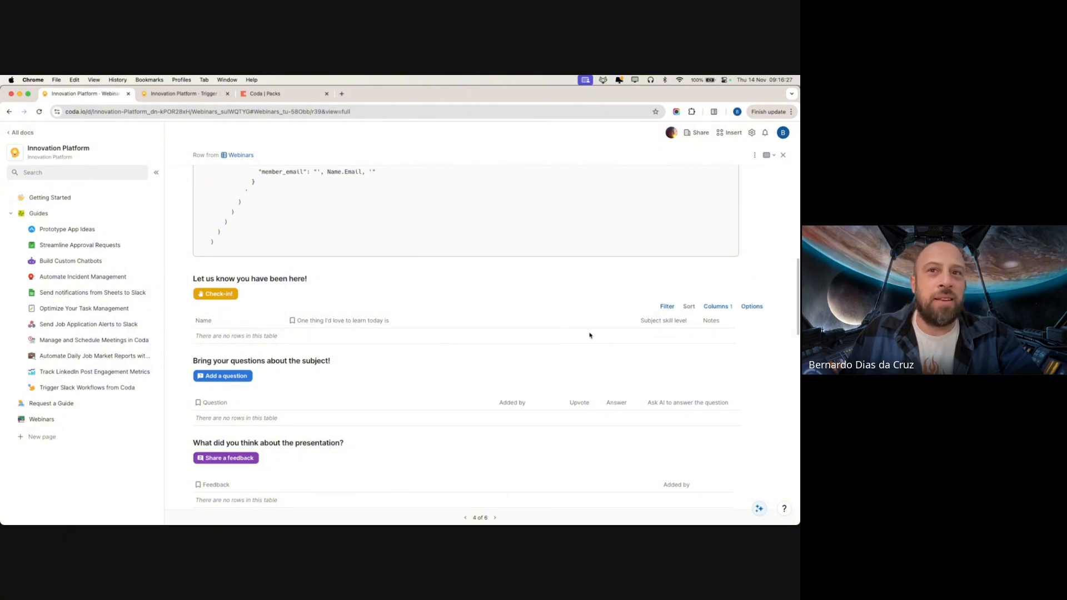
Check in to the webinar with "Coda Webhooks" as the thing to learn and a skill level of 3, and return to the webinar page
click(216, 293)
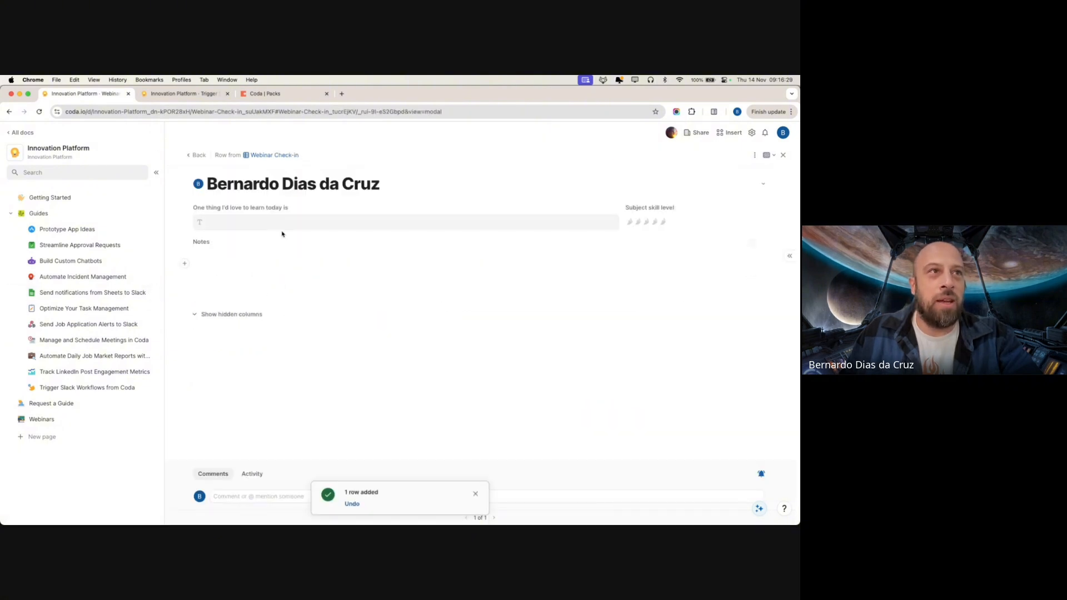
click(247, 223)
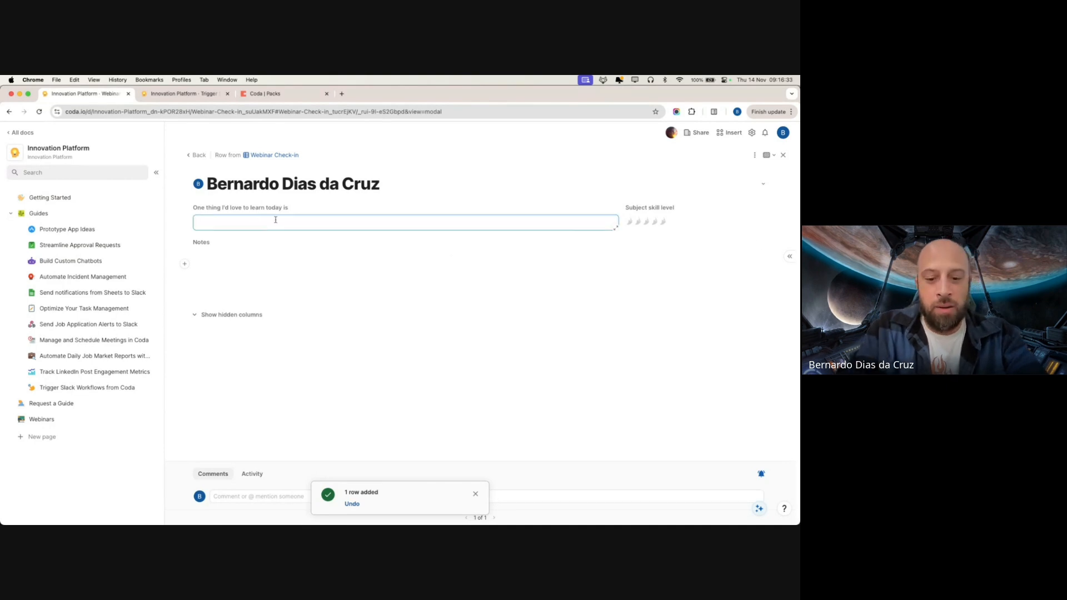
text(Coda Web)
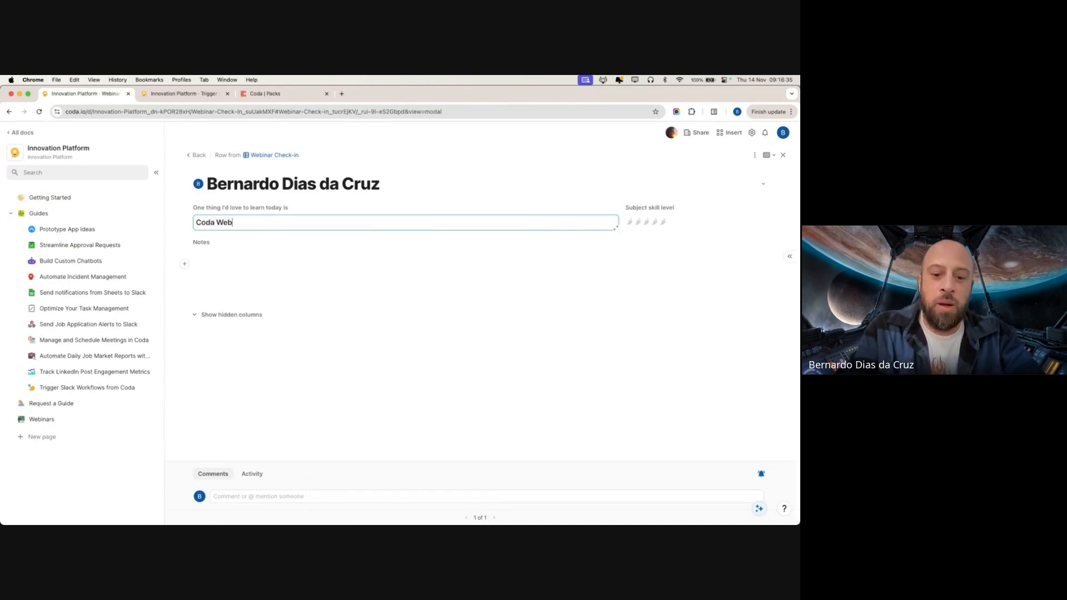
text(hooks)
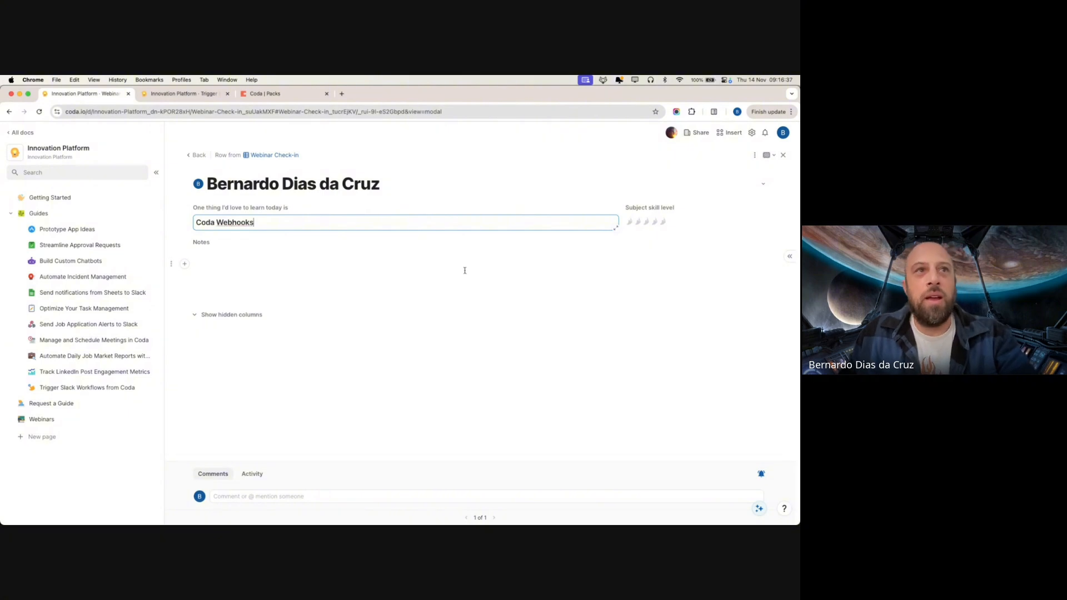
click(647, 223)
click(201, 157)
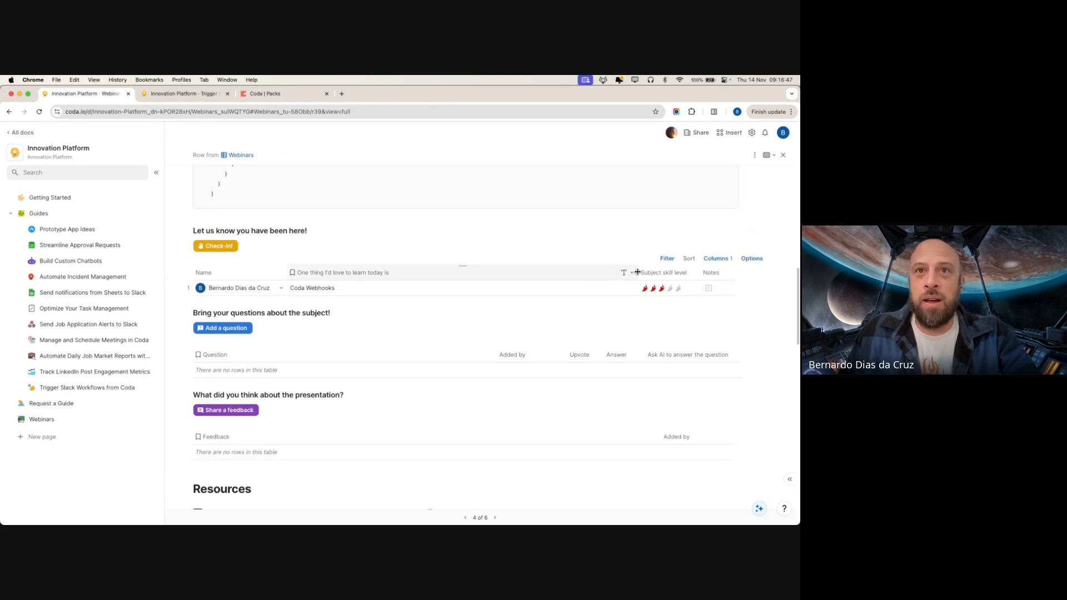
Narrow the check-in table's learning-goal column and add a column of the Slack webhook button type from the installed Packs
drag(638, 273, 580, 273)
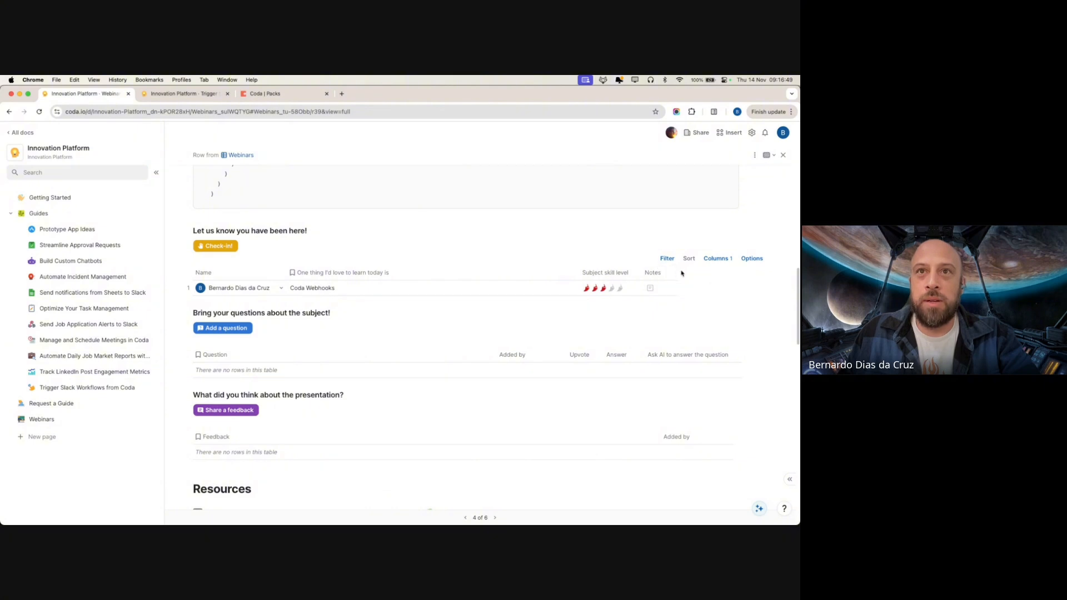
click(715, 260)
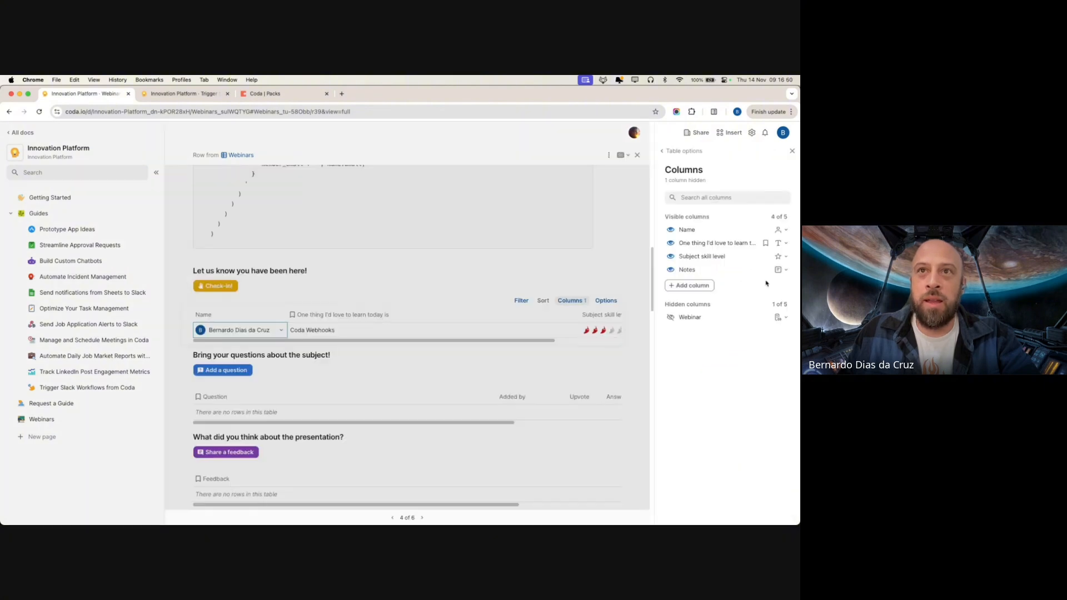
click(685, 287)
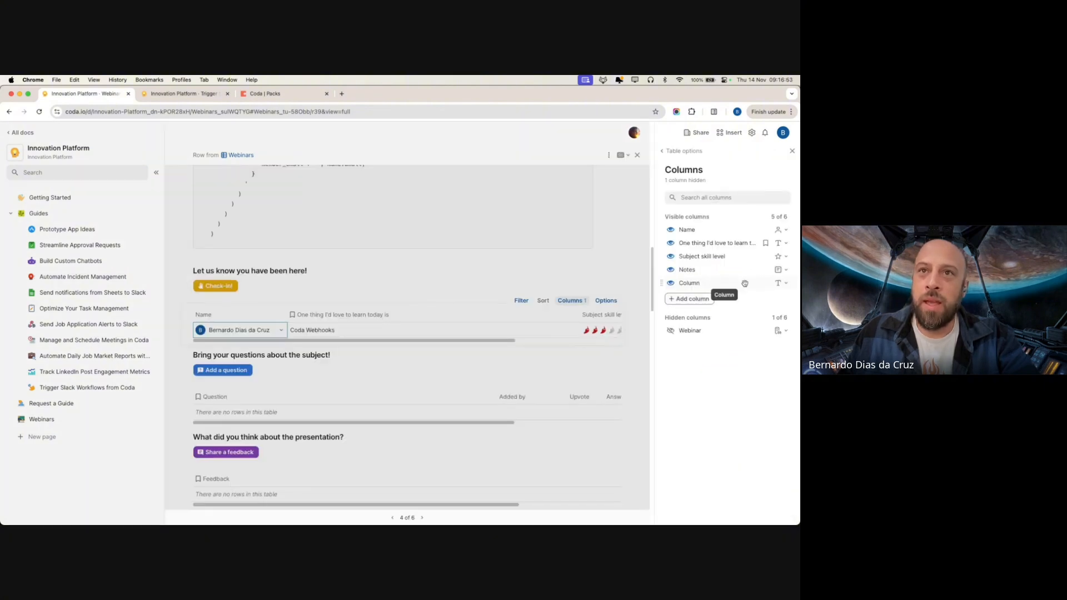
click(785, 283)
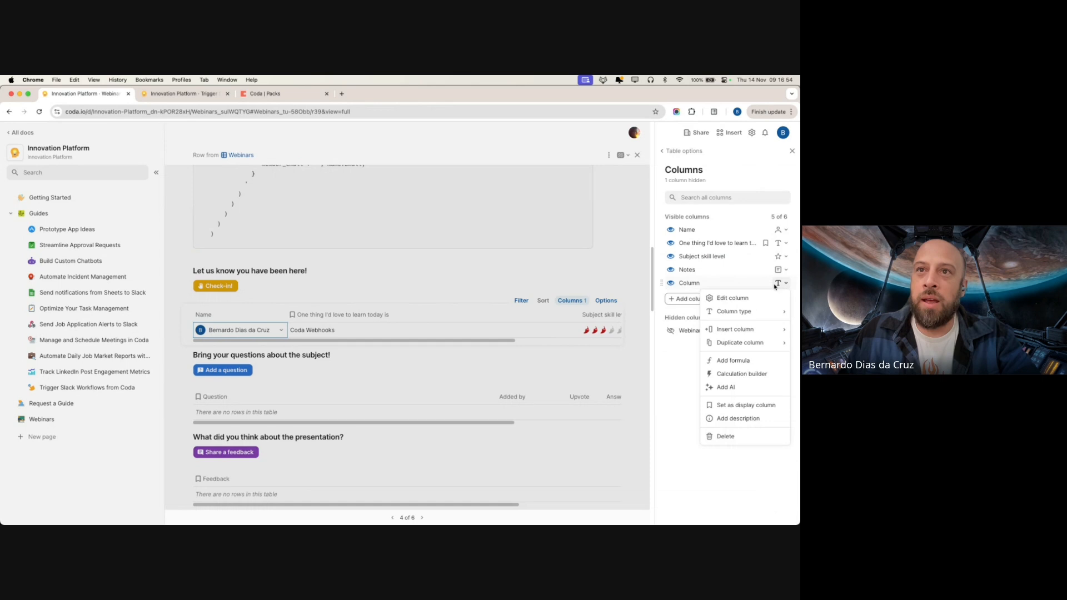
click(729, 300)
click(785, 283)
click(785, 283)
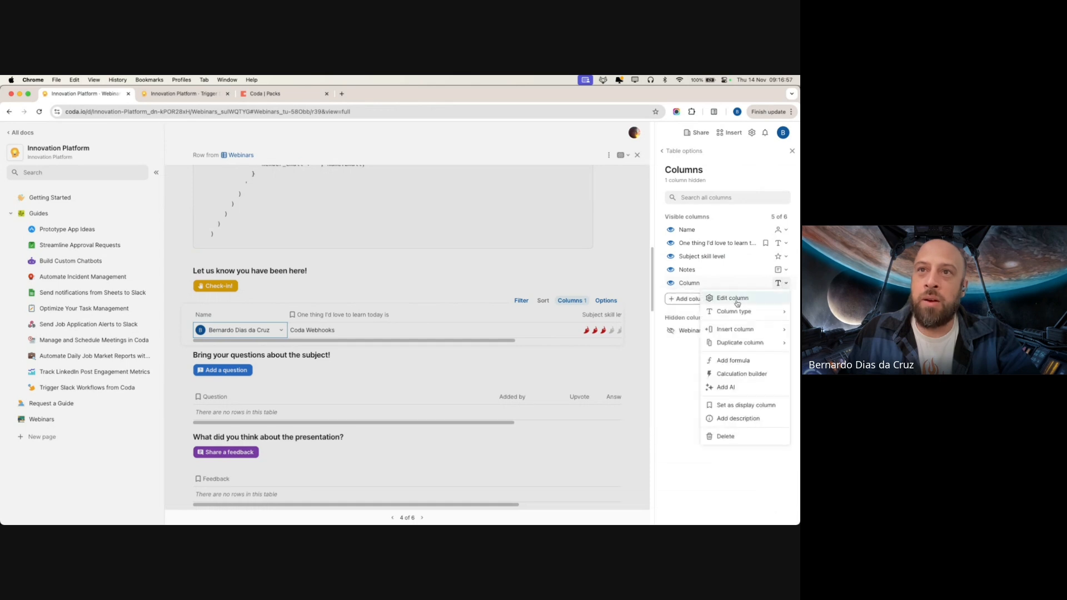
mouse_move(730, 314)
scroll(639, 400, down, 5)
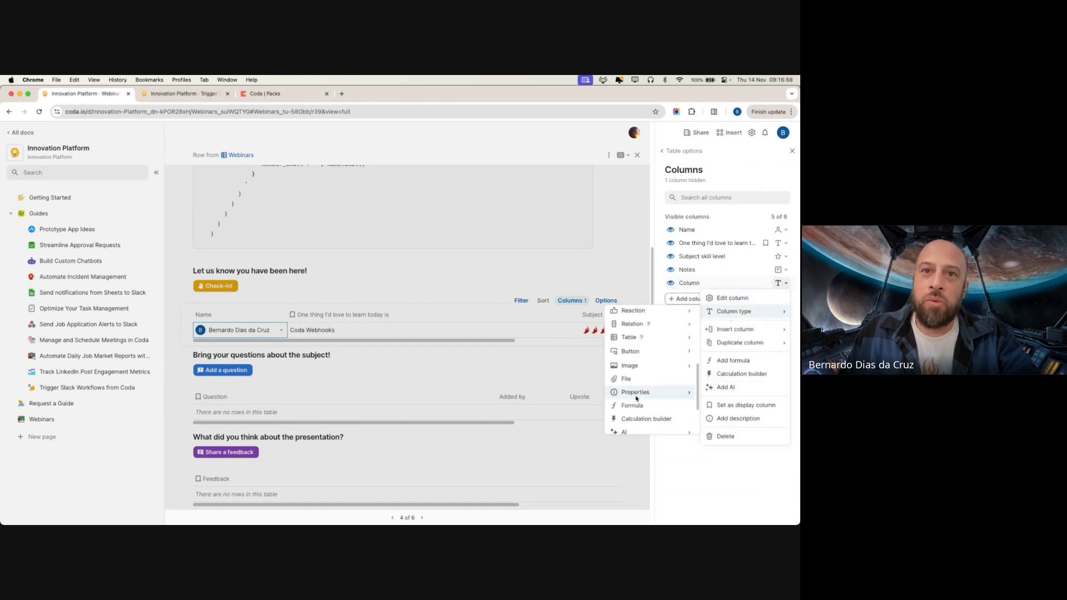
mouse_move(633, 431)
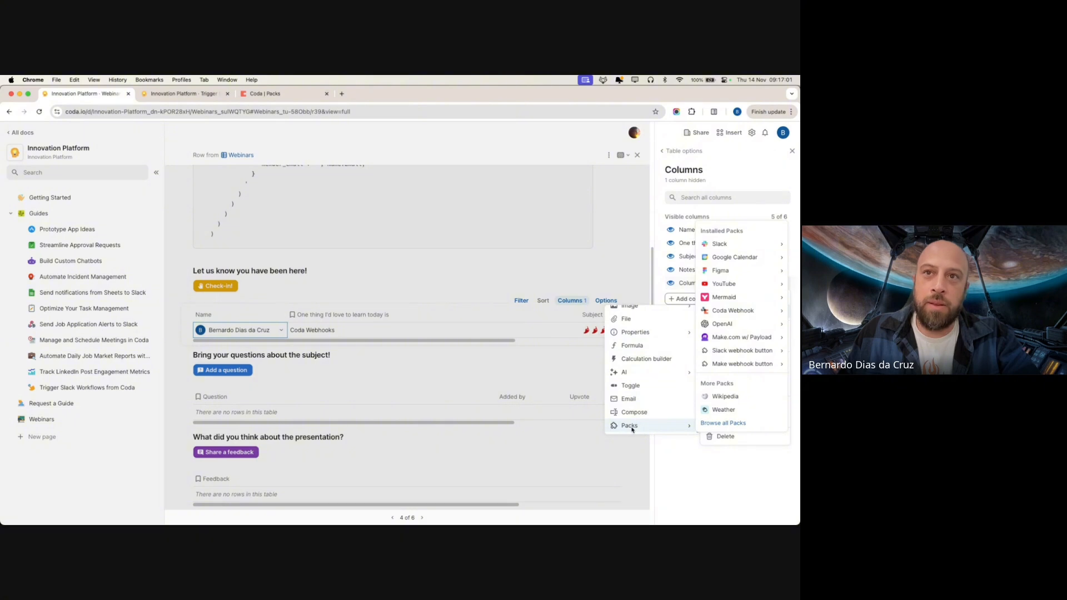
mouse_move(738, 352)
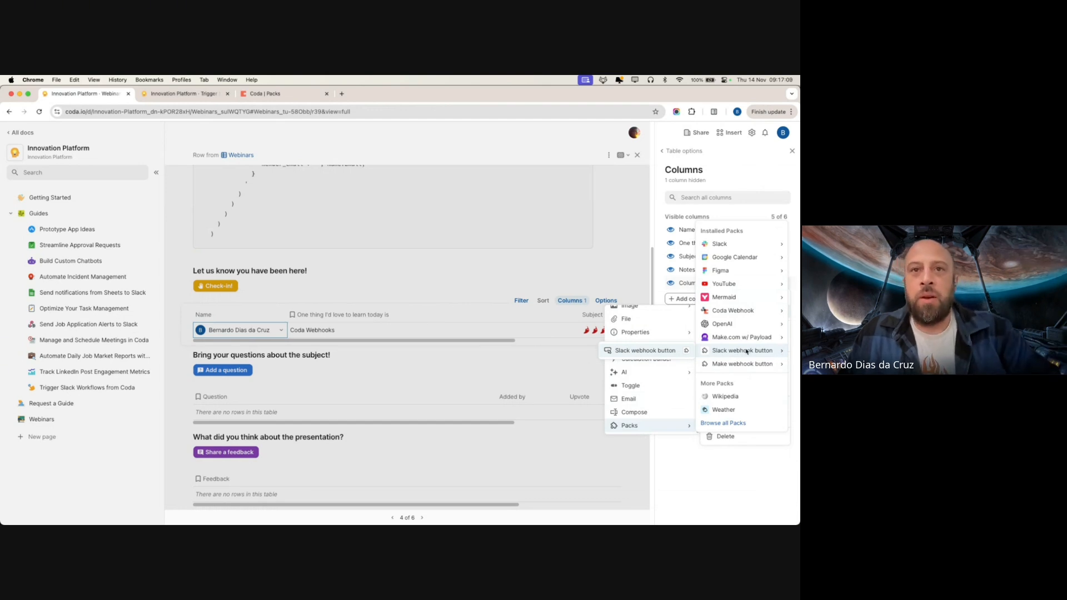
click(650, 351)
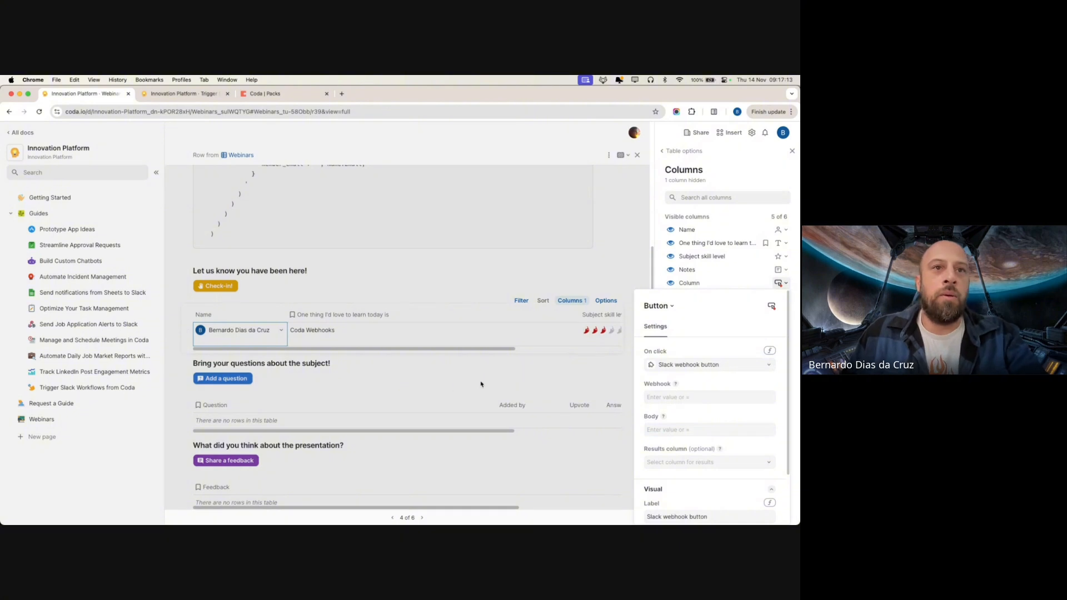
click(578, 346)
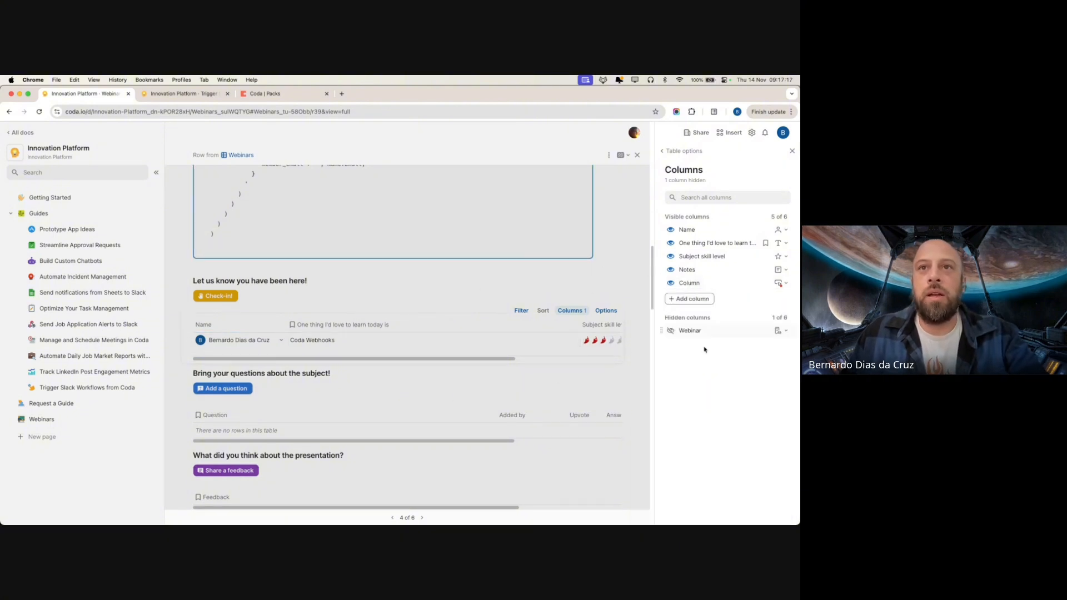
Rename the new button column to Webhook and adjust the check-in table's column widths so the button fits
click(690, 284)
text(W)
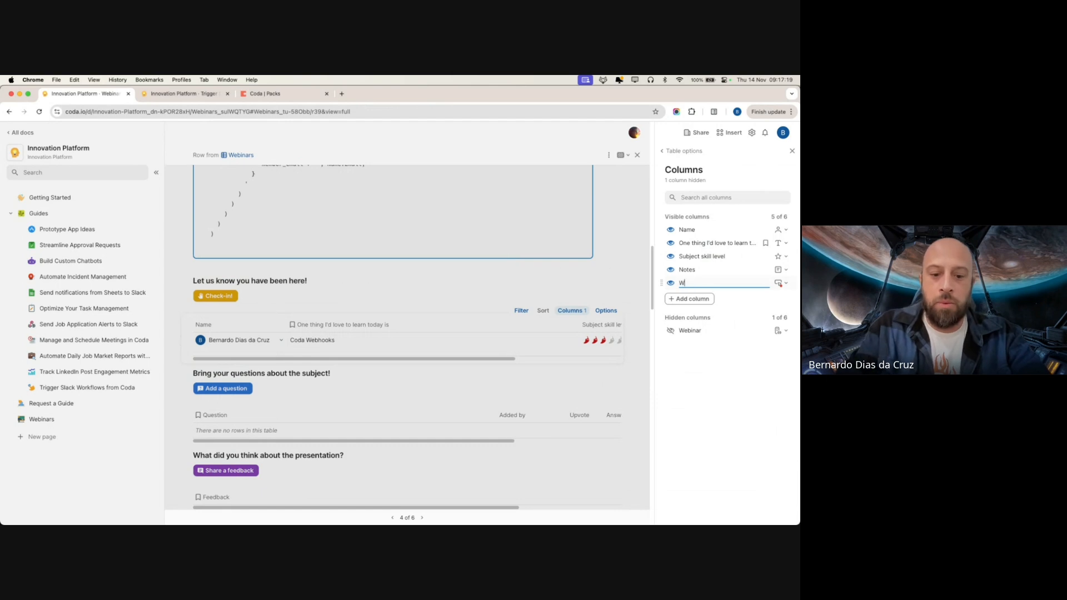
text(ebhook)
key(Return)
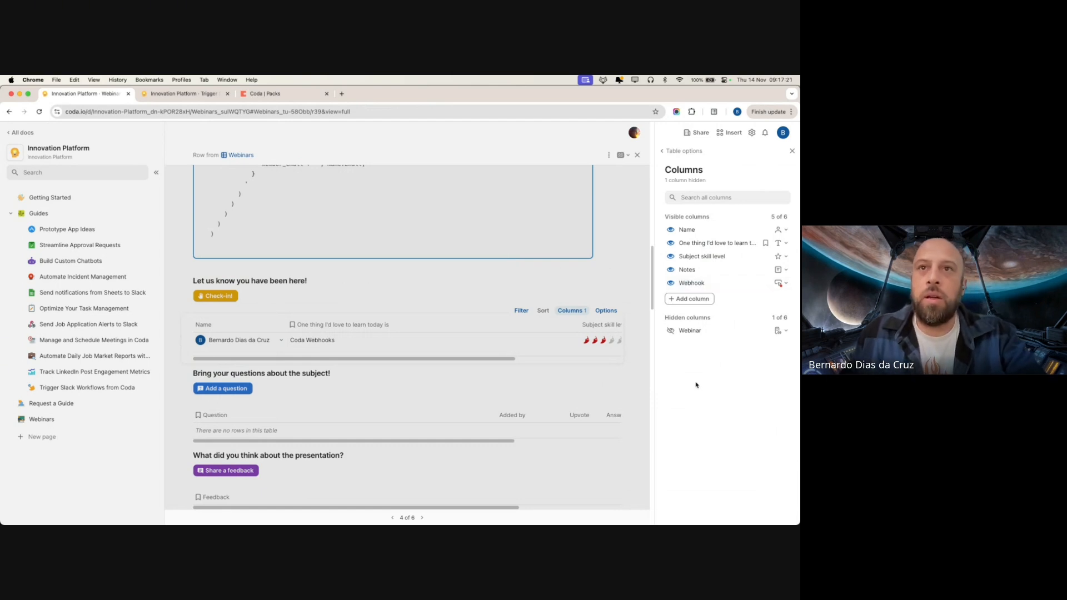
click(793, 151)
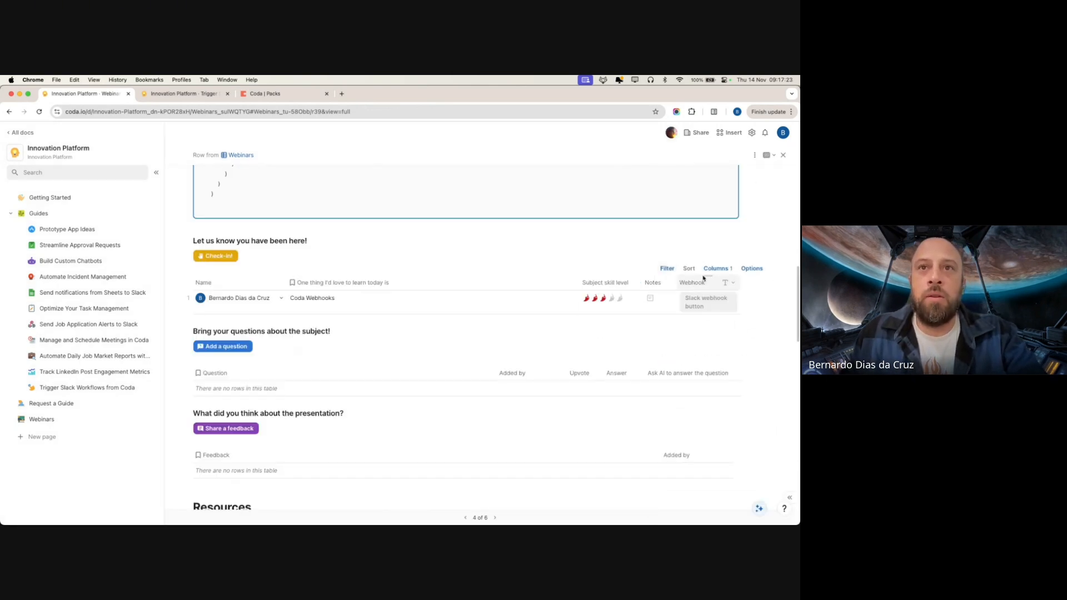
drag(582, 284, 540, 284)
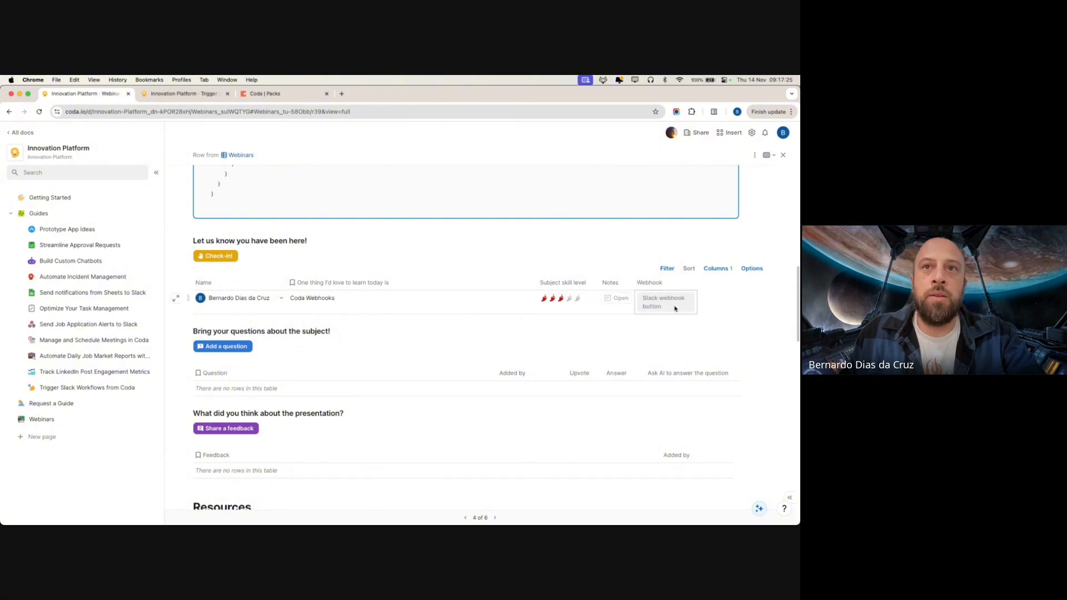
drag(696, 280, 727, 281)
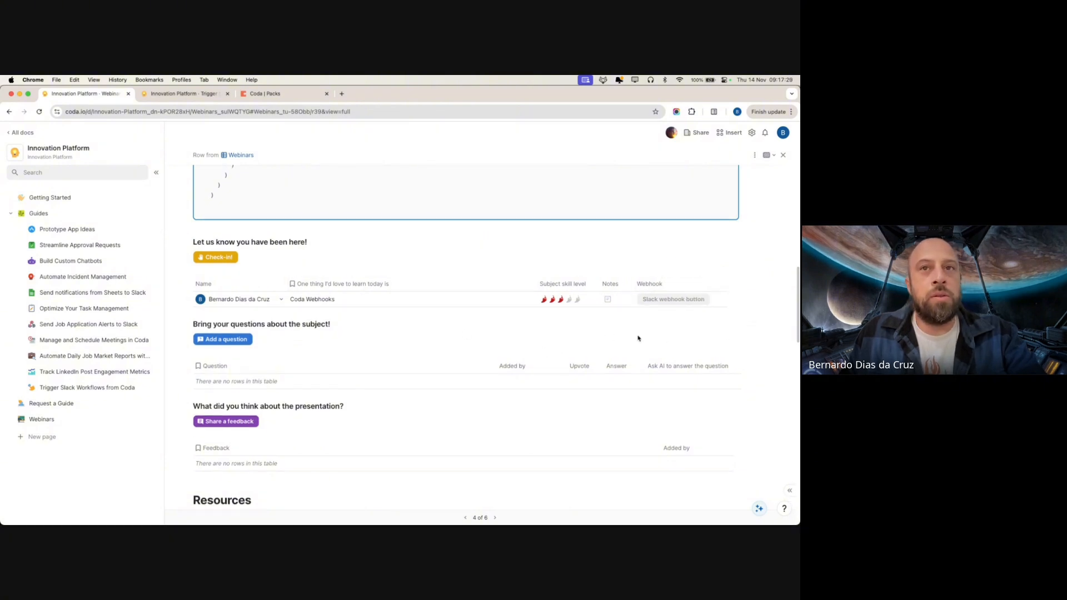
Copy the web request URL from the untitled workflow in Slack and paste it into the Coda button's Webhook setting
scroll(600, 332, up, 1)
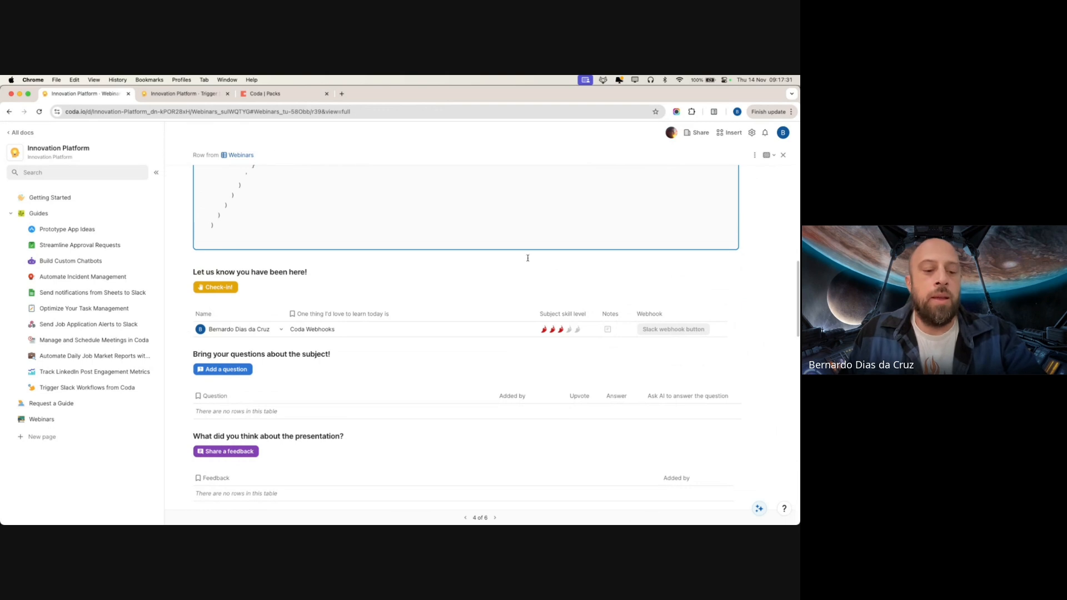
key(super+Tab)
click(542, 374)
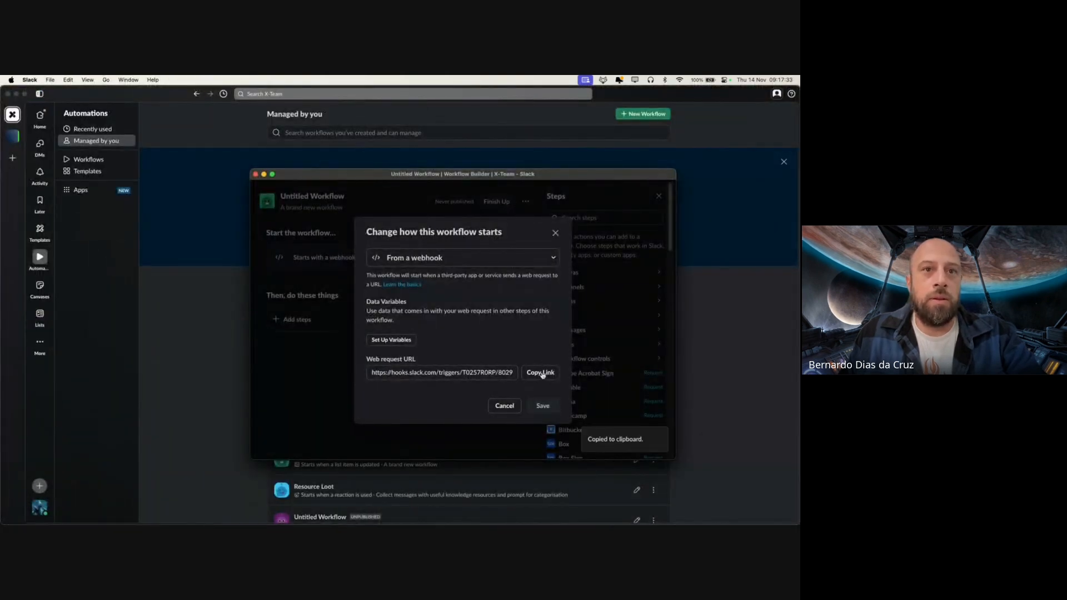
key(super+Tab)
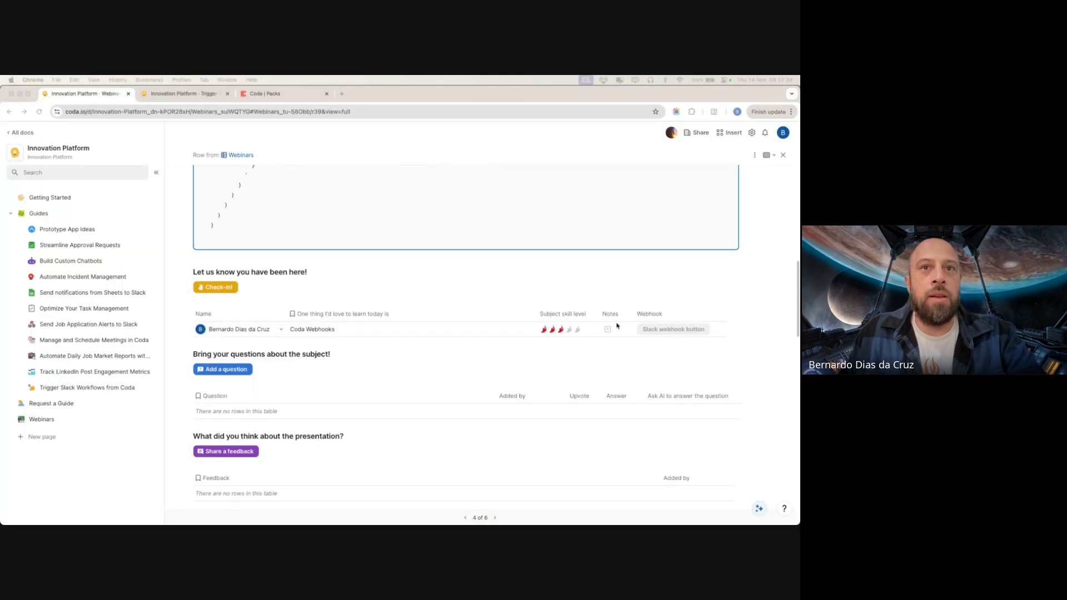
click(686, 331)
click(608, 428)
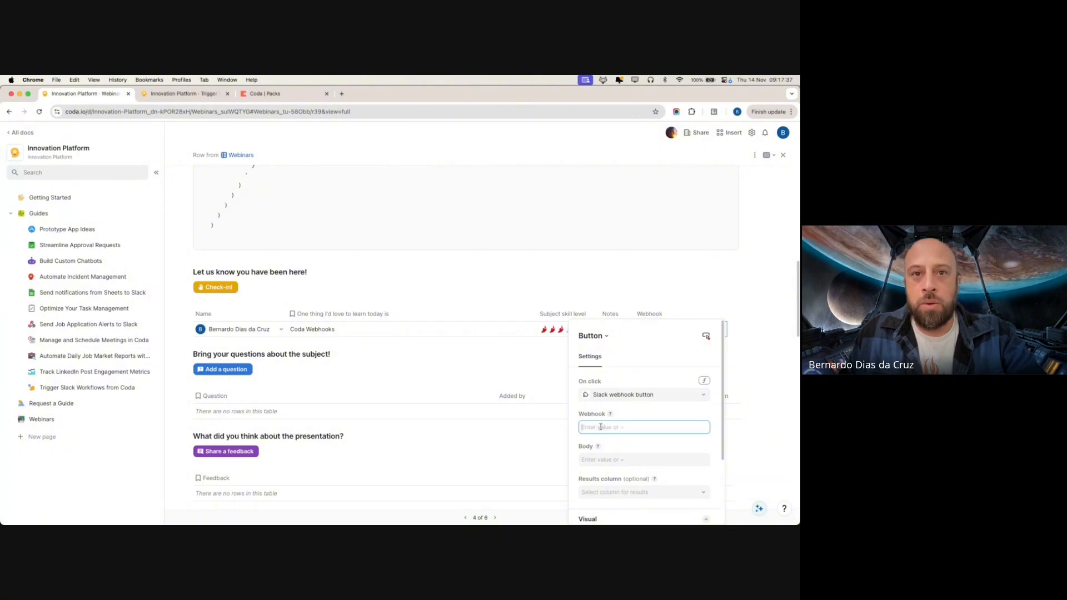
key(super+v)
scroll(642, 436, down, 3)
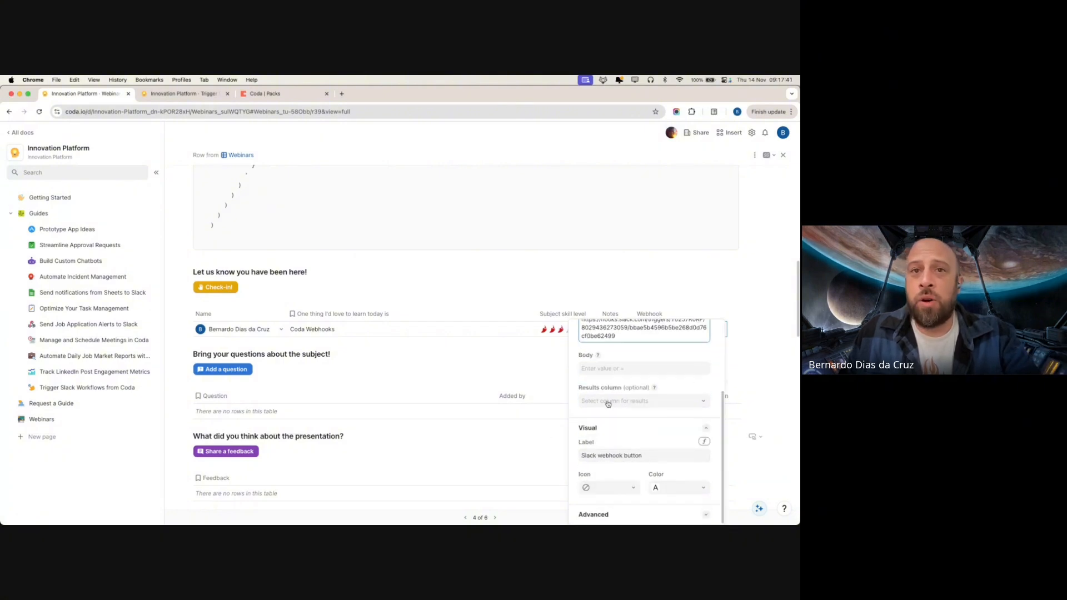
click(740, 353)
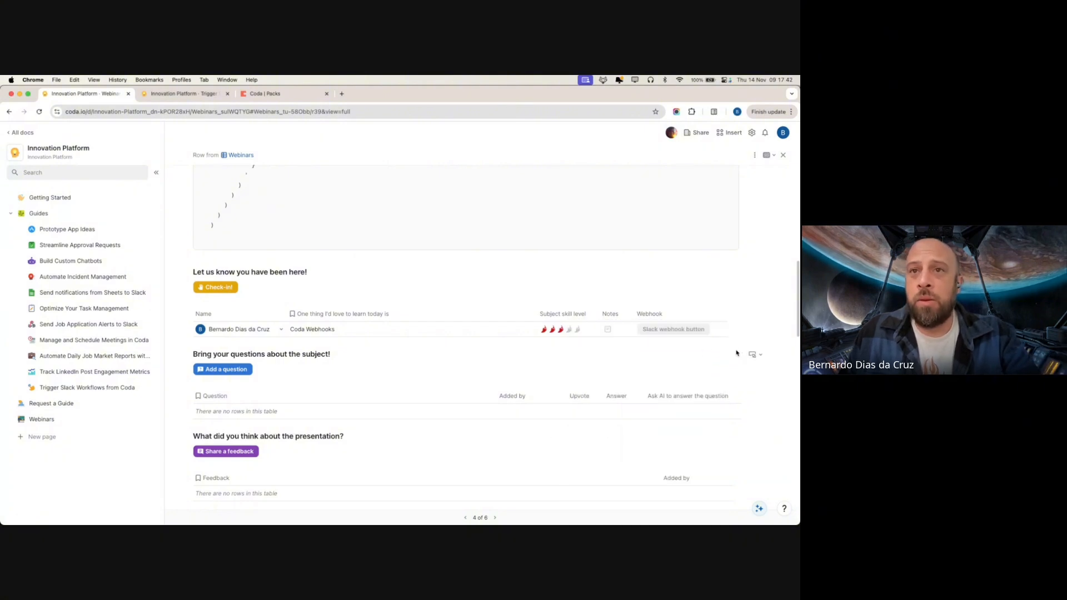
Set the Body of the Slack webhook button in the check-in table to {}
click(665, 332)
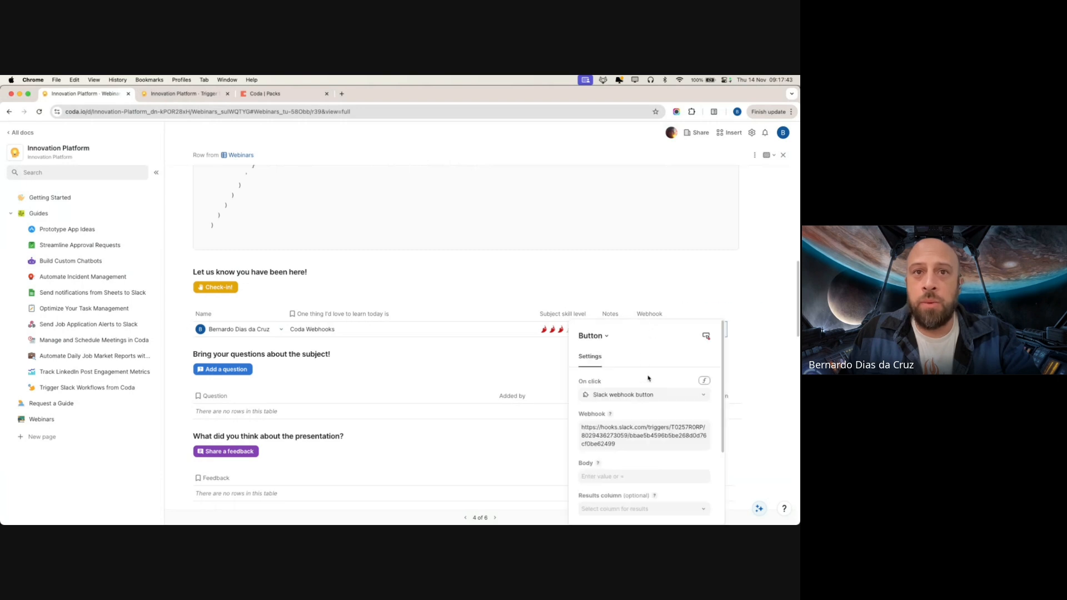
click(707, 335)
scroll(674, 412, down, 5)
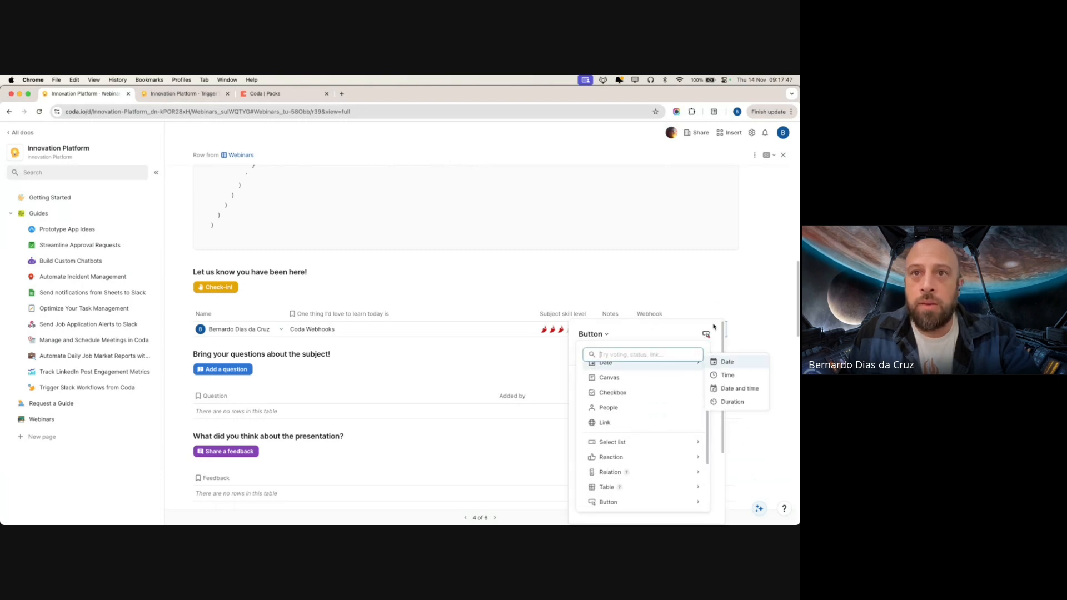
click(669, 332)
scroll(656, 433, down, 3)
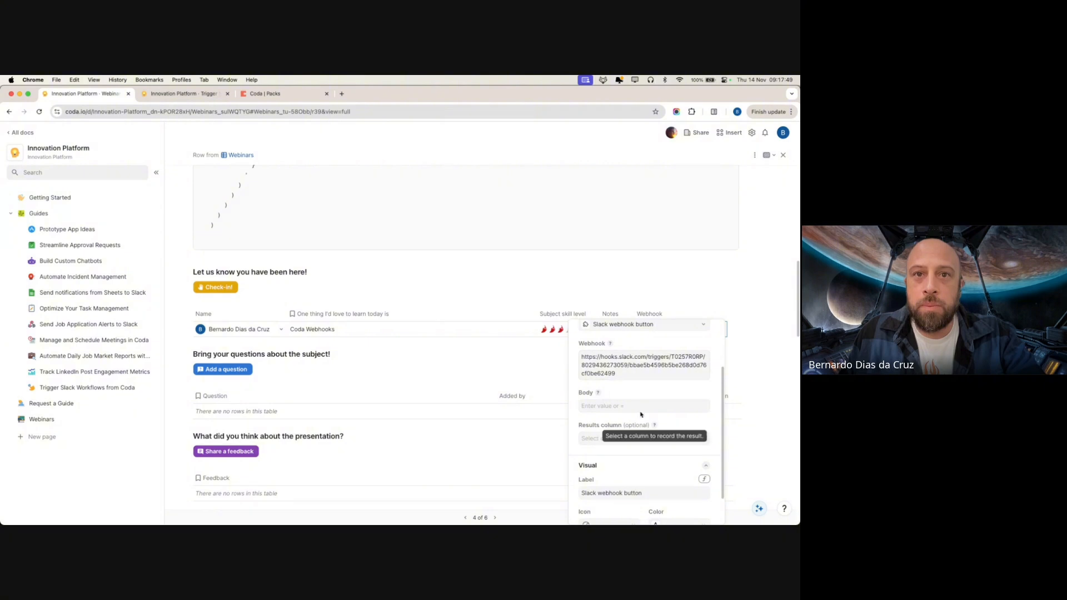
click(619, 407)
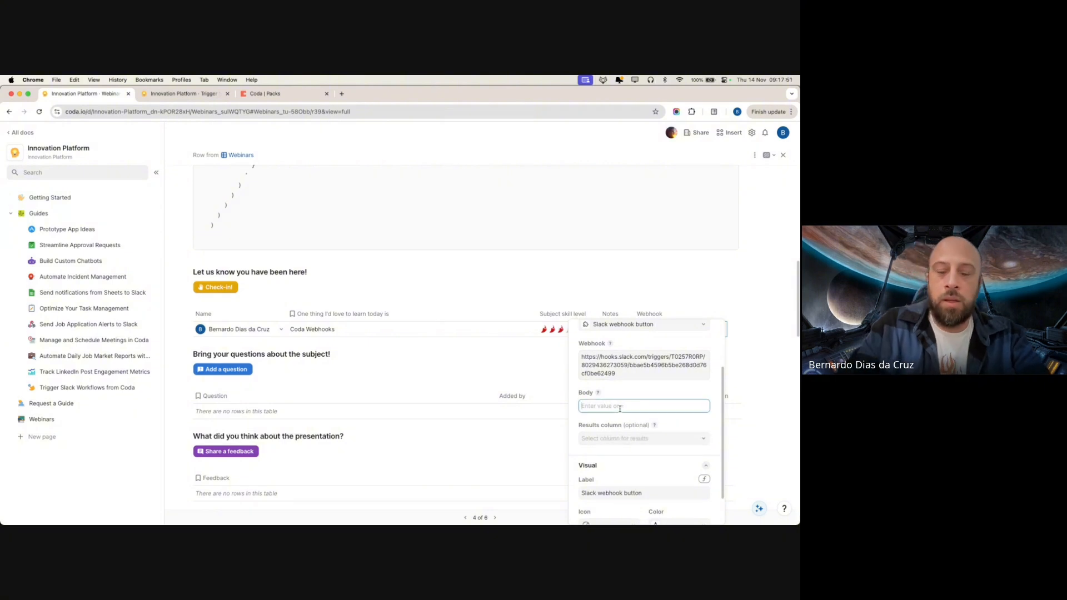
text({)
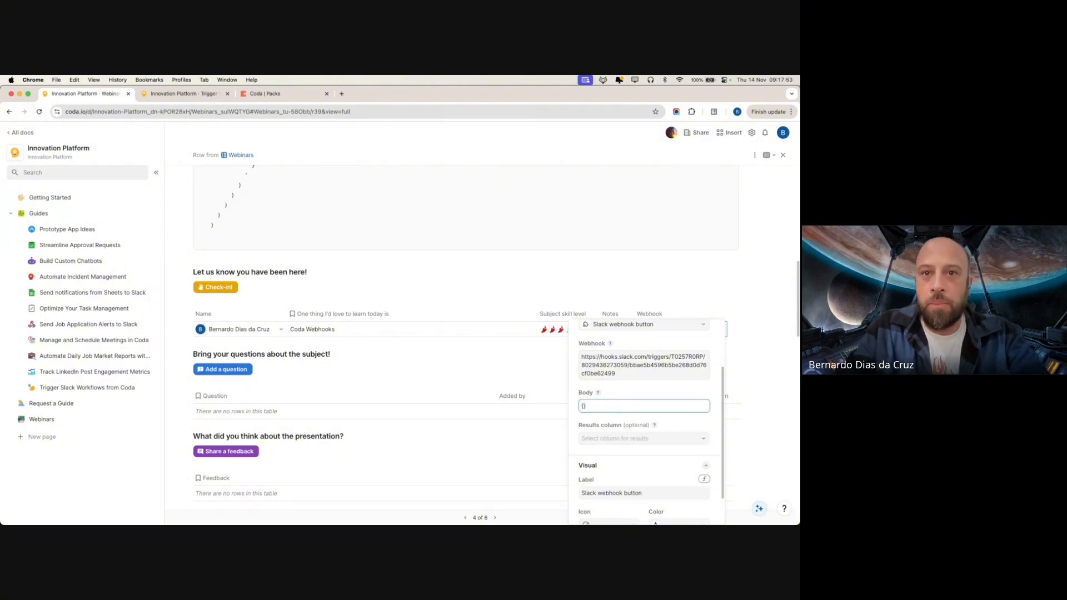
click(529, 364)
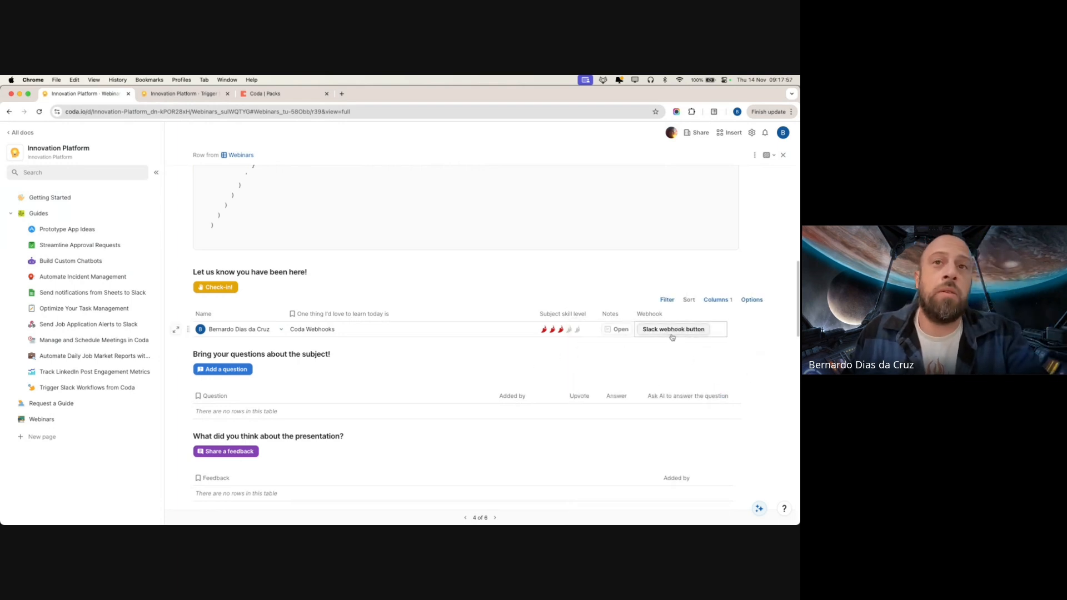
click(671, 337)
click(525, 352)
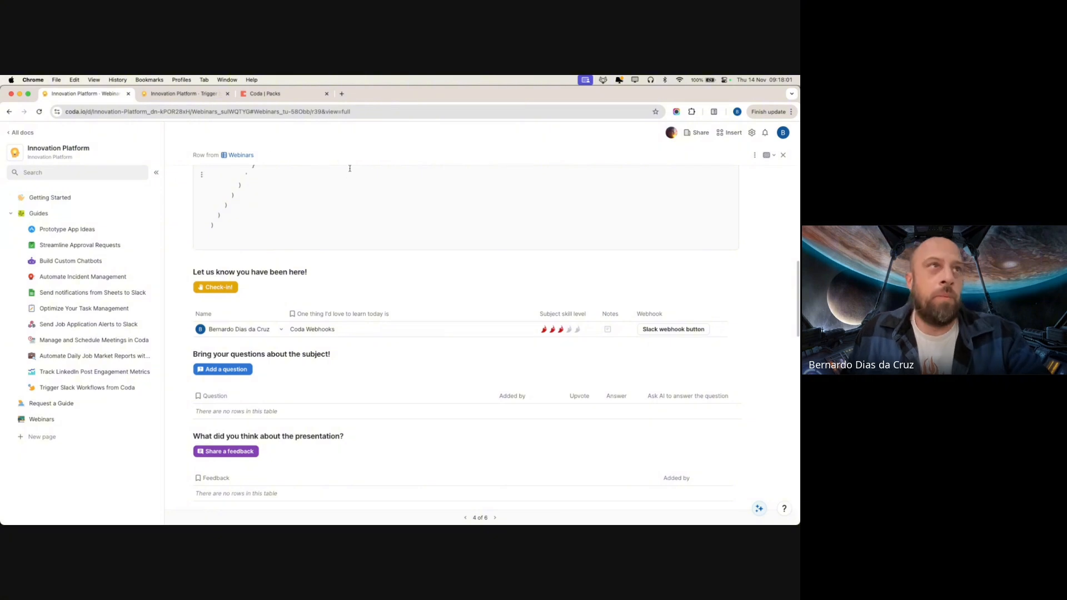
Switch to Slack's Workflow Builder and close the webhook start settings of the untitled workflow
key(ctrl+Up)
click(602, 194)
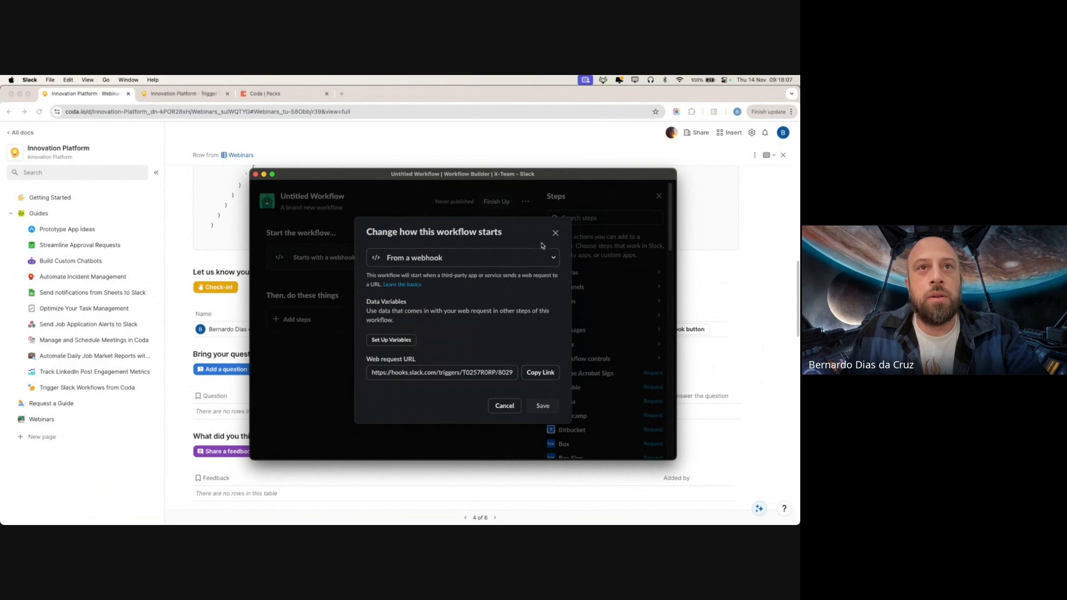
click(555, 233)
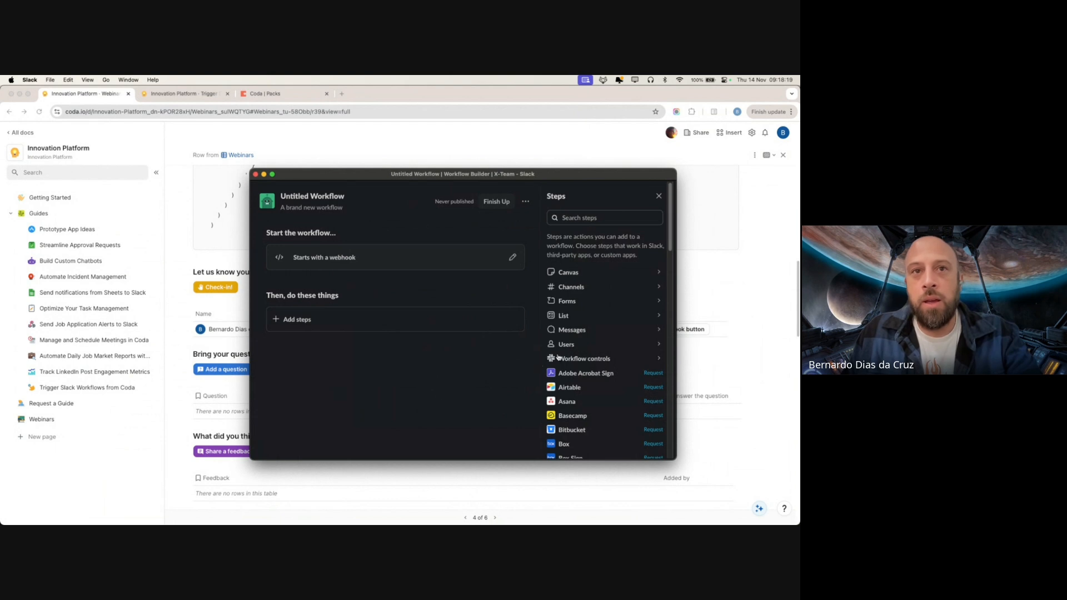
Add a Send a message to a person step to the workflow, addressed to your own account, with the message "Hi!"
click(574, 334)
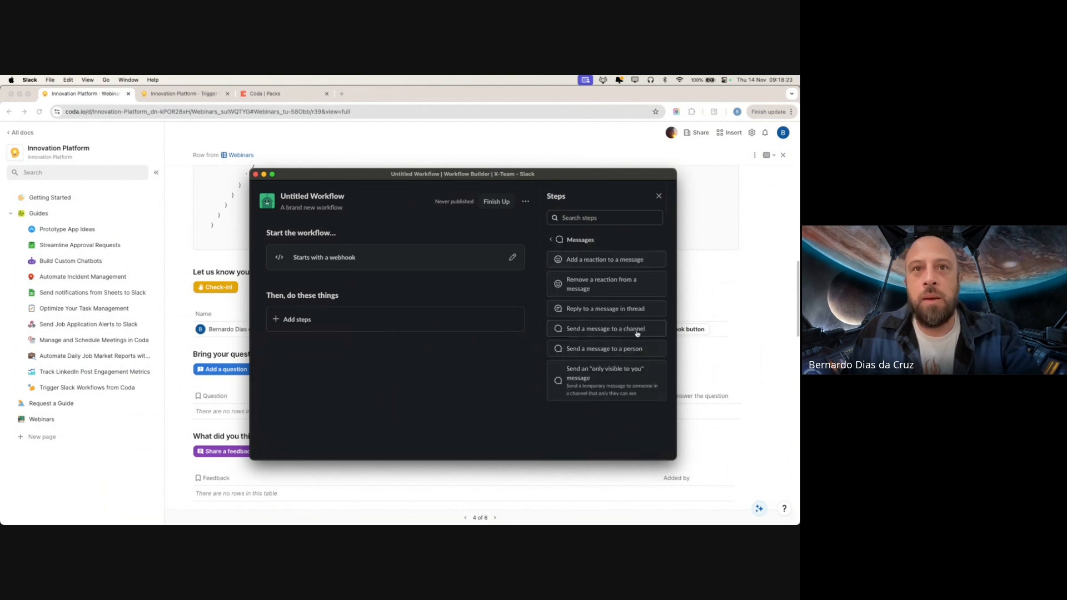
click(602, 352)
click(407, 261)
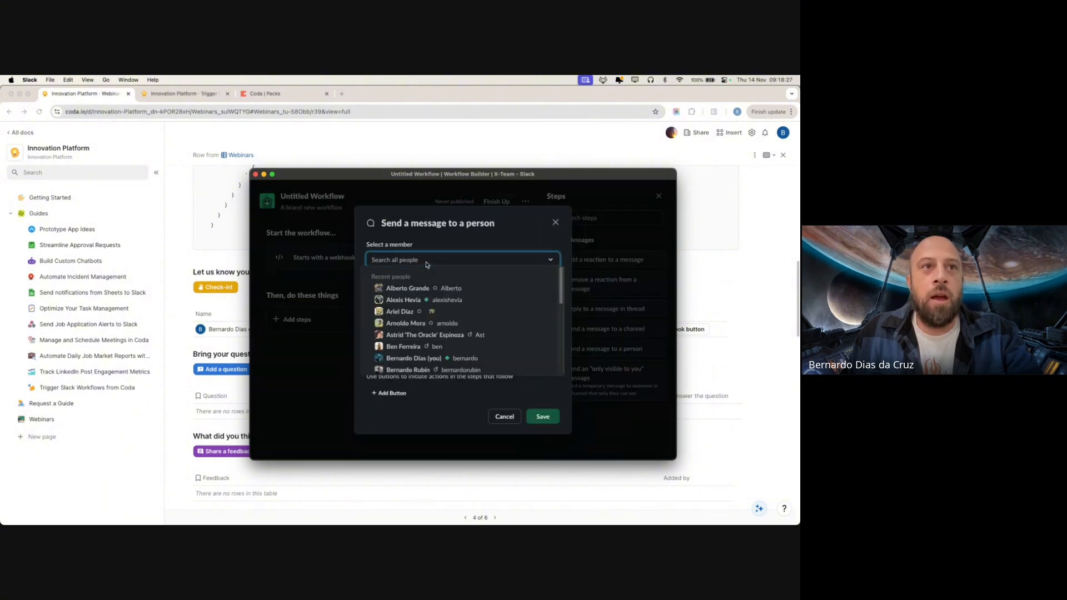
click(498, 359)
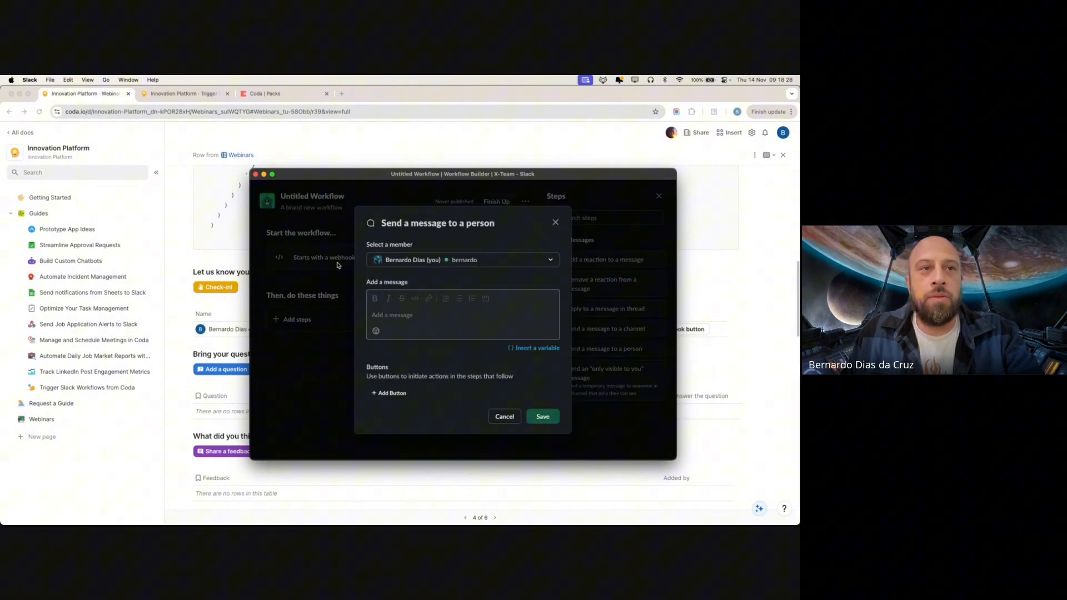
click(389, 320)
text(Hi!)
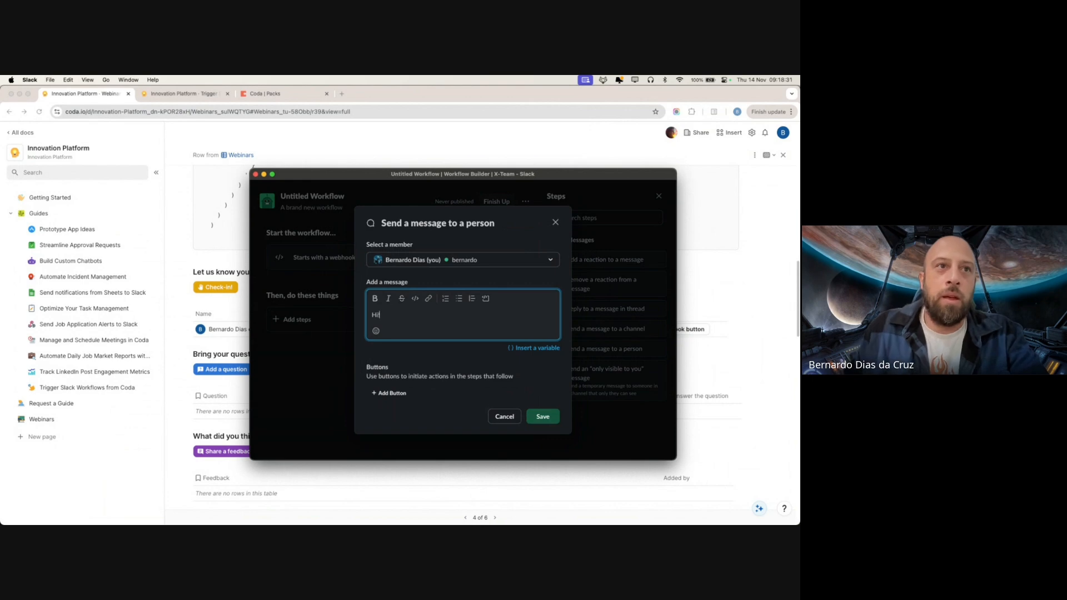
click(533, 349)
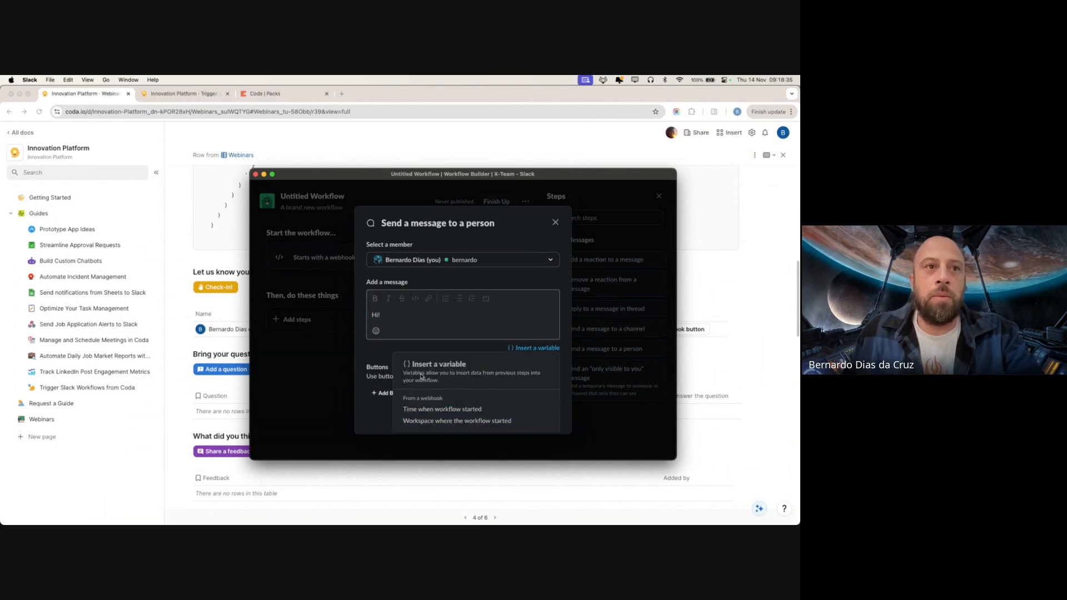
click(373, 351)
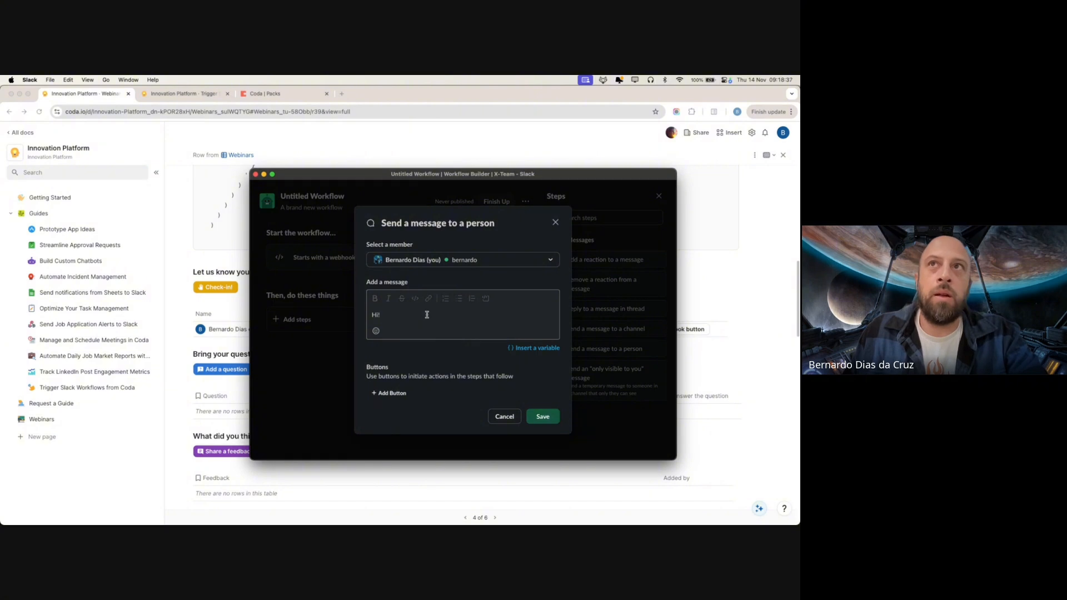
click(541, 418)
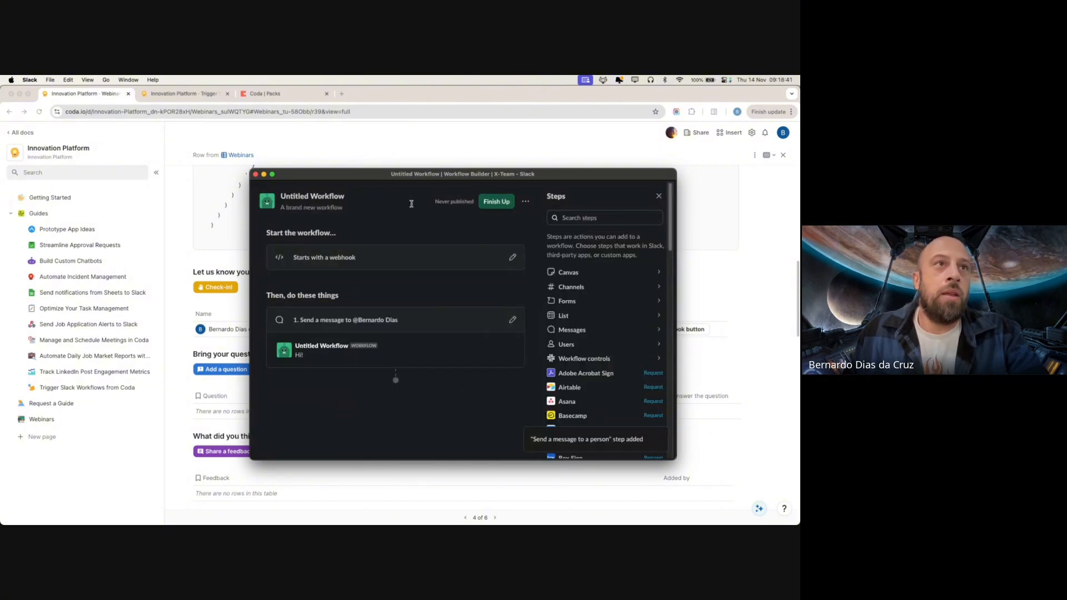
Finish up and publish the untitled workflow with its default name, description and permissions
click(502, 203)
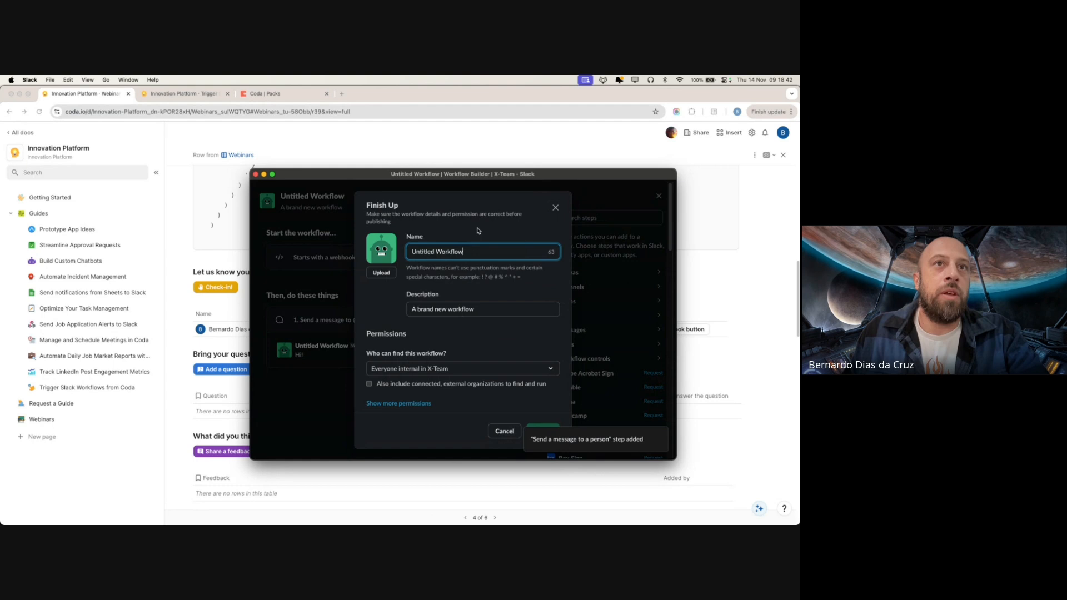
click(546, 427)
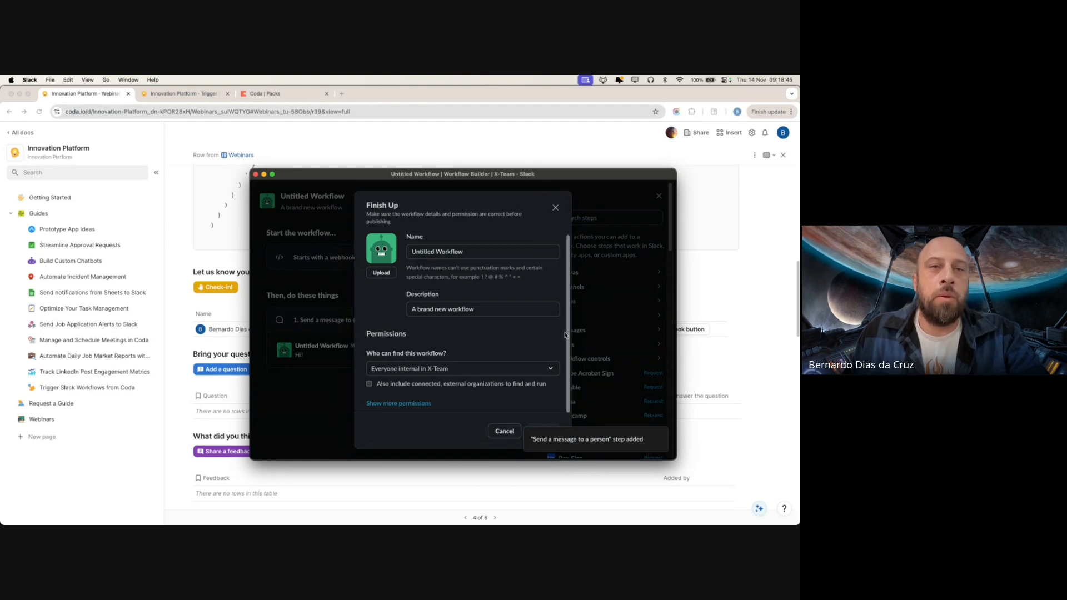
click(543, 397)
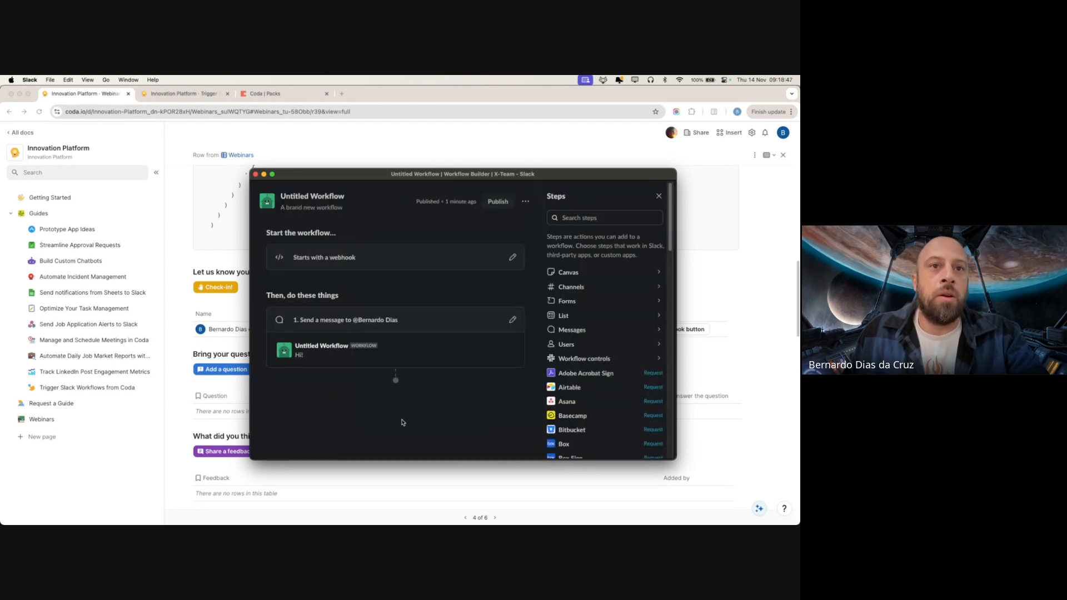
Run the Slack webhook button in Coda's check-in row, and open the message from the untitled workflow in Slack's Activity
click(99, 470)
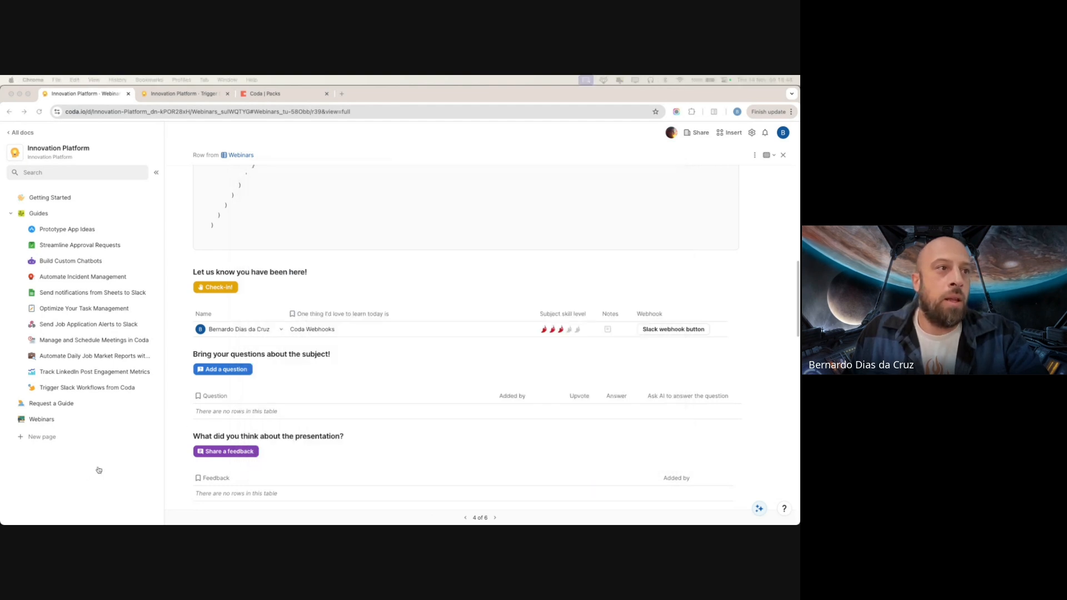
click(673, 331)
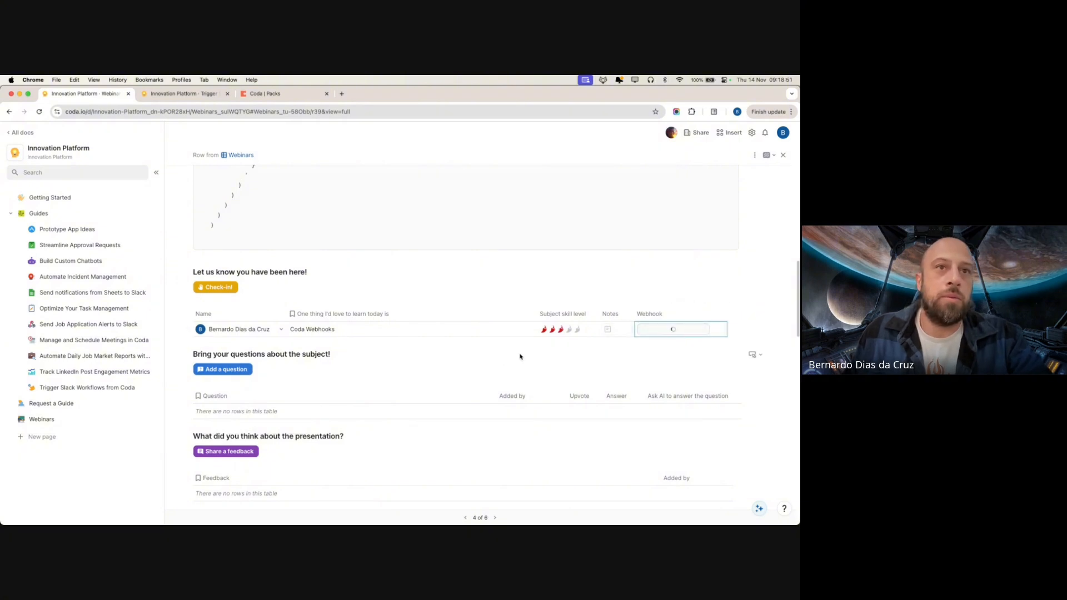
key(ctrl+Up)
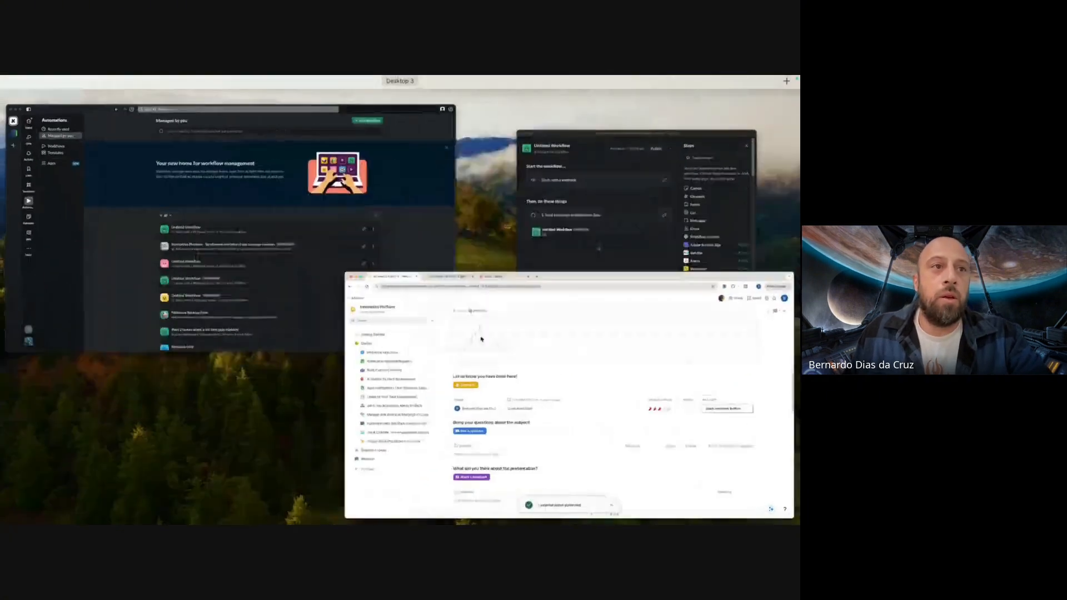
click(218, 248)
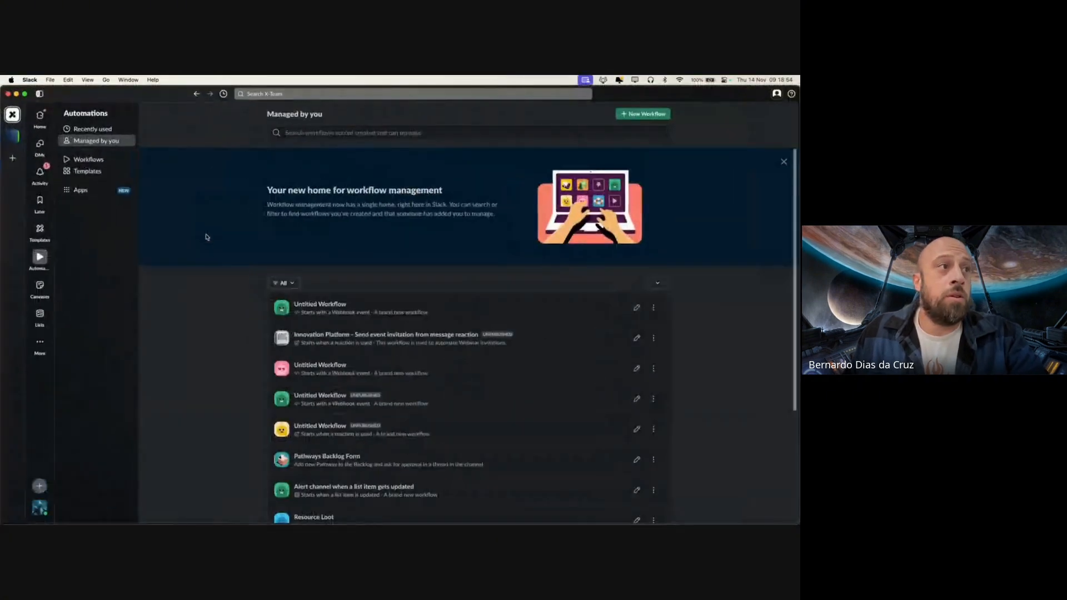
click(40, 172)
click(103, 161)
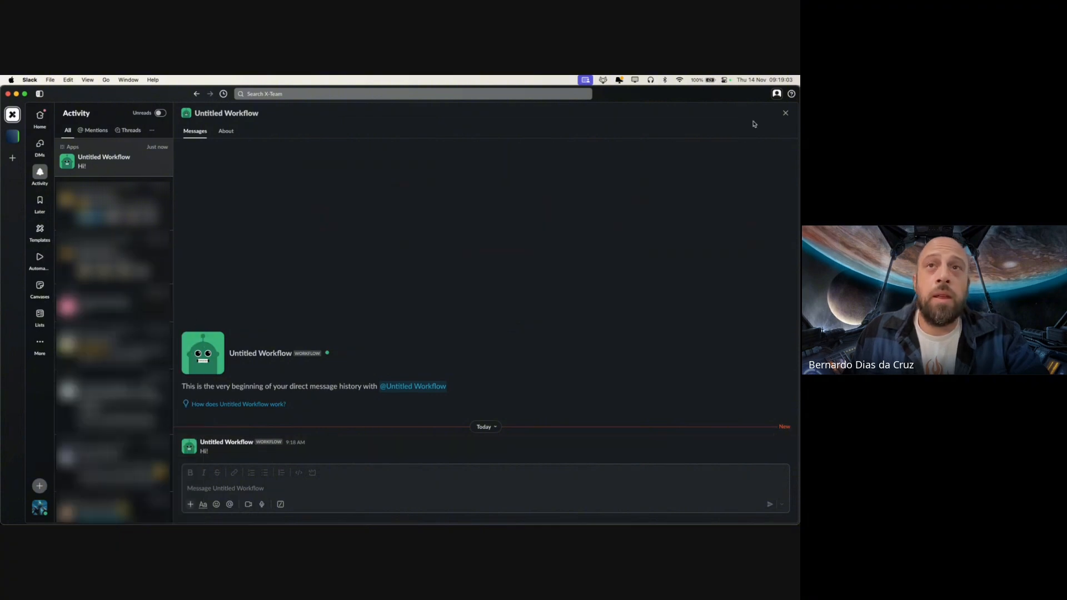
Switch back to Coda and review the settings of the Slack webhook button in the check-in table
key(super+Tab)
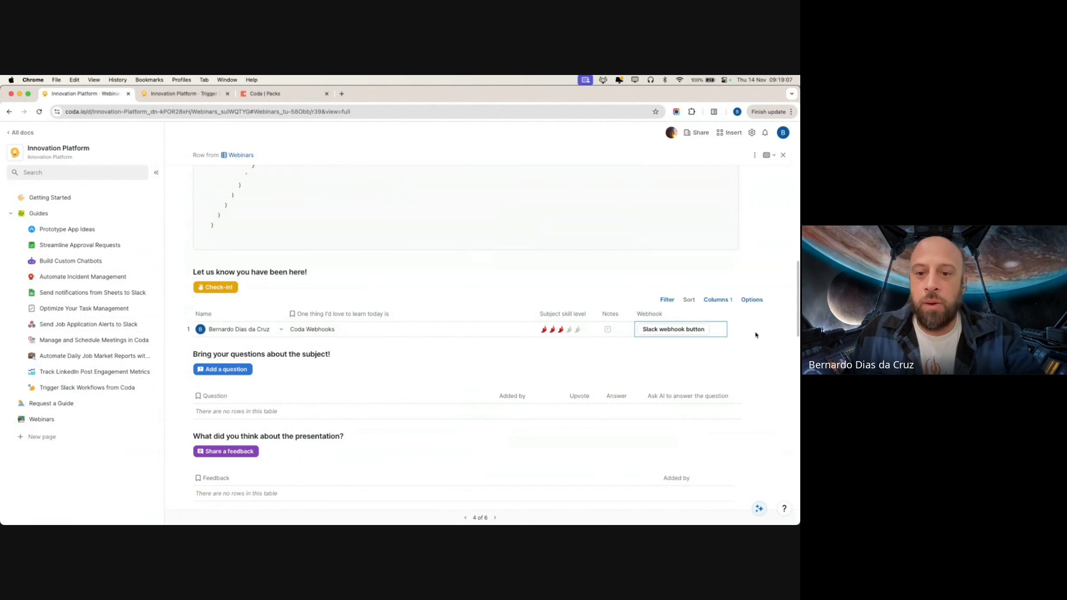
click(674, 332)
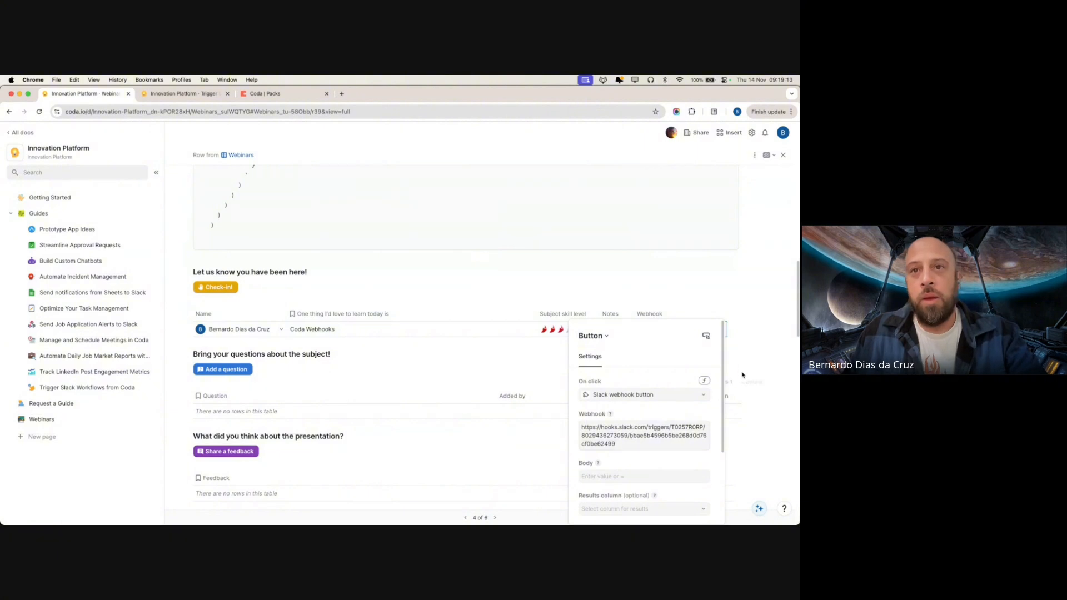
click(751, 355)
click(755, 355)
click(789, 293)
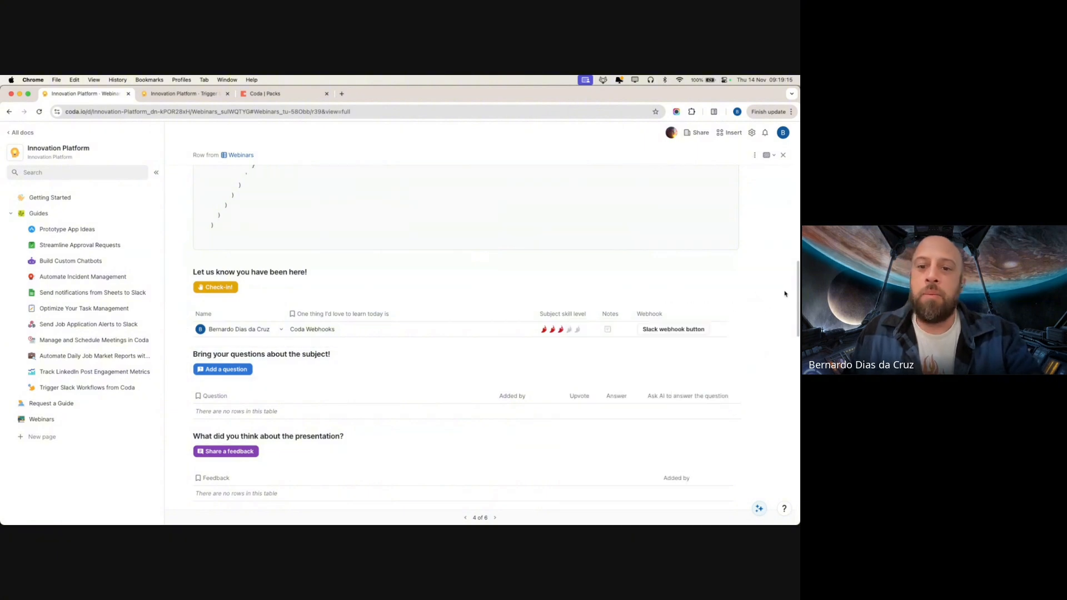
Insert a new blank button on the empty line between the ForEach code block and the check-in heading
scroll(442, 340, up, 3)
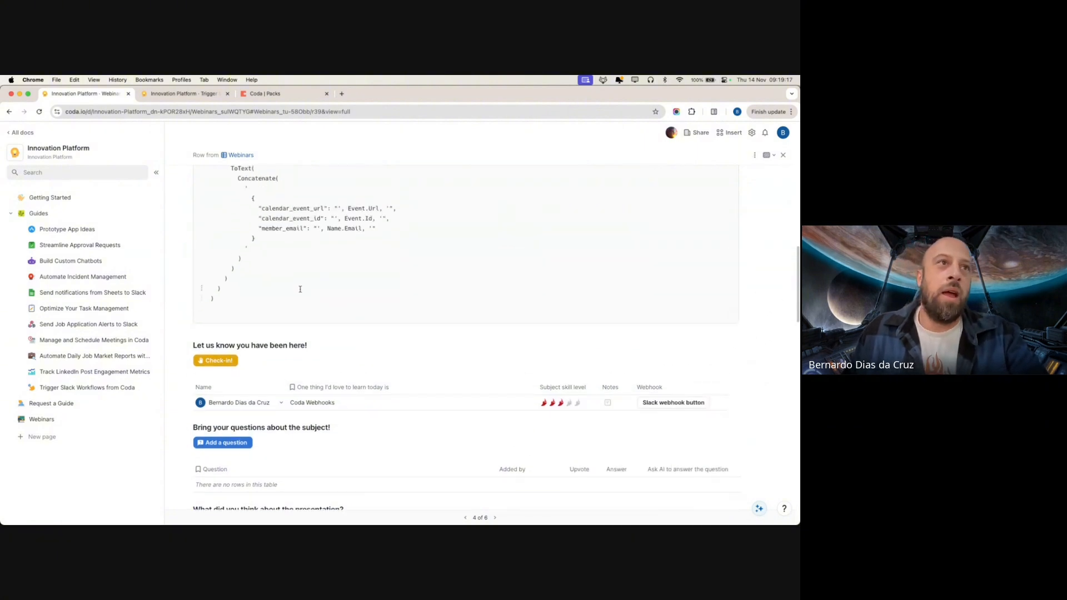
click(270, 332)
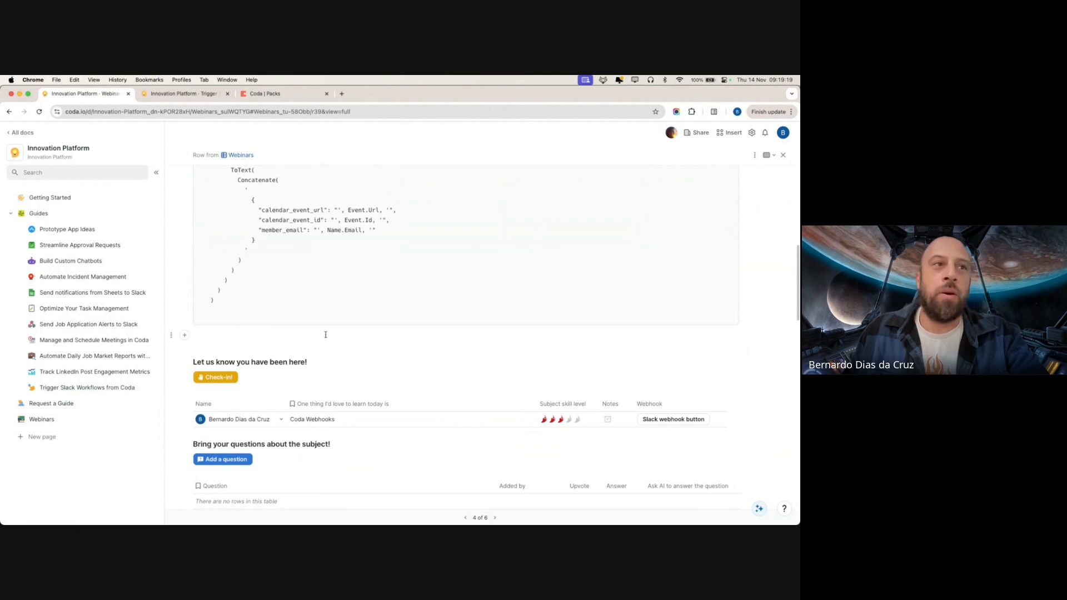
scroll(262, 359, up, 1)
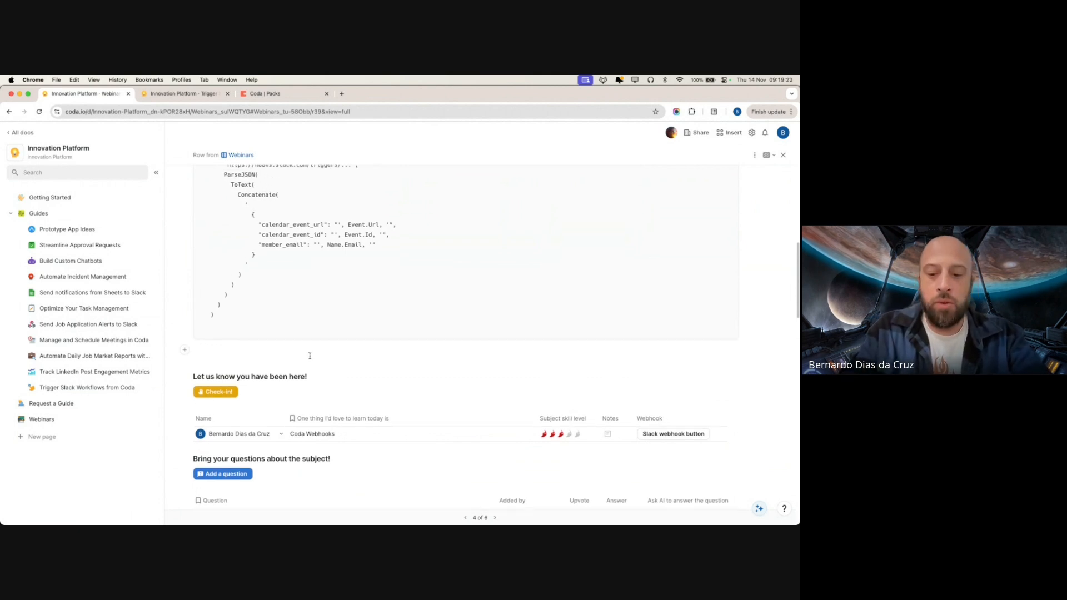
text(/butto)
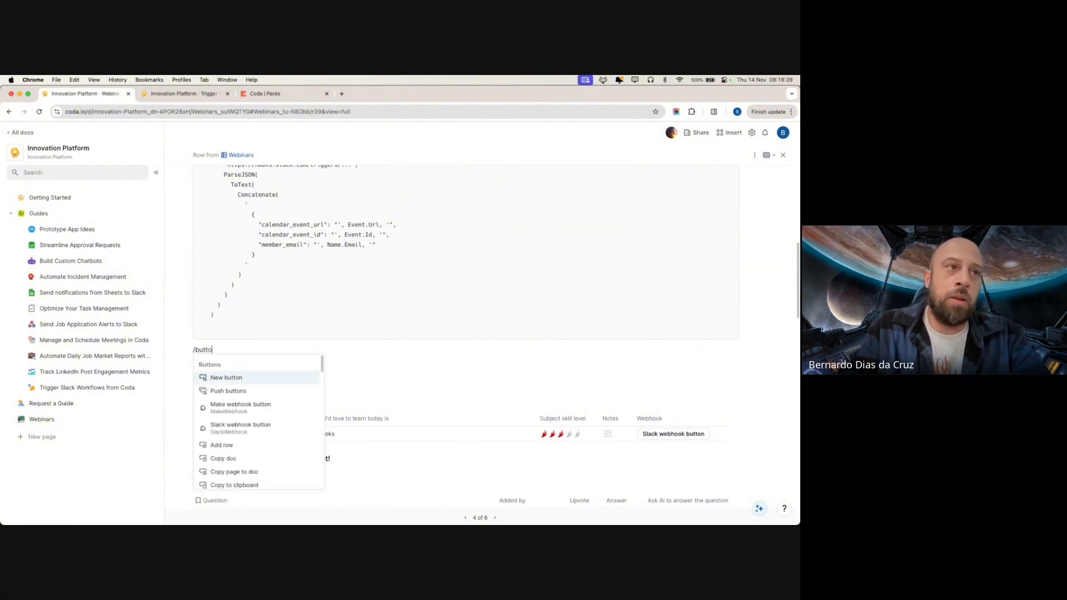
click(285, 379)
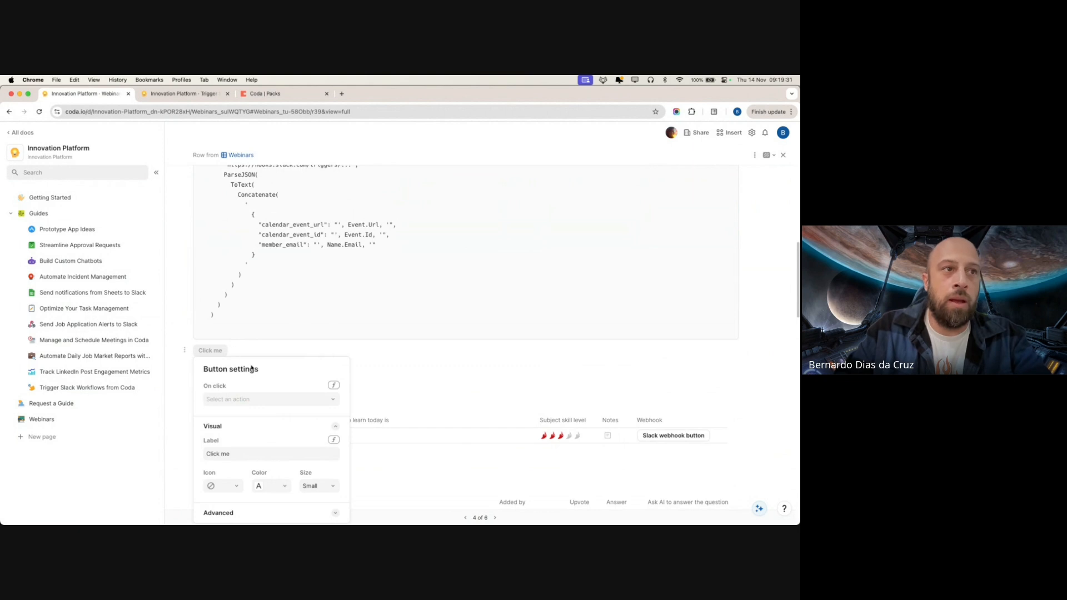
click(241, 352)
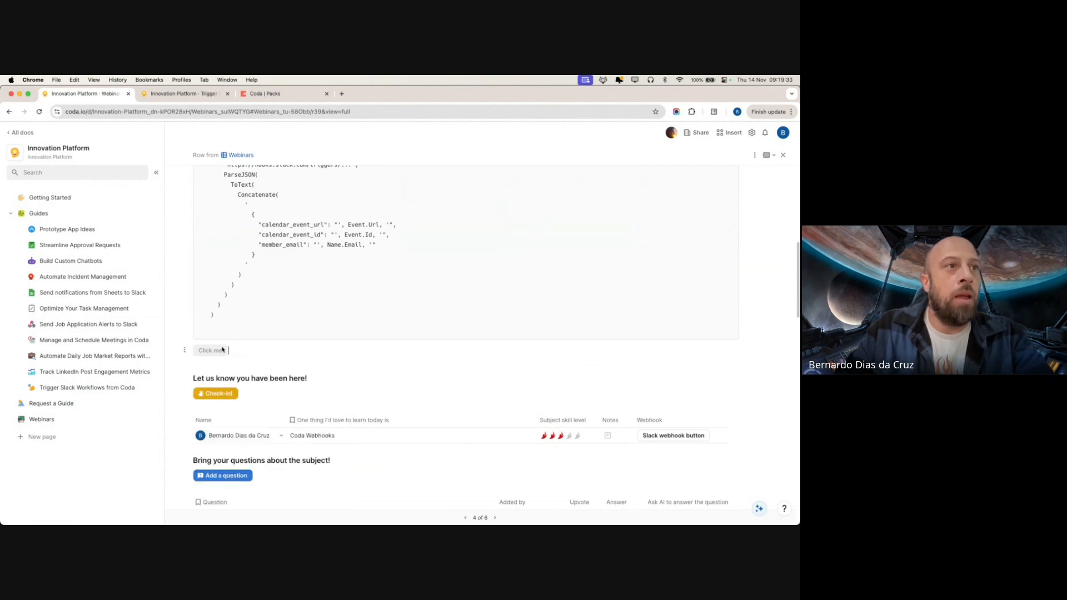
Copy the entire ForEach formula with SlackWebhookButton from the code block above the new button
scroll(213, 352, up, 2)
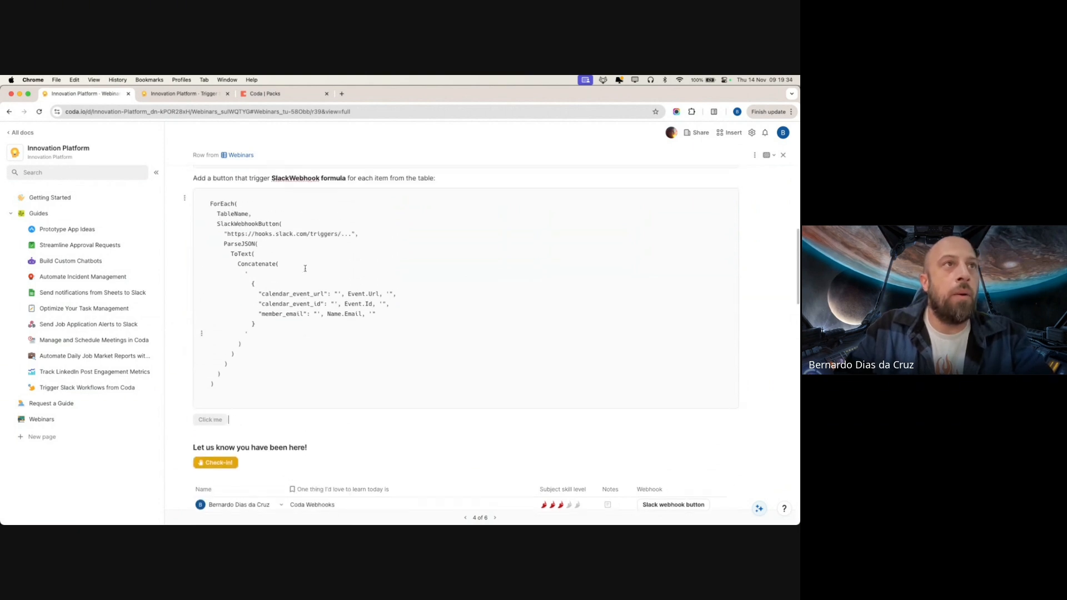
double_click(264, 225)
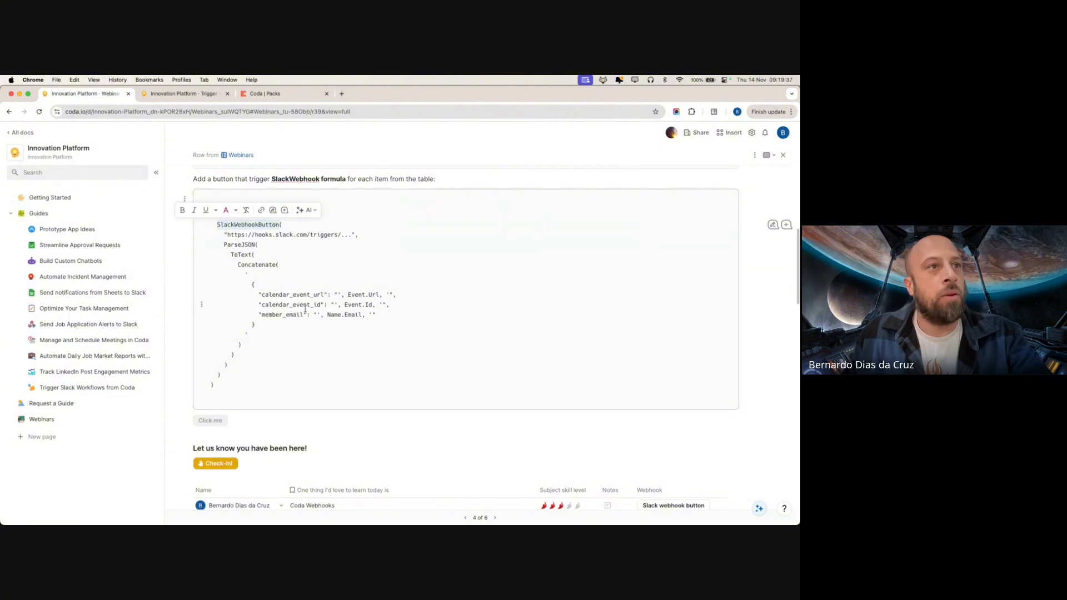
scroll(291, 298, up, 1)
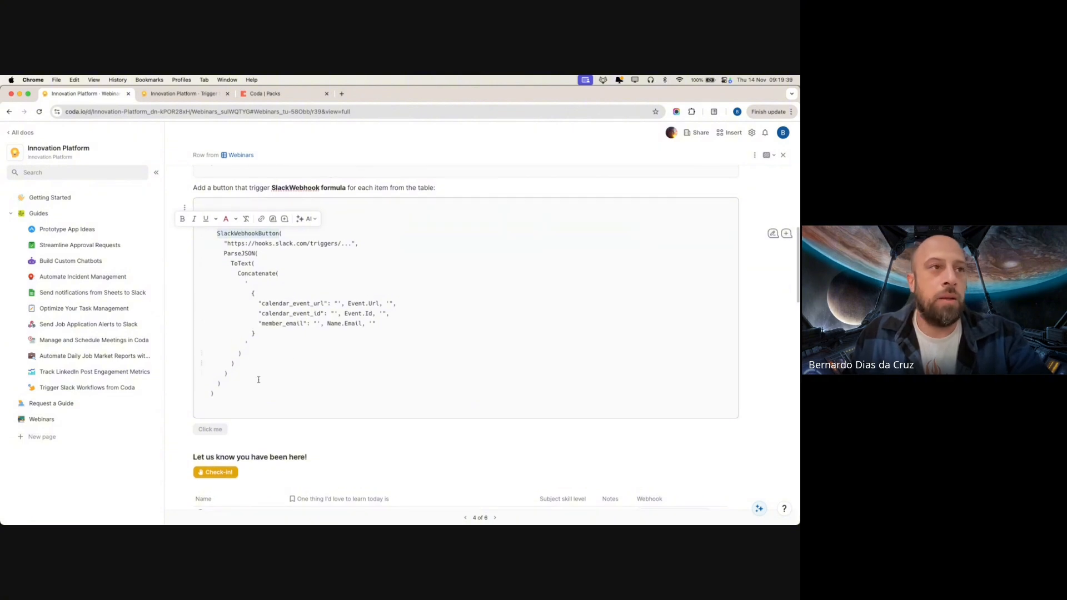
click(219, 388)
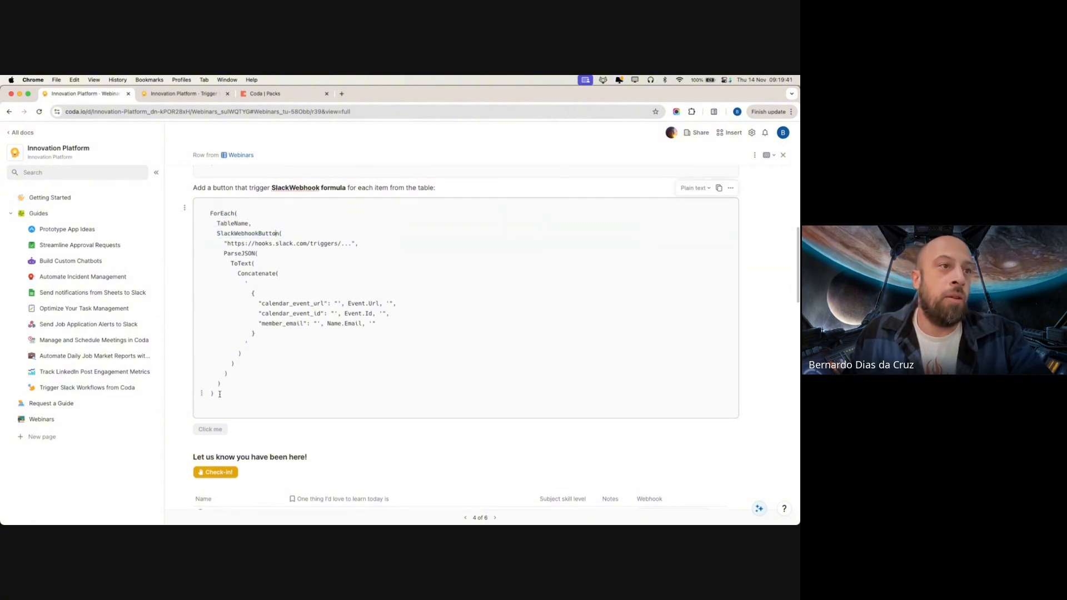
drag(220, 394, 209, 213)
key(super+c)
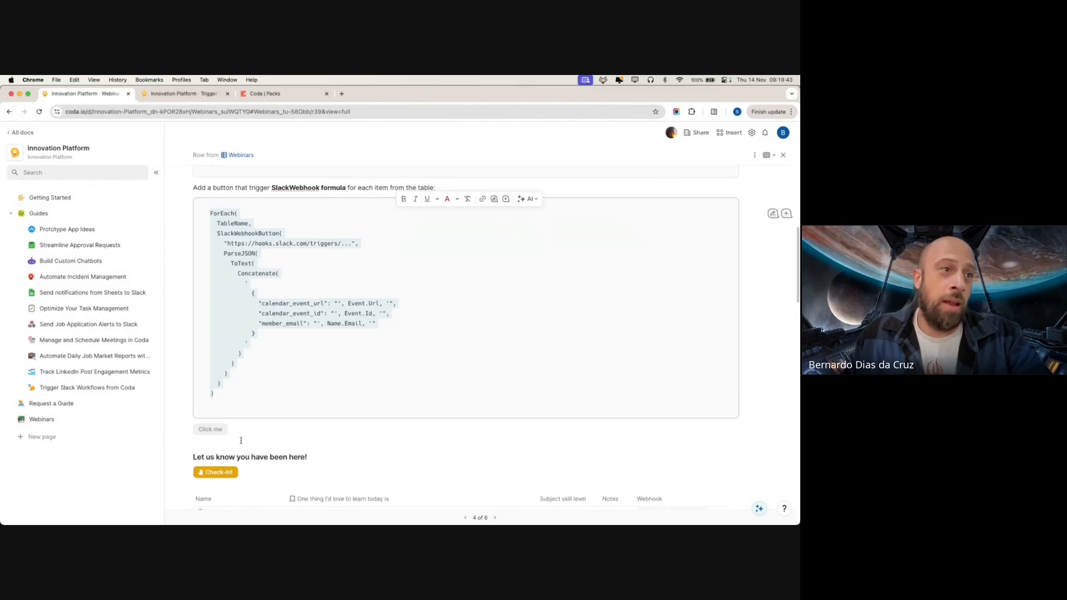
Switch the new button's on-click action to a formula and paste the copied ForEach formula into the expanded formula editor
click(210, 429)
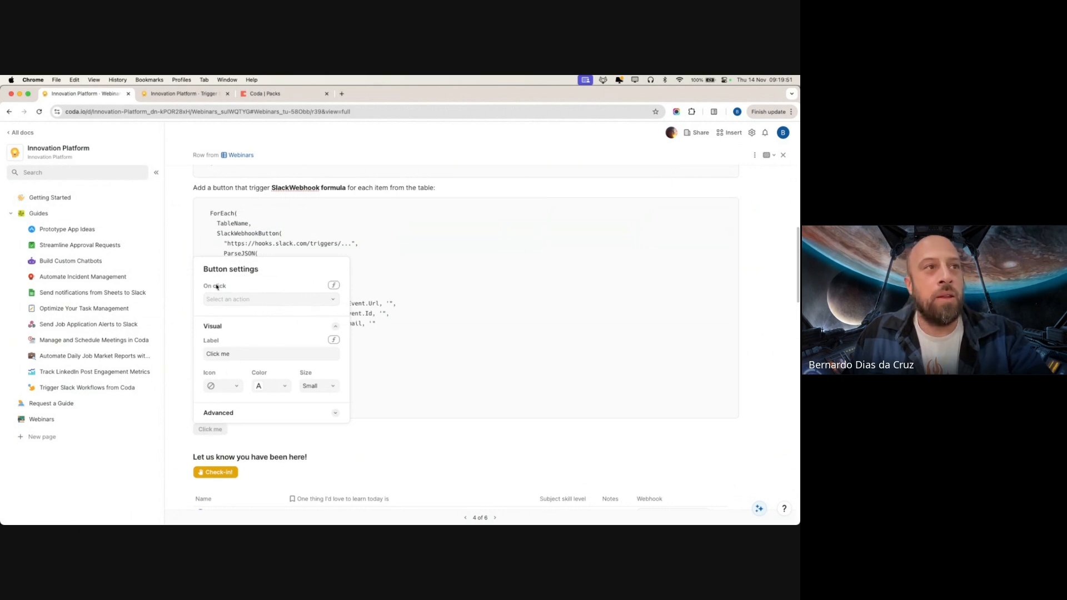
click(231, 299)
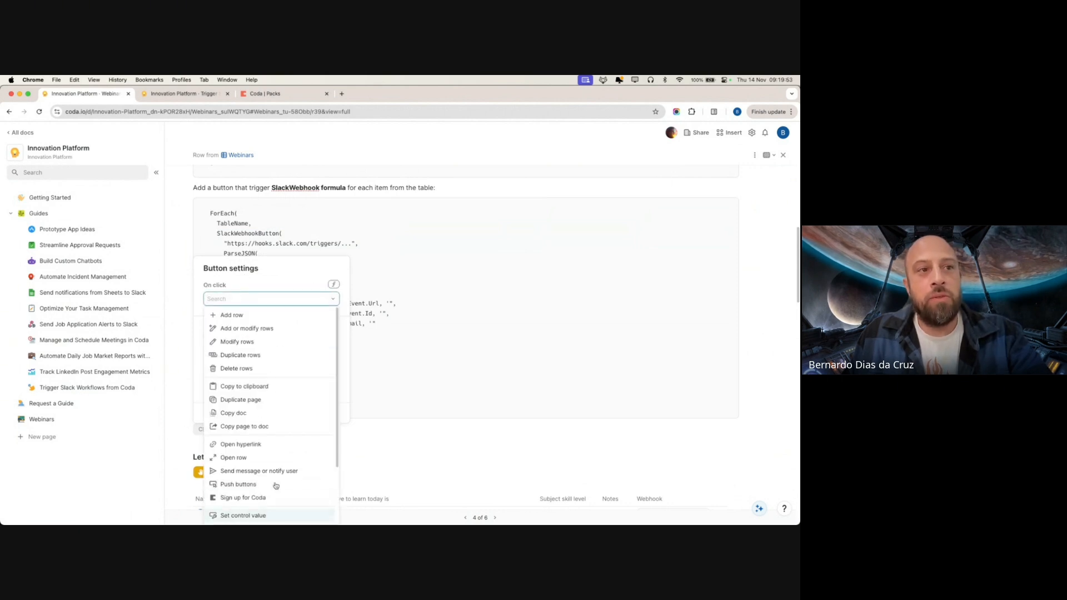
scroll(275, 445, down, 3)
scroll(262, 453, up, 3)
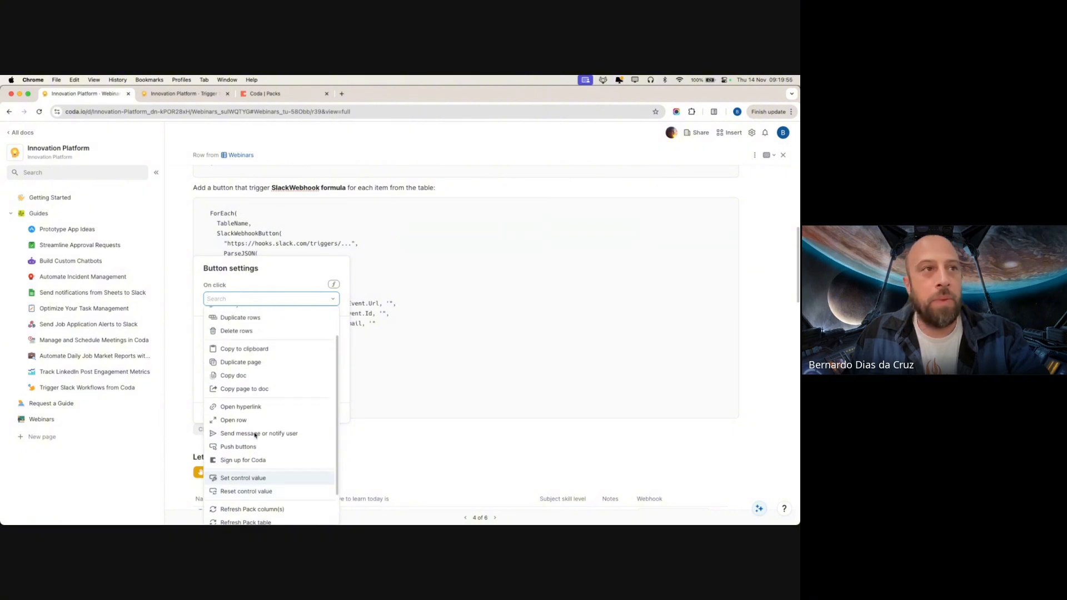
click(318, 284)
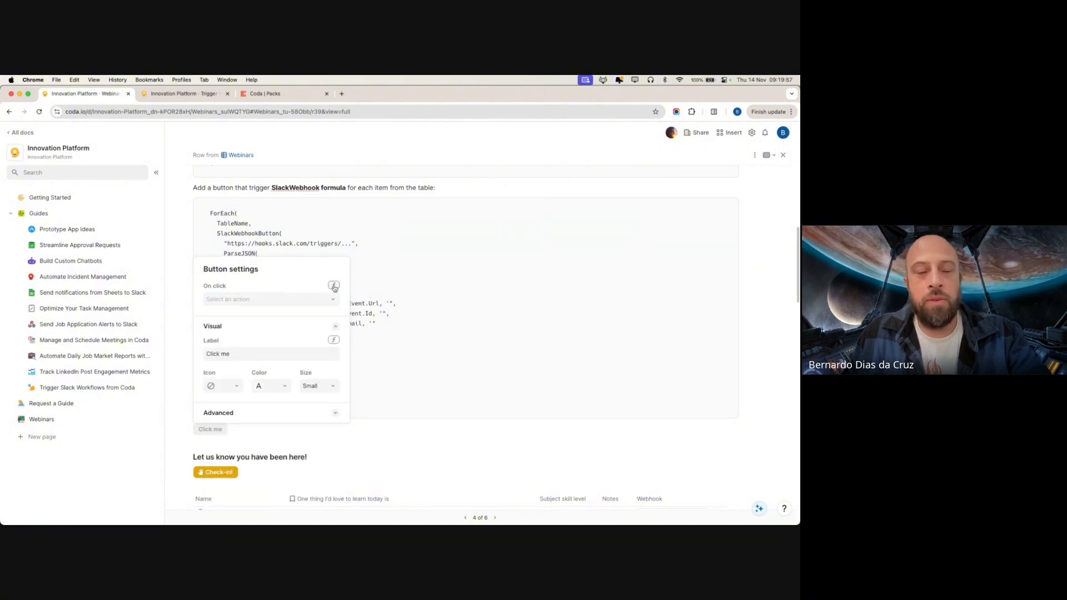
click(334, 287)
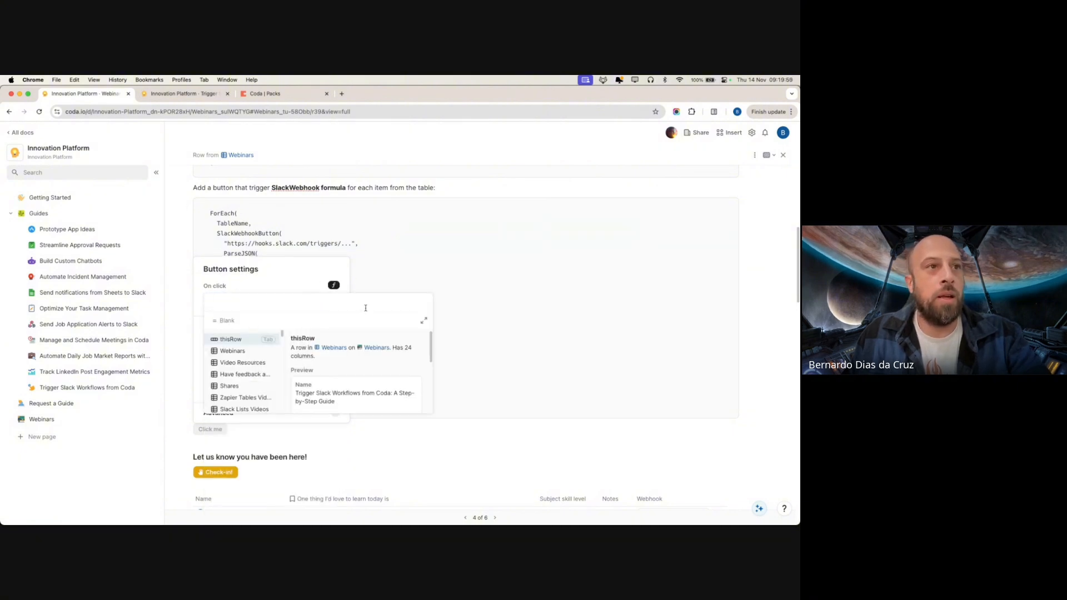
click(424, 321)
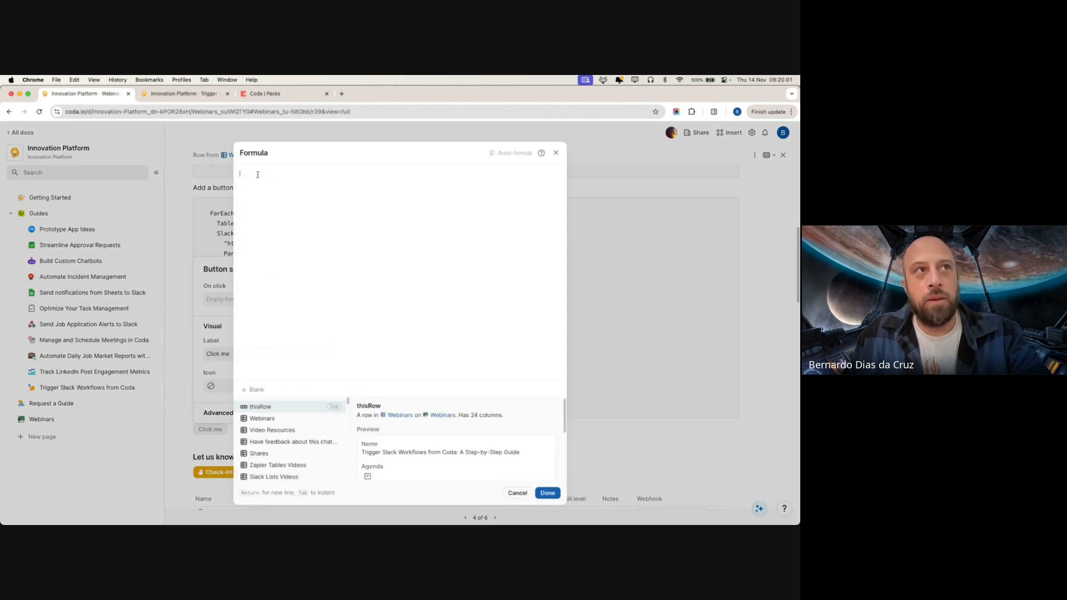
key(super+v)
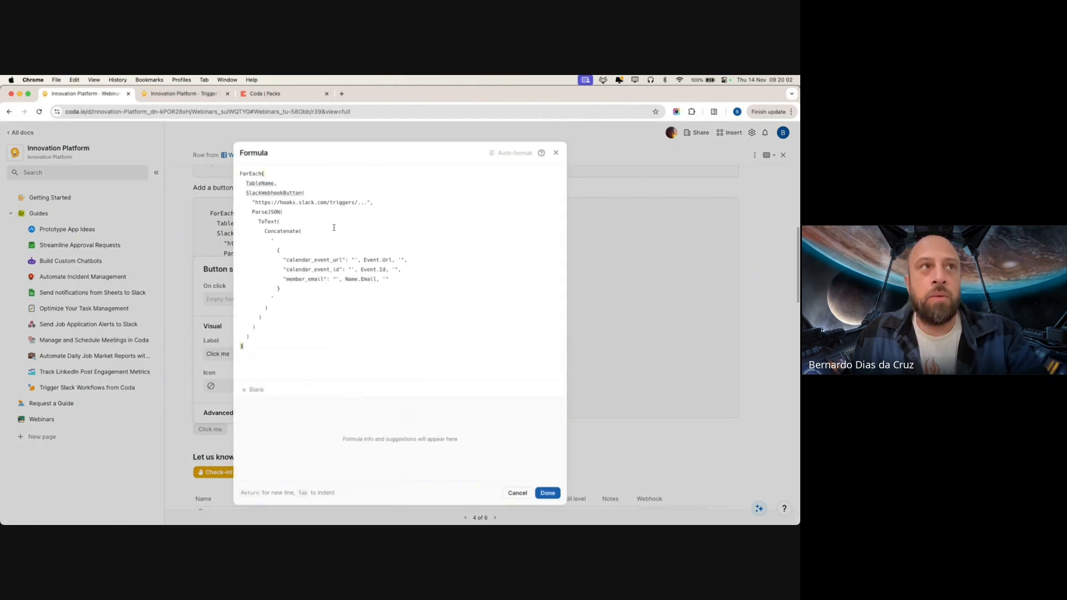
Replace the TableName placeholder in the ForEach formula with the Webinars table
click(274, 184)
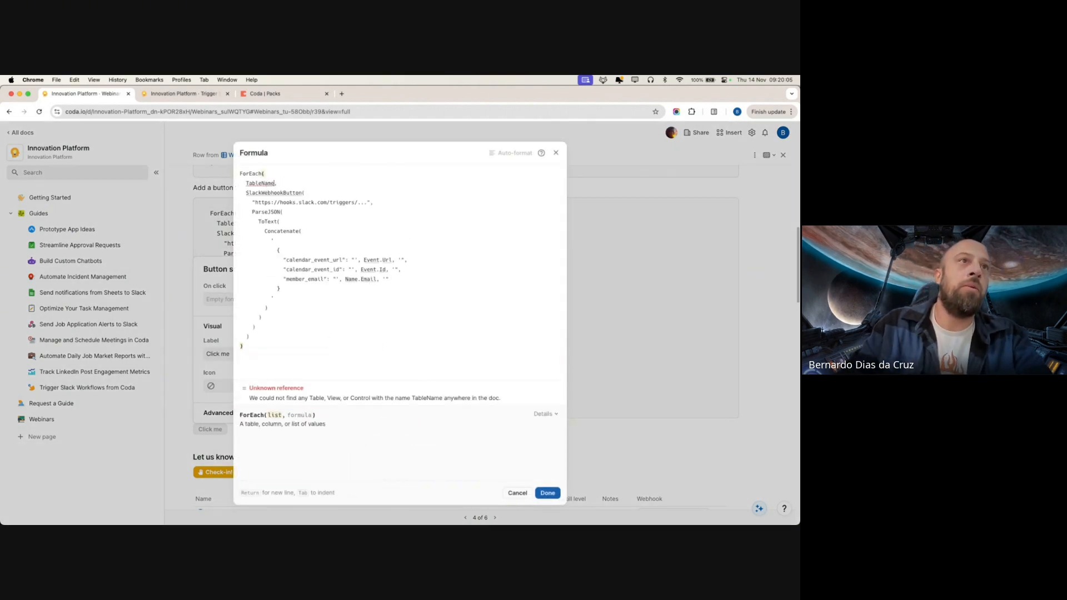
text(Webinars)
key(Return)
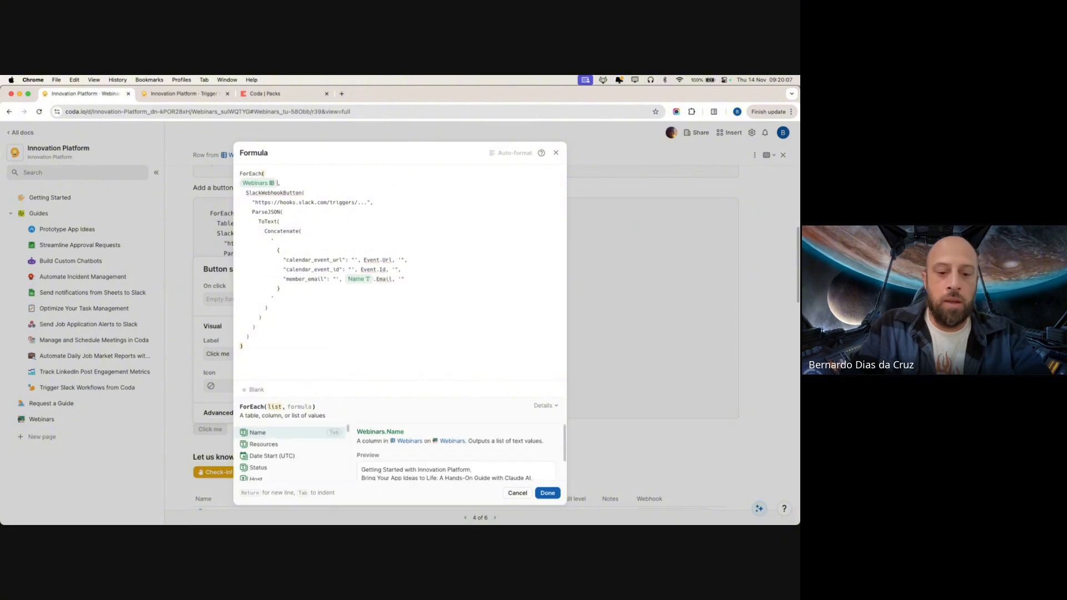
key(Left)
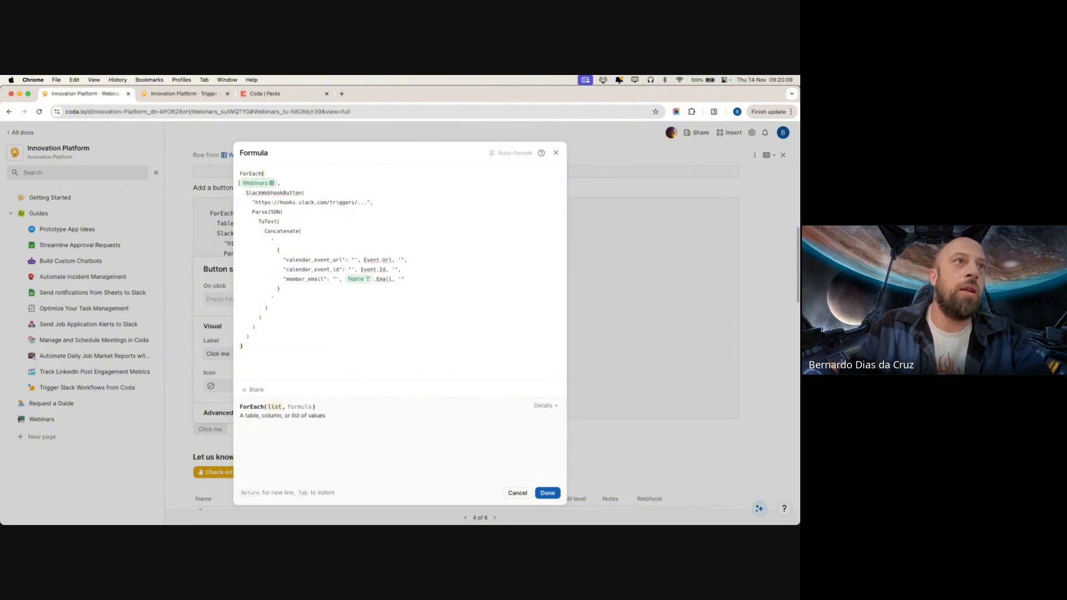
click(282, 181)
key(Left)
key(Left)
key(Left)
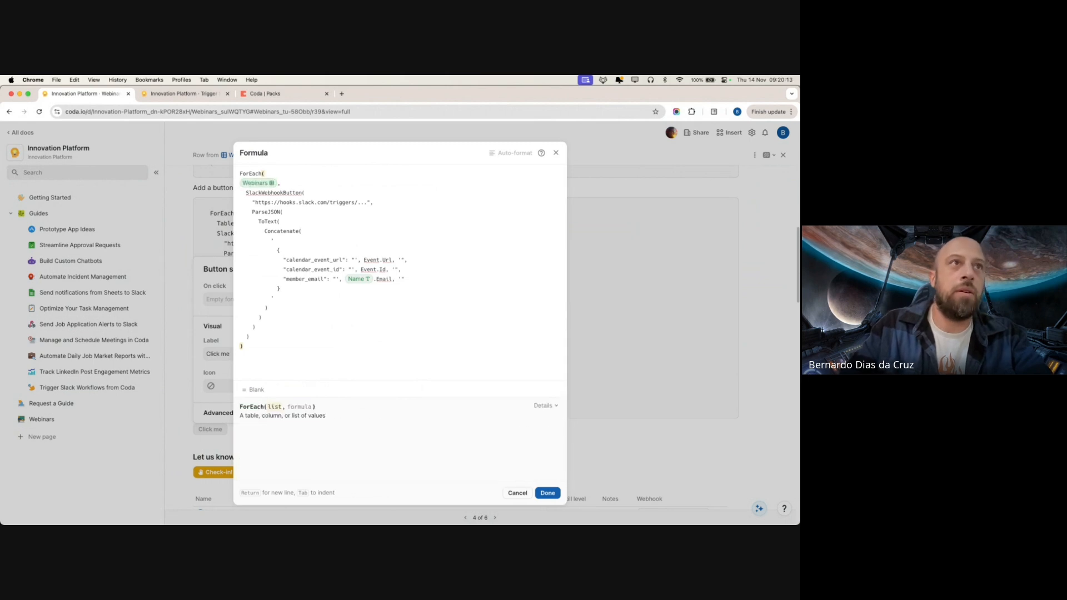
key(Right)
key(Right)
key(Right)
key(Left)
key(Left)
Replace the Webinars table reference in the ForEach formula with the Webinar Check-in table
key(BackSpace)
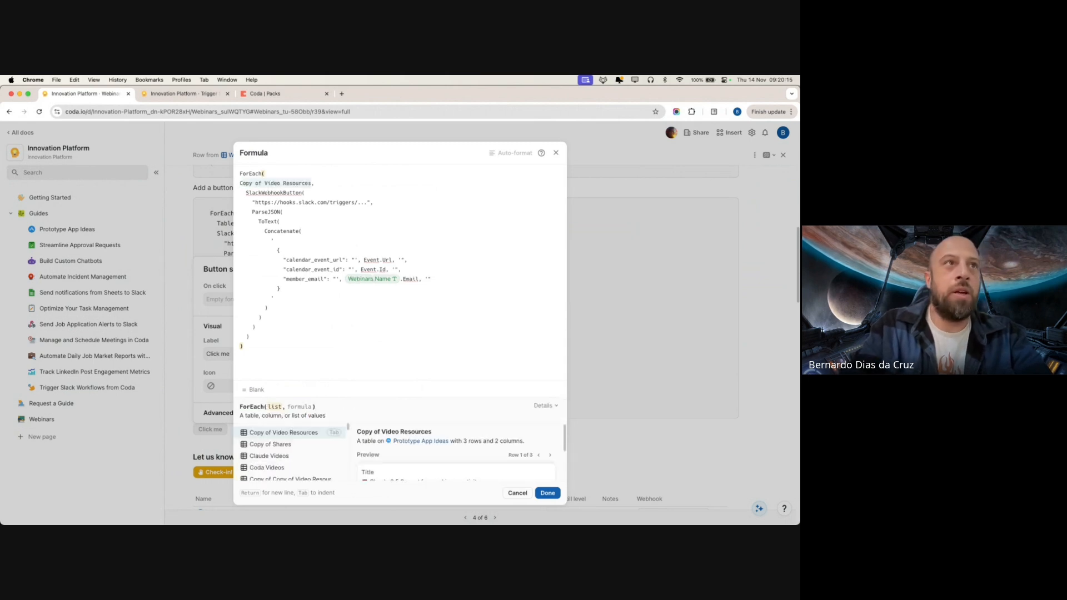
text(Che,)
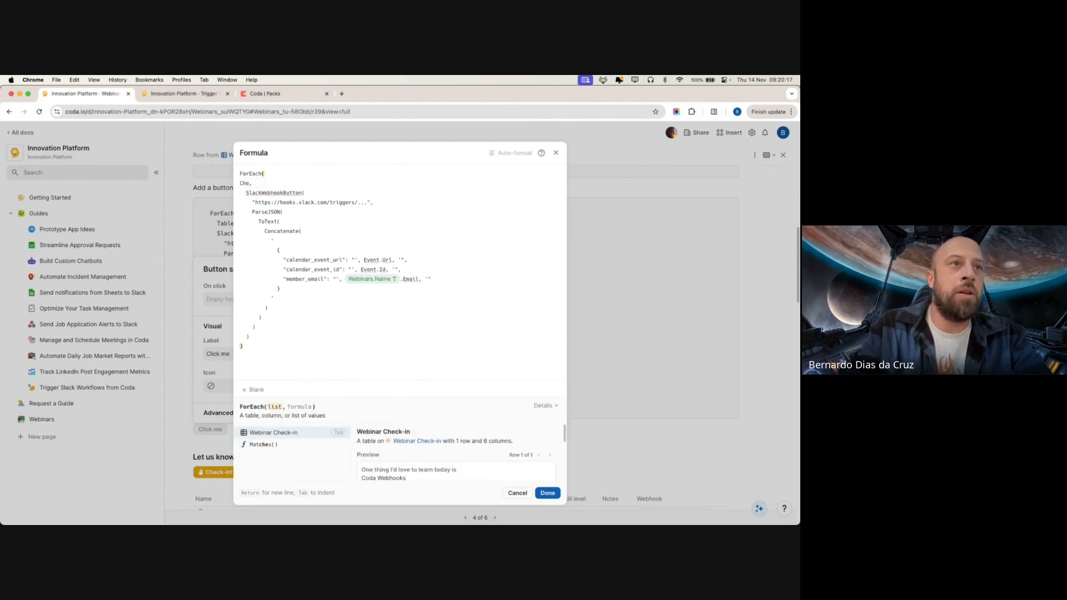
key(Tab)
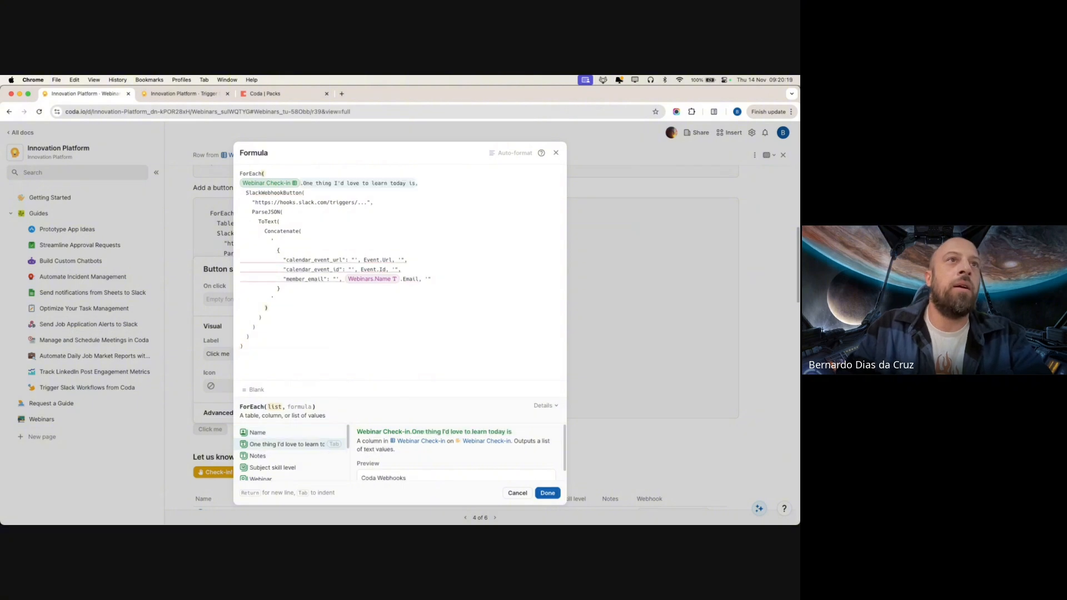
Remove and re-enter the SlackWebhookButton function name inside the ForEach formula
click(303, 194)
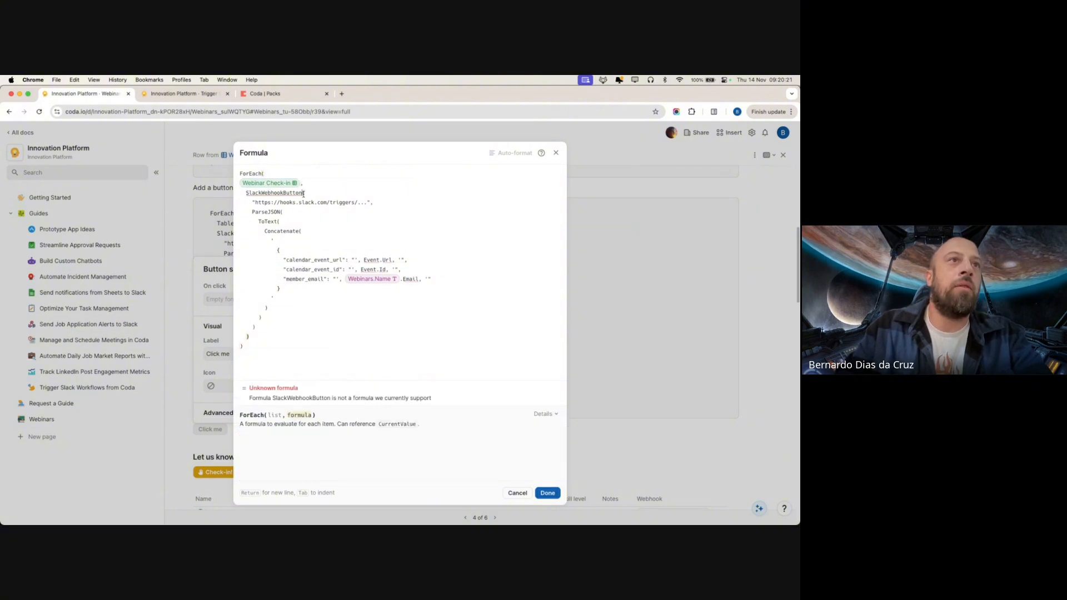
key(BackSpace)
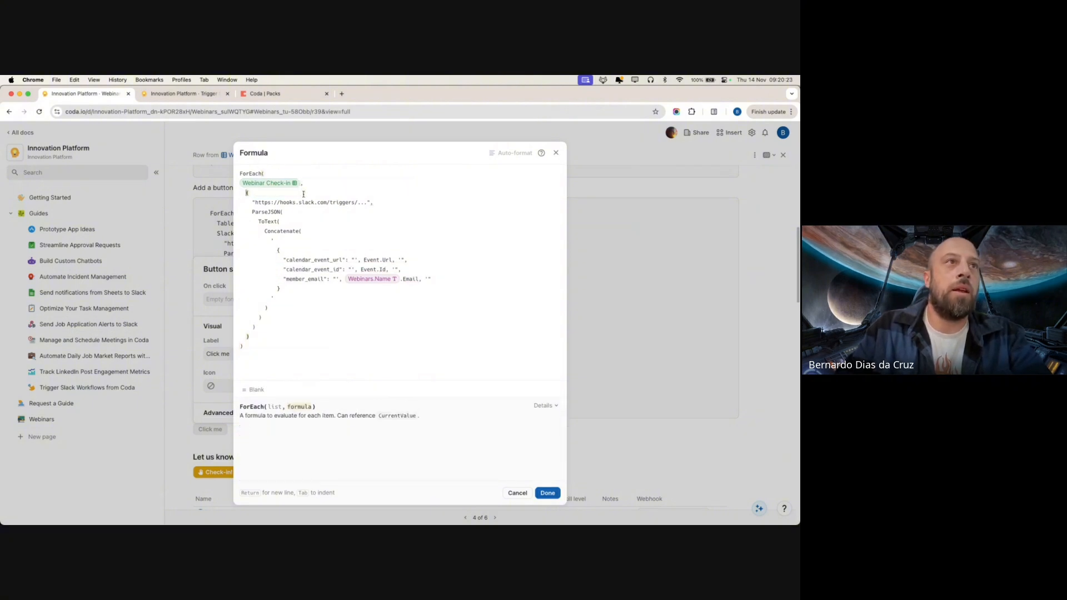
text(()
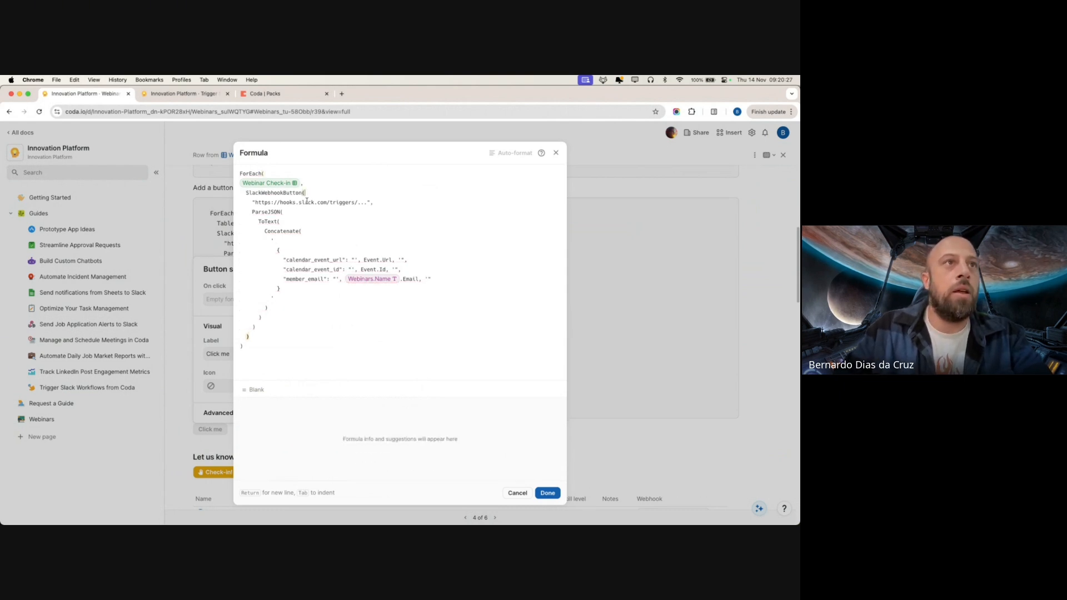
Copy the web request URL from the Untitled Workflow's webhook trigger in Slack and paste it over the placeholder URL in Coda's formula
key(super+Tab)
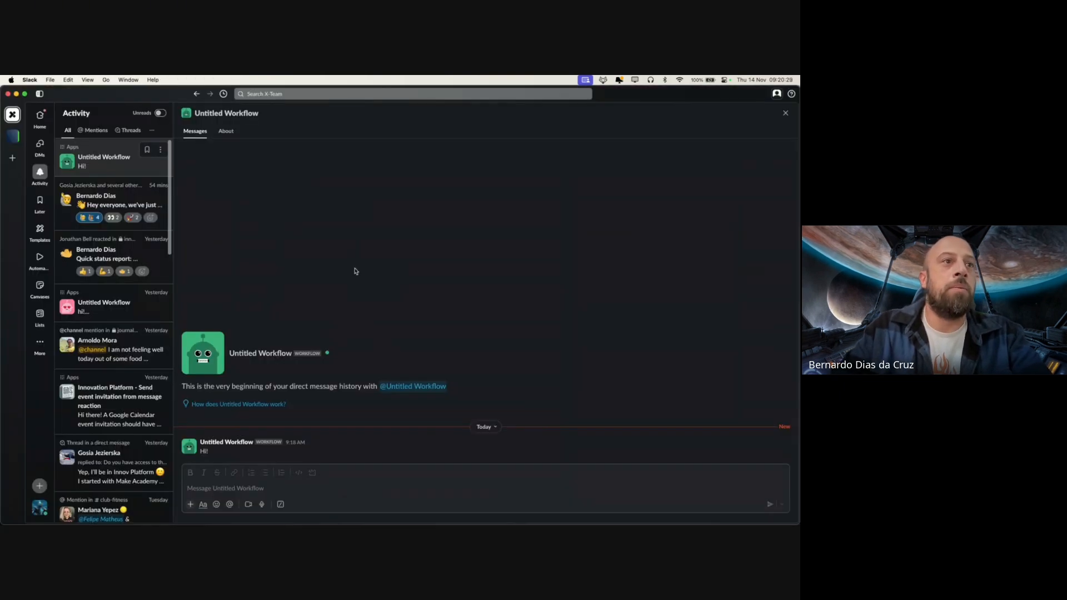
key(super+Tab)
key(ctrl+Up)
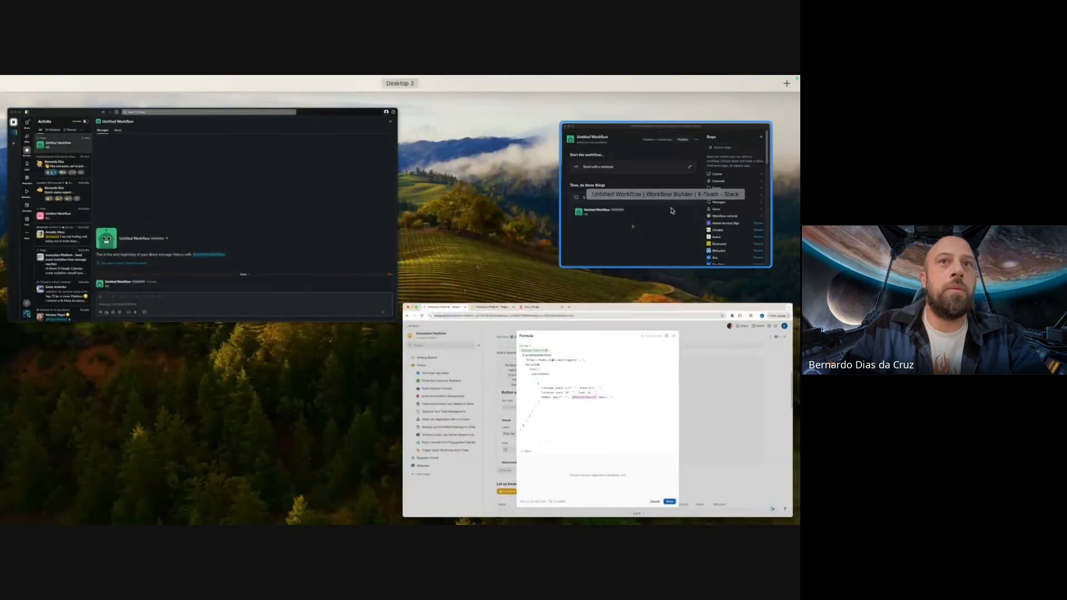
click(671, 210)
click(432, 261)
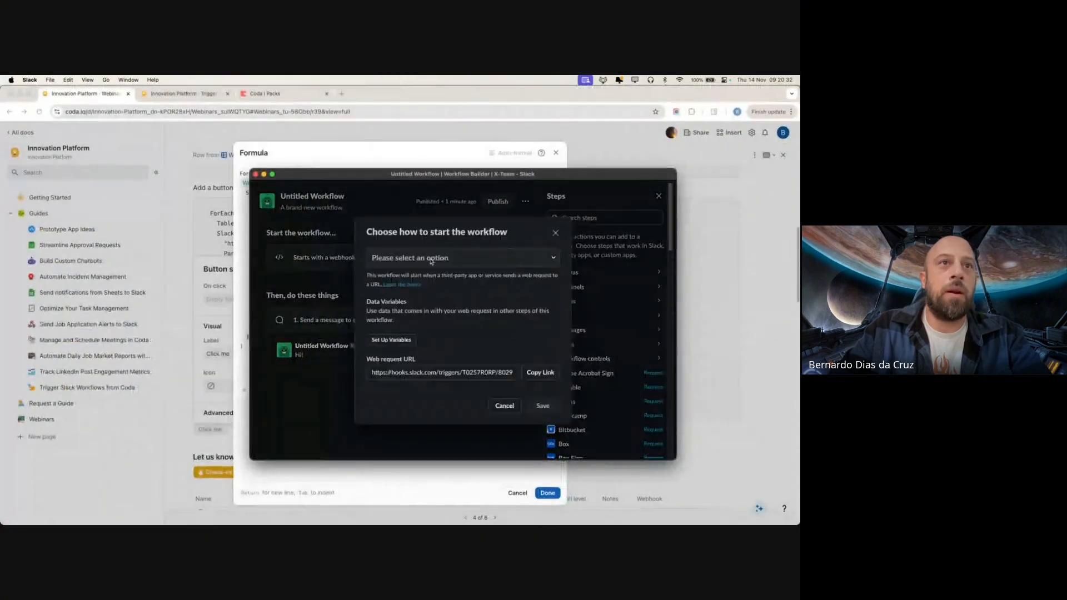
click(546, 379)
key(super+Tab)
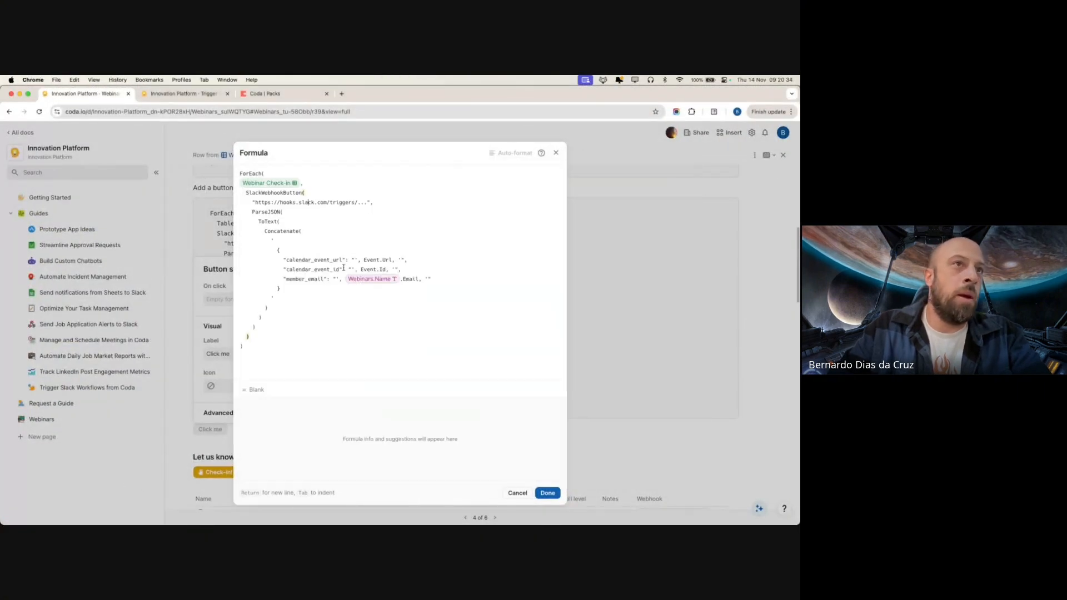
double_click(256, 203)
key(super+v)
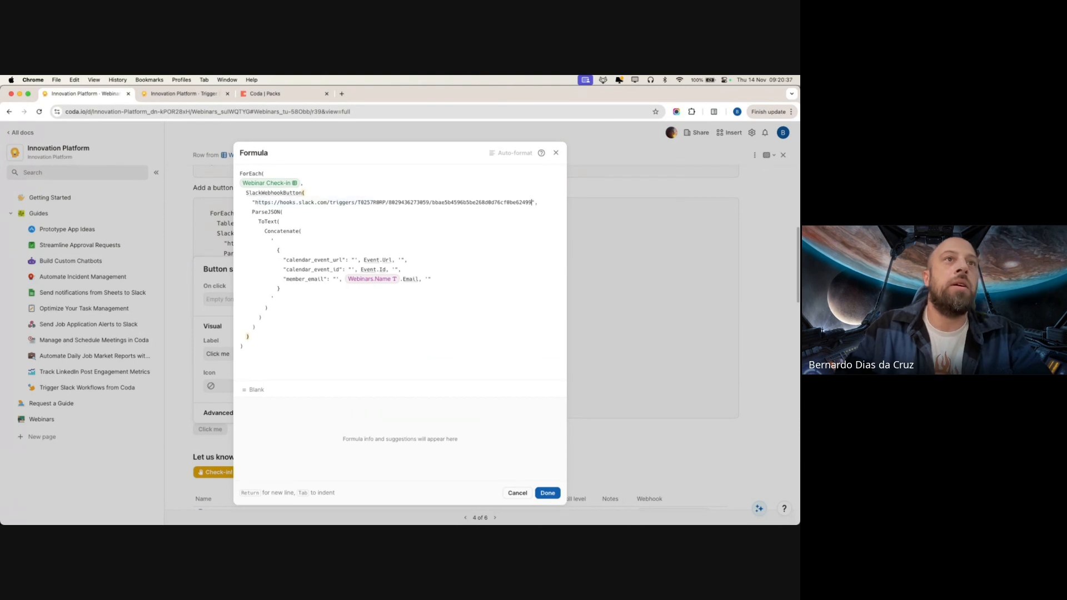
Examine the ParseJSON, ToText and Concatenate parts of the formula and the Event references in its JSON payload
click(317, 260)
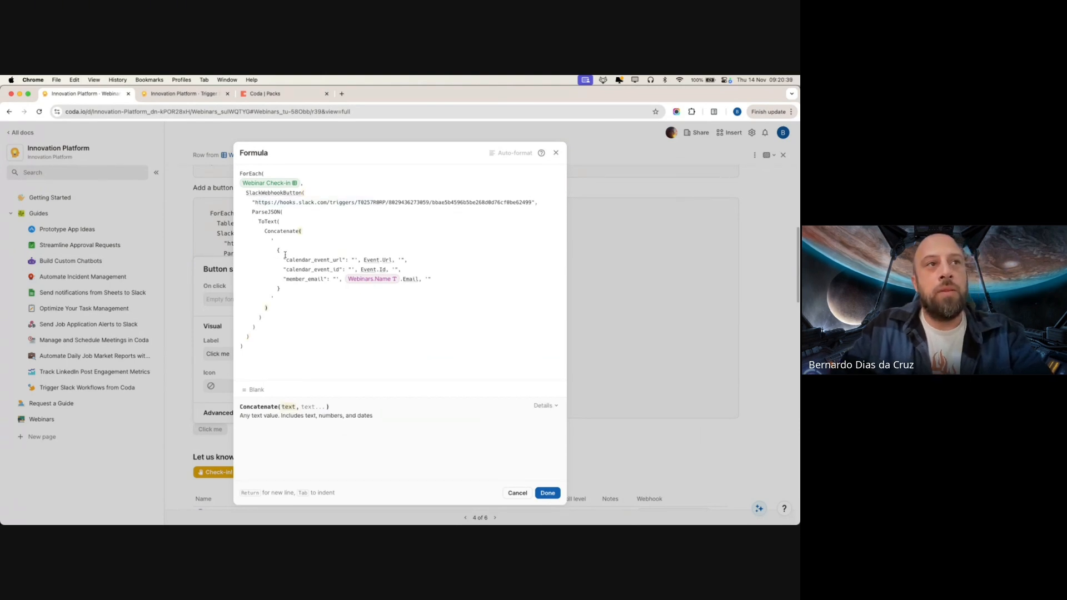
click(260, 212)
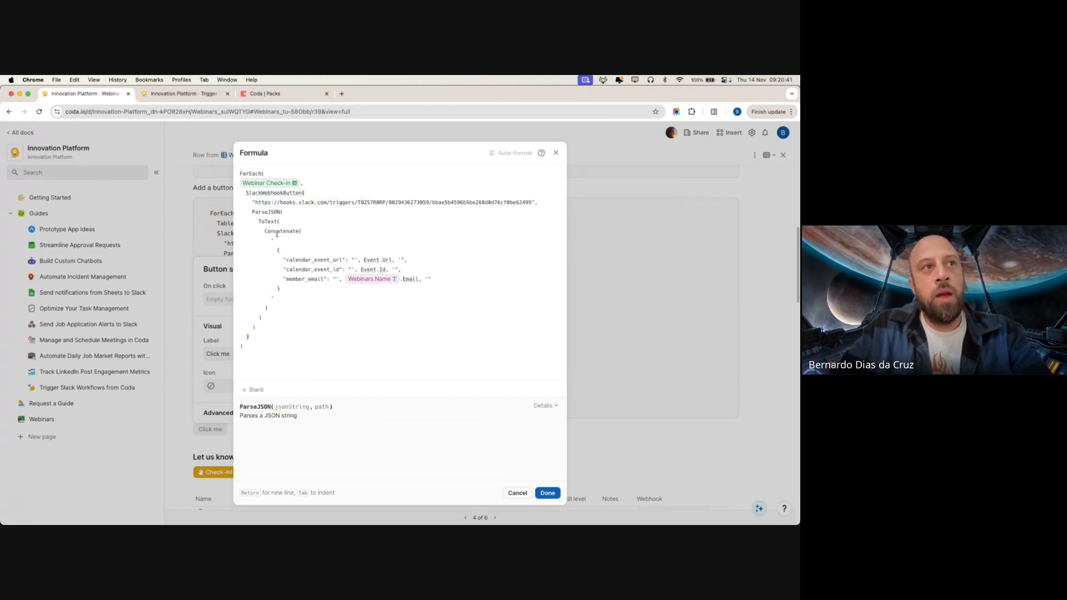
click(277, 232)
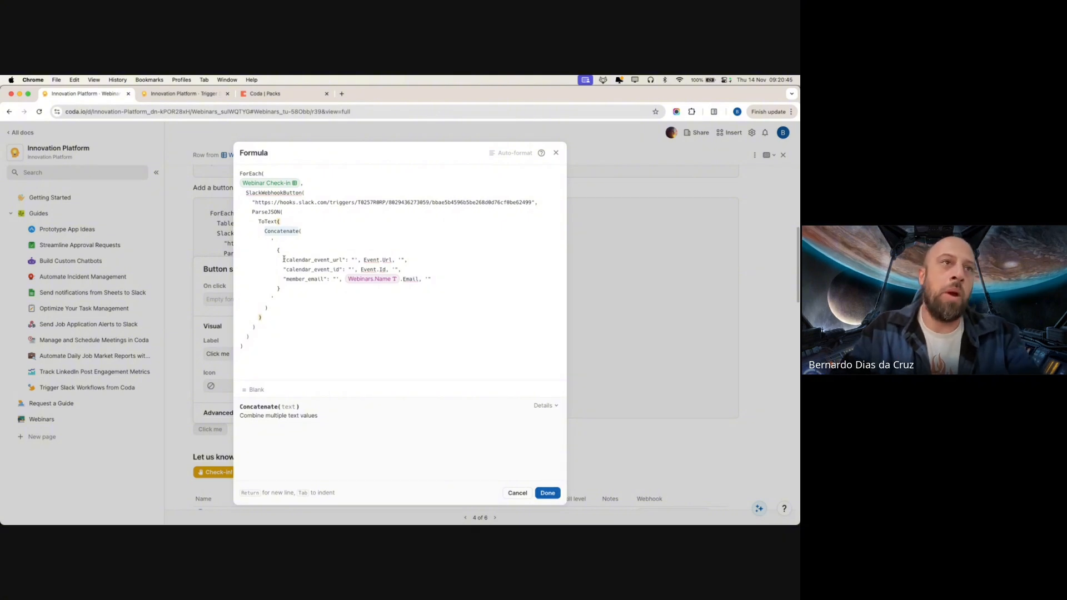
drag(283, 259, 391, 262)
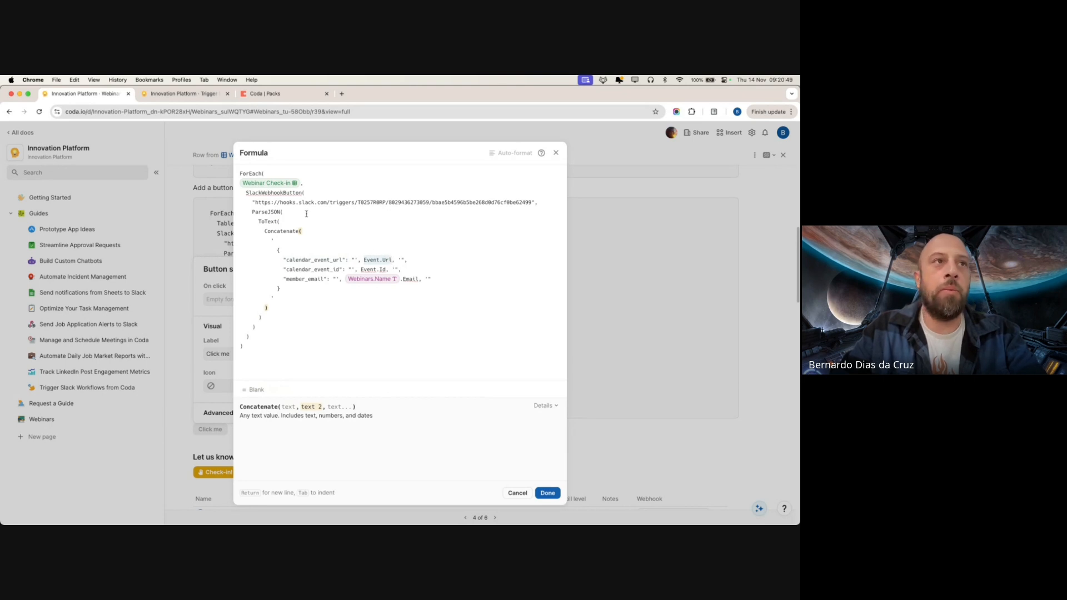
click(268, 221)
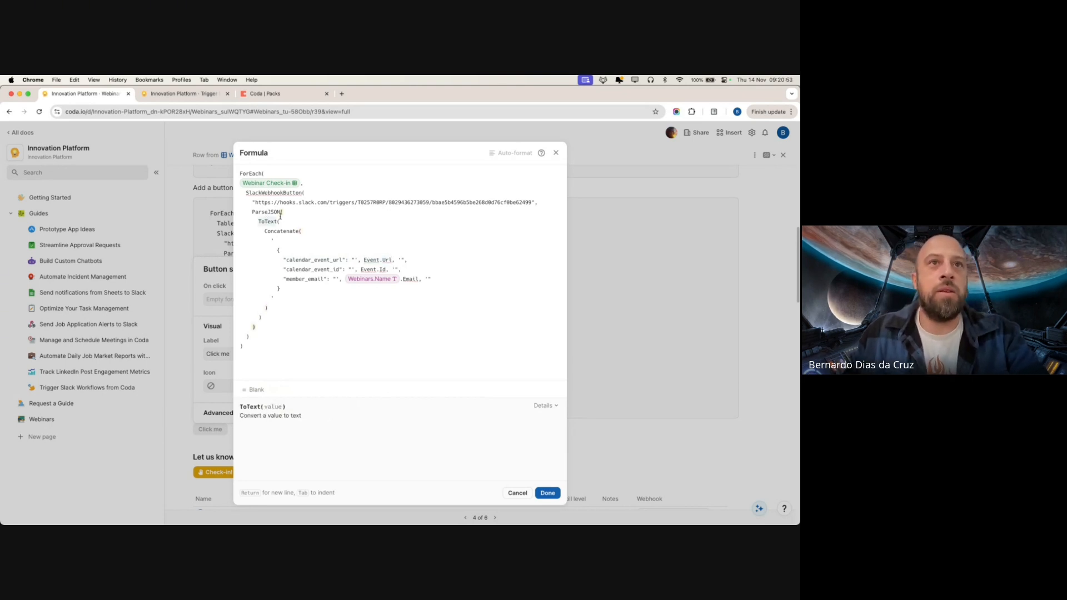
click(301, 256)
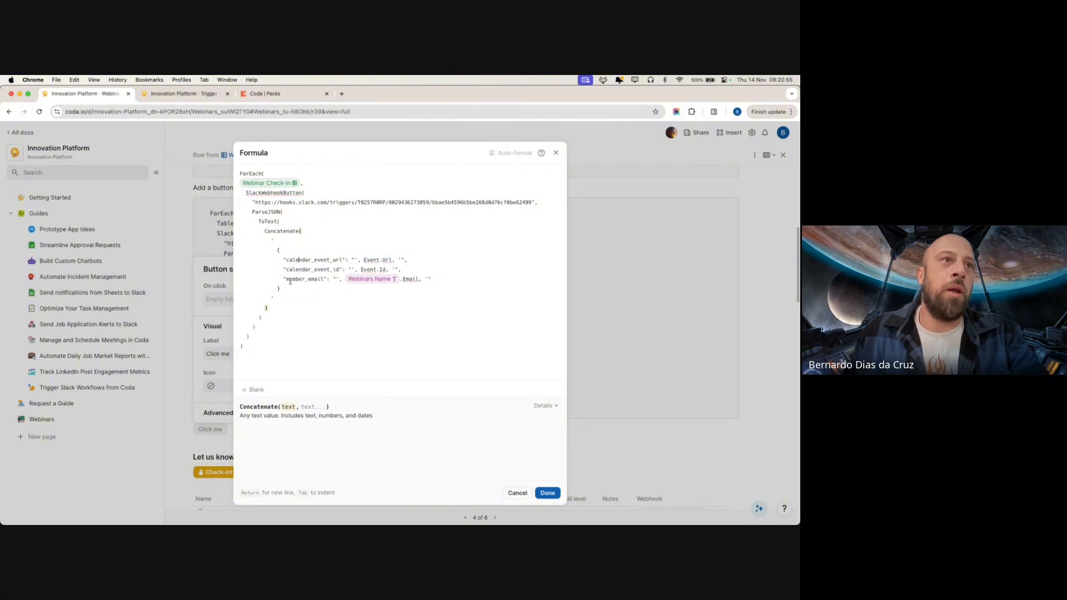
click(401, 259)
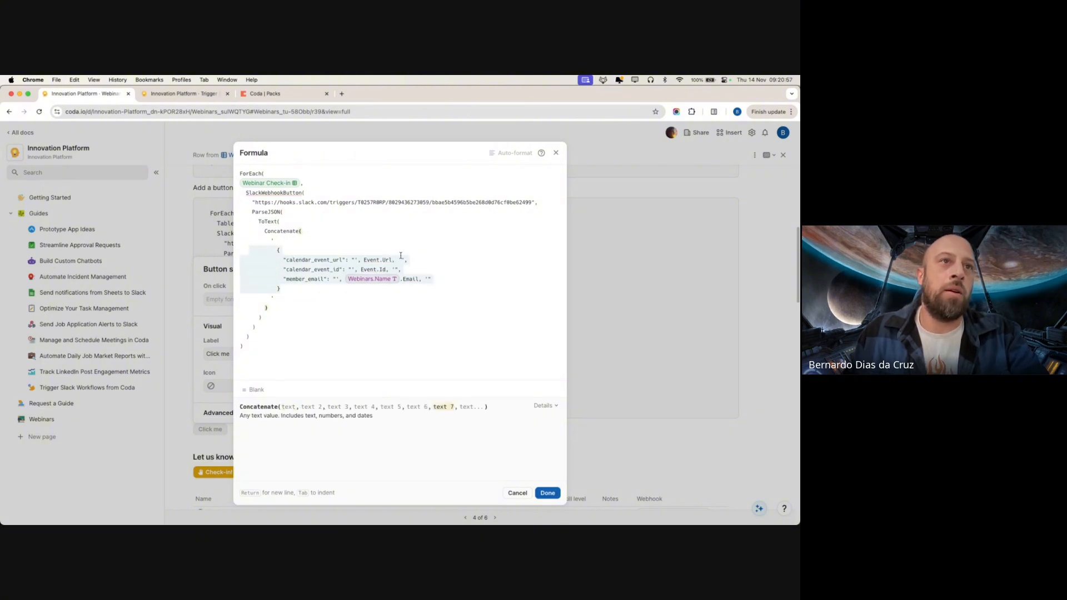
double_click(370, 260)
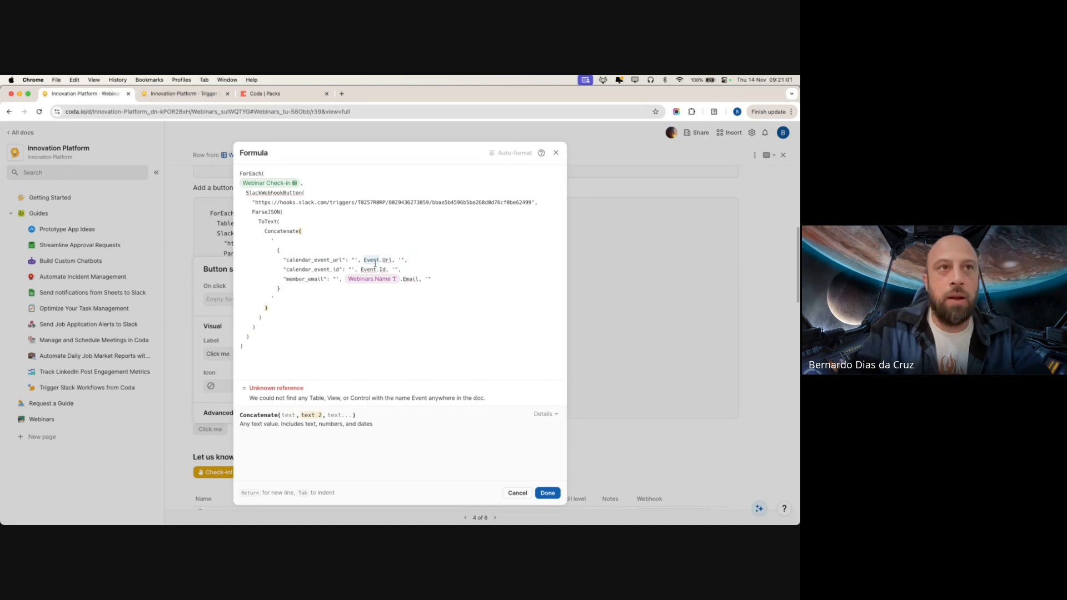
click(373, 259)
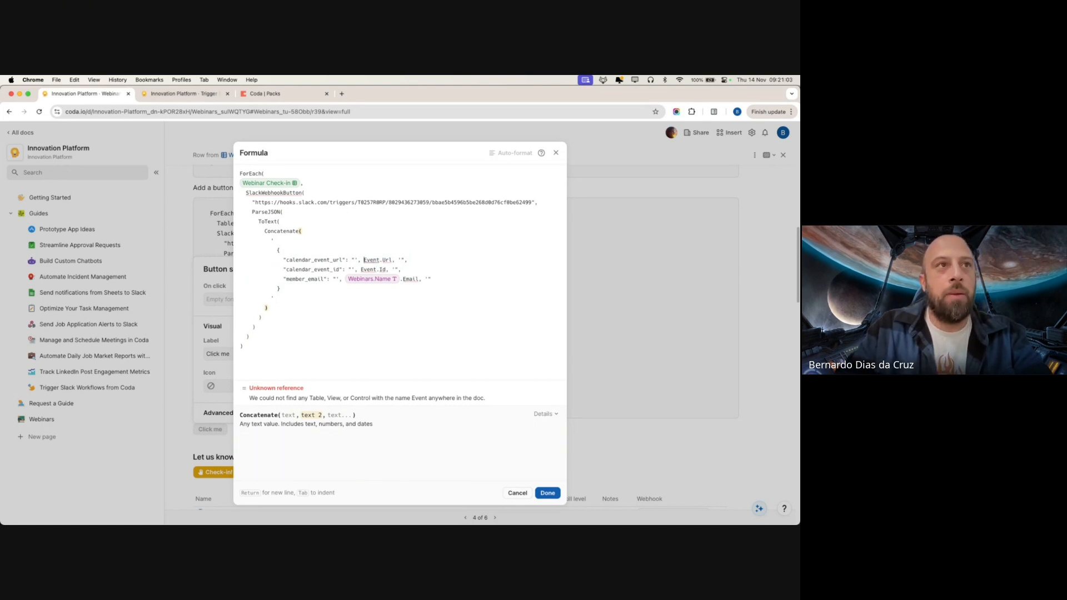
Delete the calendar_event_url and calendar_event_id lines from the JSON payload in the formula
click(357, 261)
key(shift+Down)
key(shift+Down)
key(BackSpace)
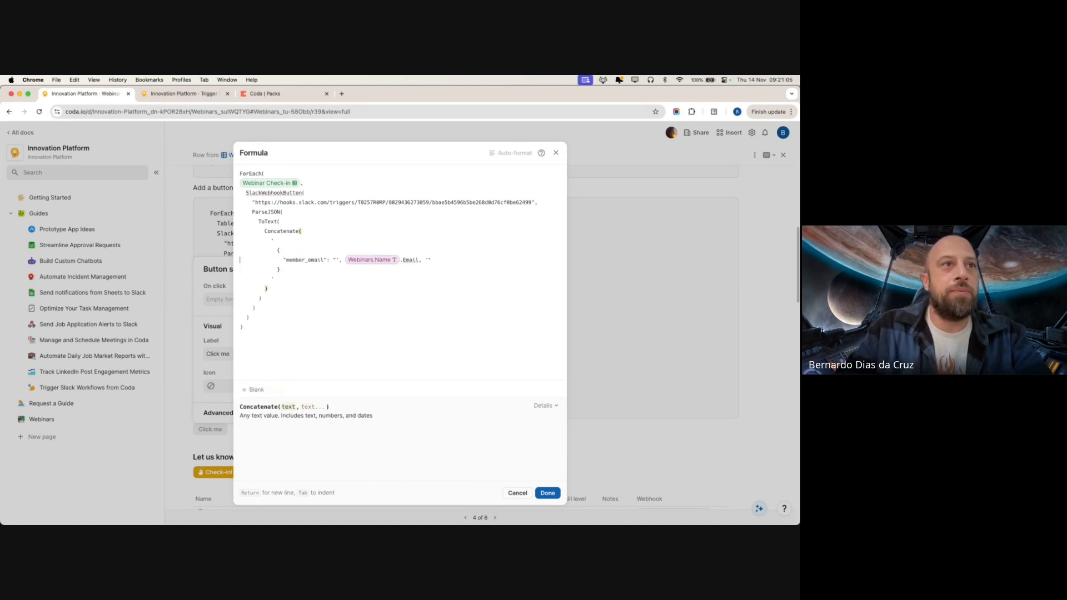
Replace the Webinars.Name.Email reference in the member_email line with CurrentValue
key(super+Right)
key(Left)
key(Left)
key(Left)
key(Left)
key(alt+BackSpace)
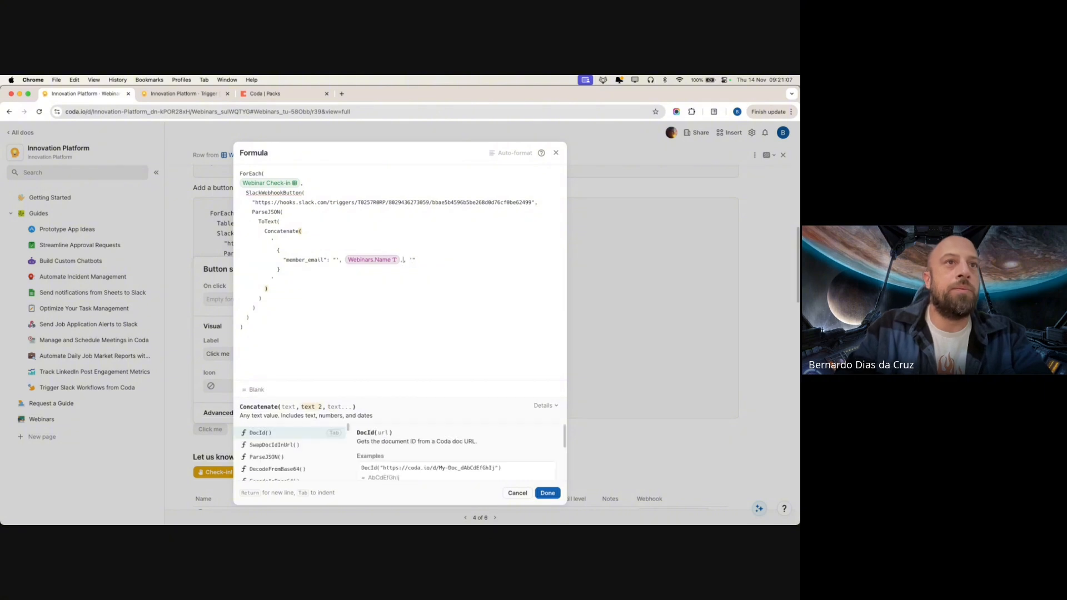
key(BackSpace)
key(BackSpace)
key(BackSpace)
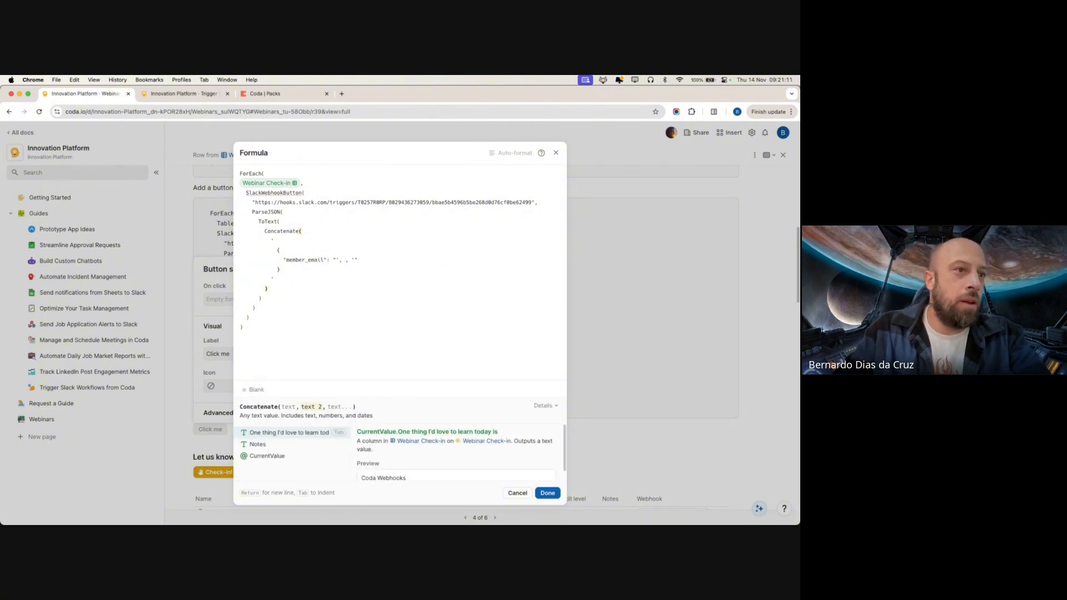
key(Down)
key(Down)
key(Tab)
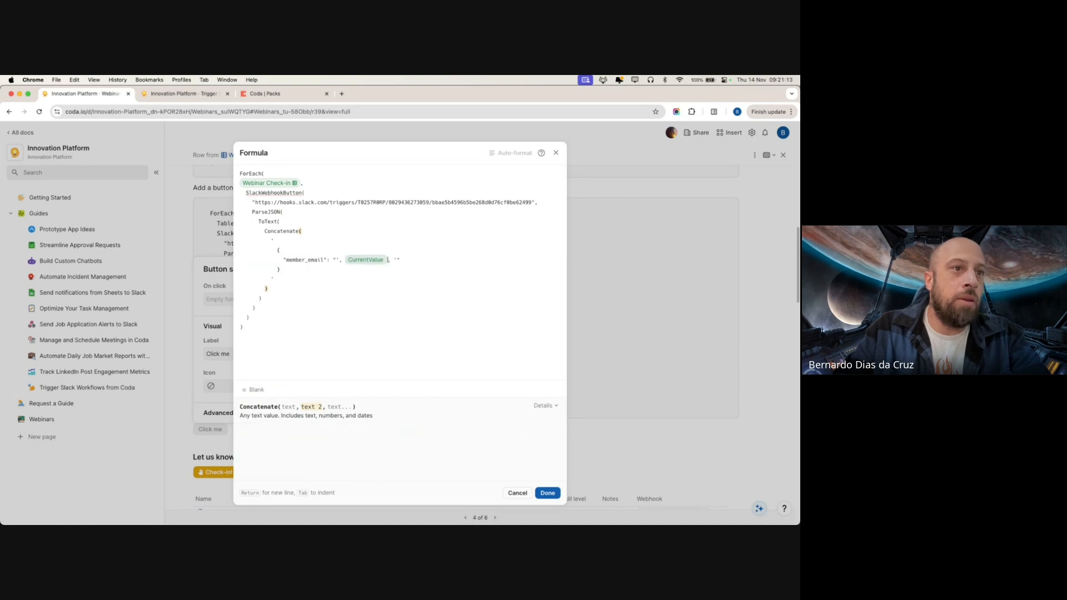
Add a dot after CurrentValue in the member_email line, browse the suggested Webinar Check-in columns, and close the expanded formula editor
text(.)
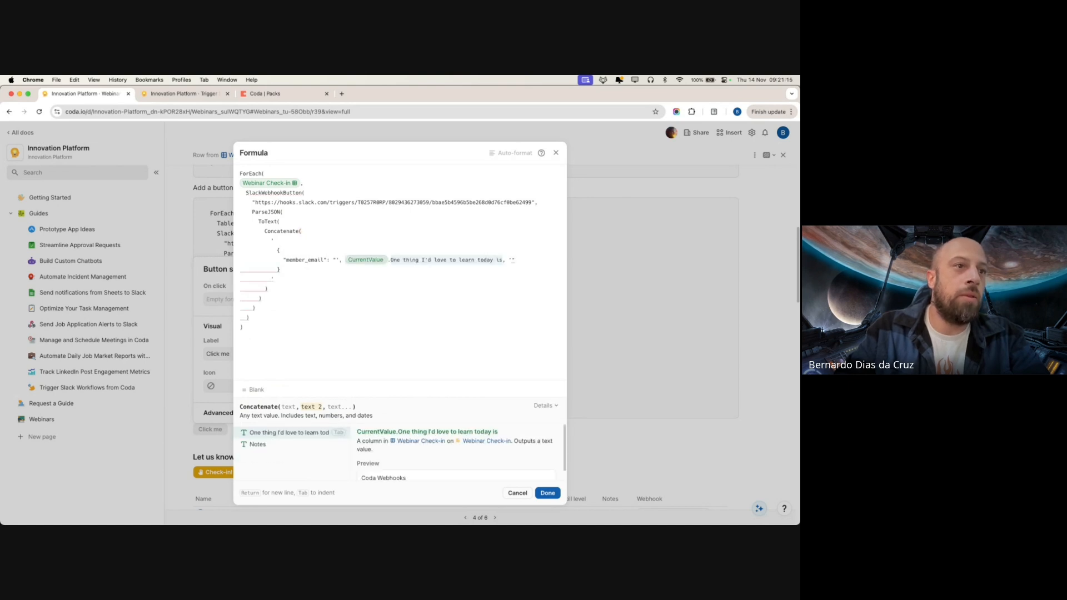
key(Down)
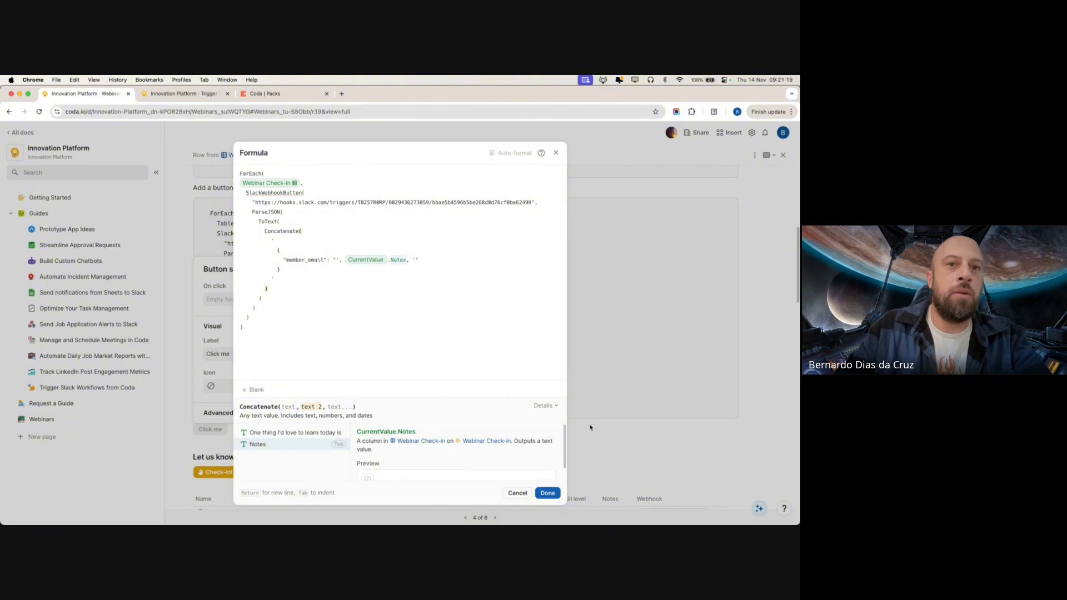
click(517, 493)
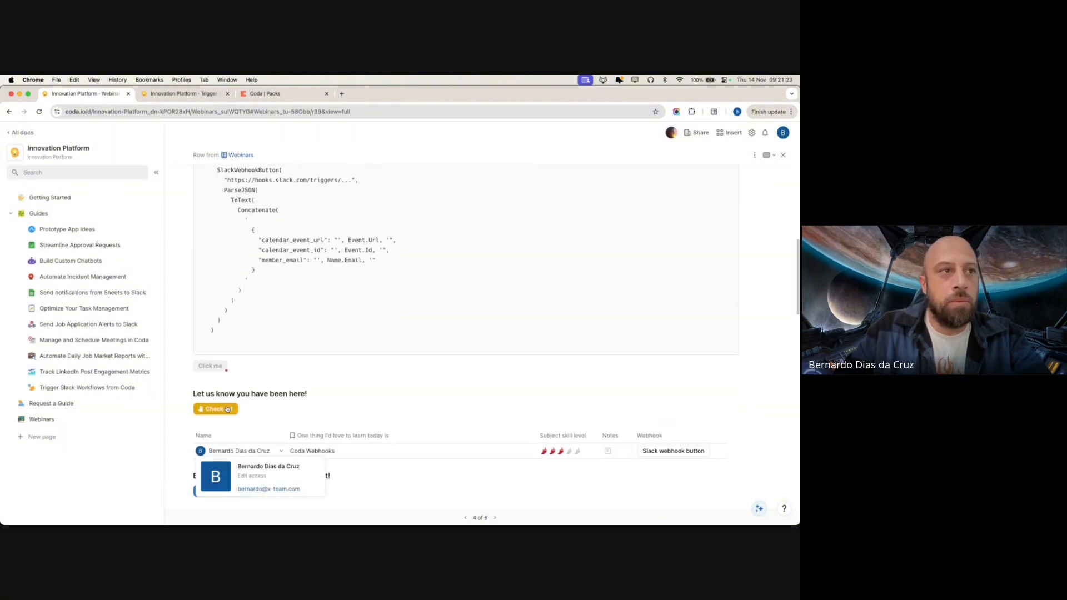
Reopen the Click me button's formula, complete the member_email reference as CurrentValue.Name.Email, and close the button settings
click(214, 366)
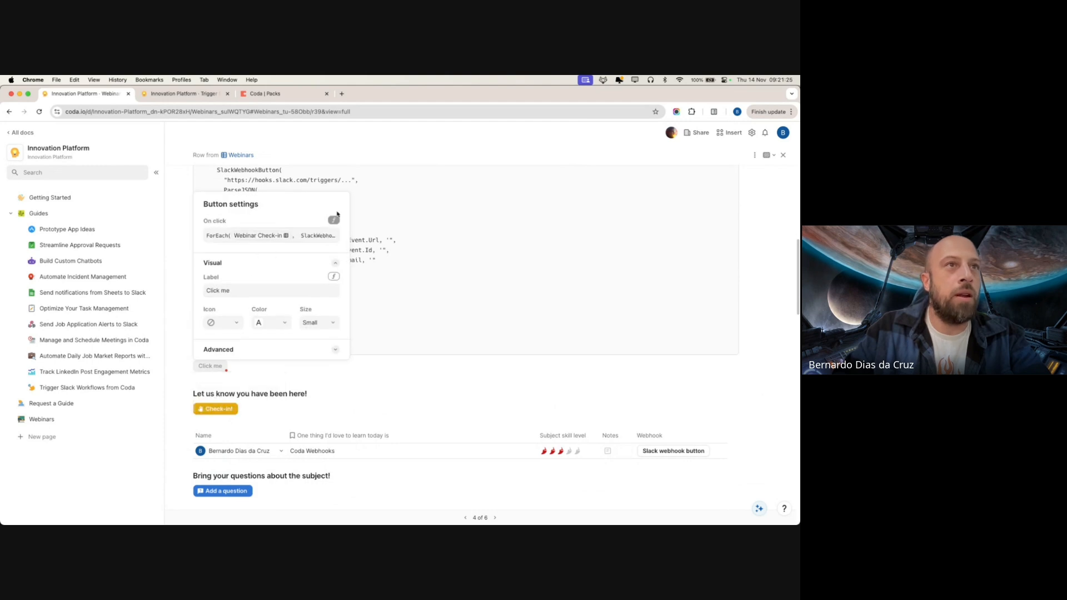
click(325, 235)
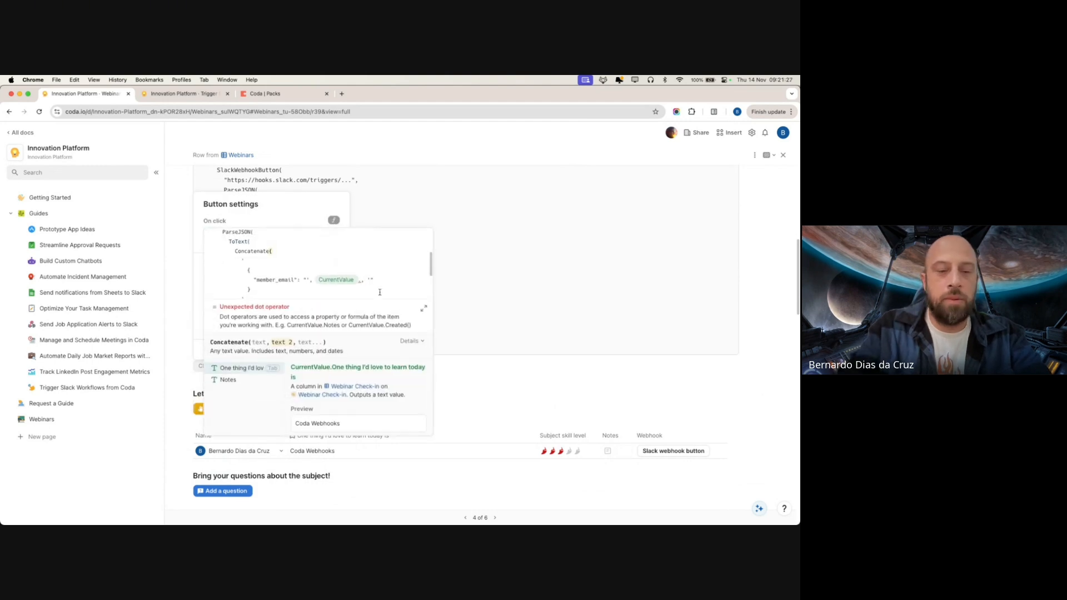
key(Tab)
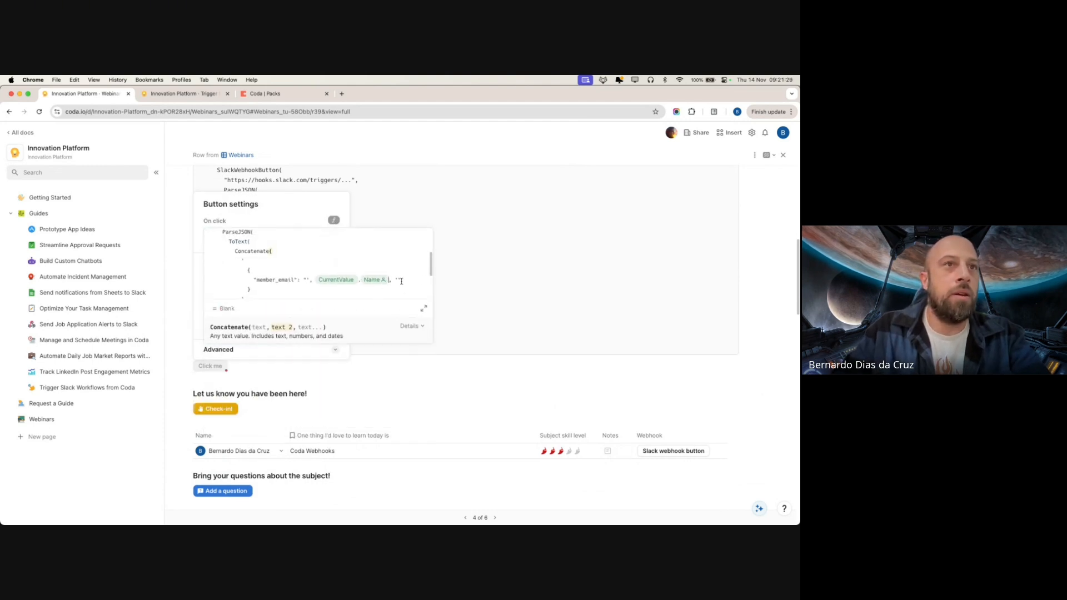
key(BackSpace)
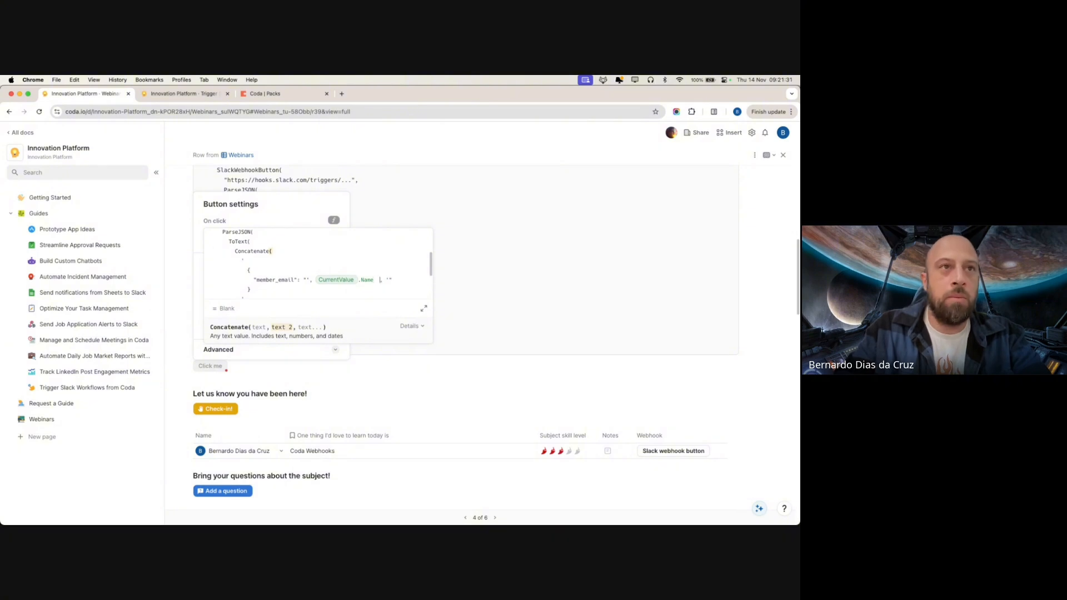
key(Return)
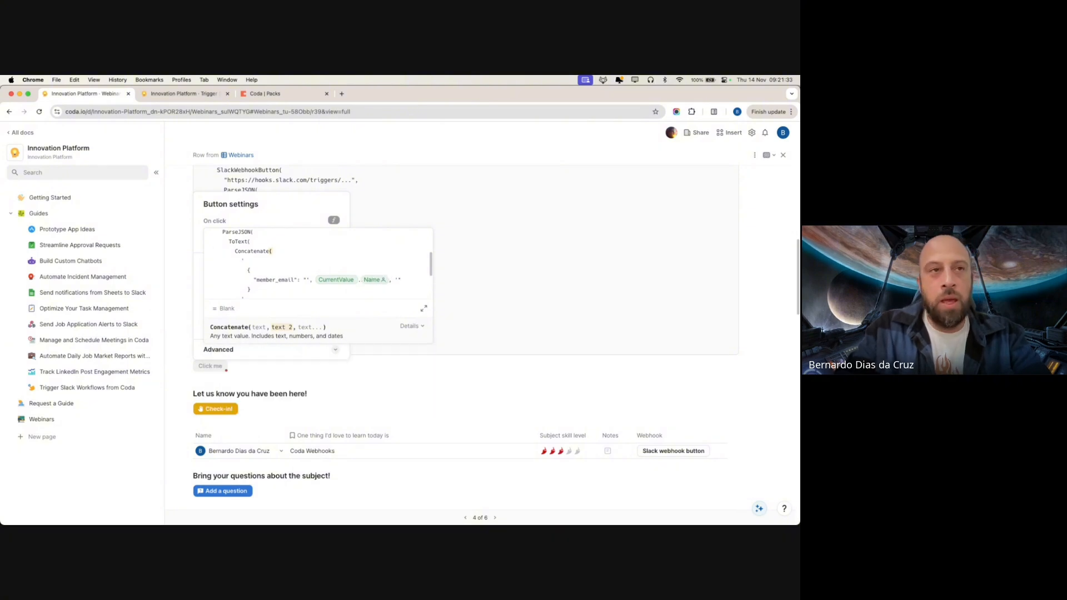
text(.Email)
key(Return)
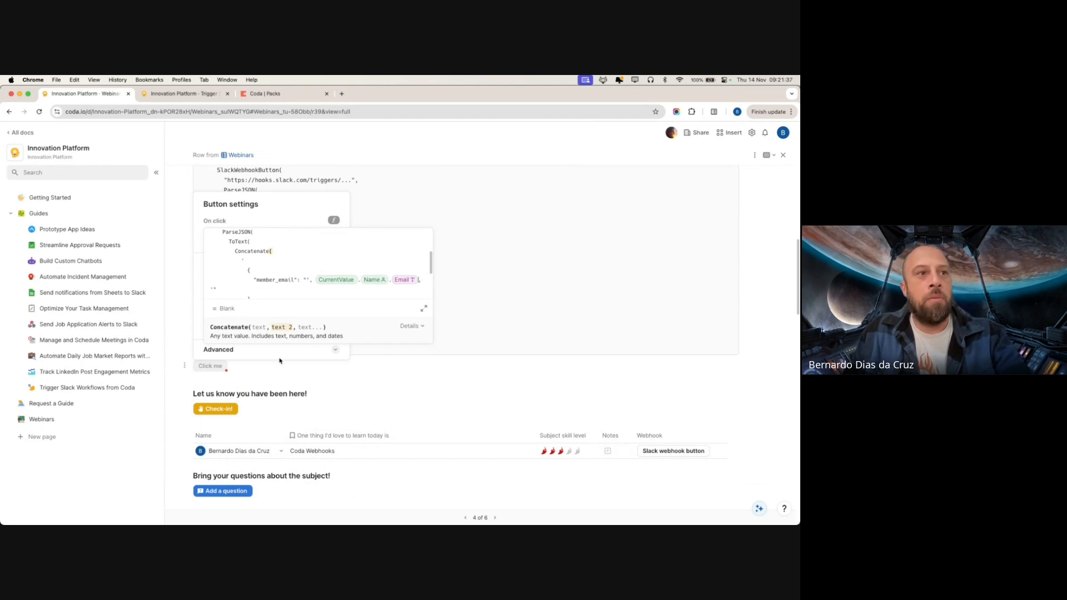
click(290, 202)
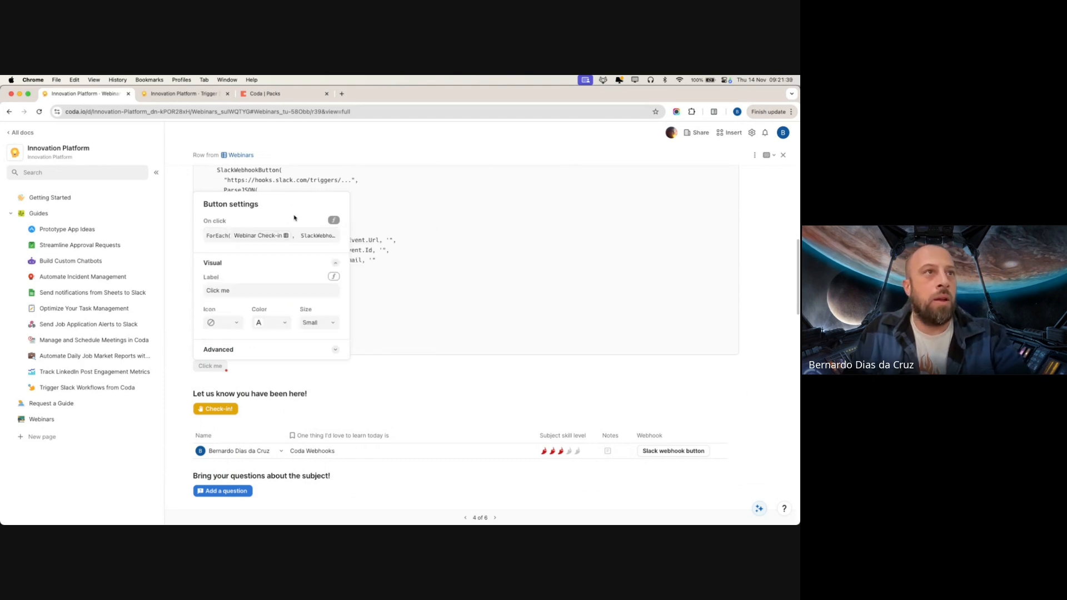
click(359, 384)
Open the column options of the Name column in the check-in table
click(277, 450)
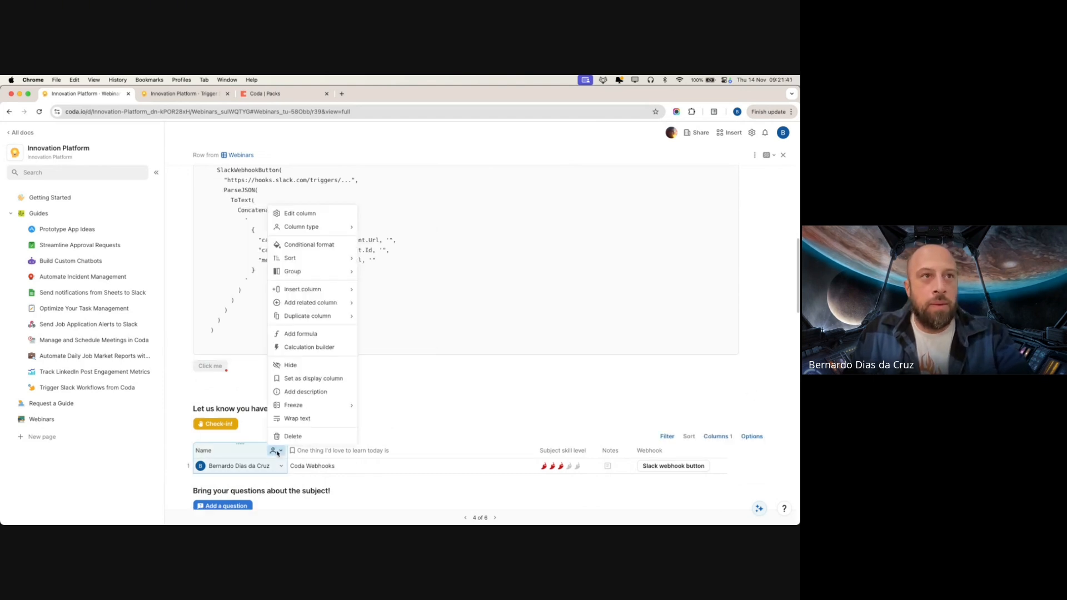
Review the People column settings and available column types for the Name column in the check-in table
mouse_move(298, 232)
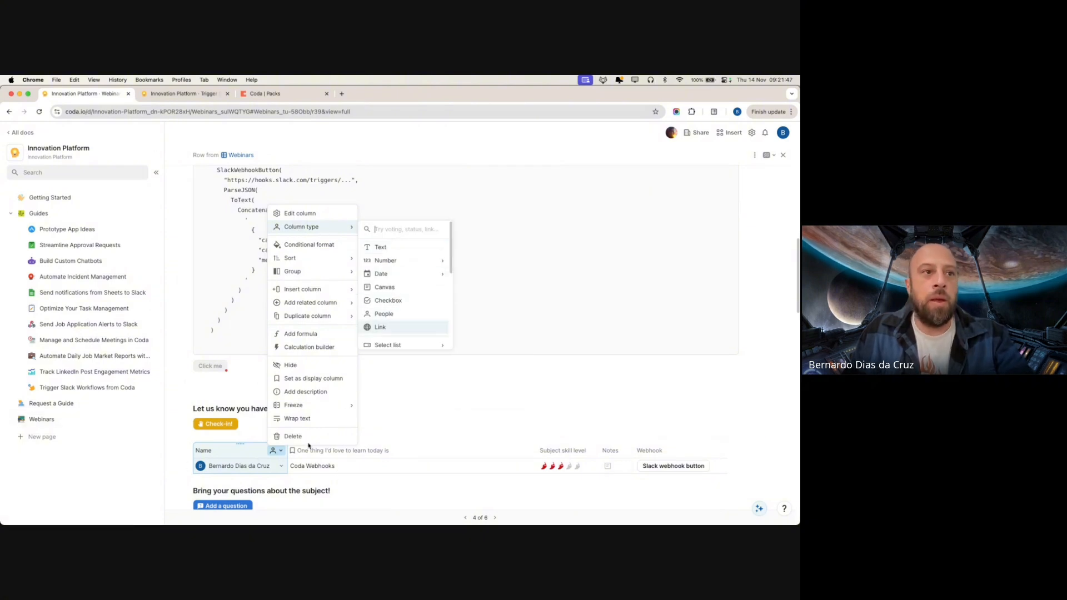
click(303, 214)
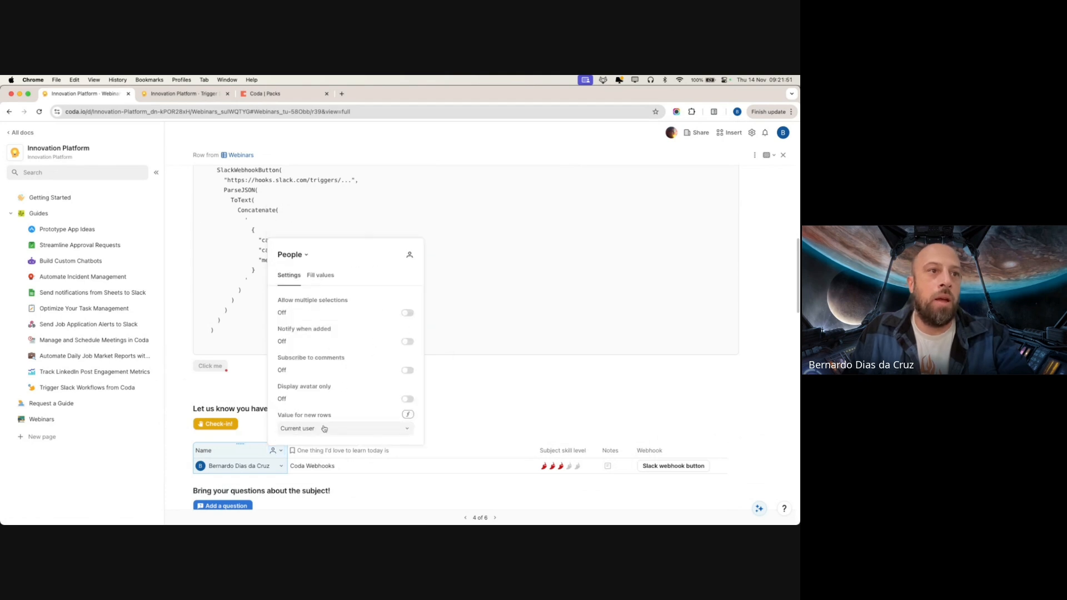
click(409, 255)
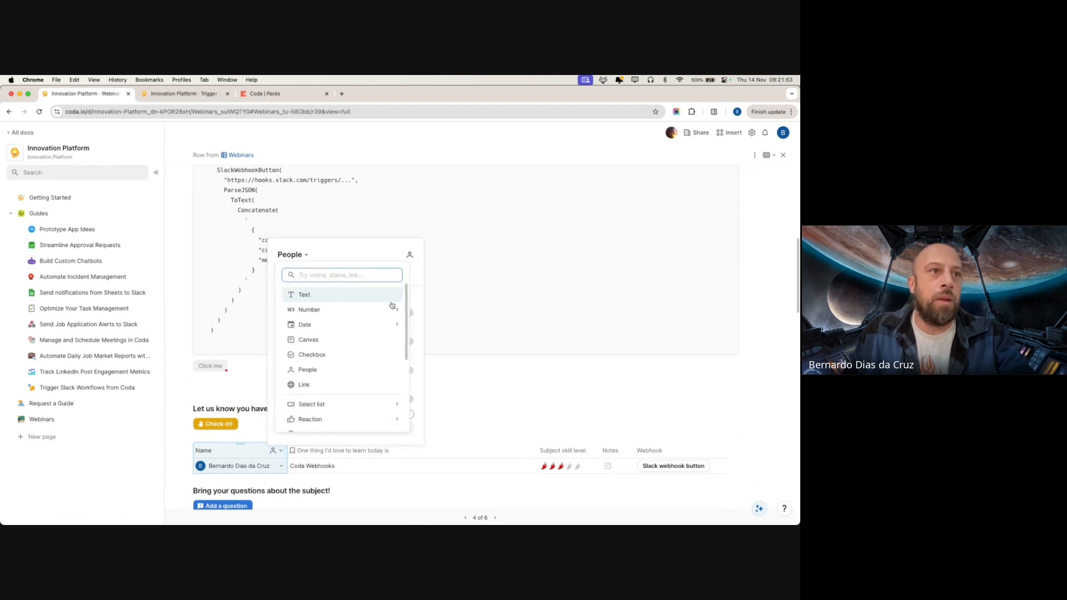
click(307, 255)
click(306, 255)
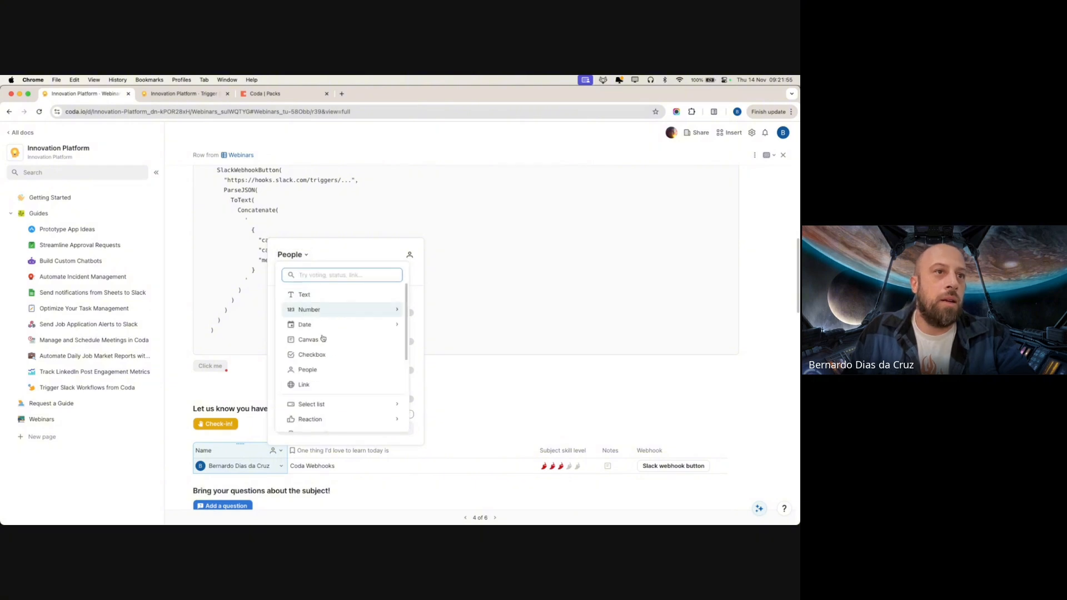
click(476, 403)
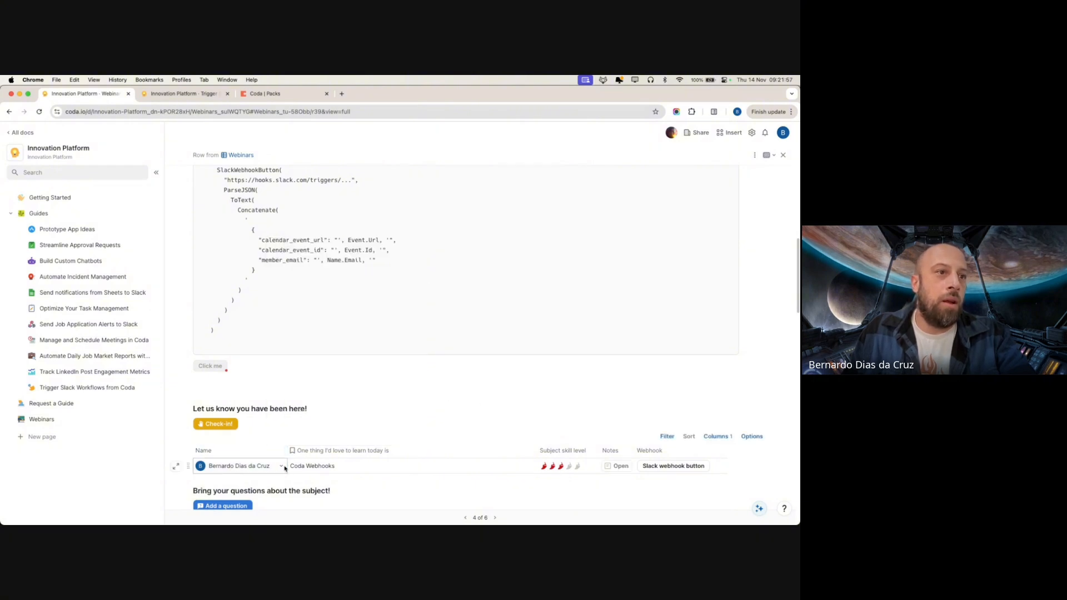
click(282, 466)
click(383, 421)
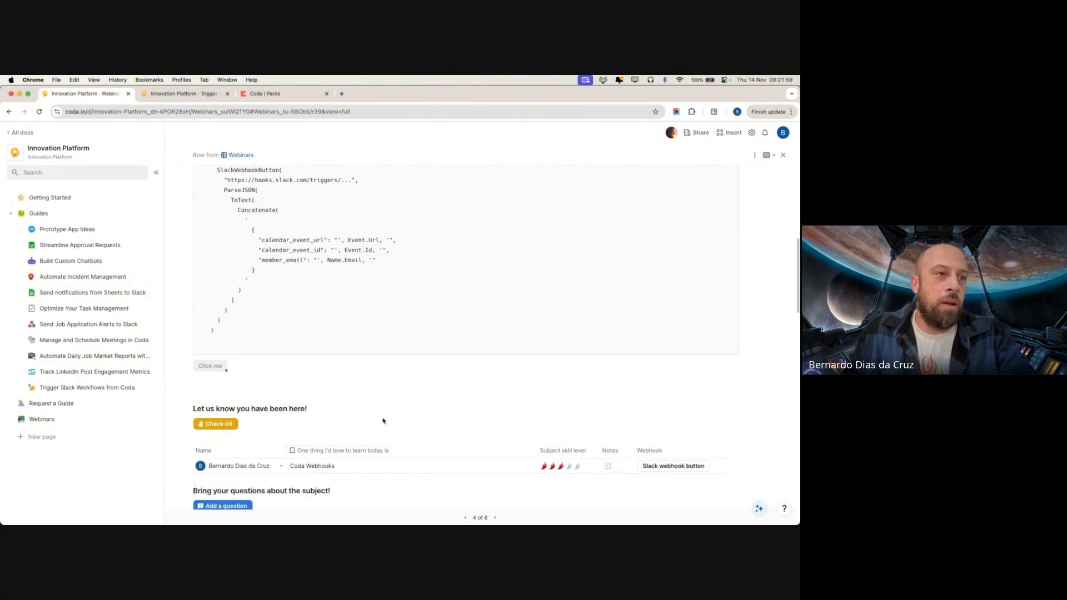
Replace the unrecognised function name in the Click me button's ForEach action formula with the SlackWebhook pack's SlackWebhookButton
click(214, 366)
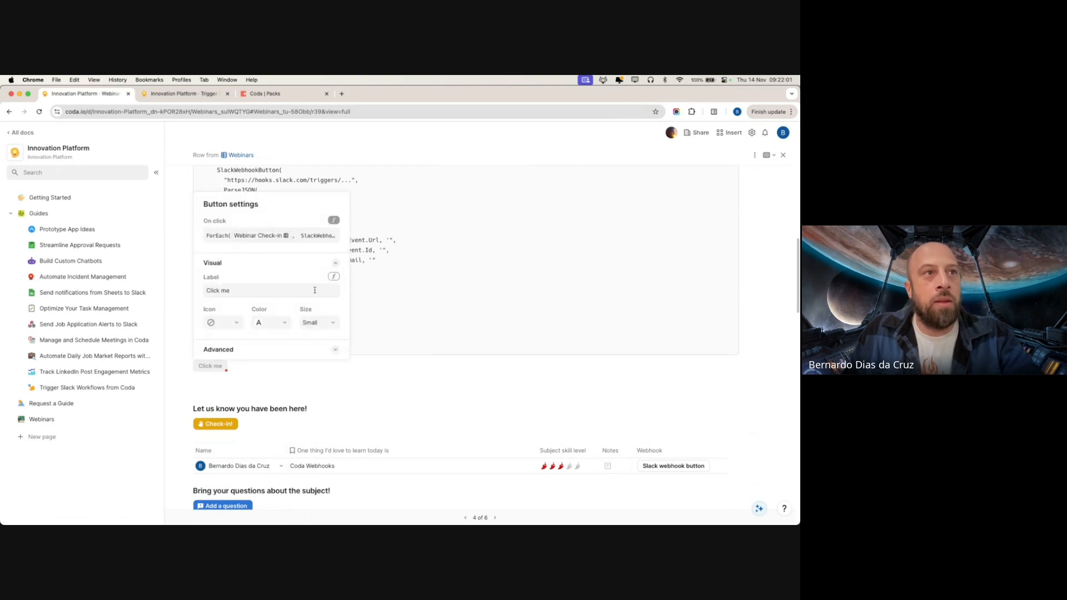
click(300, 239)
scroll(275, 286, down, 3)
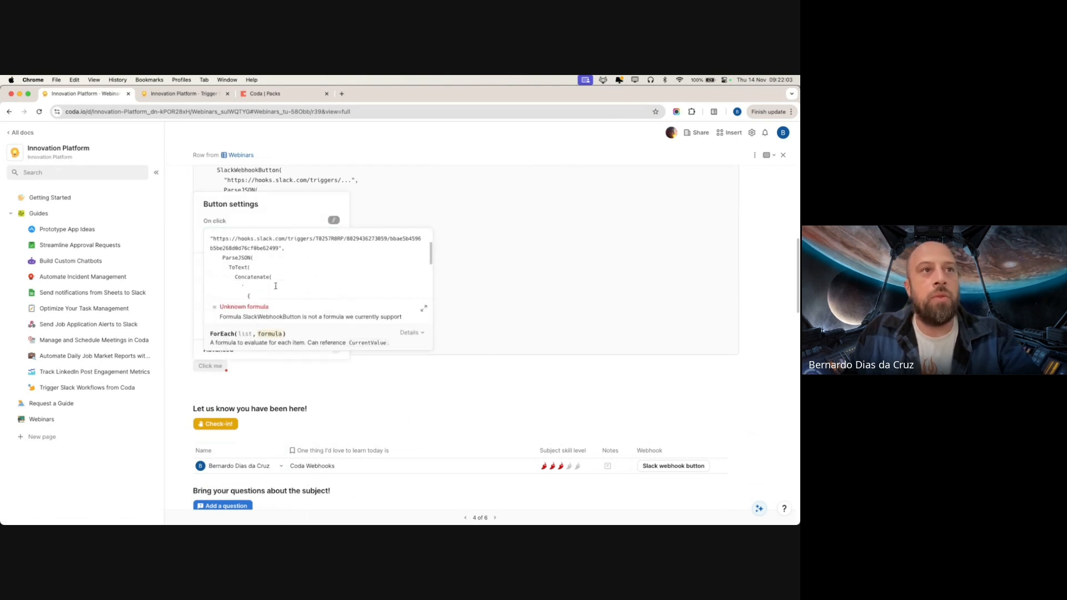
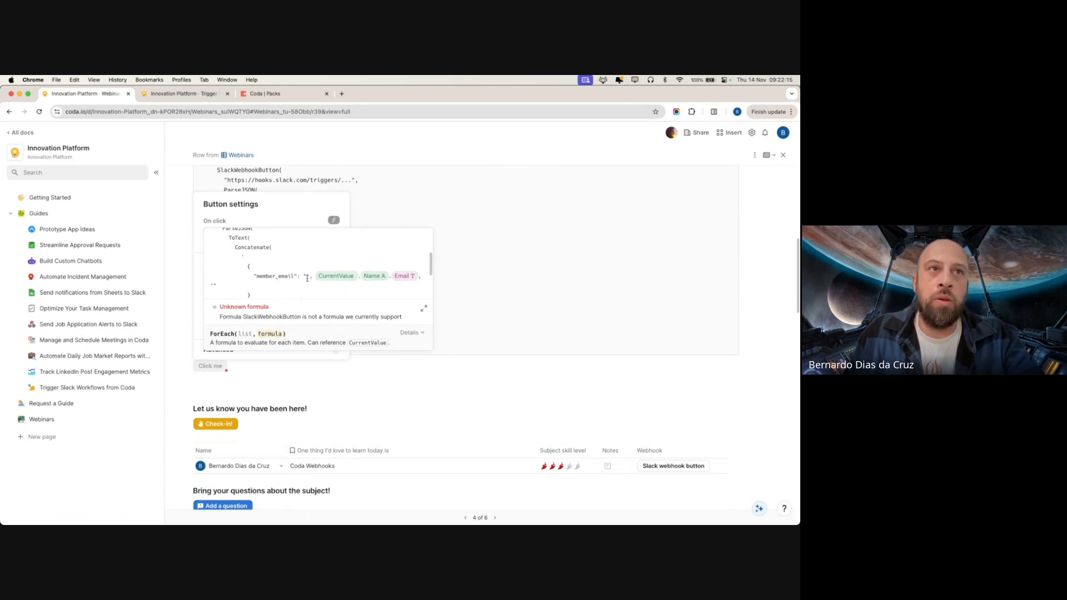
click(265, 276)
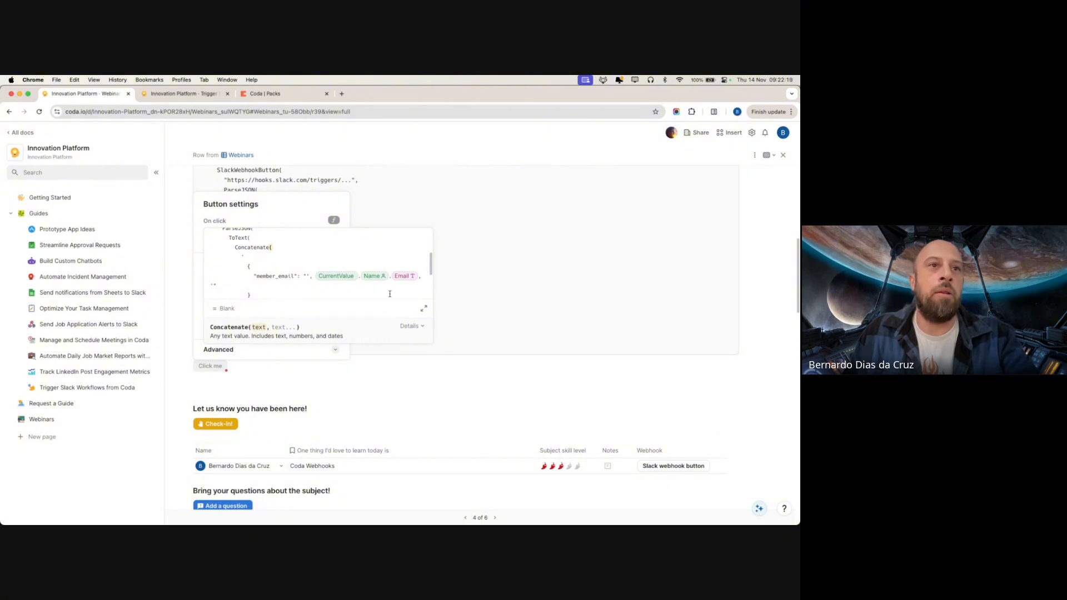
scroll(273, 285, up, 5)
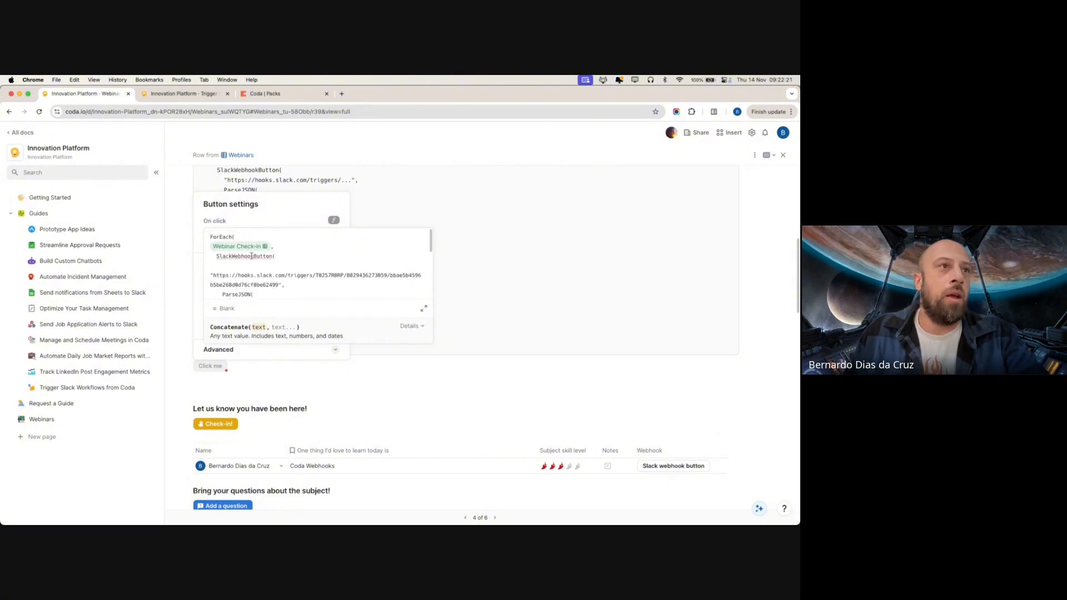
click(272, 257)
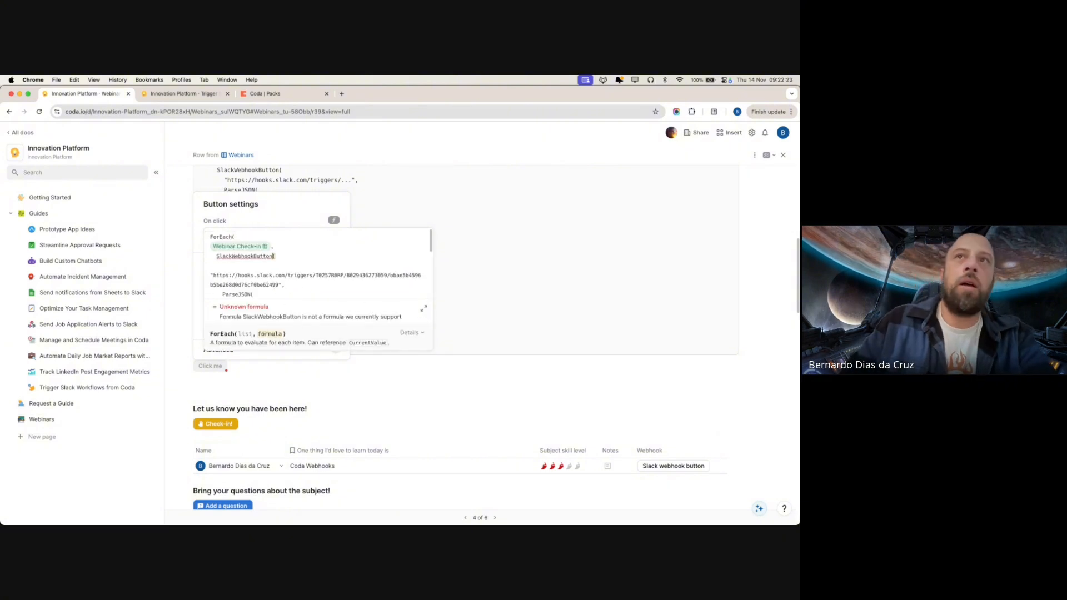
key(alt+BackSpace)
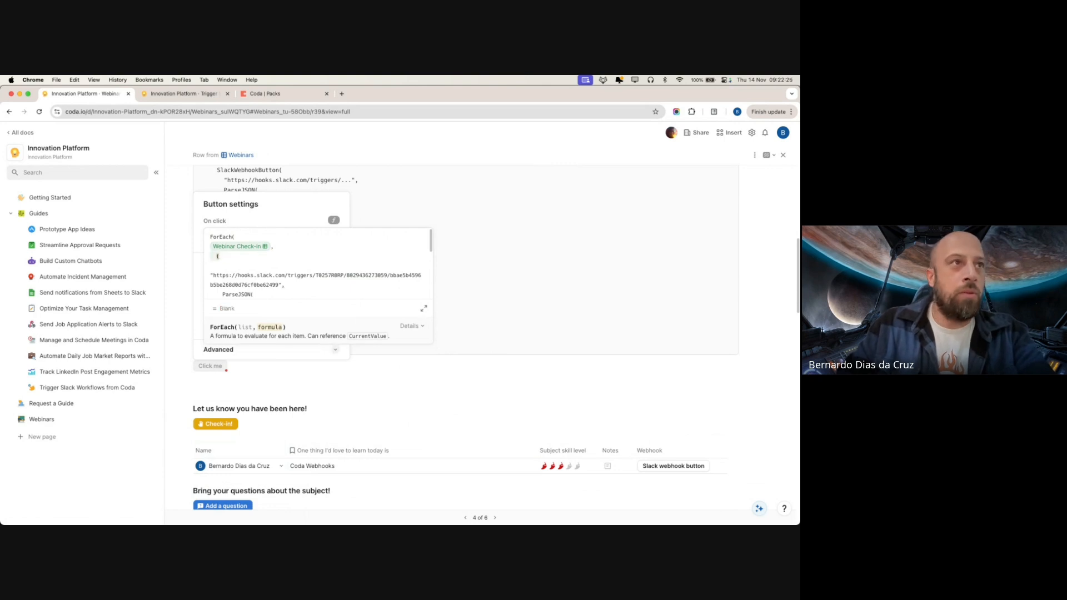
text(S)
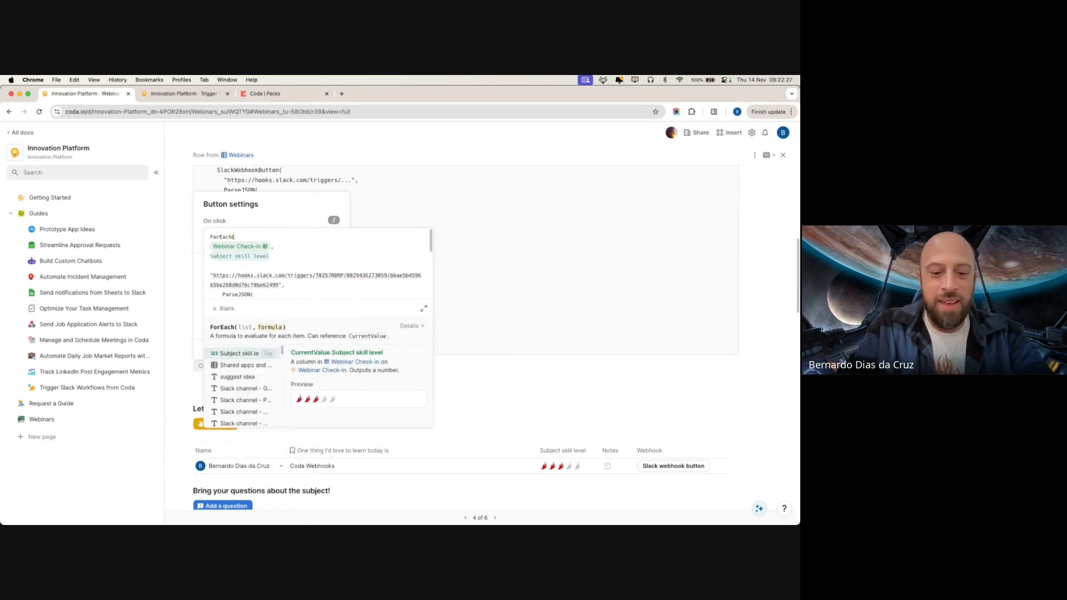
text(l)
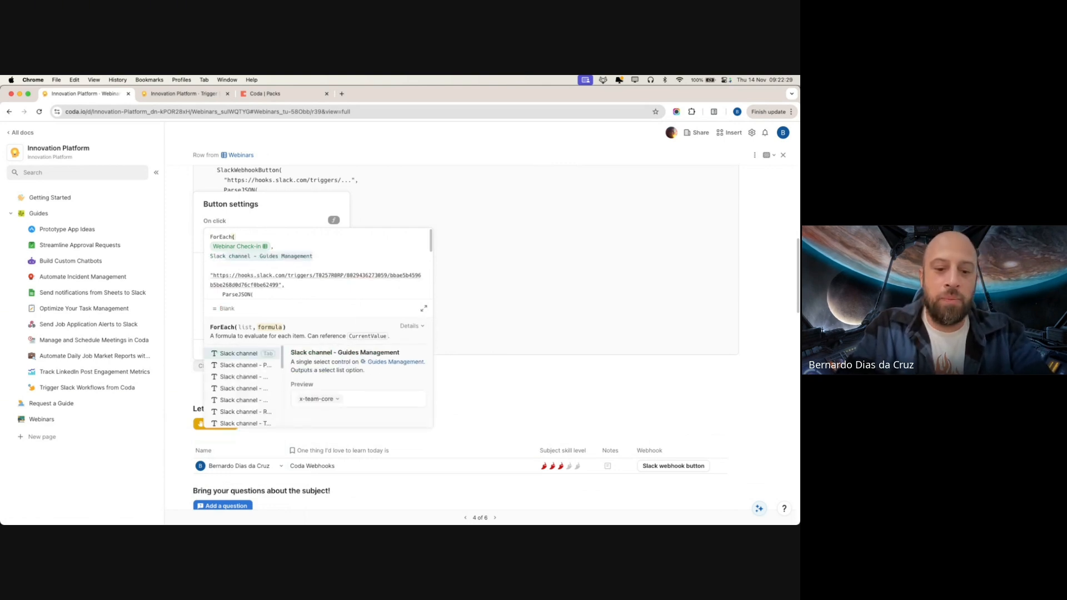
text(ackWe)
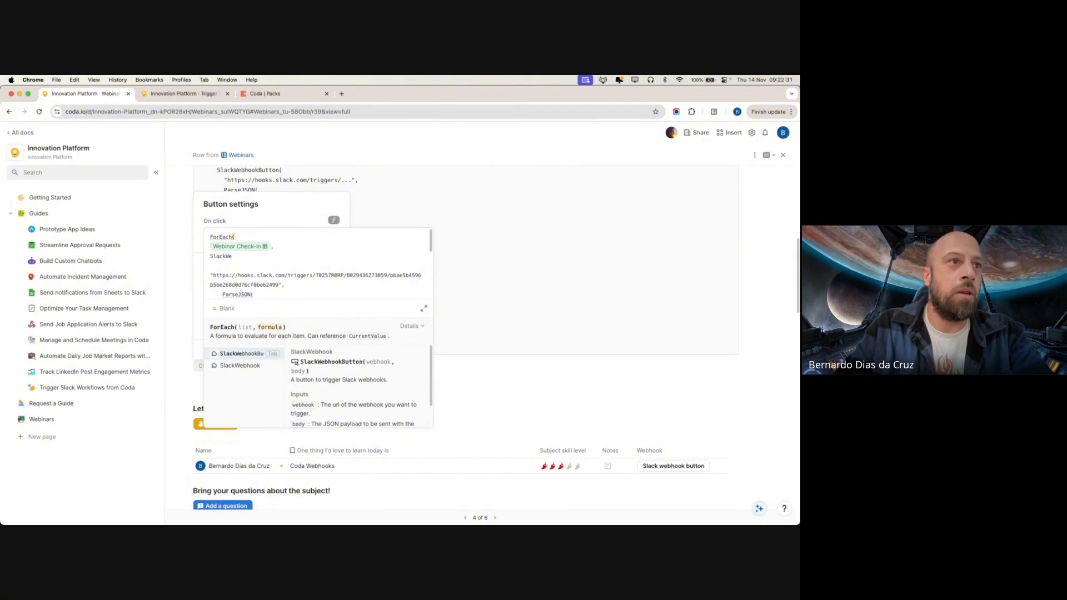
key(Tab)
Remove the leftover characters and blank line between SlackWebhookButton and the webhook URL, then save the button's formula
key(Delete)
key(Delete)
key(Delete)
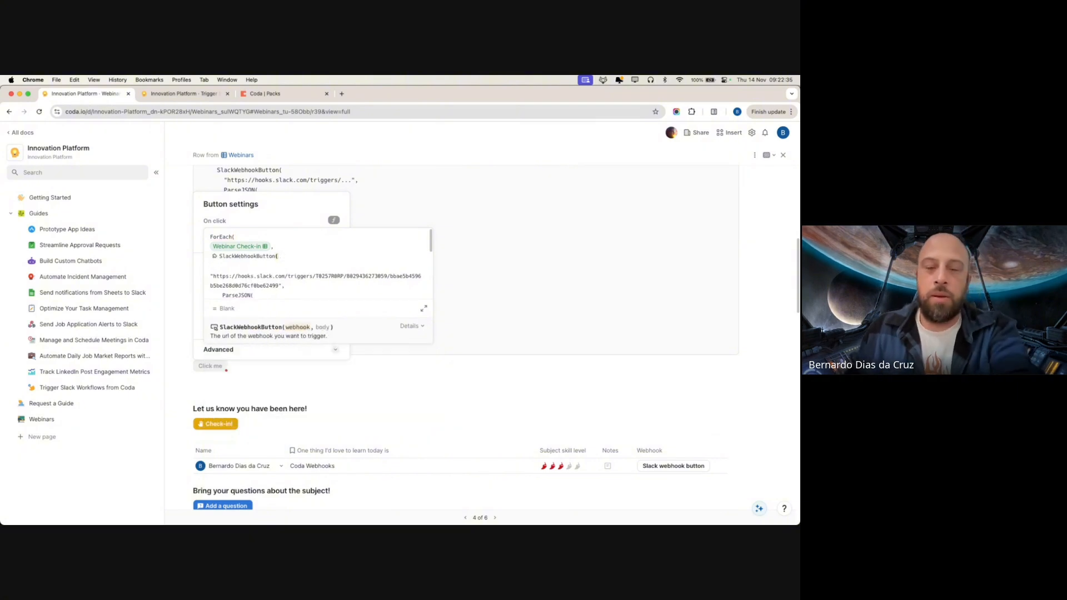
key(Delete)
click(423, 309)
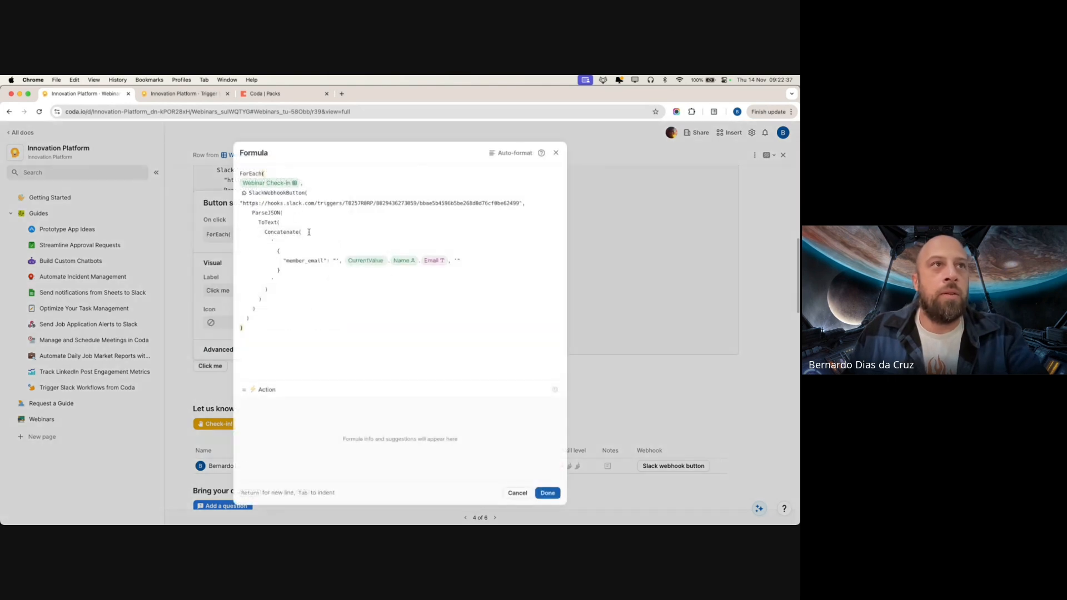
click(547, 493)
click(254, 373)
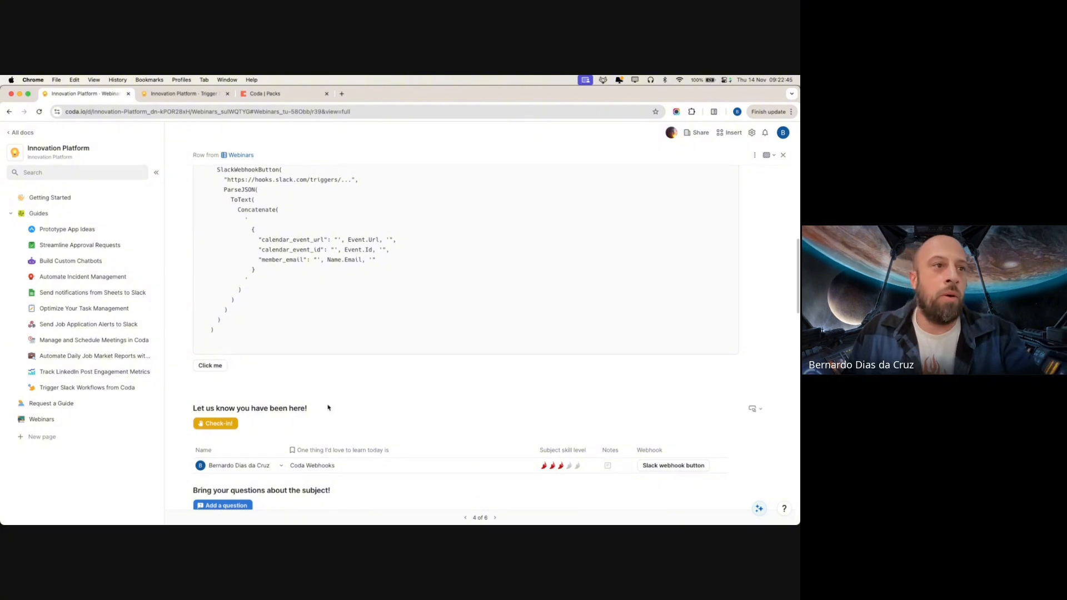
Run the Click me button to trigger the Slack webhook for every check-in row
scroll(328, 408, down, 2)
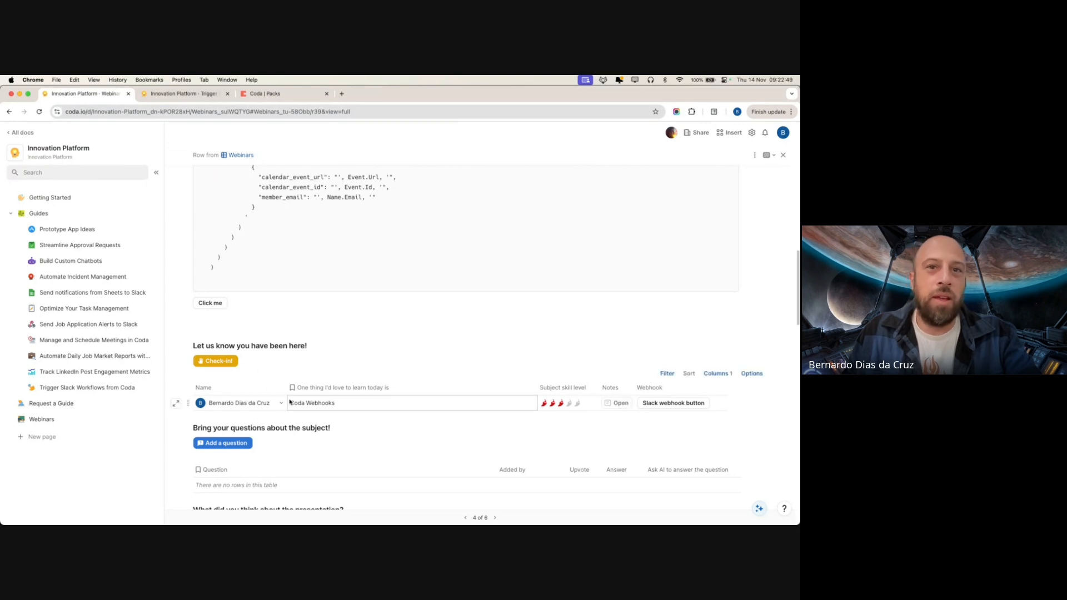
scroll(407, 350, down, 1)
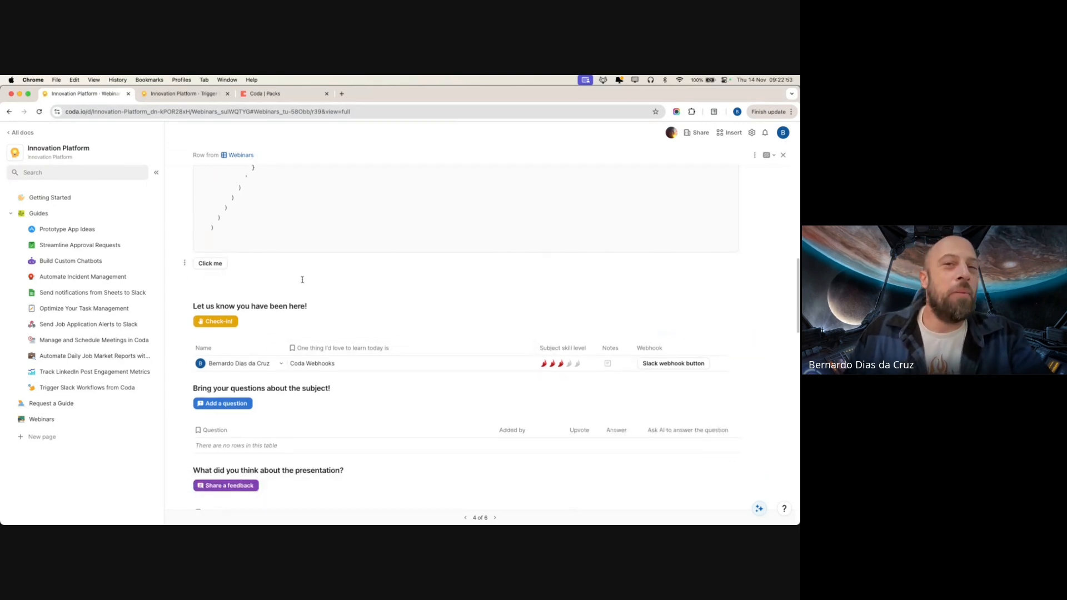
click(211, 265)
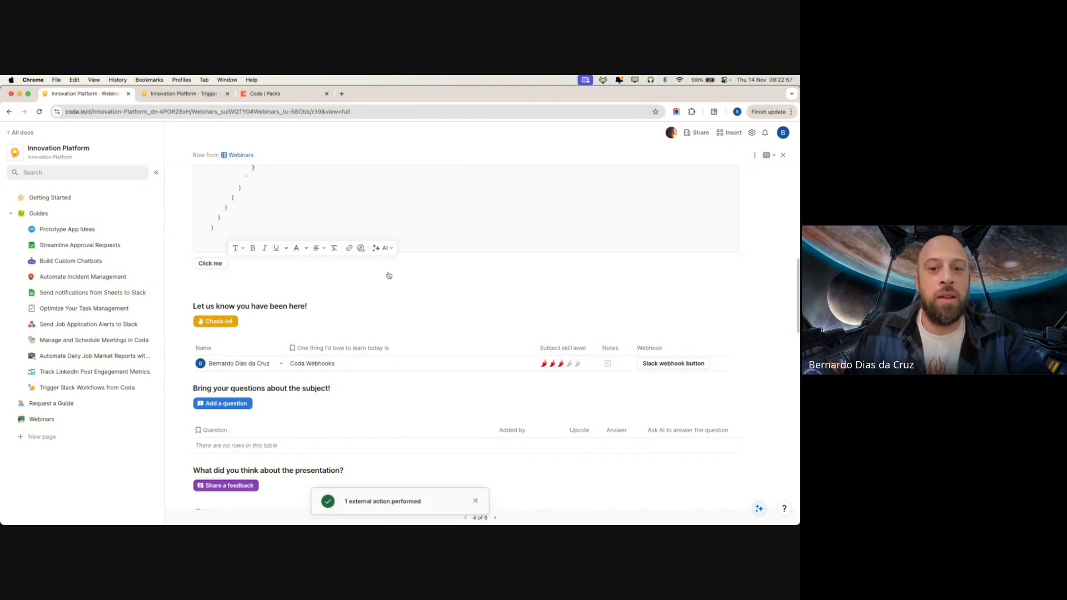
Switch to Slack and check the latest Untitled Workflow message in the activity feed
key(super+Tab)
click(231, 195)
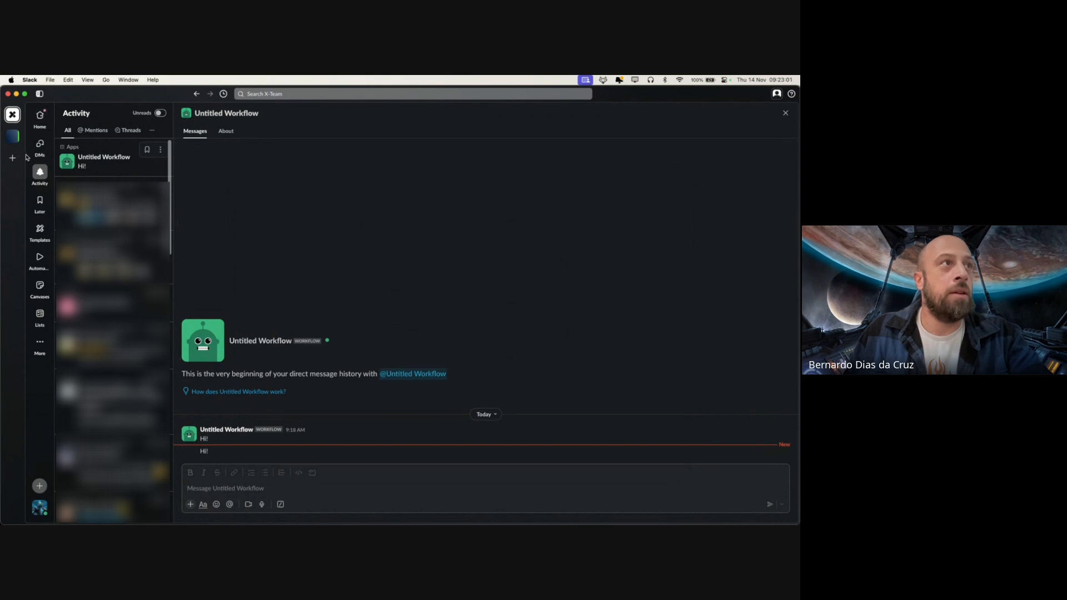
click(40, 257)
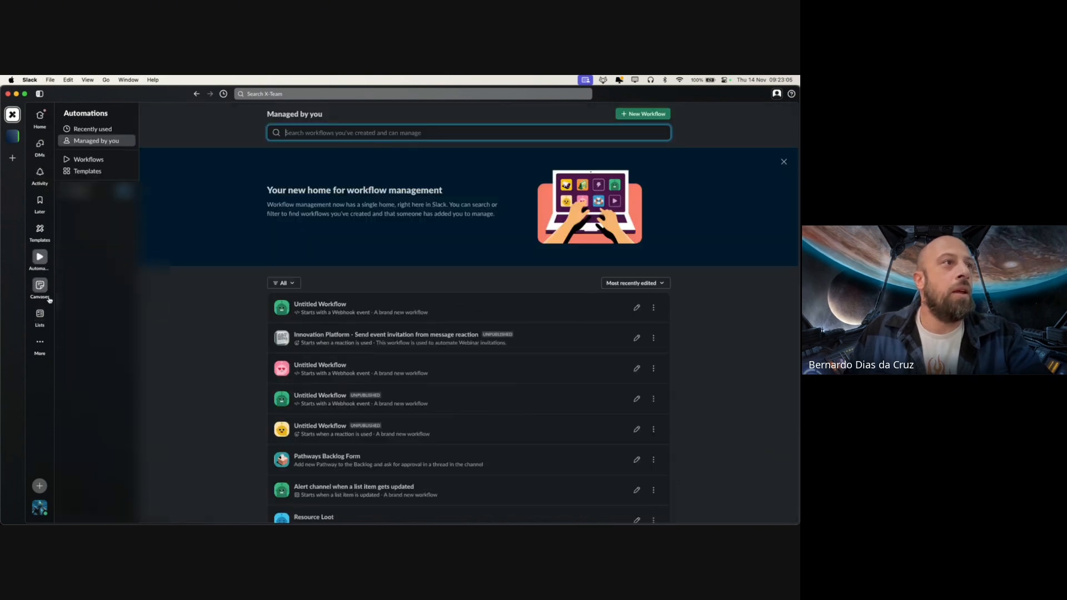
click(36, 150)
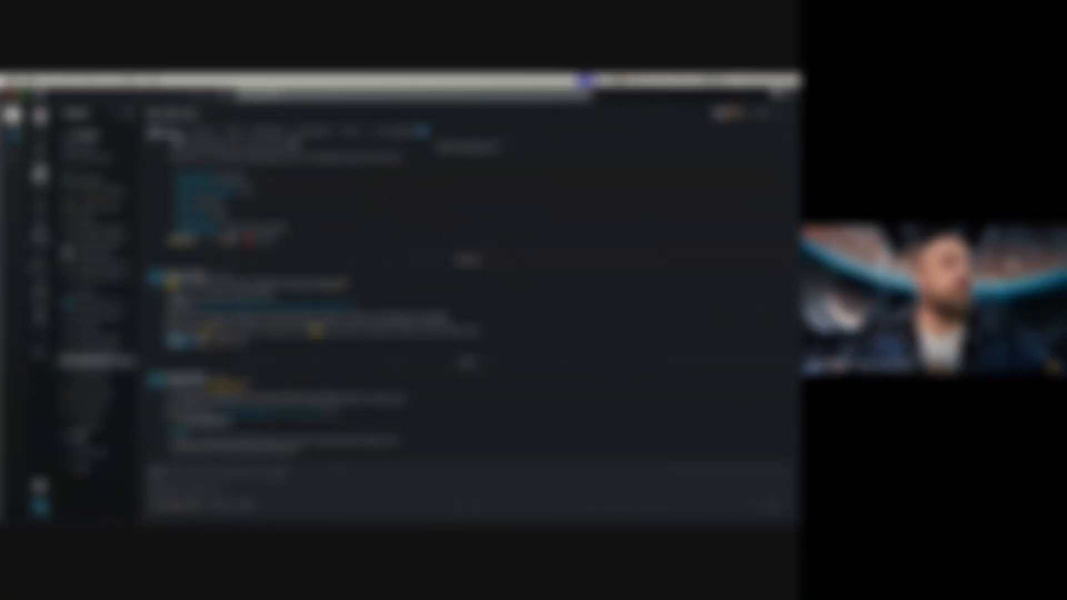
click(40, 174)
click(106, 160)
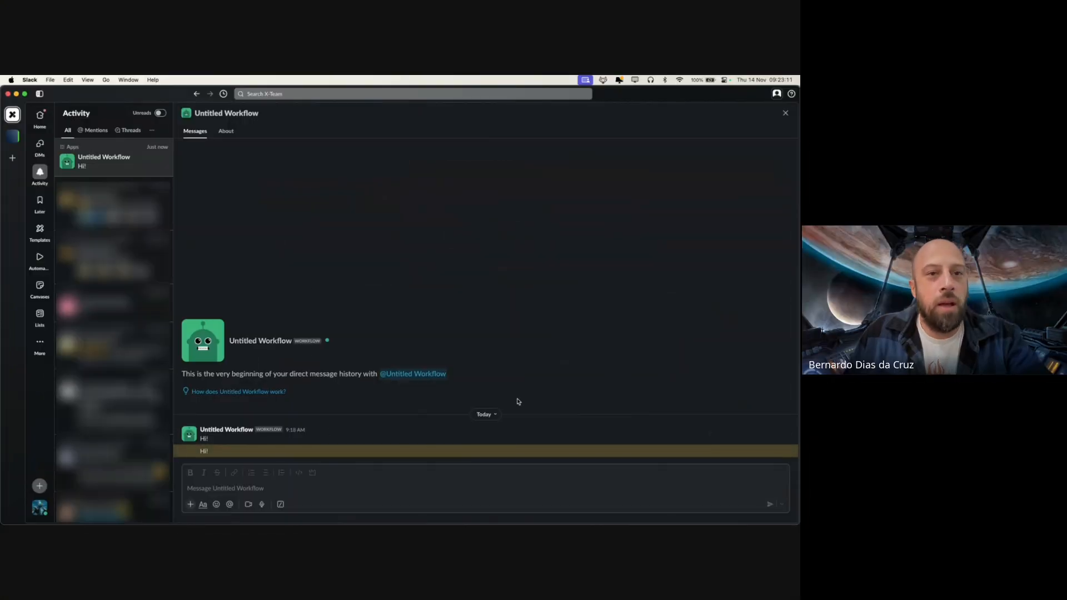
Return to Coda and copy the member_email key from the Click me button's action formula
key(super+Tab)
key(super+Tab)
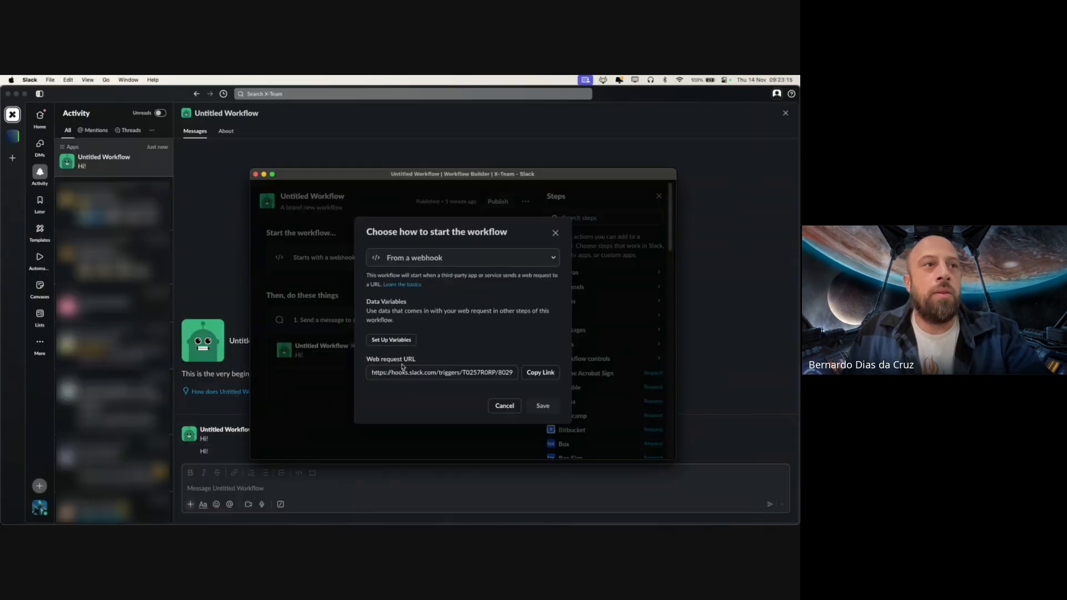
key(super+Tab)
scroll(283, 312, up, 3)
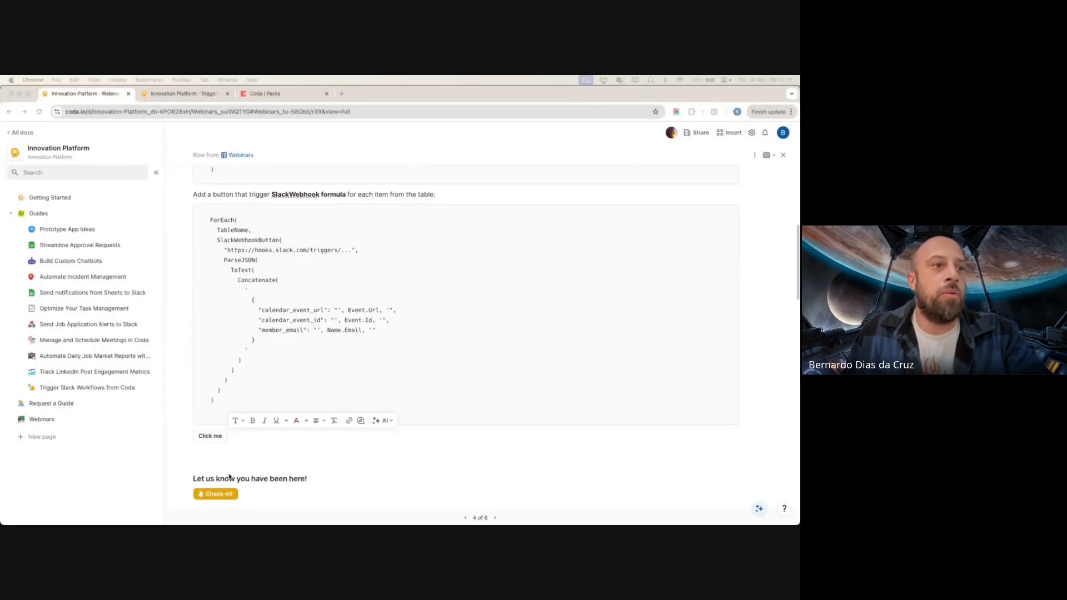
click(205, 437)
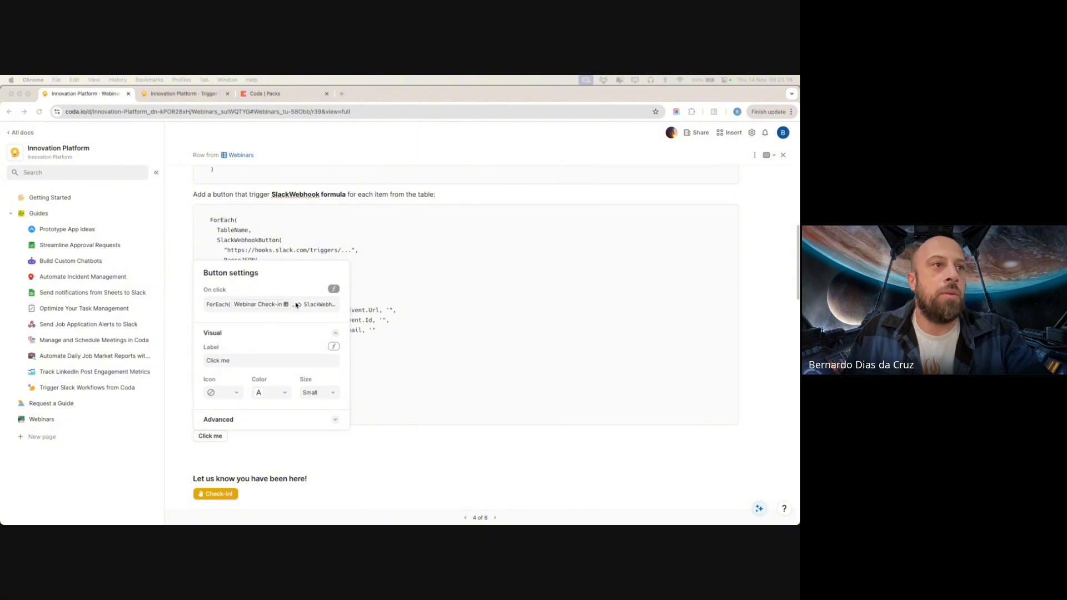
click(326, 305)
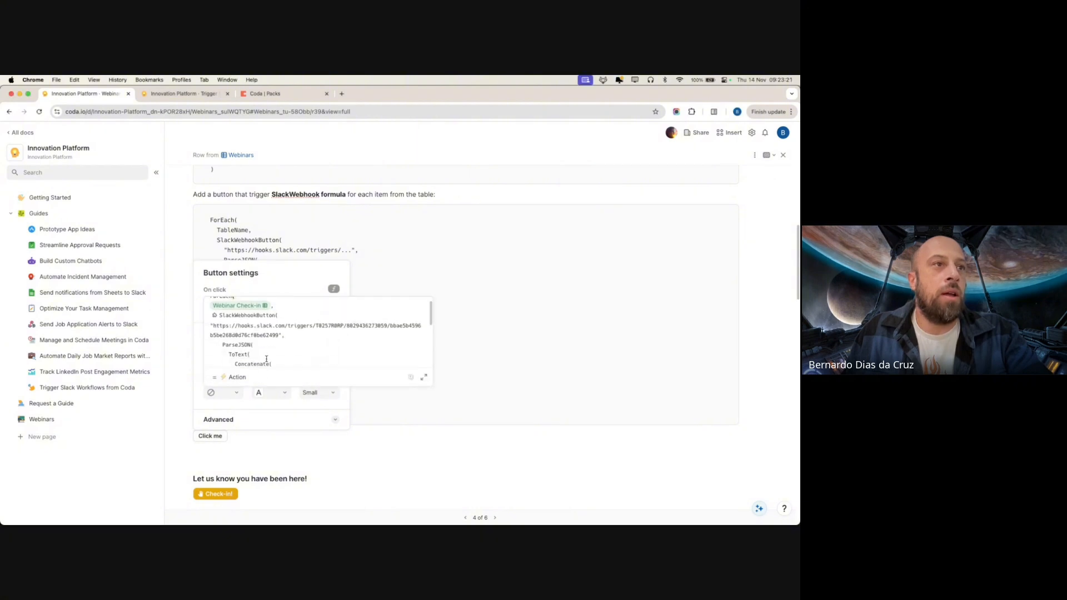
scroll(266, 359, down, 1)
double_click(272, 345)
key(super+c)
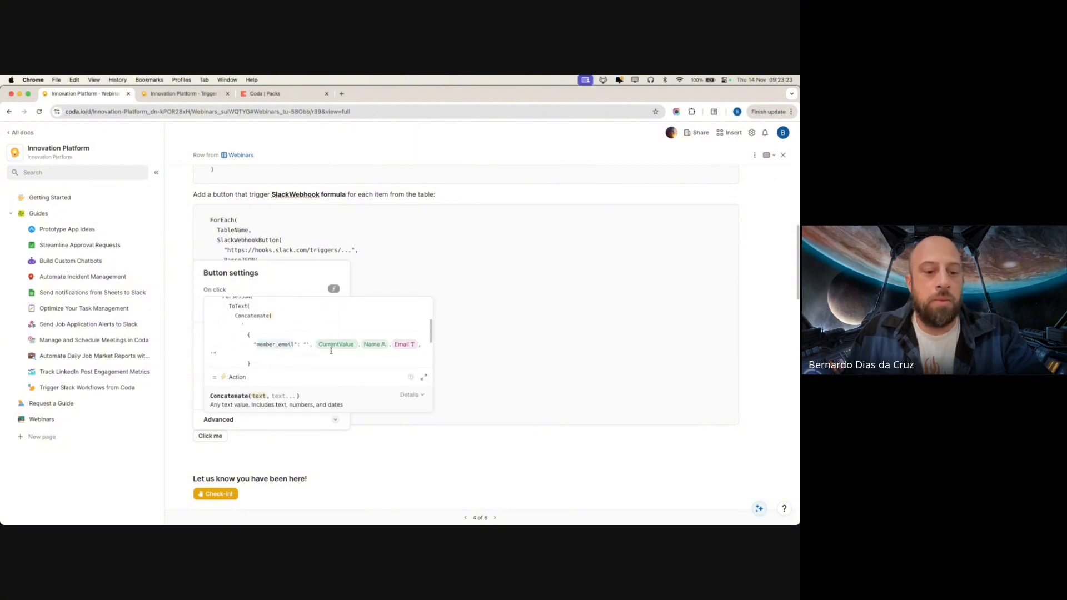
Switch to Slack and add a webhook data variable with the key member_email and data type Slack user ID
key(super+Tab)
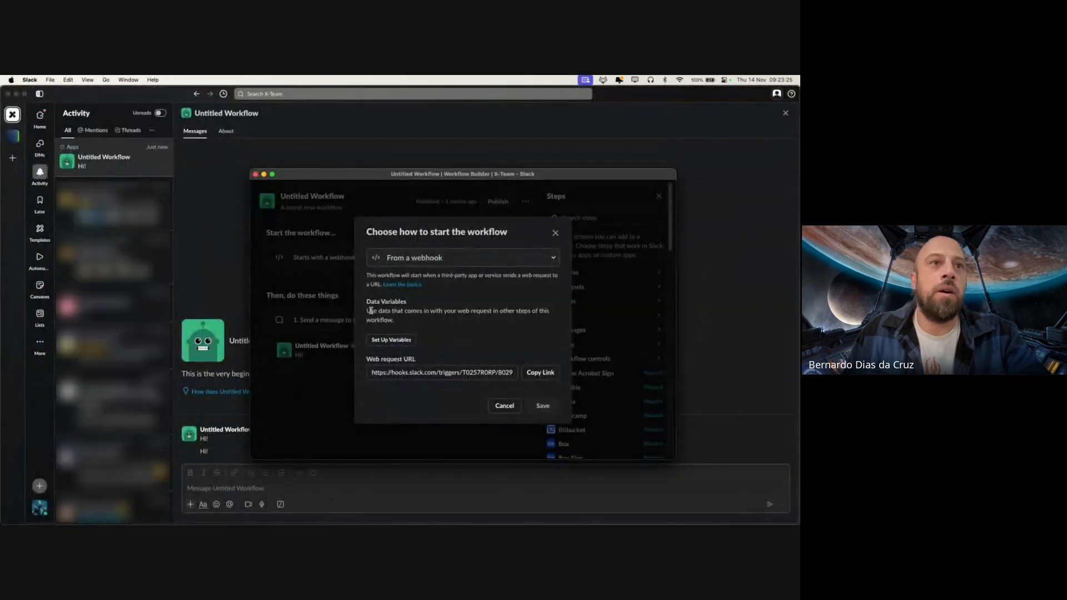
click(382, 341)
key(super+v)
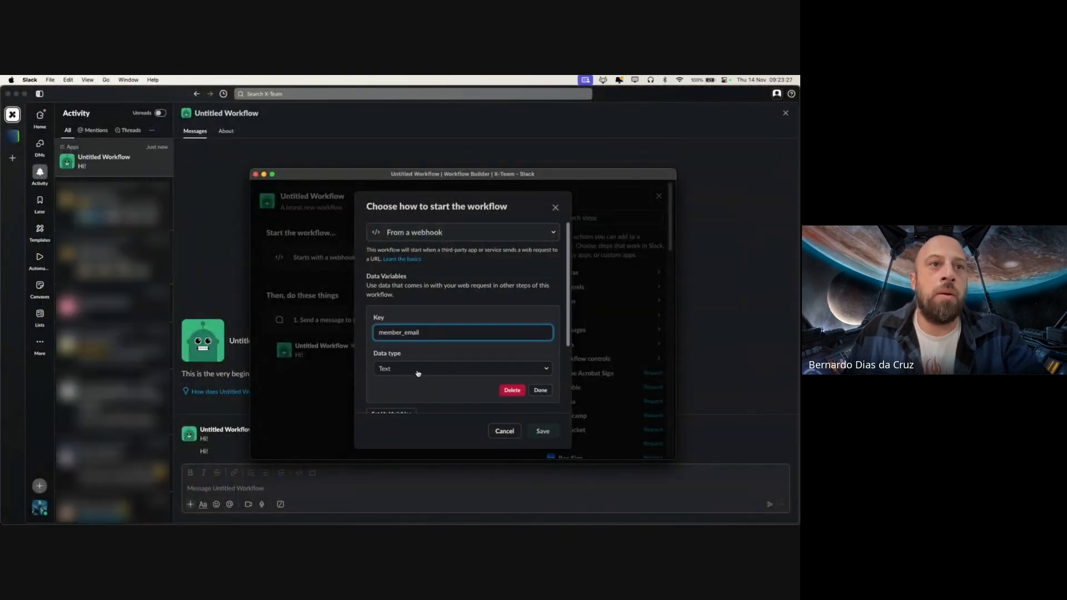
click(538, 371)
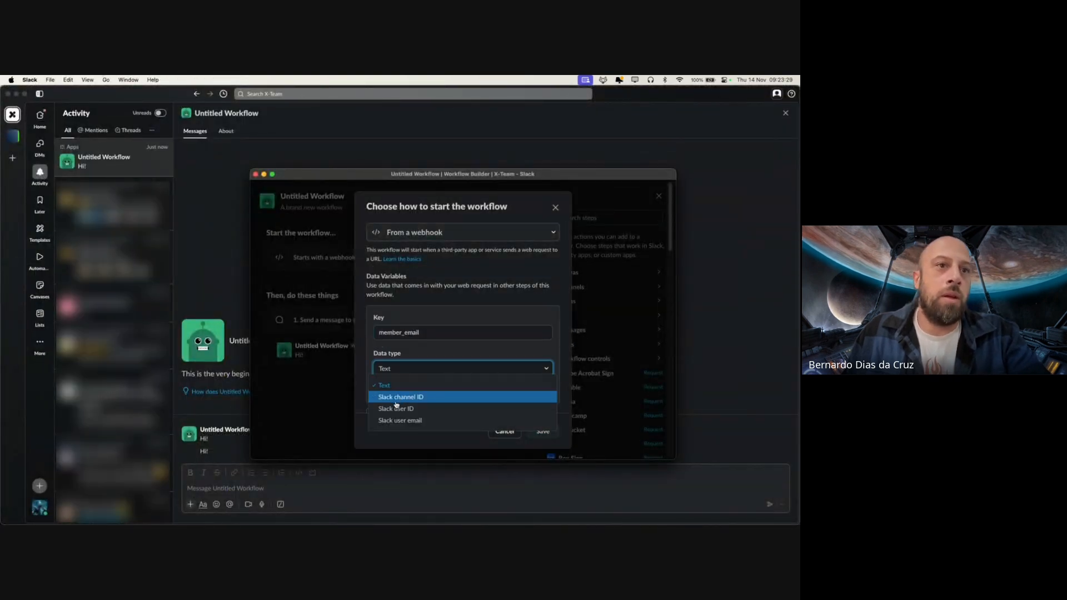
click(426, 409)
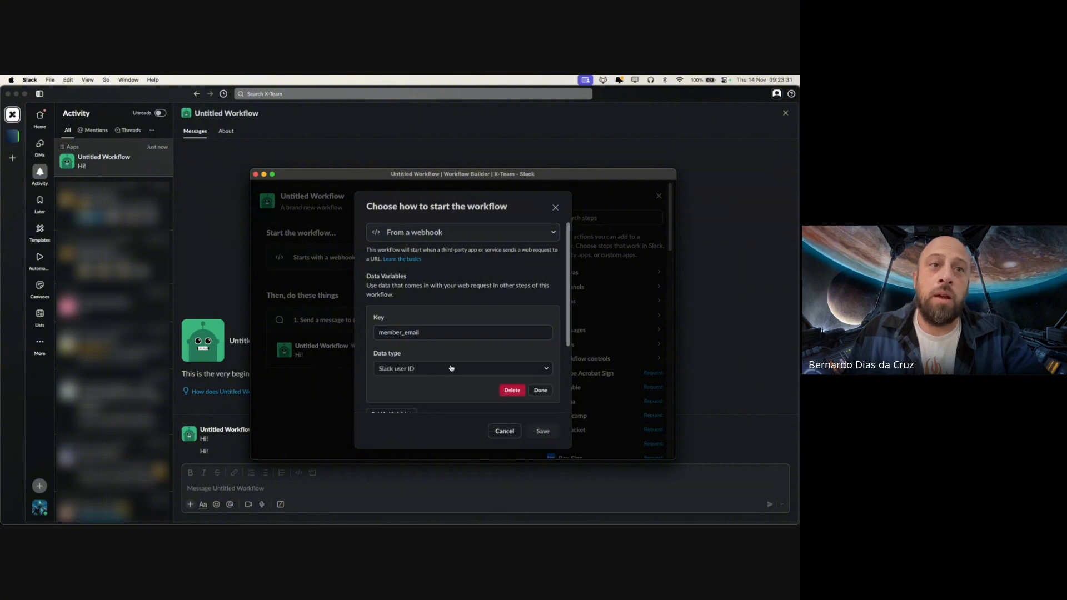
Set the member_email variable's data type to Slack user email and save the webhook start settings
click(443, 370)
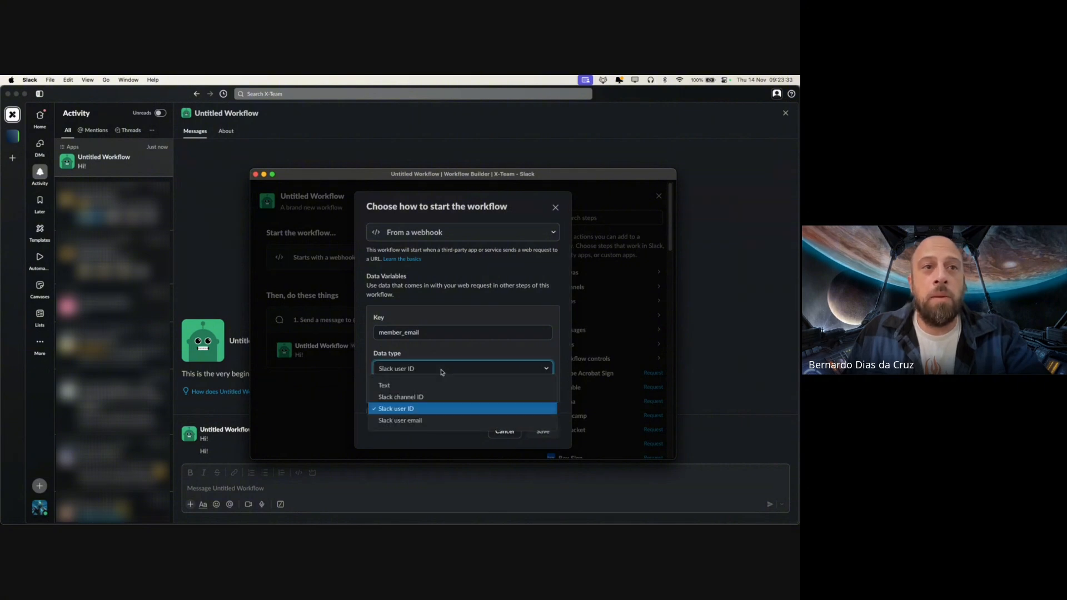
click(450, 355)
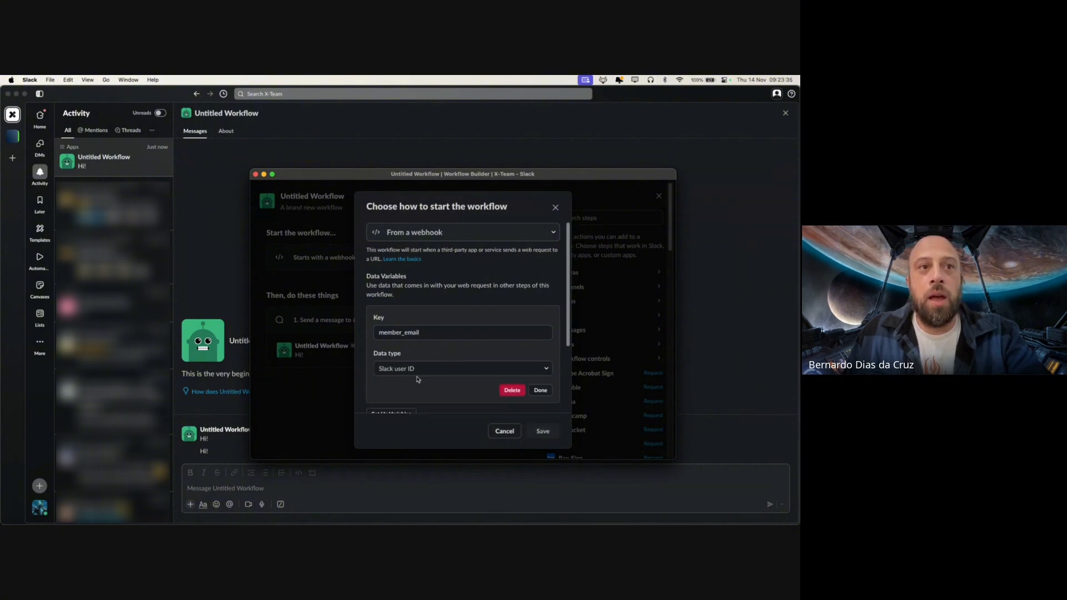
click(499, 369)
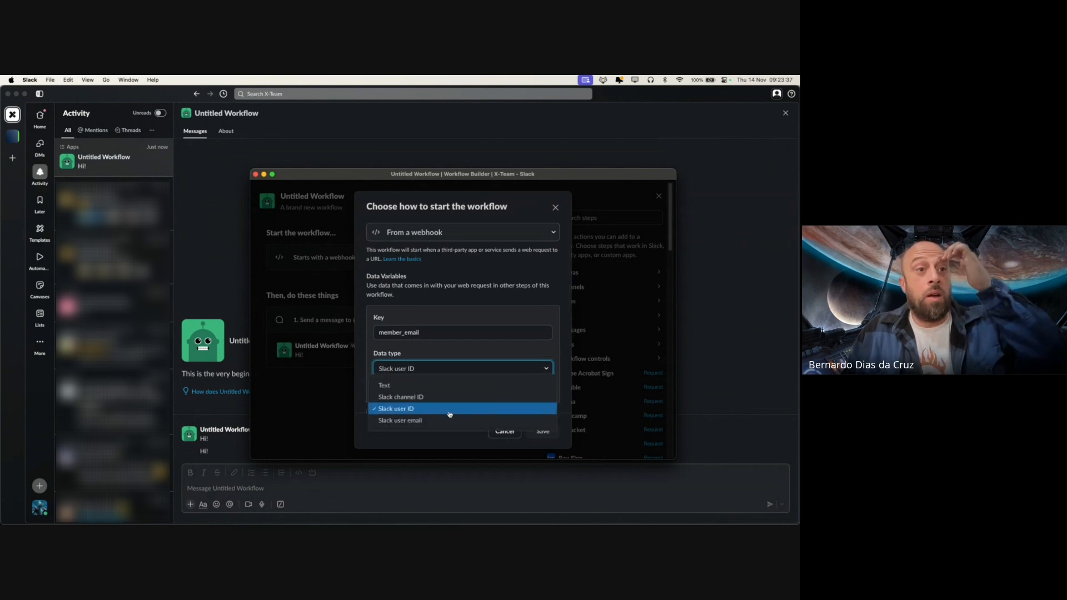
click(450, 414)
click(540, 389)
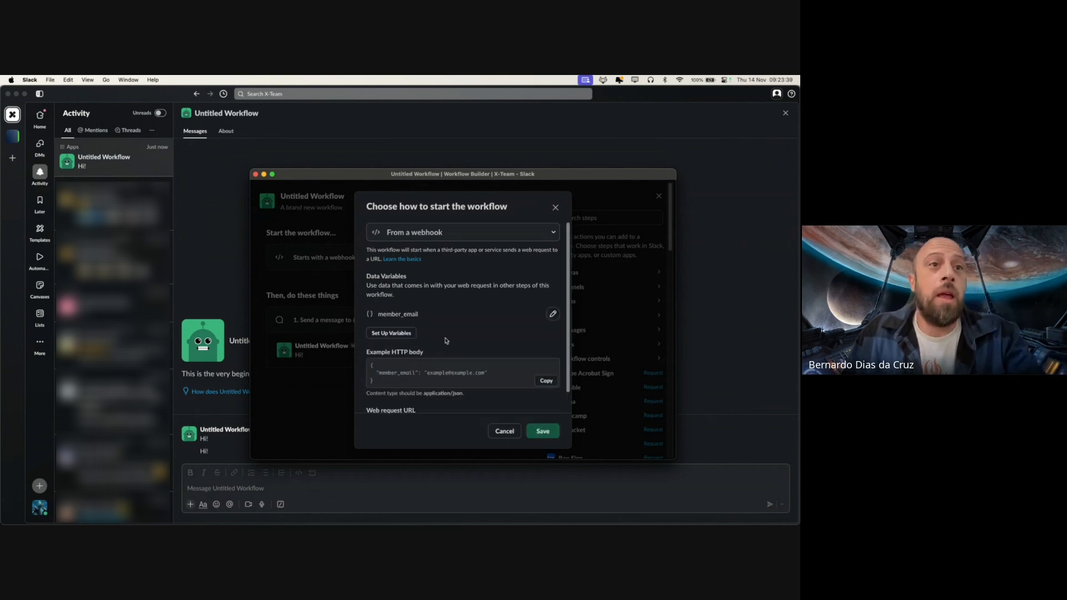
scroll(445, 341, down, 2)
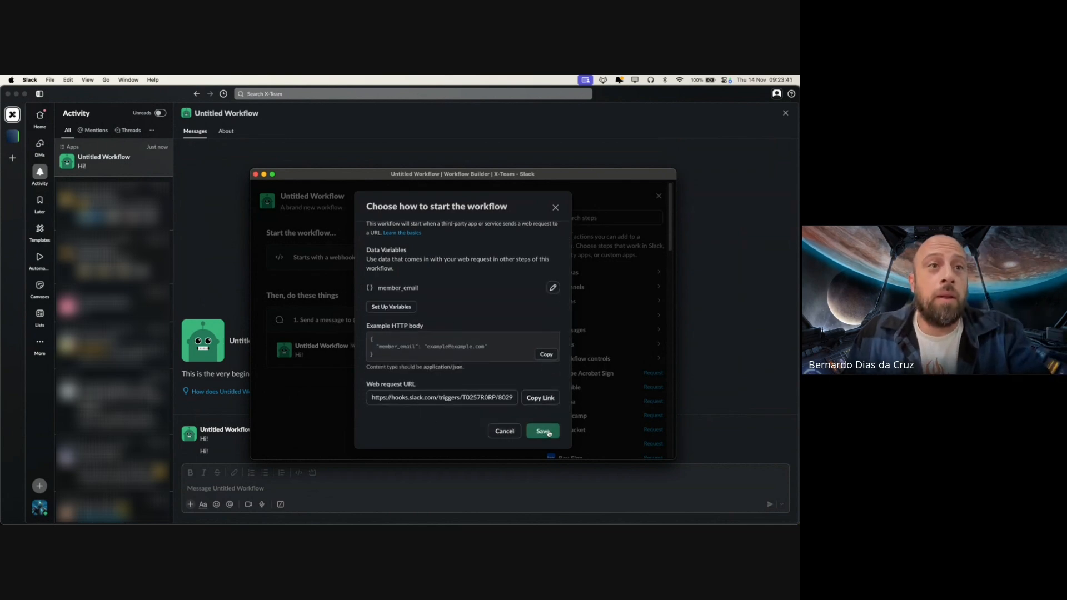
click(549, 433)
click(547, 433)
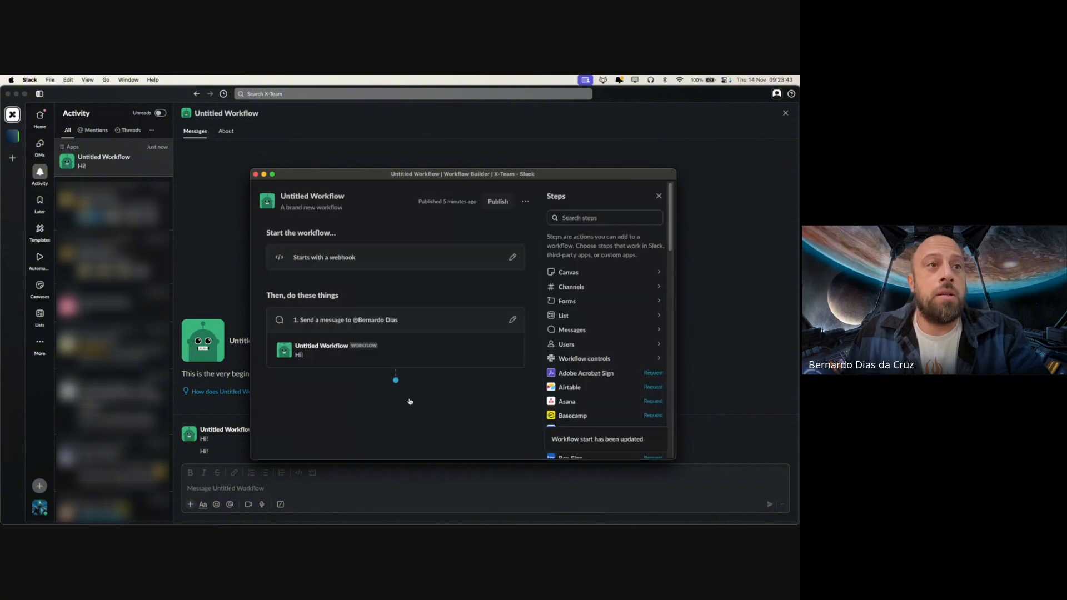
Make the member_email variable the recipient of the workflow's message step, save it, and publish the workflow changes
click(514, 320)
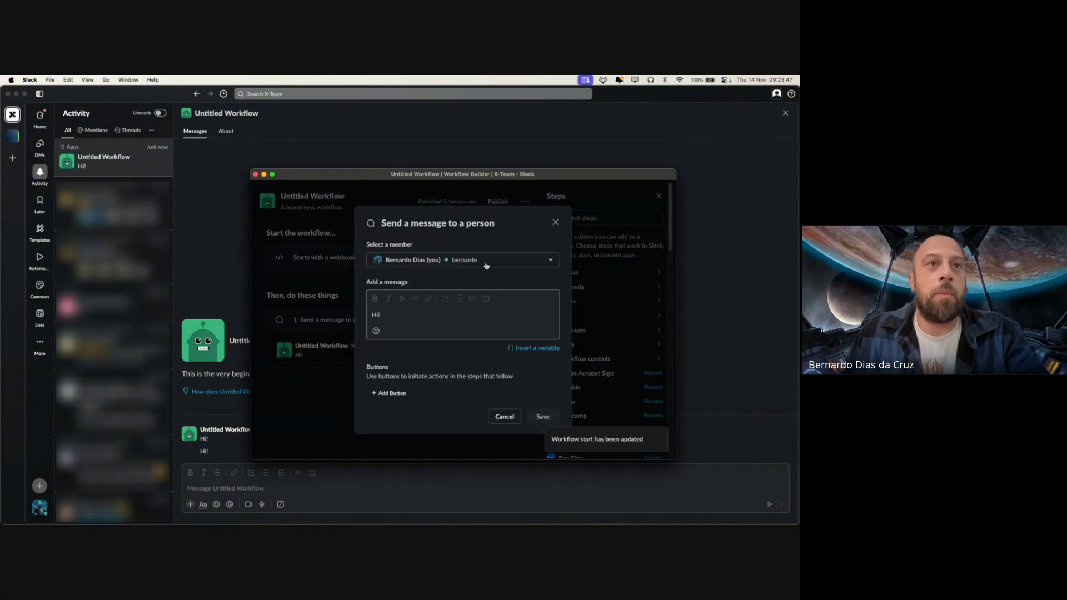
click(486, 266)
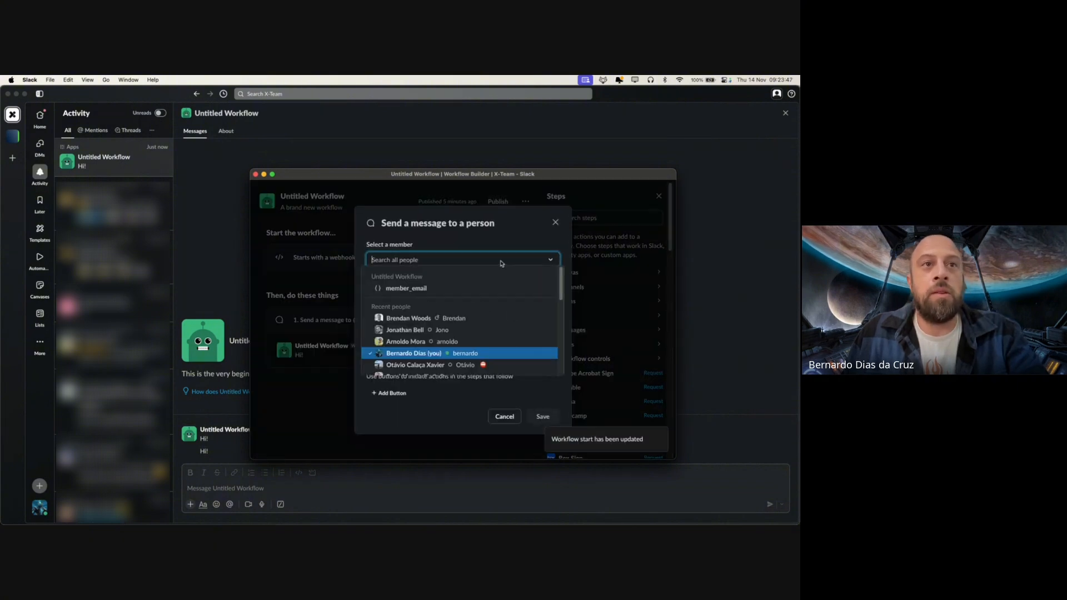
click(467, 289)
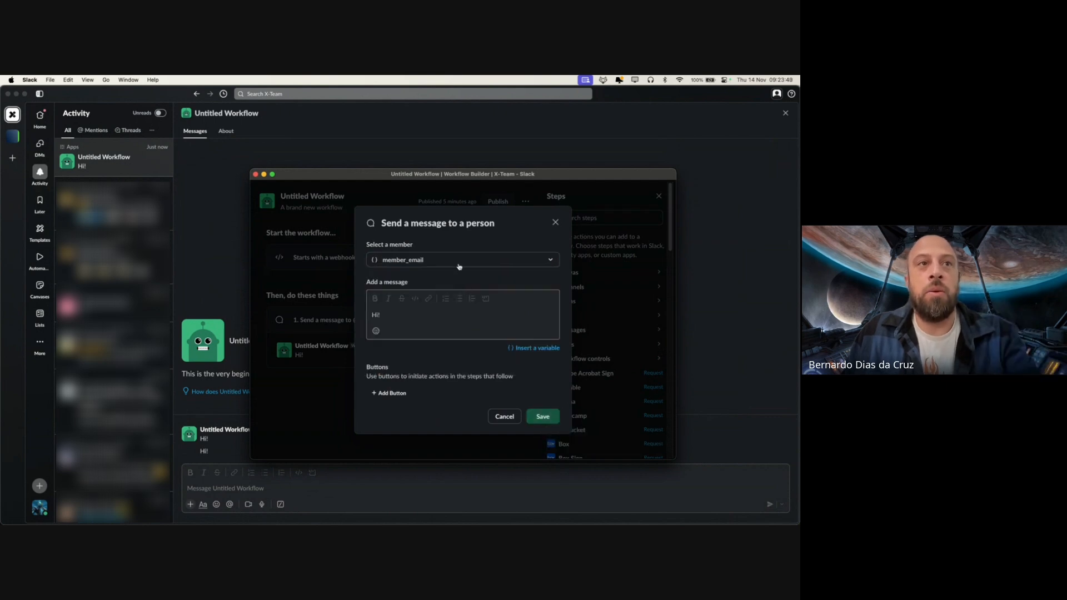
click(543, 416)
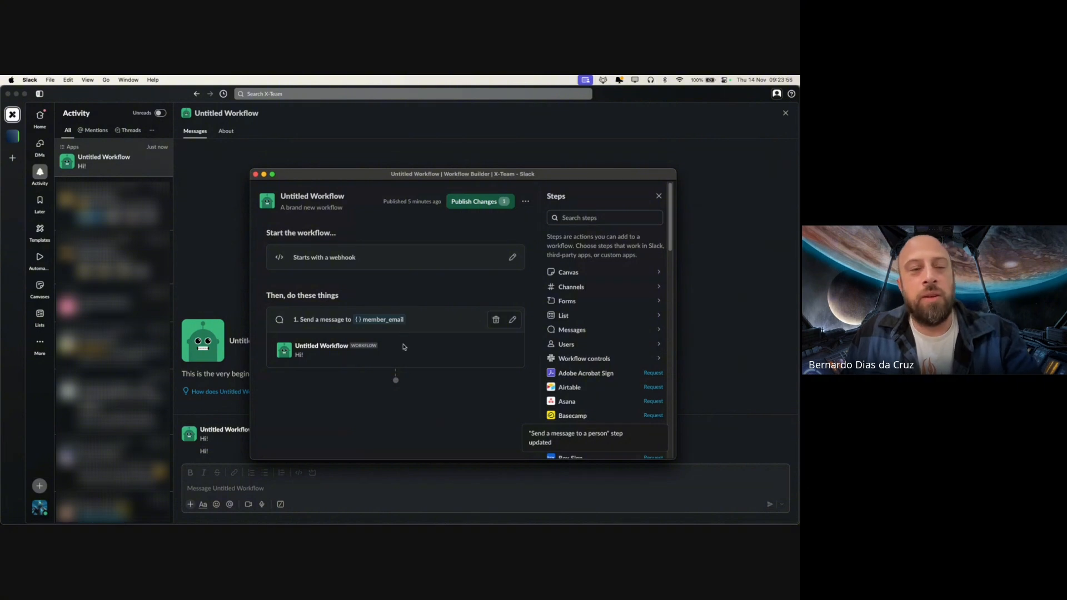
click(473, 202)
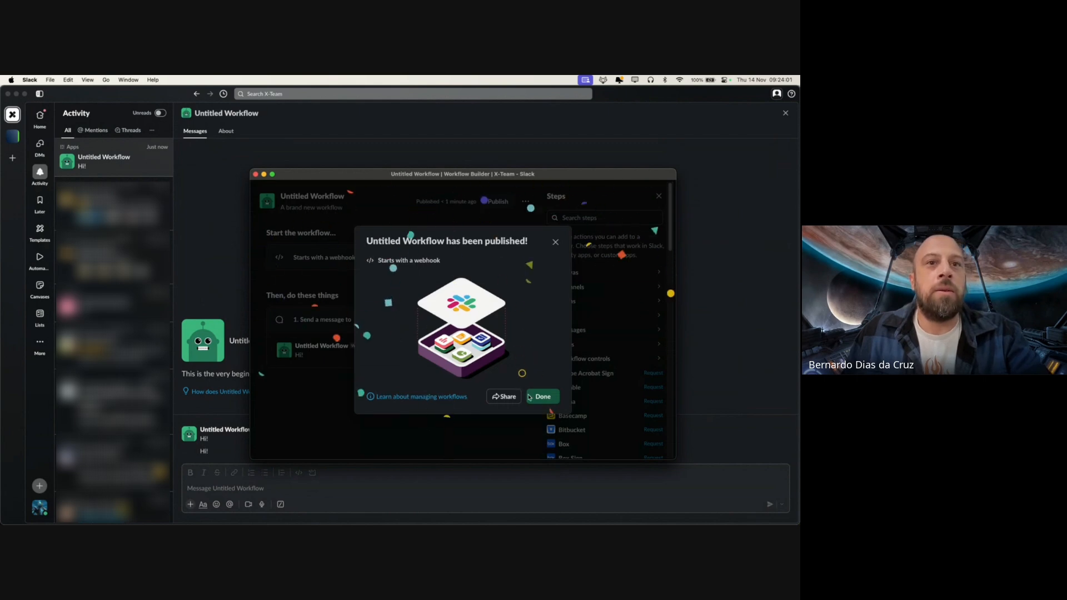
Return to the Coda doc, close the button settings, and run the Click me button to trigger the Slack webhook
key(ctrl+Up)
click(228, 243)
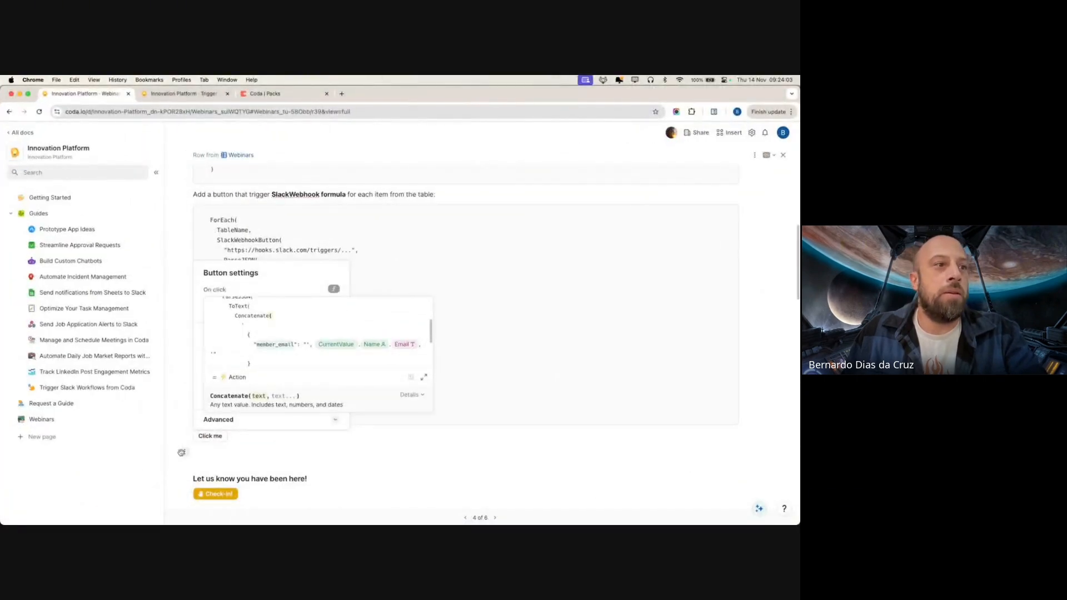
click(174, 429)
scroll(407, 408, down, 5)
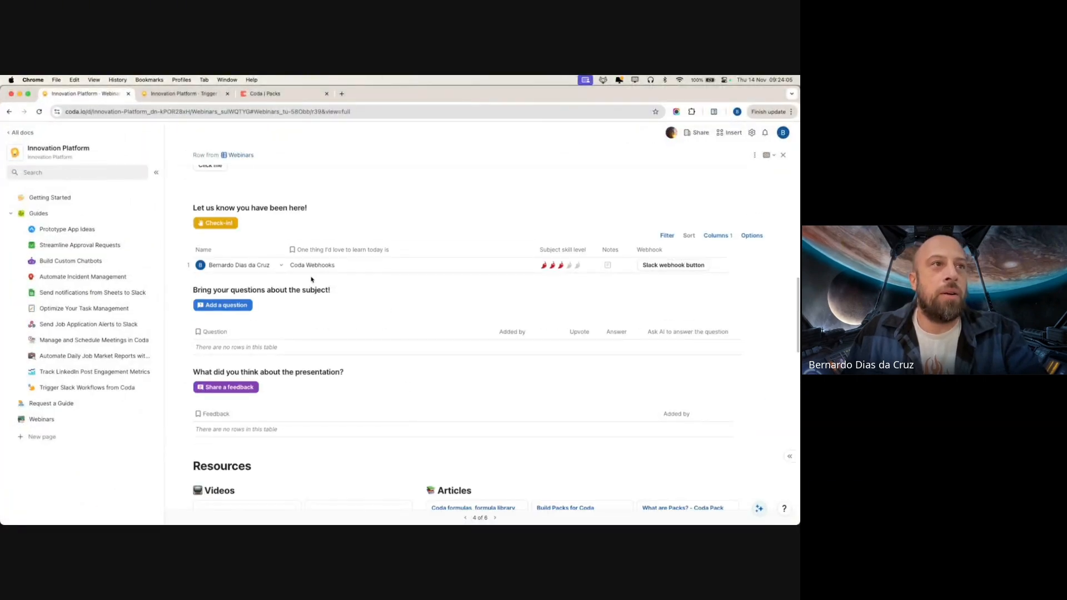
scroll(426, 332, up, 3)
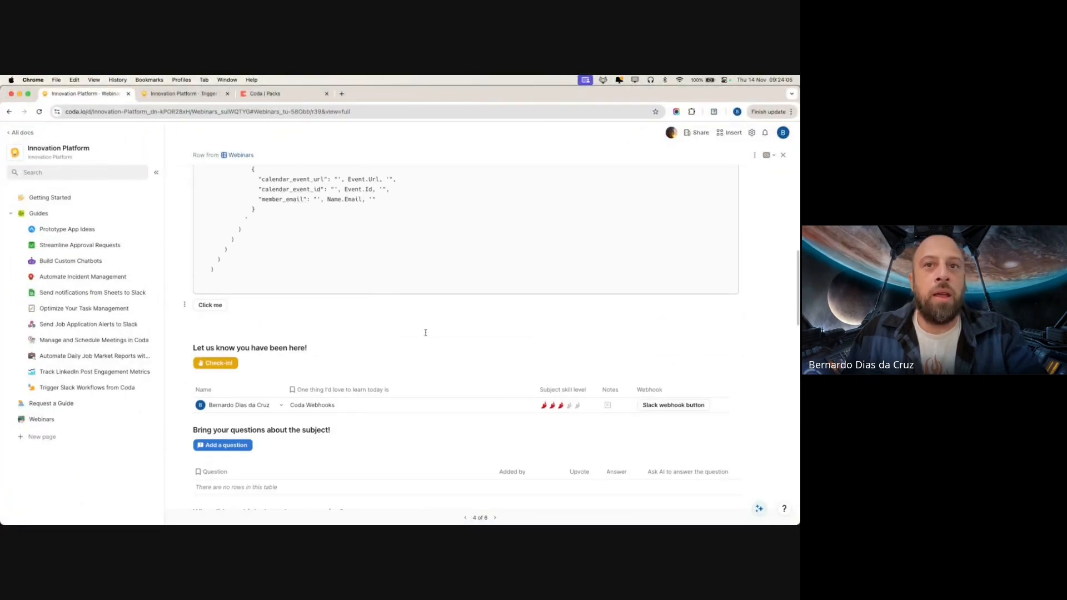
click(211, 307)
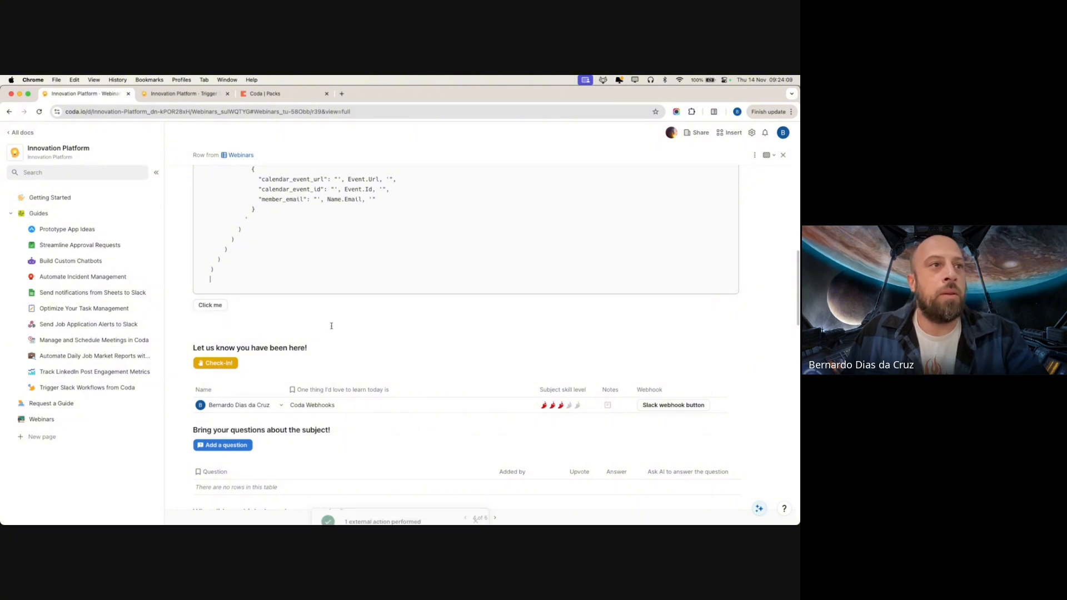
Switch to Slack and check the Untitled Workflow conversation for the message from the Click me run
scroll(341, 317, down, 2)
key(ctrl+Up)
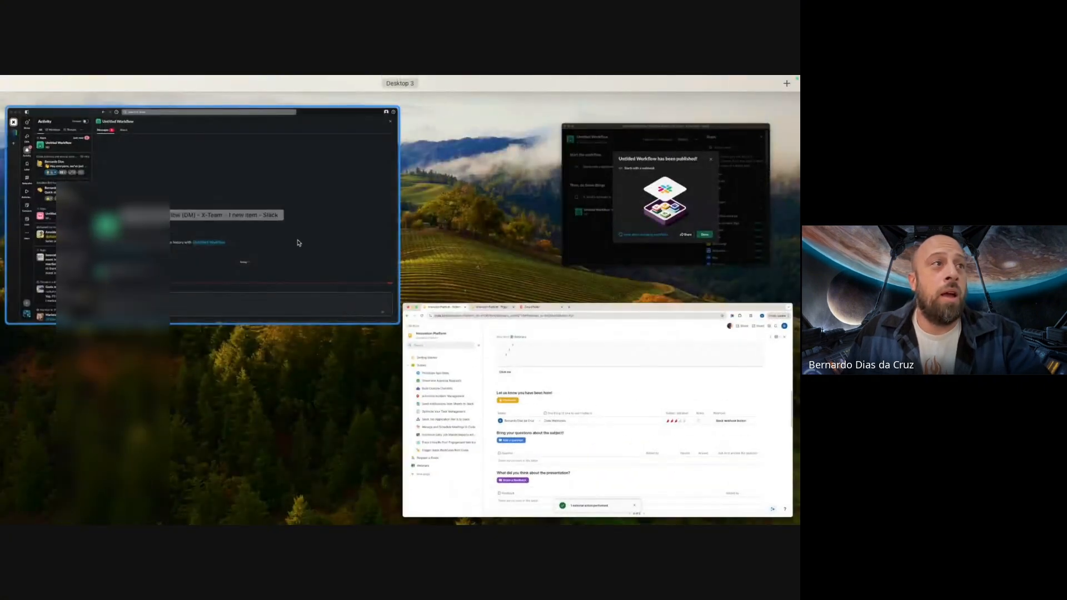
click(344, 312)
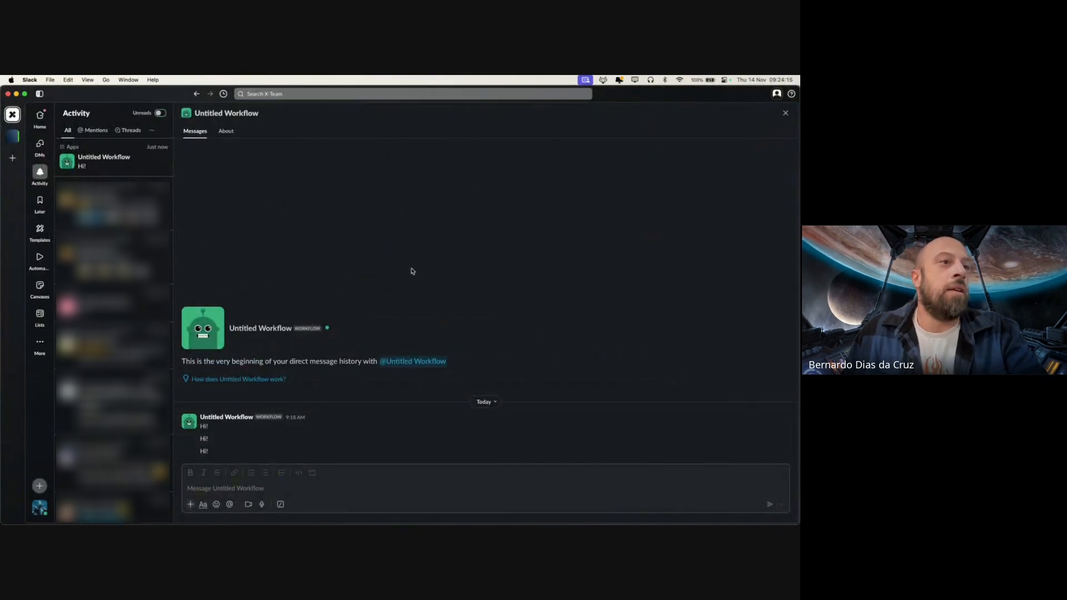
Return to Coda and review the webhook and body settings of the Slack webhook button in the check-in table
key(ctrl+Left)
click(673, 330)
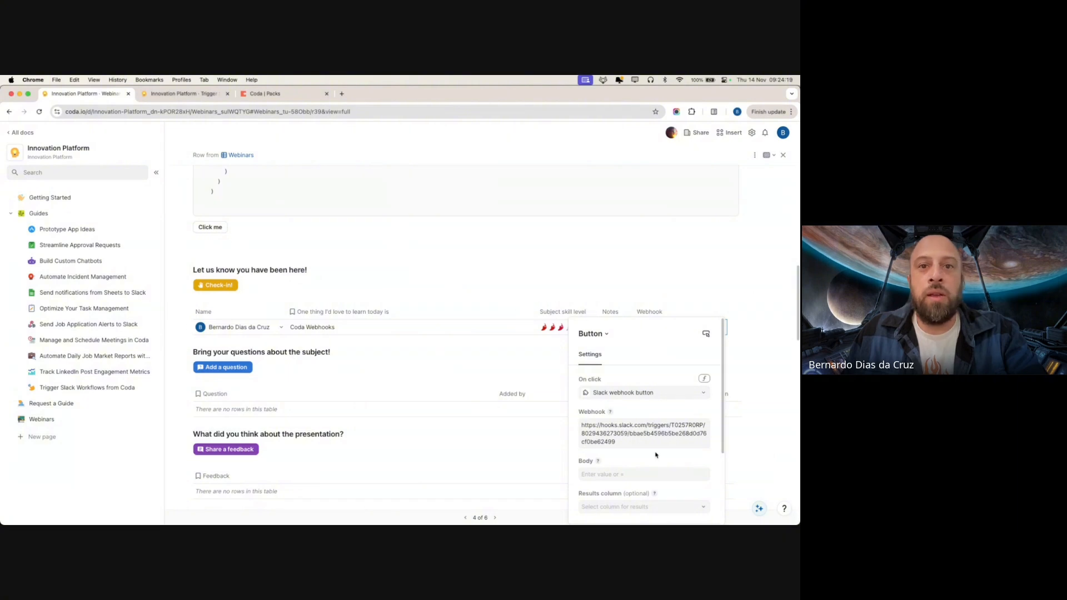
click(758, 328)
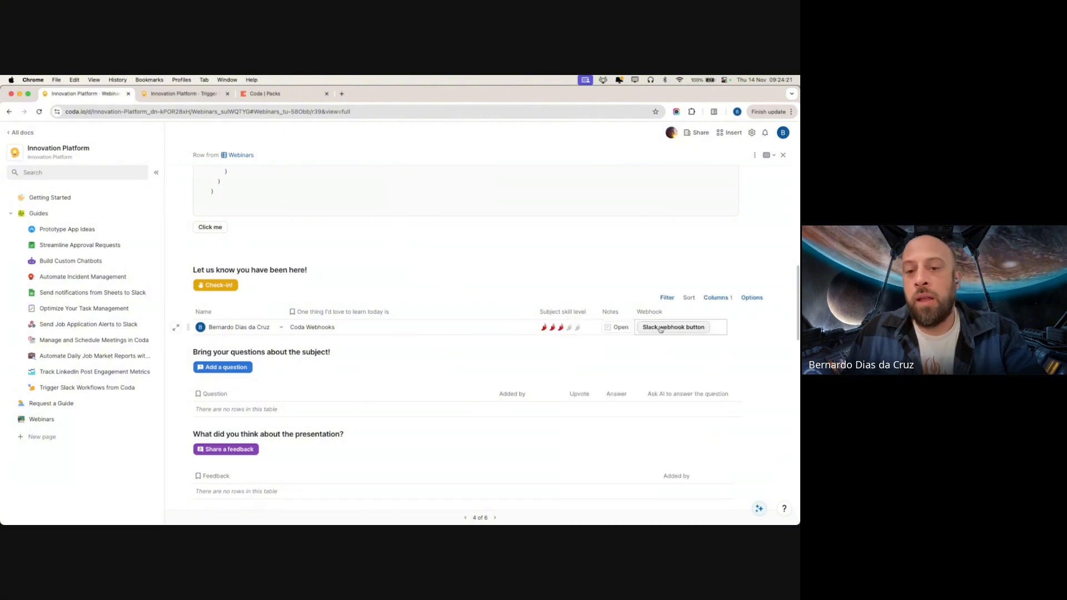
click(663, 330)
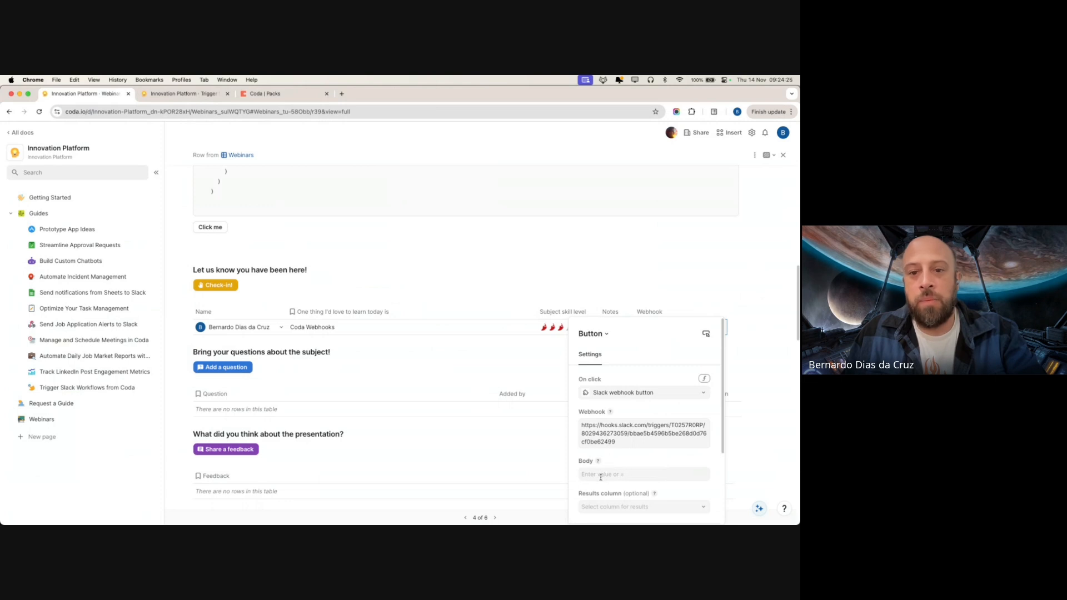
click(755, 326)
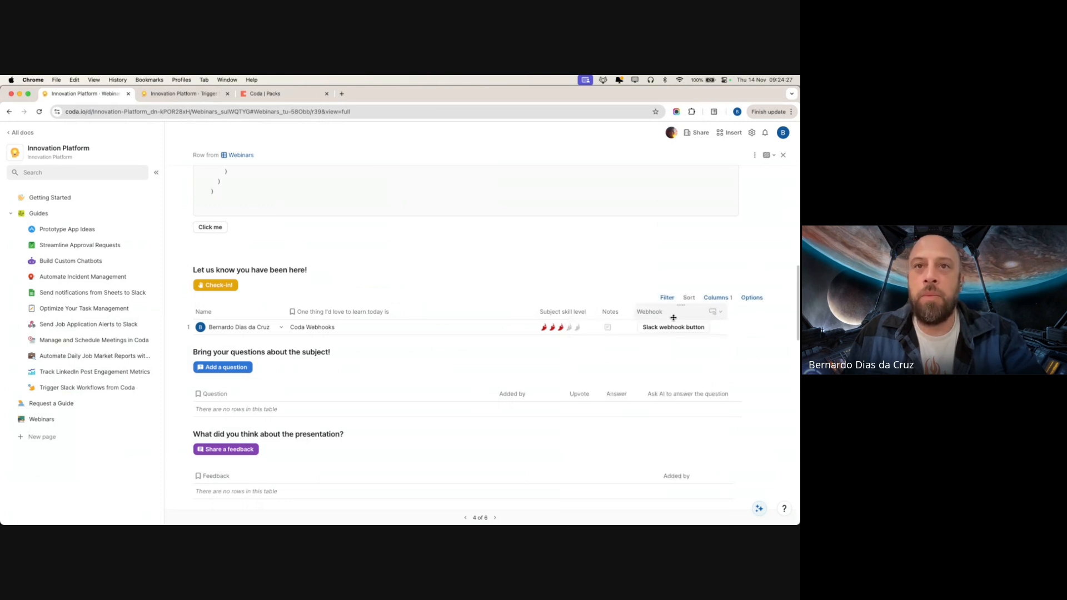
Run the Slack webhook button on the check-in row, check the workflow's messages in Slack, and return to Coda
click(658, 330)
key(super+Tab)
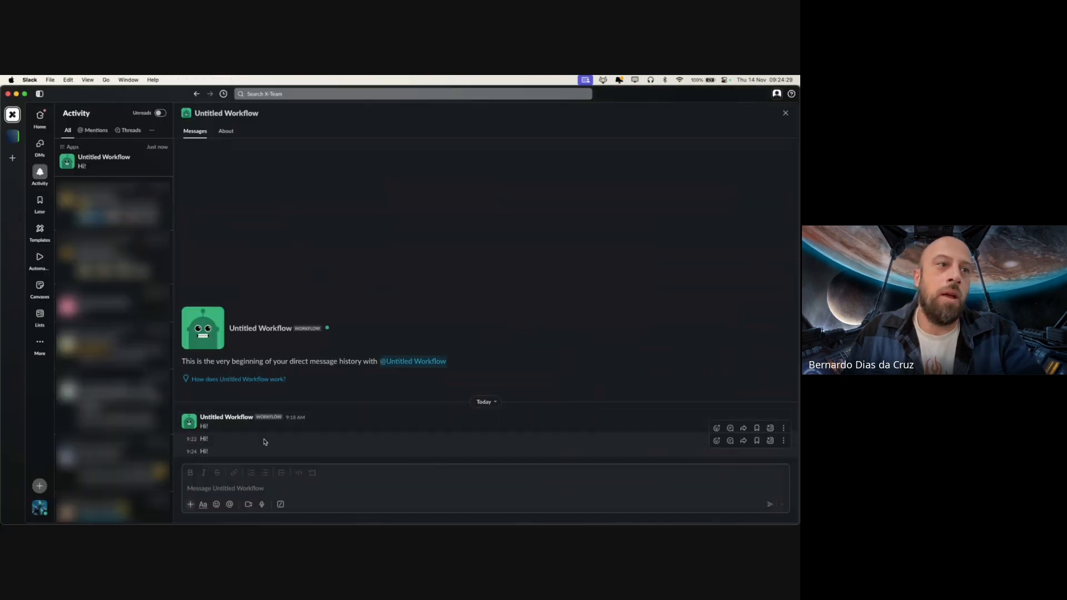
key(super+Tab)
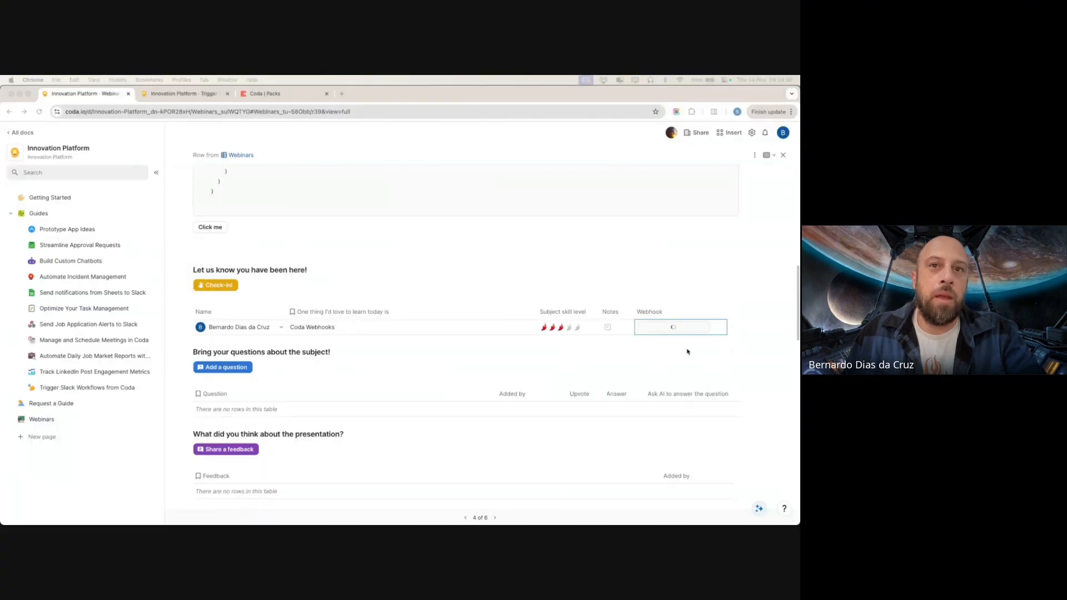
Examine the member_email body and the ForEach call in the Click me button's action formula
click(209, 230)
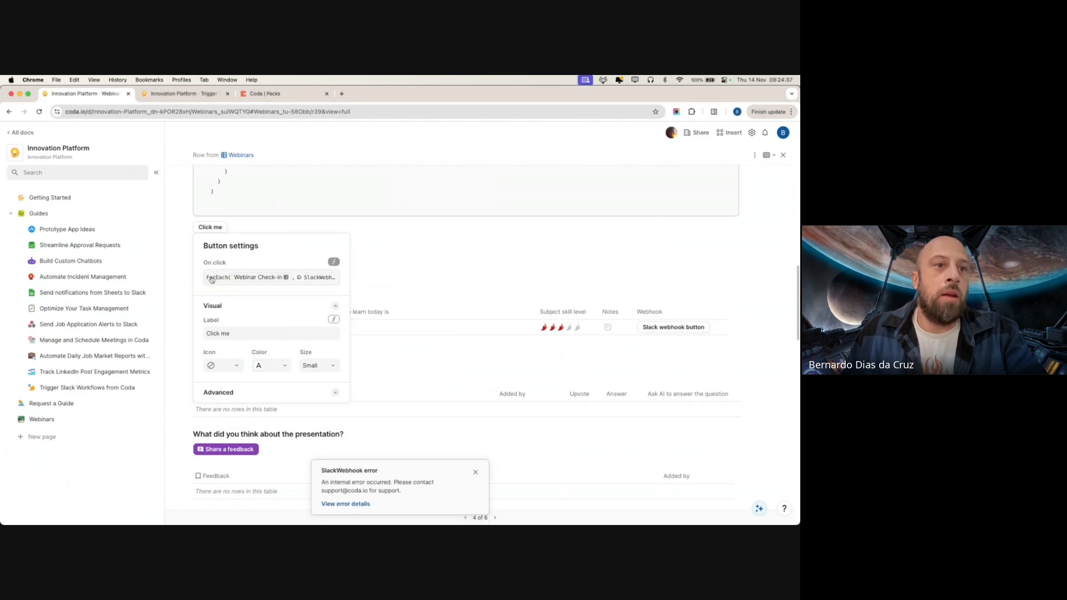
click(212, 279)
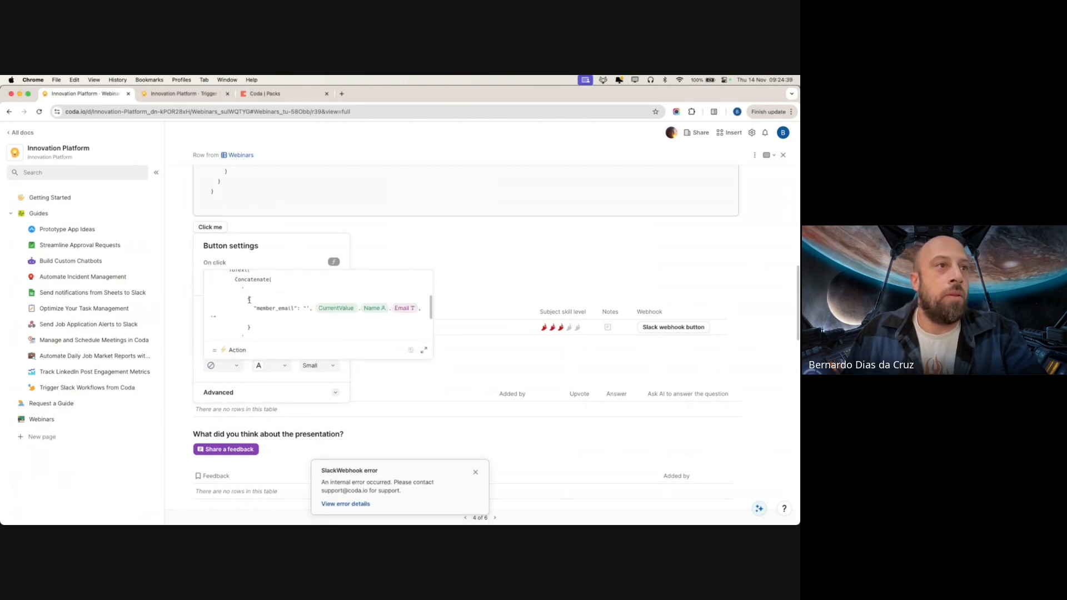
drag(249, 301, 260, 325)
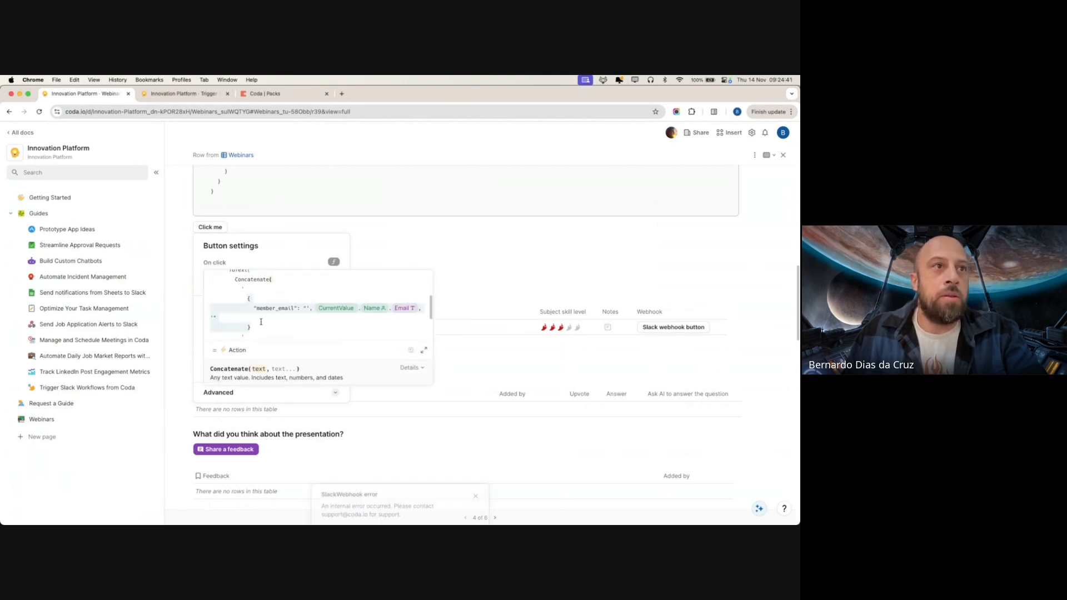
scroll(257, 308, up, 3)
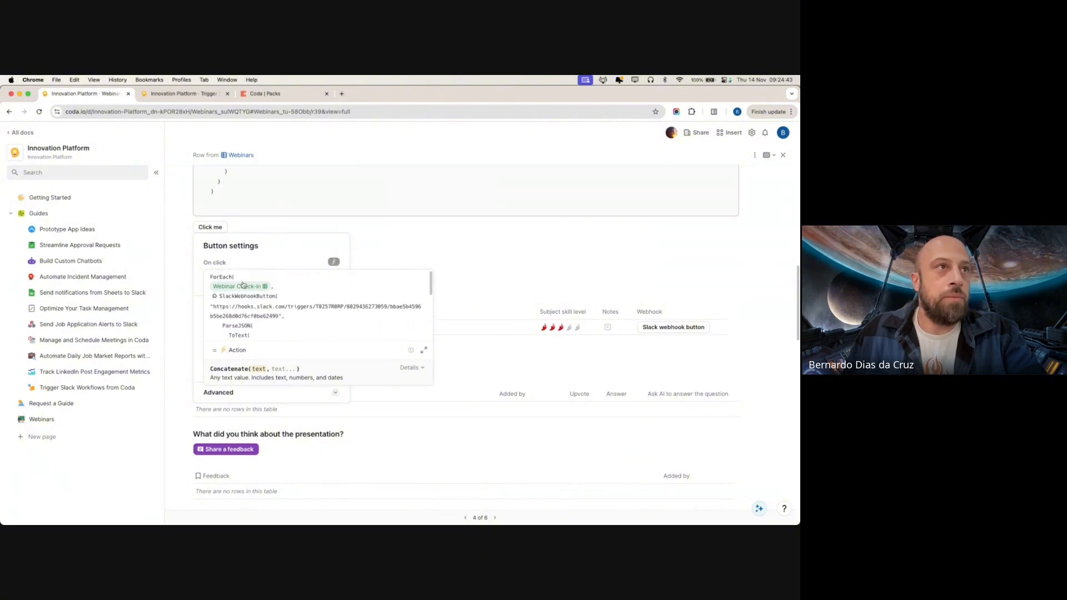
Copy the ParseJSON formula with thisRow values from the code block under the SlackWebhook button instructions
click(331, 198)
scroll(318, 220, up, 2)
scroll(287, 243, up, 5)
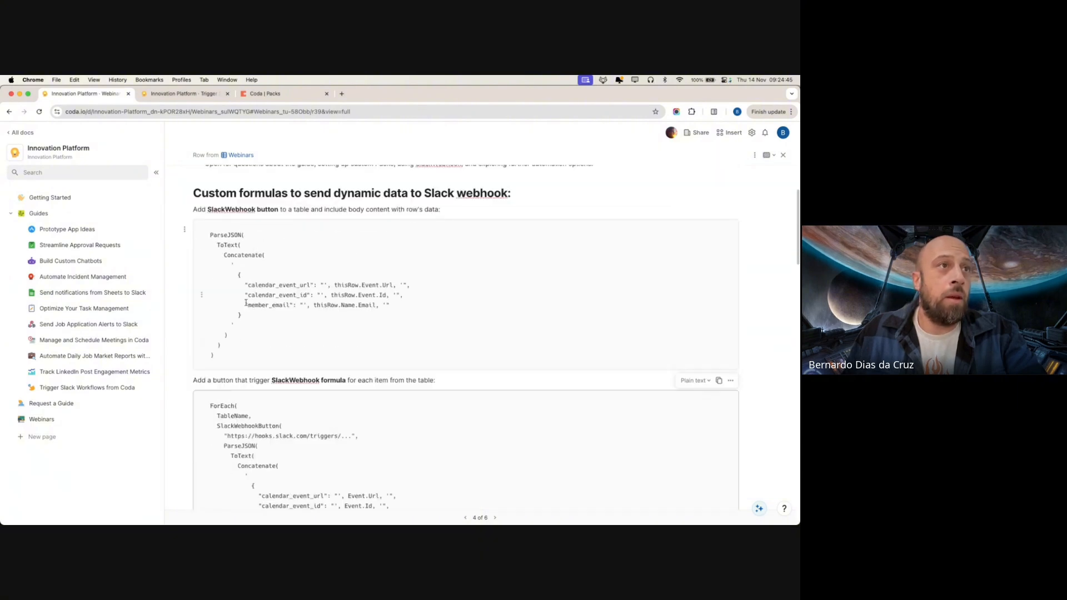
drag(229, 355, 210, 235)
key(super+c)
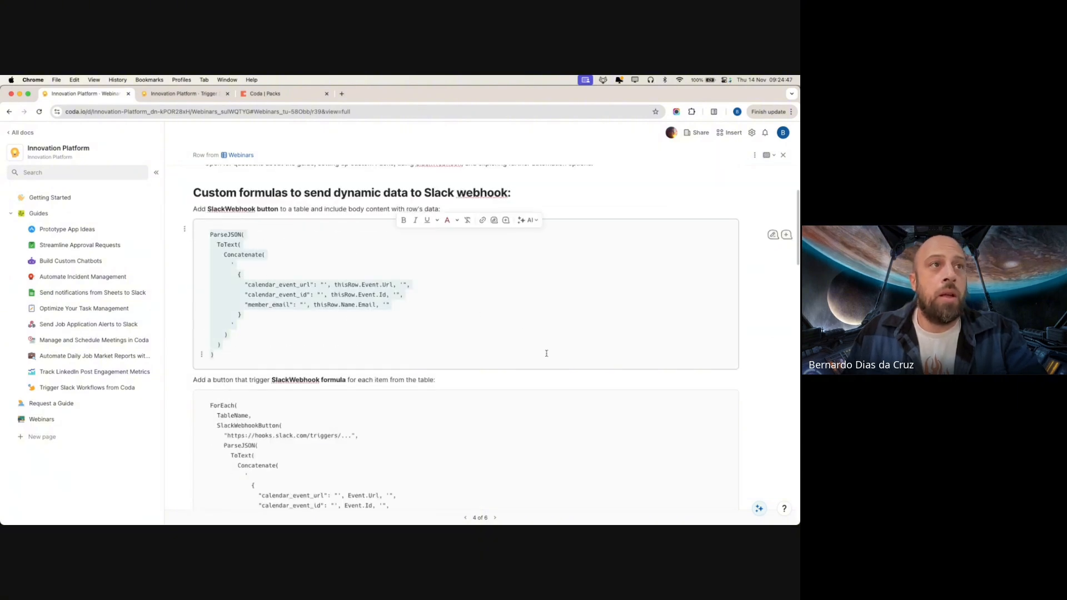
Set the Slack webhook button's body to the copied ParseJSON formula, removing the calendar_event_url and calendar_event_id lines to keep only member_email
scroll(547, 355, down, 5)
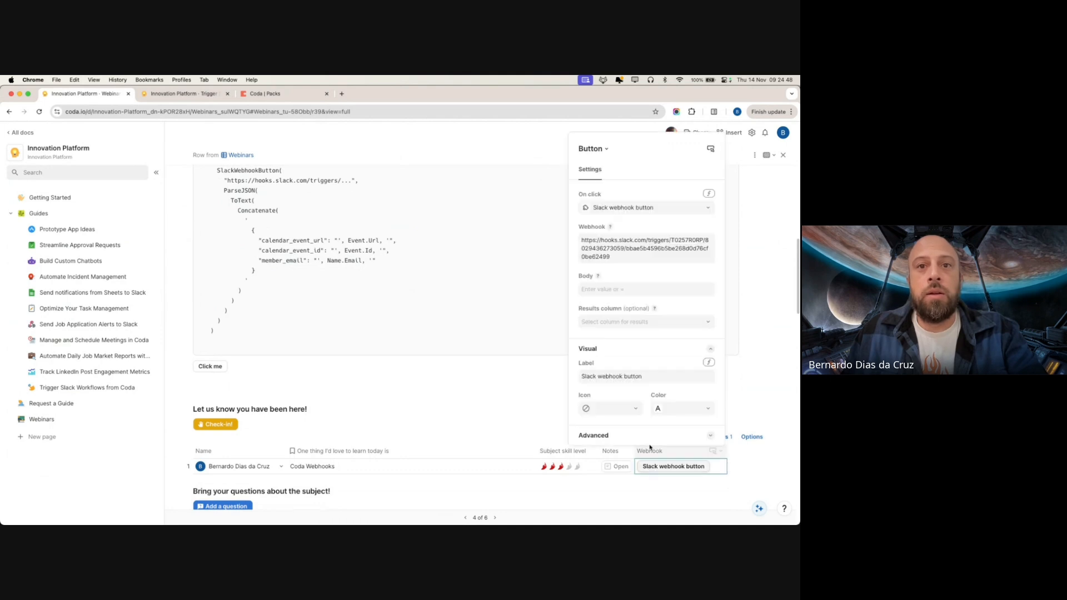
click(603, 288)
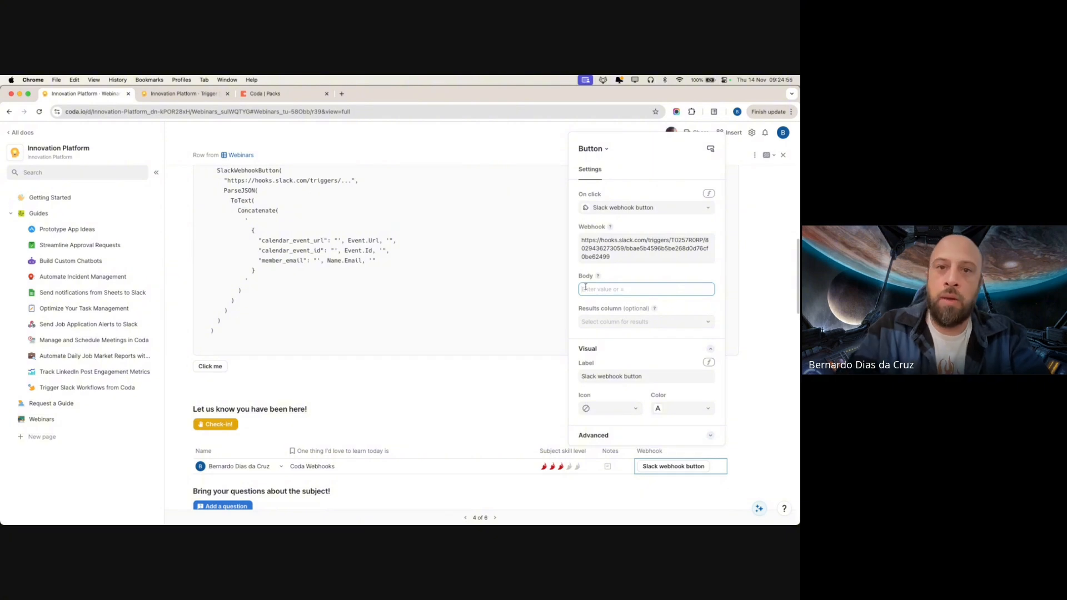
key(=)
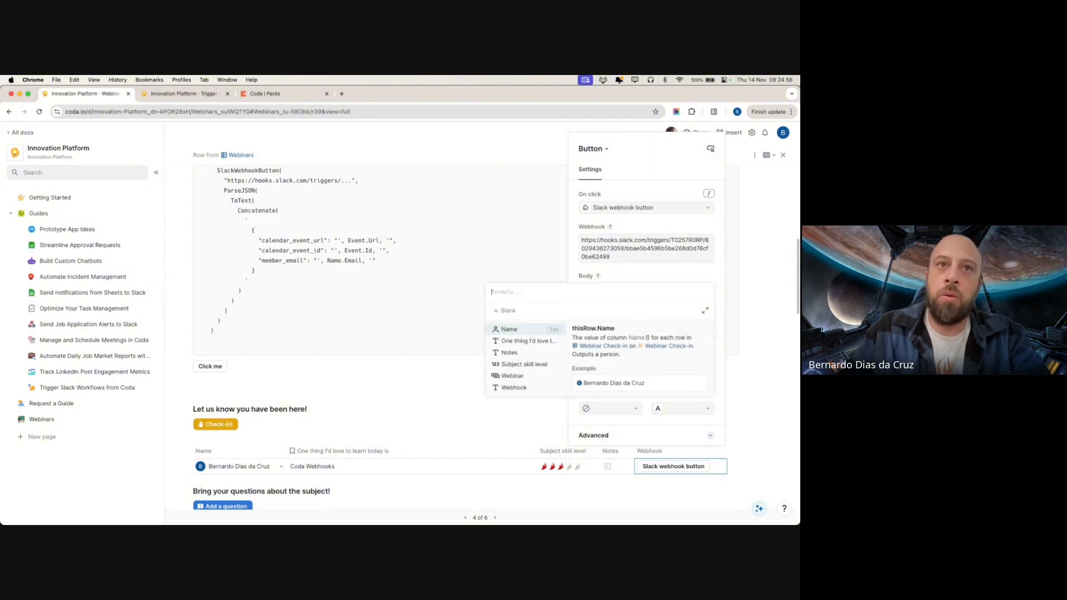
click(705, 312)
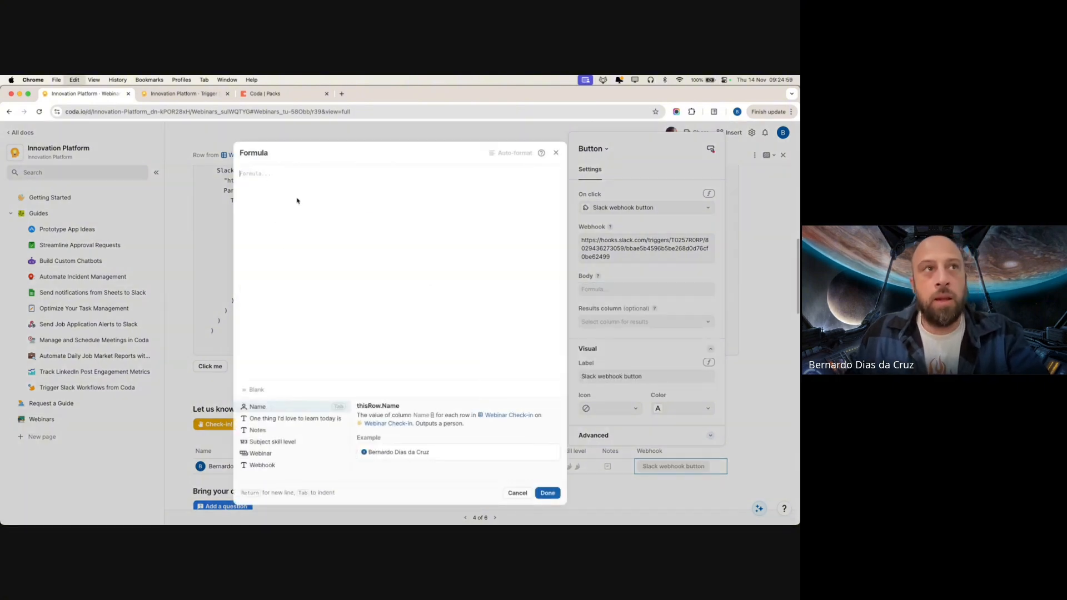
key(super+v)
drag(439, 235, 268, 211)
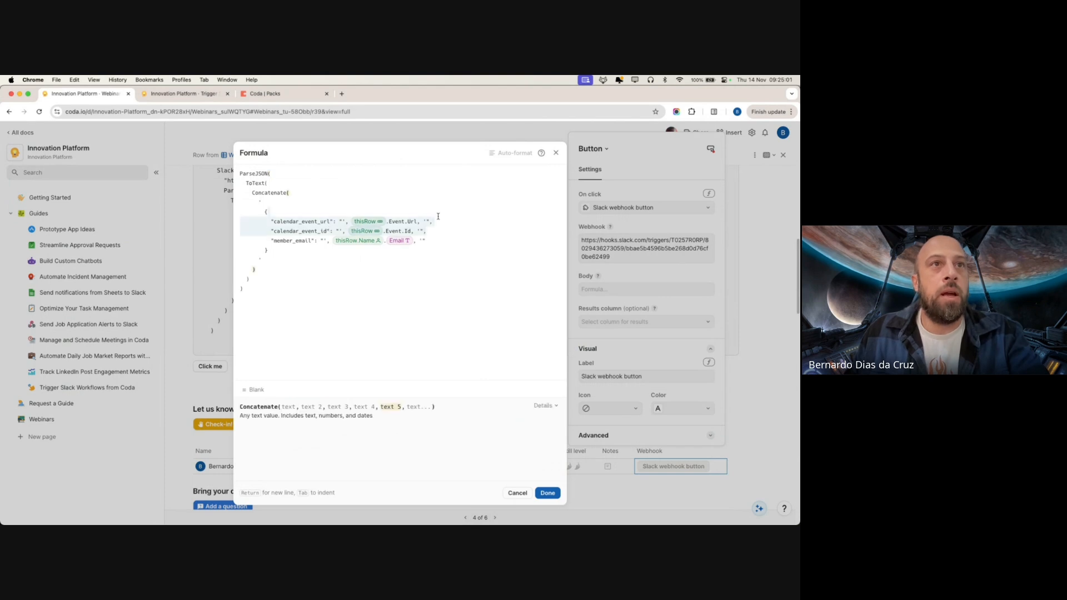
key(BackSpace)
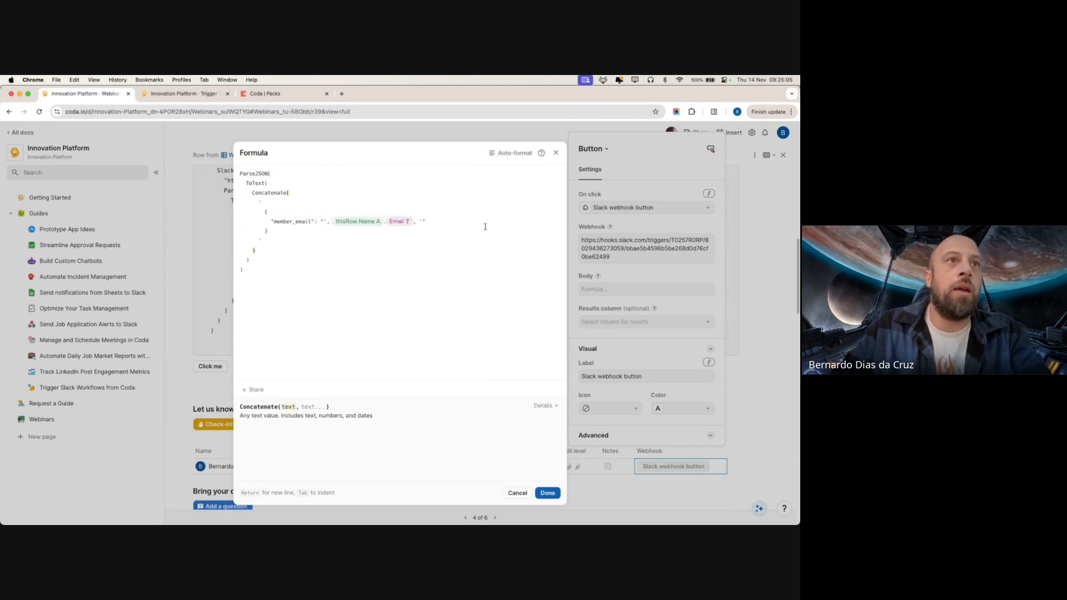
click(547, 493)
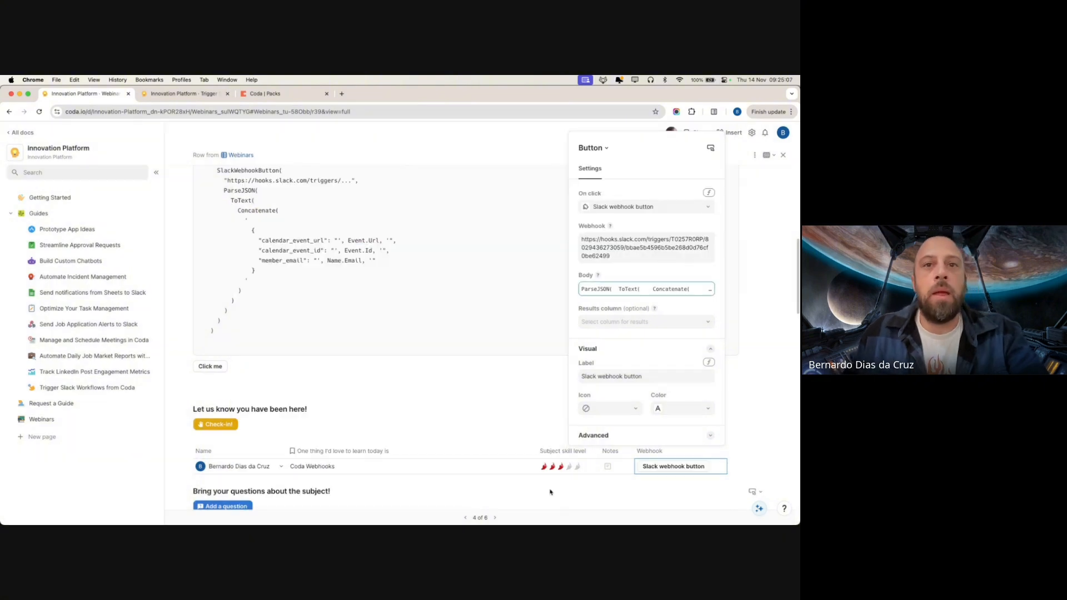
Run the Slack webhook button on the check-in row with its new body, check the workflow's messages in Slack, and return to Coda
click(507, 392)
click(665, 468)
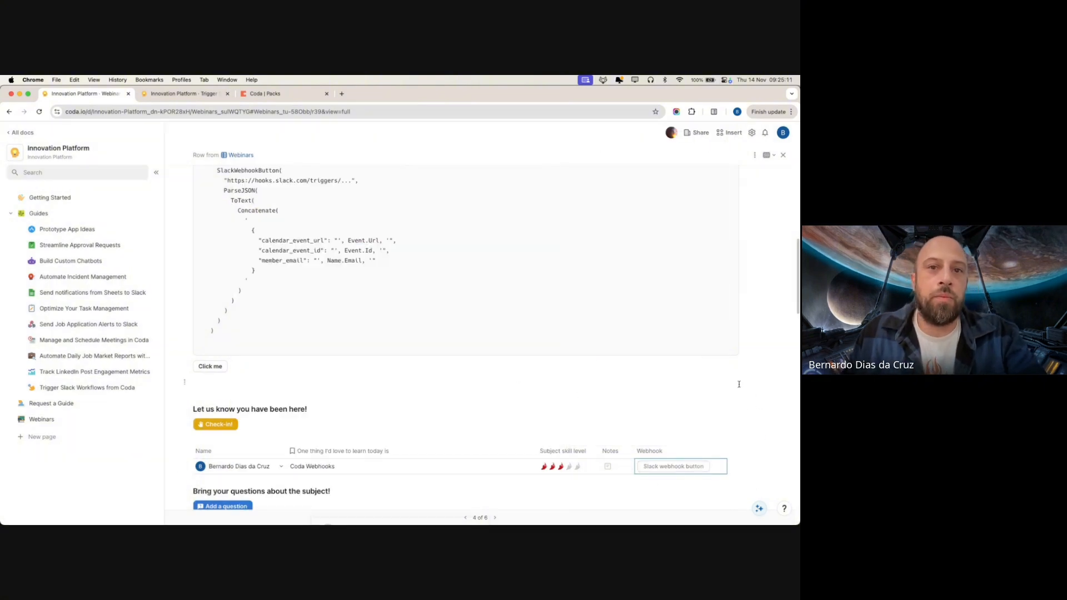
key(super+Tab)
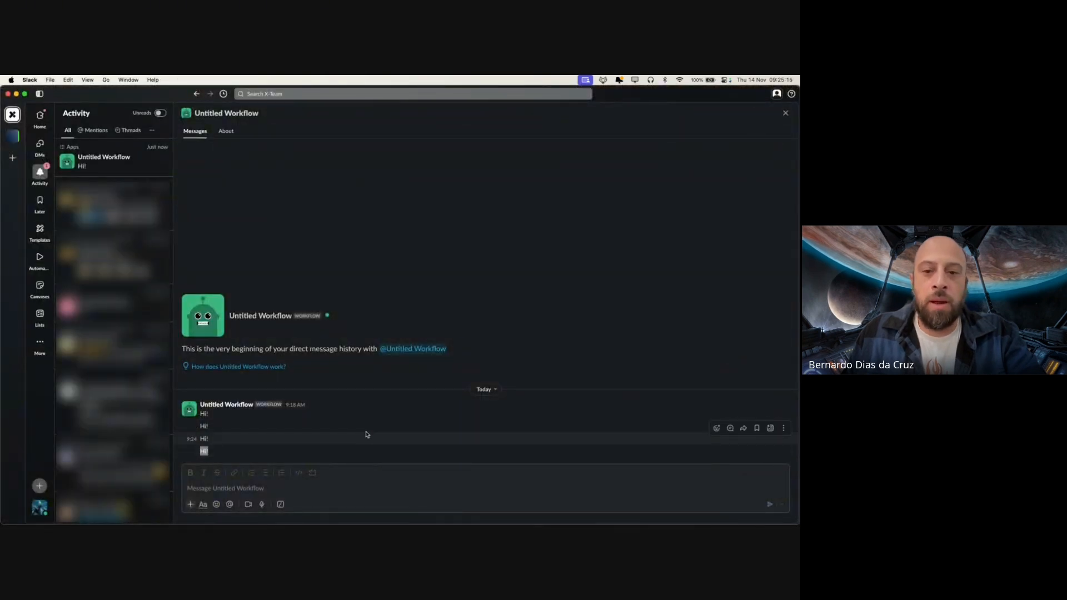
key(super+Tab)
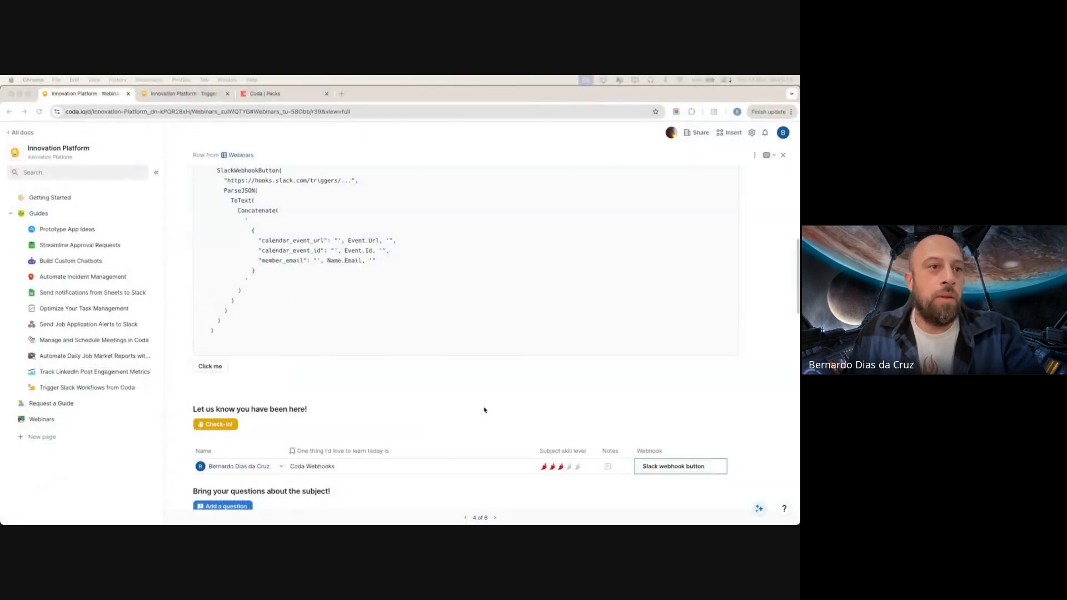
Add a trailing comma and an empty line after the member_email entry in the Slack webhook button's body formula
click(645, 467)
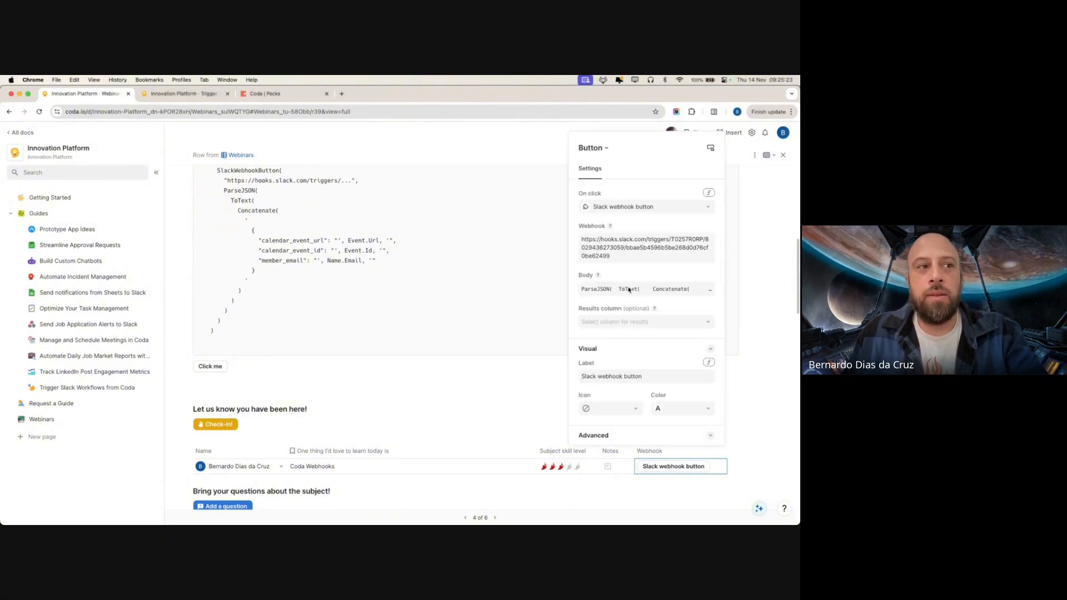
click(678, 292)
click(704, 363)
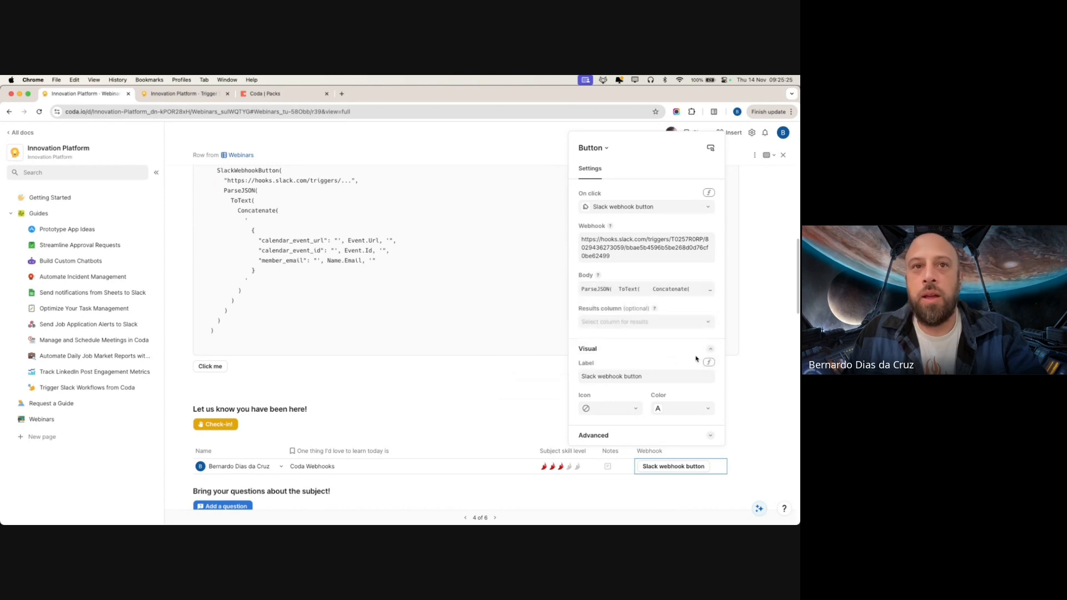
click(426, 217)
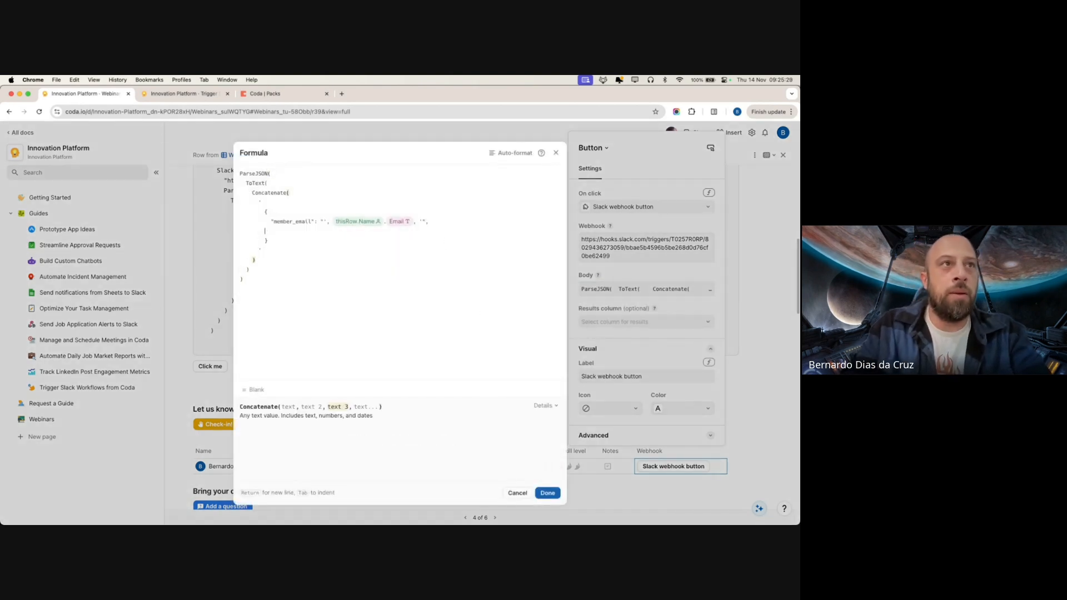
click(207, 285)
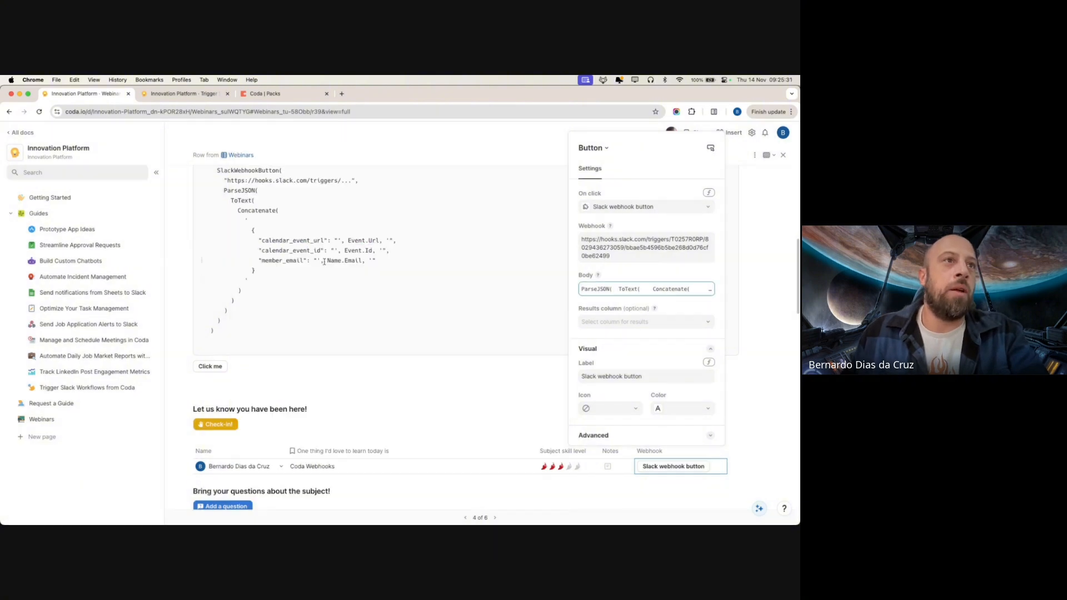
Copy the calendar_event_id line from the ForEach code block into the Slack webhook button's body formula, below member_email
click(409, 250)
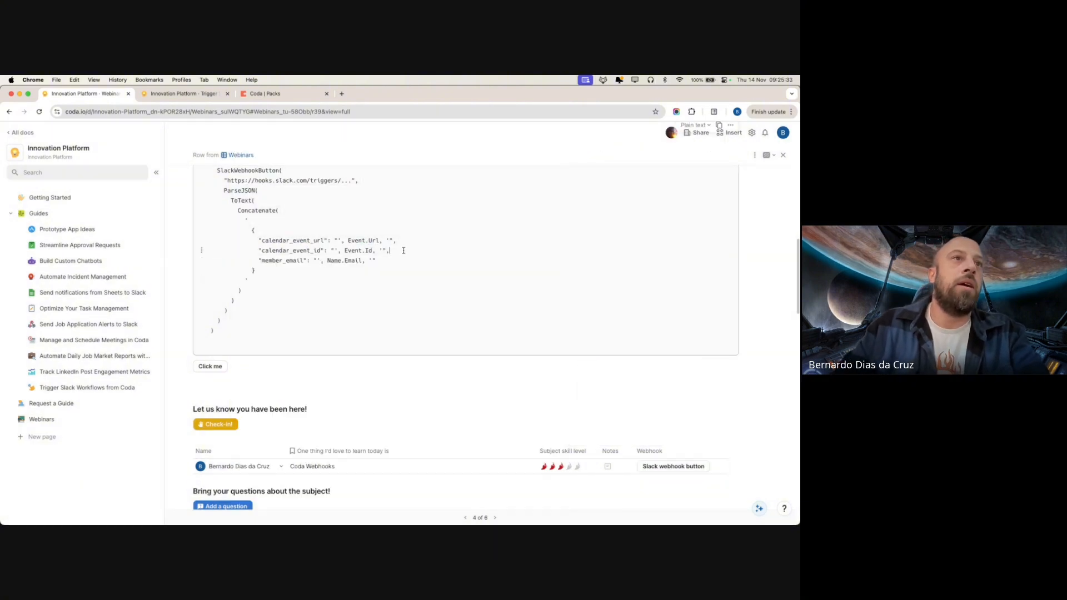
triple_click(403, 250)
key(ctrl+c)
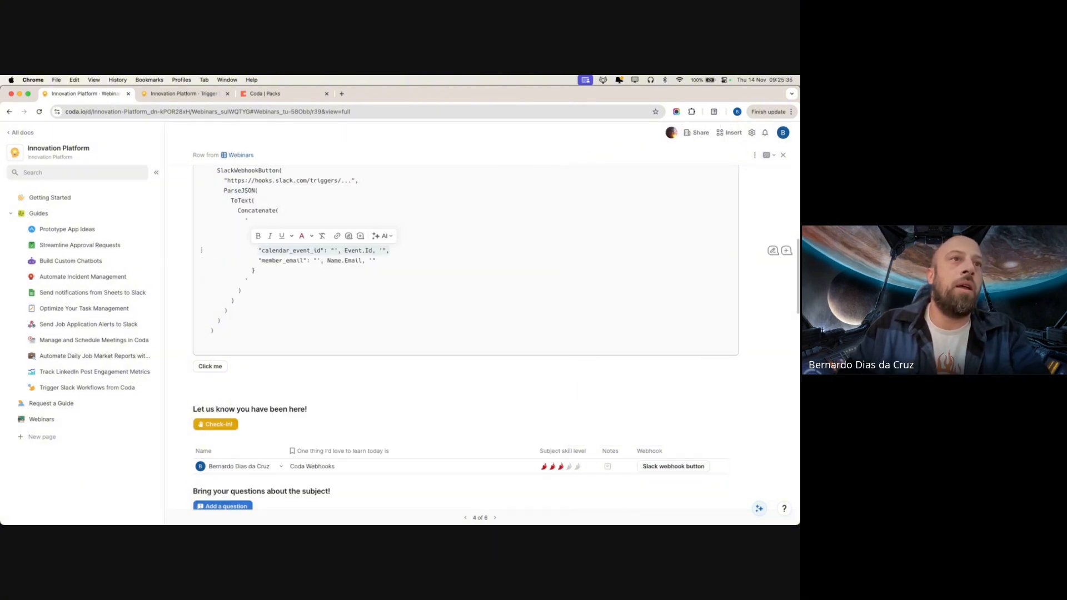
right_click(677, 467)
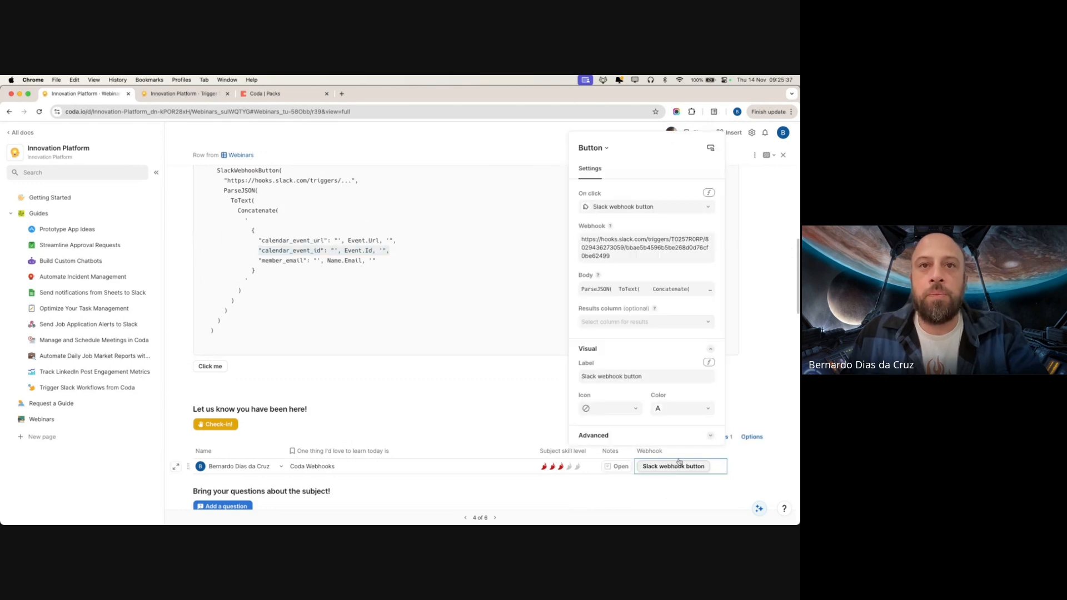
click(634, 291)
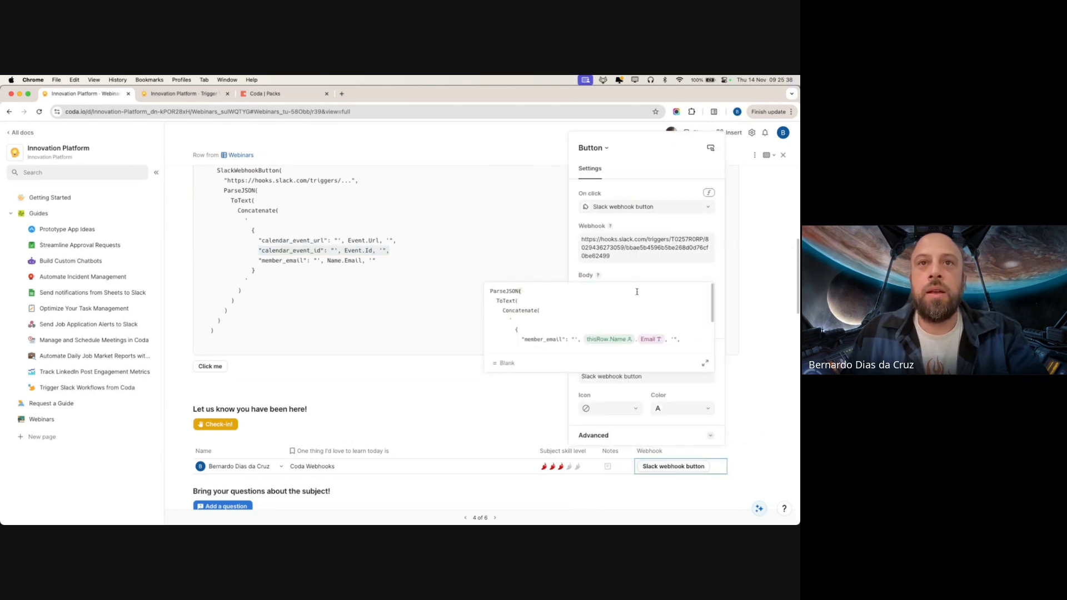
click(704, 362)
click(416, 229)
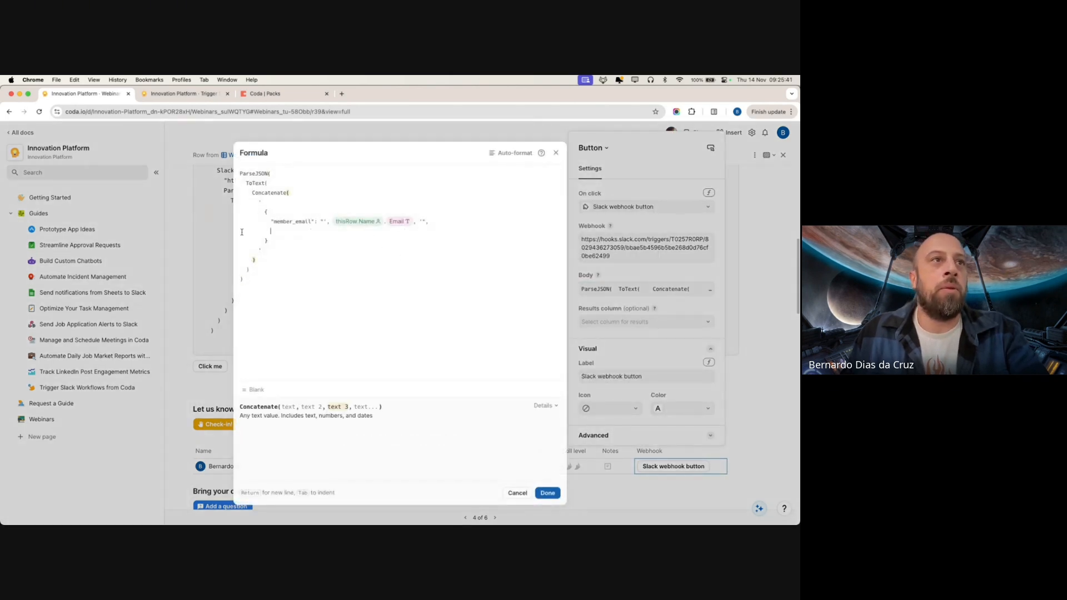
key(ctrl+v)
Replace Event.Id in the calendar_event_id line with a reference to the check-in table's Webinar column
click(349, 232)
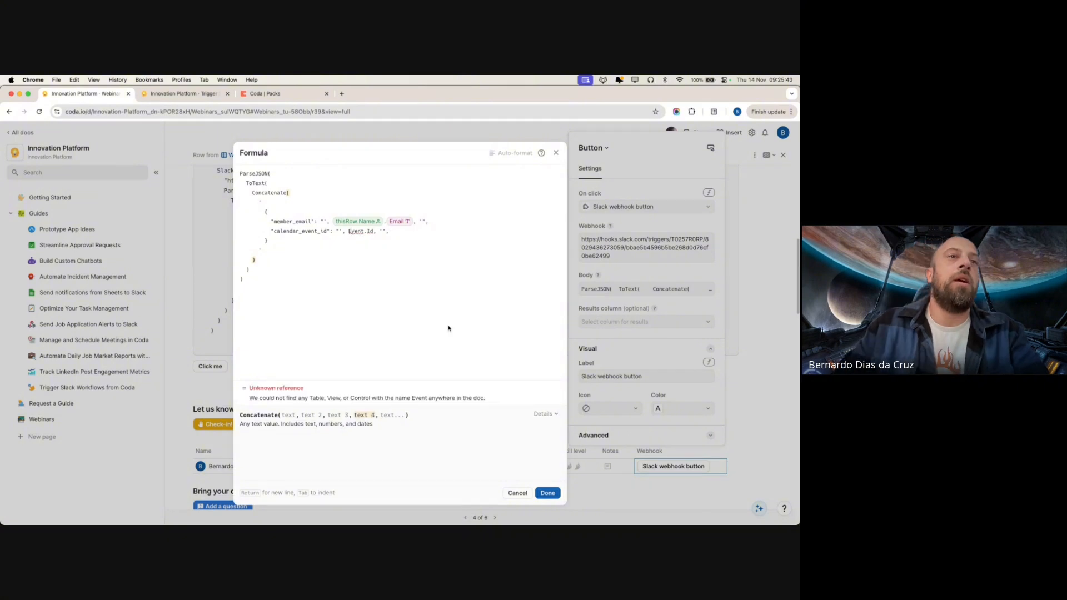
key(shift+super+Right)
text(webinar)
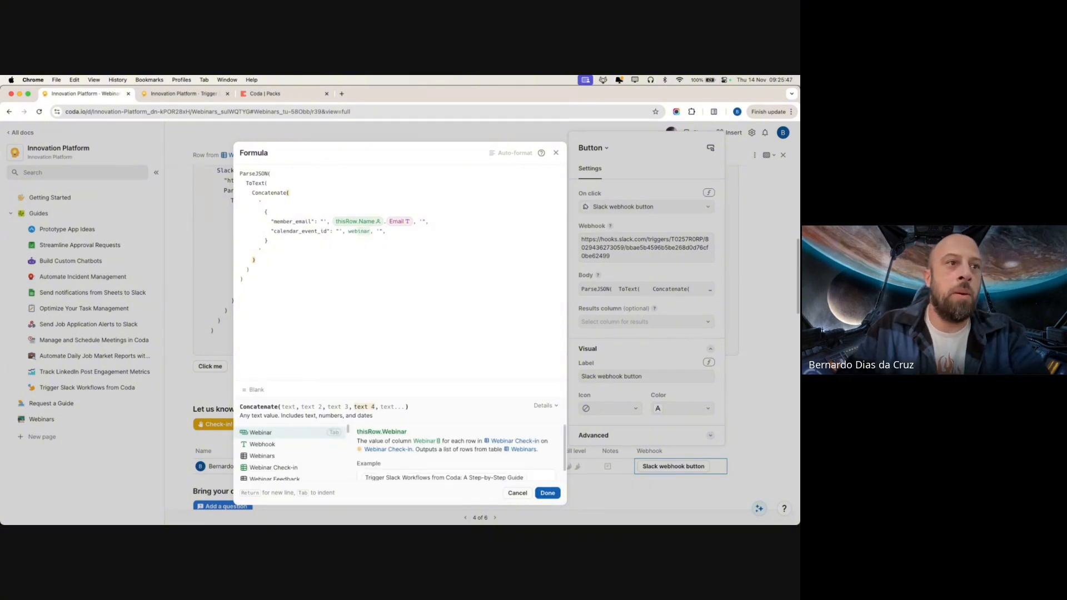
key(Tab)
text(.)
key(BackSpace)
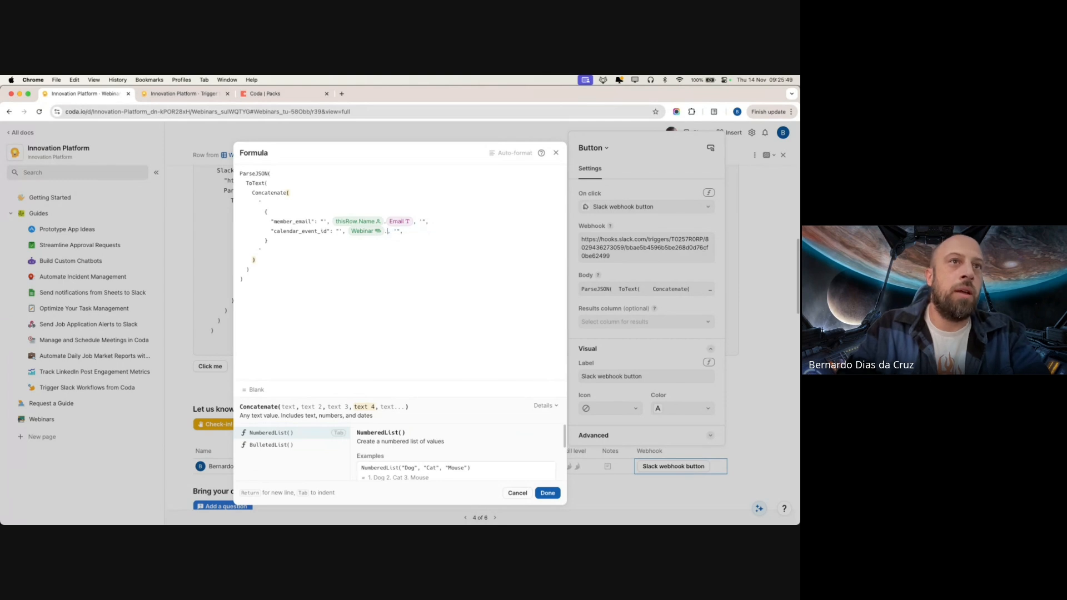
key(BackSpace)
key(BackSpace)
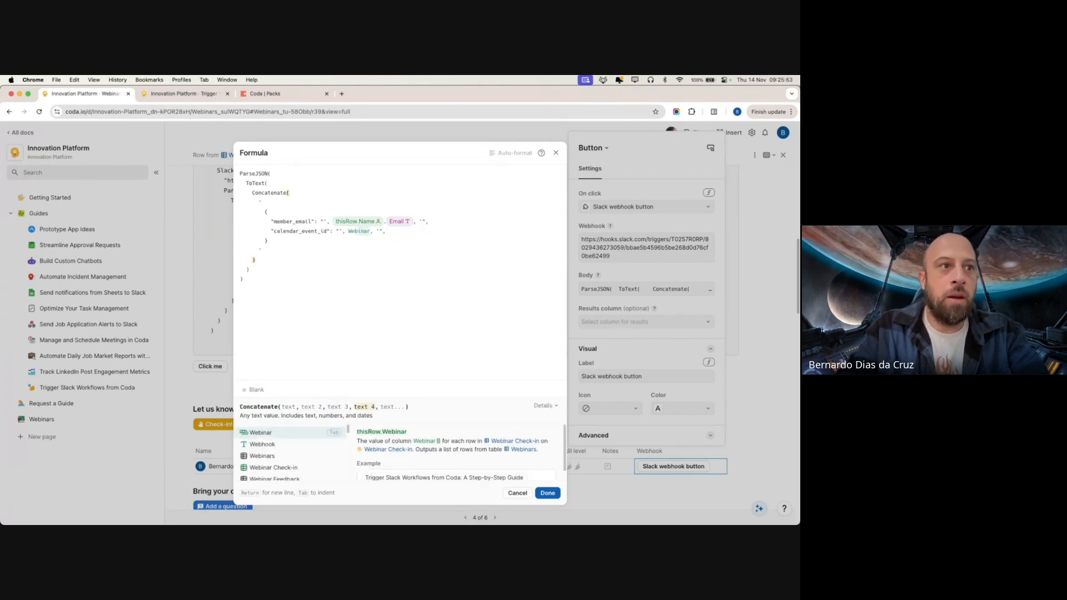
key(Down)
key(Down)
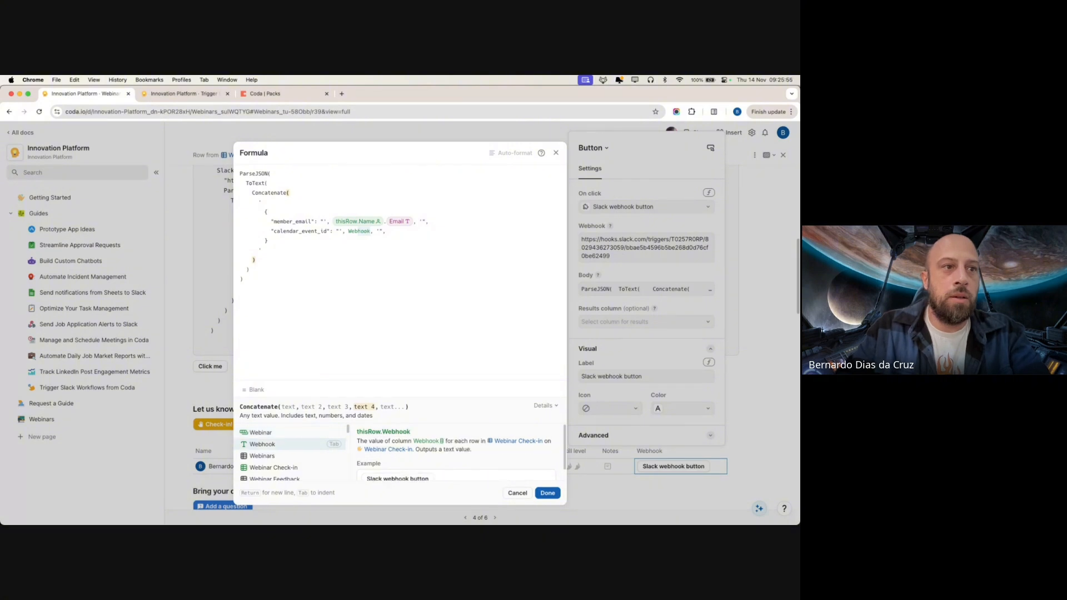
key(Up)
key(Up)
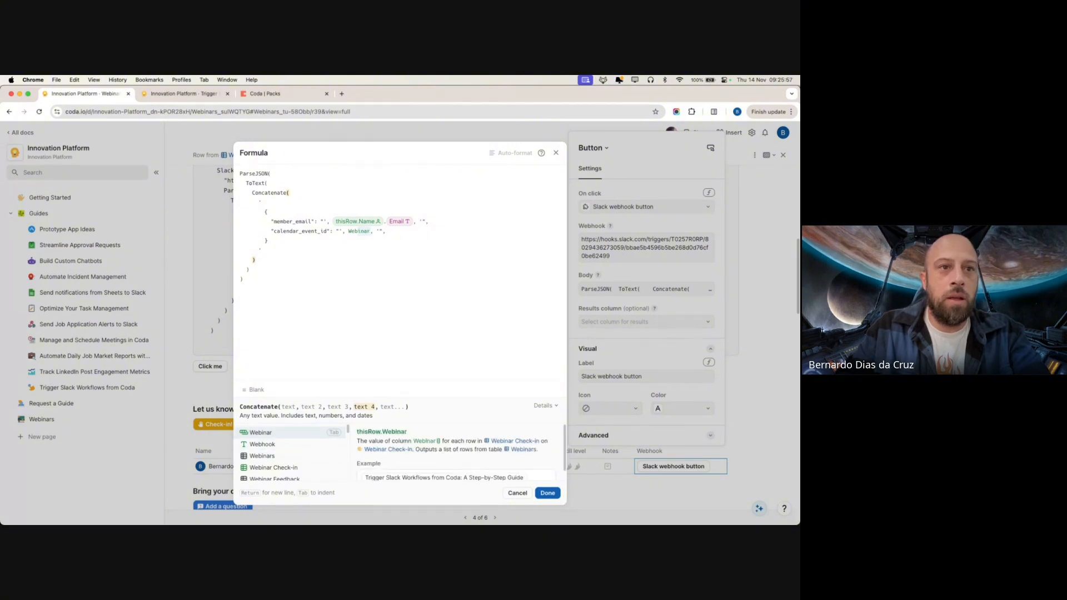
key(Tab)
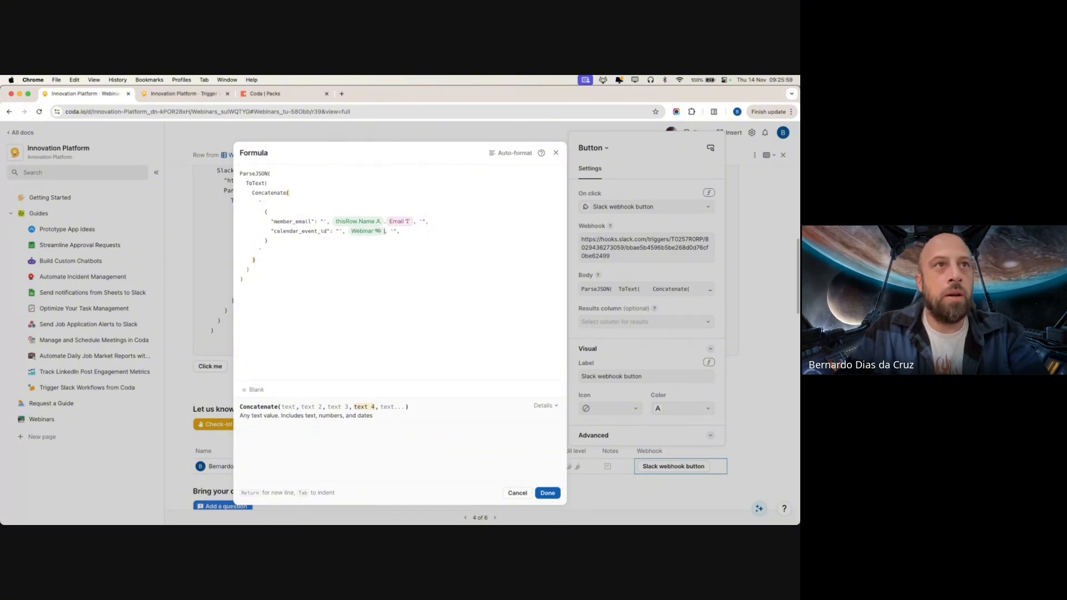
Extend the Webinar reference in the calendar_event_id line with the Event link column
text(.)
text(cal)
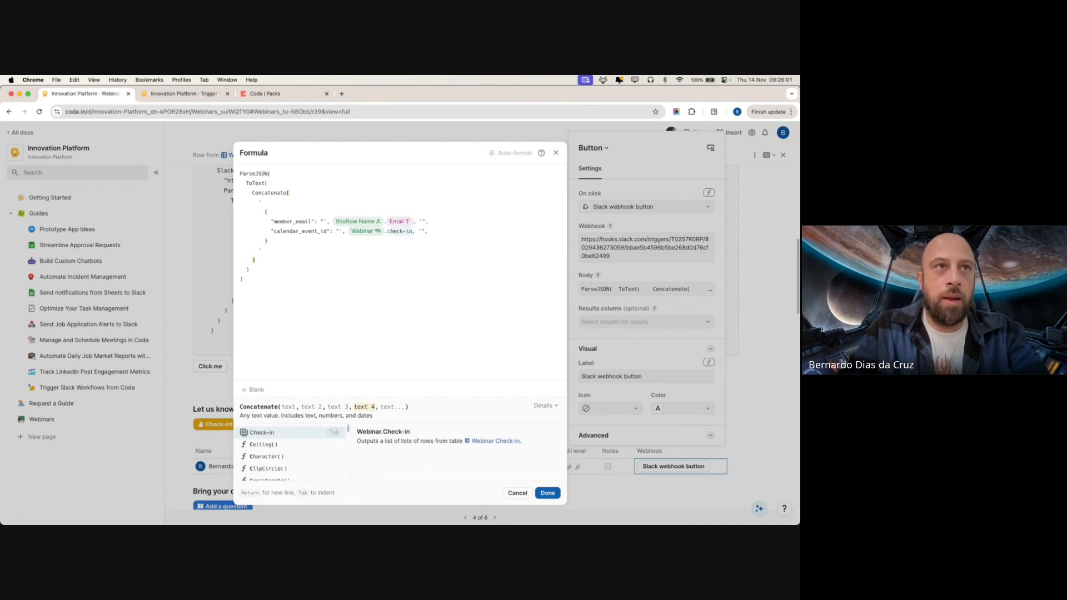
key(BackSpace)
key(BackSpace)
key(BackSpace)
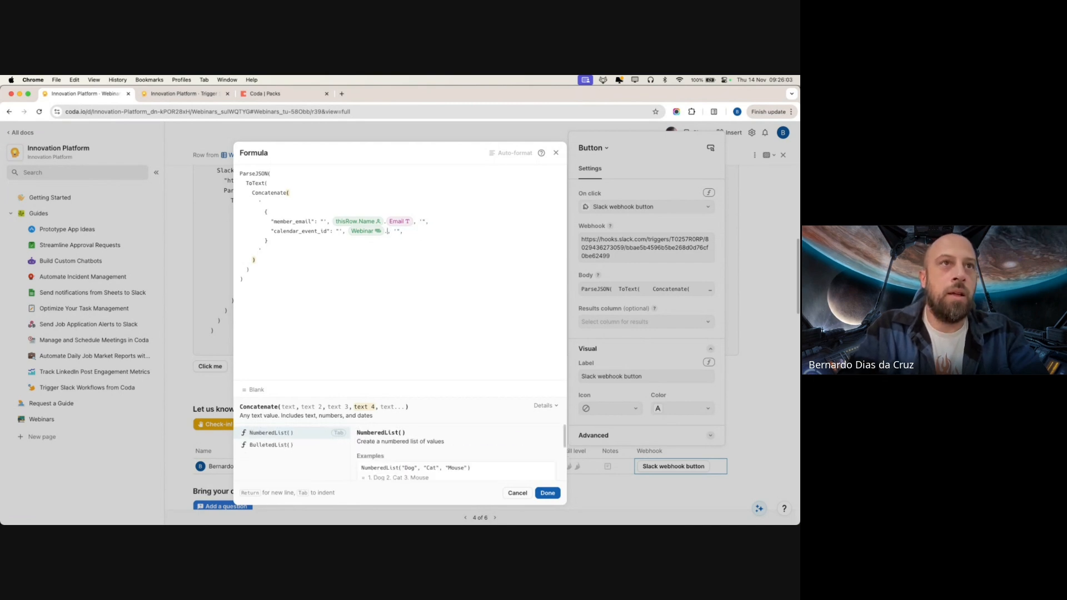
text(event link)
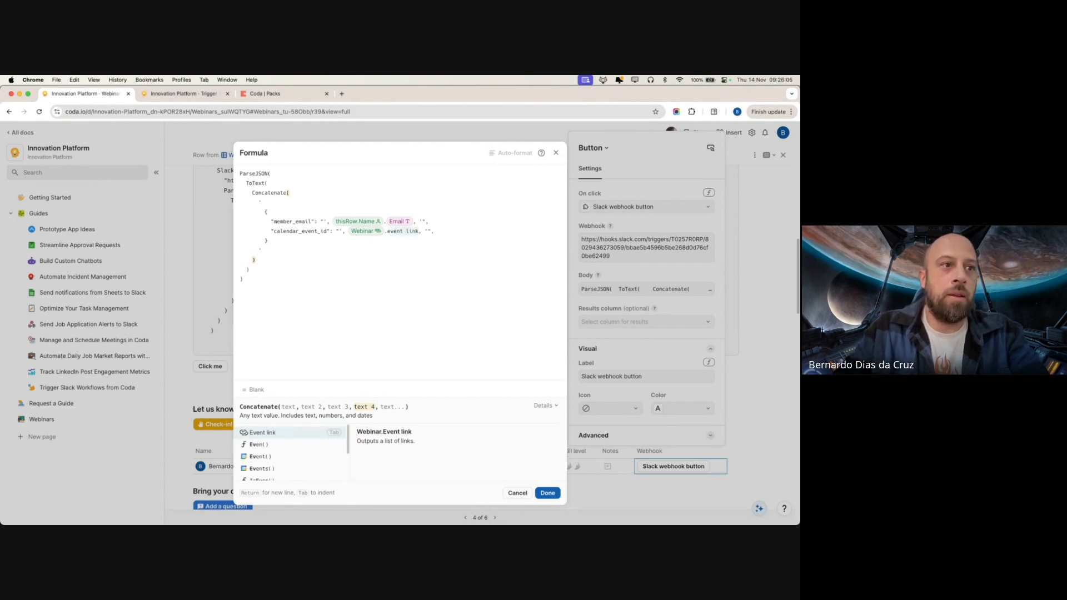
key(Tab)
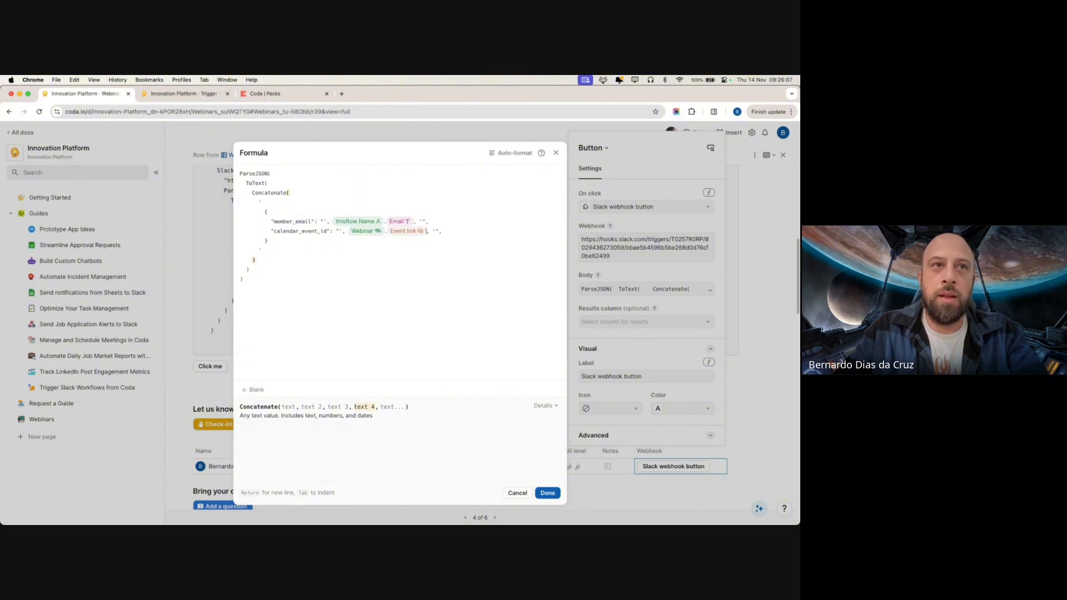
Inspect the Webinar and Event link references in the calendar_event_id line, then save the body formula and close the button settings
key(Left)
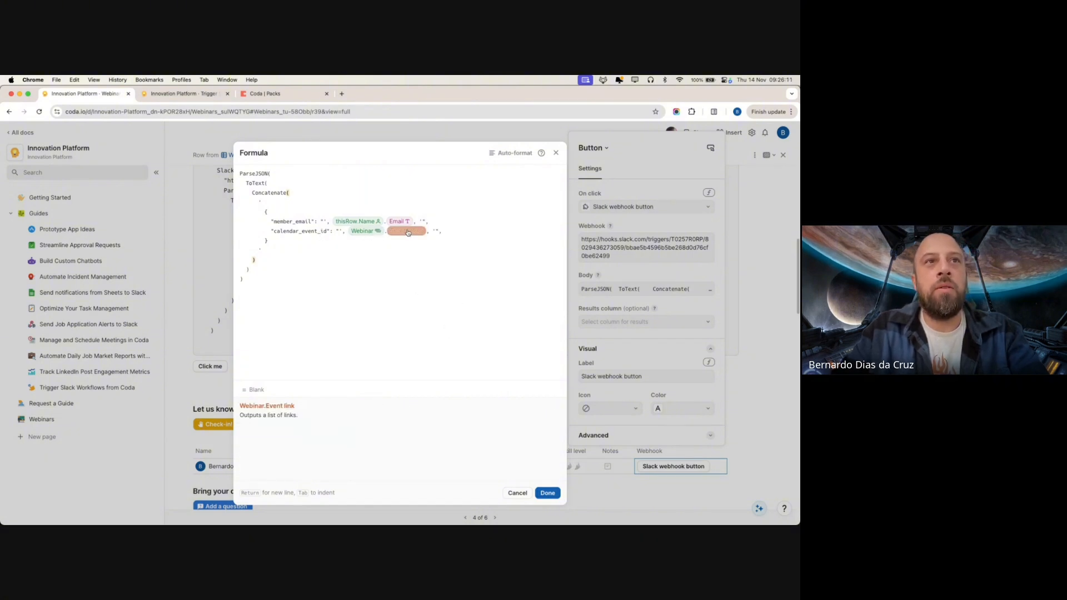
click(427, 231)
text(.)
key(BackSpace)
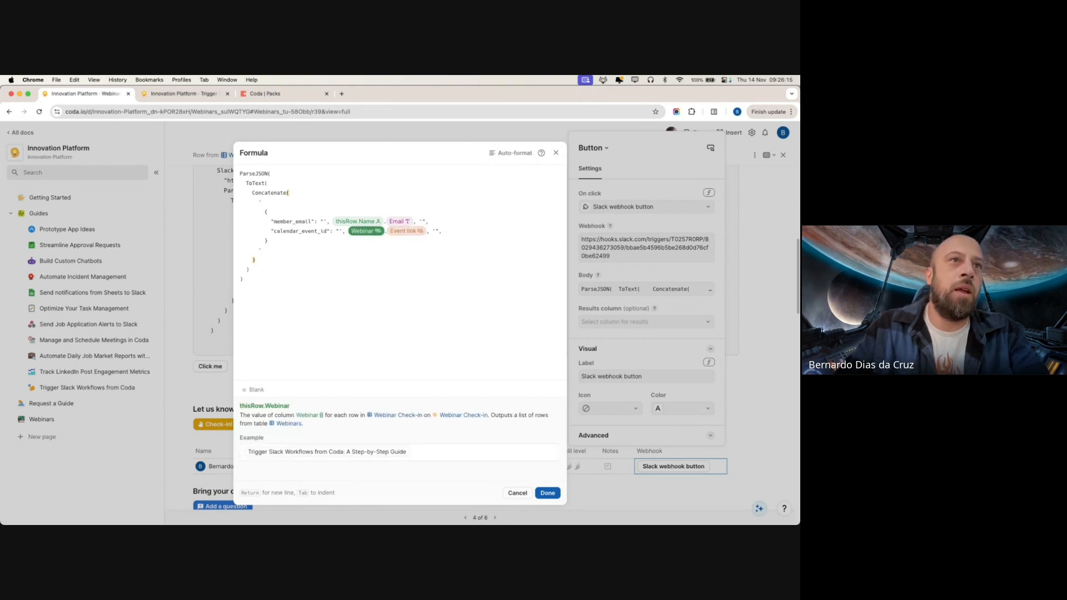
click(320, 230)
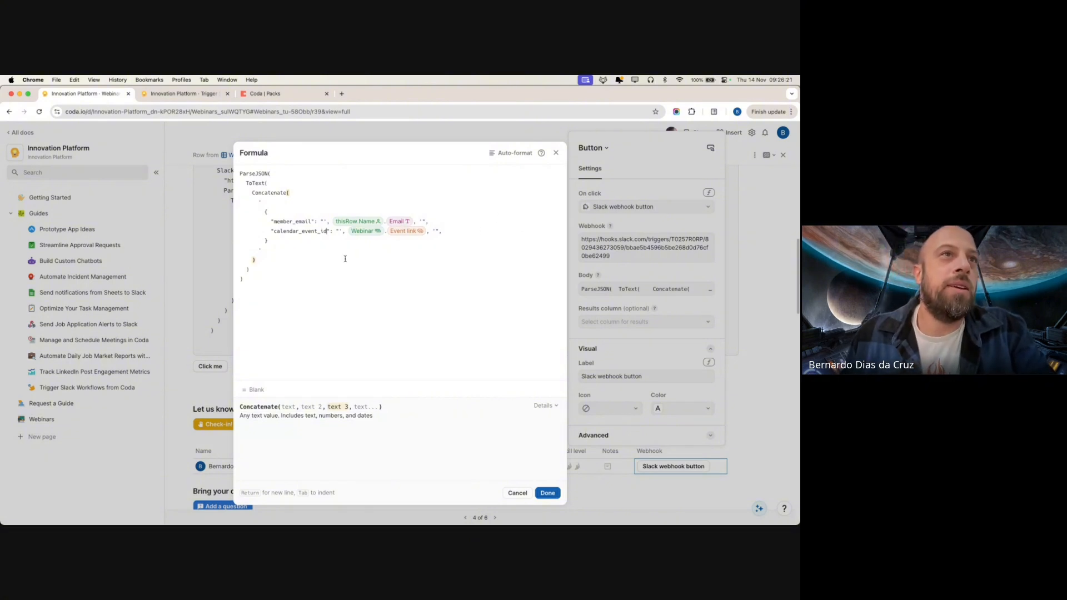
click(547, 494)
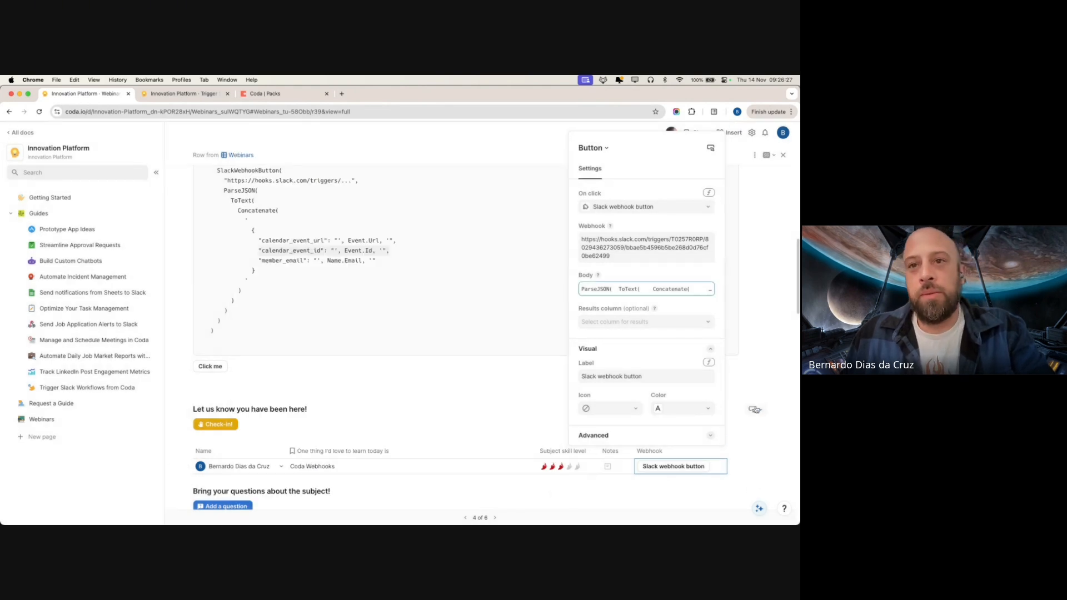
click(292, 387)
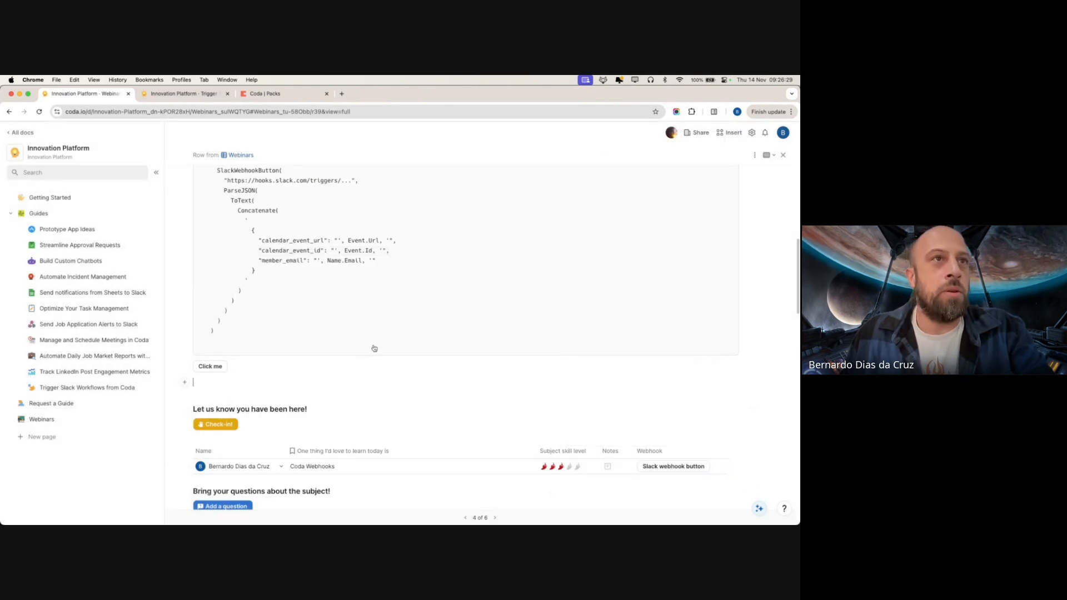
Browse the Event link column's type options down to the Google Calendar pack's Event type, and leave the column type as it is
scroll(291, 311, up, 15)
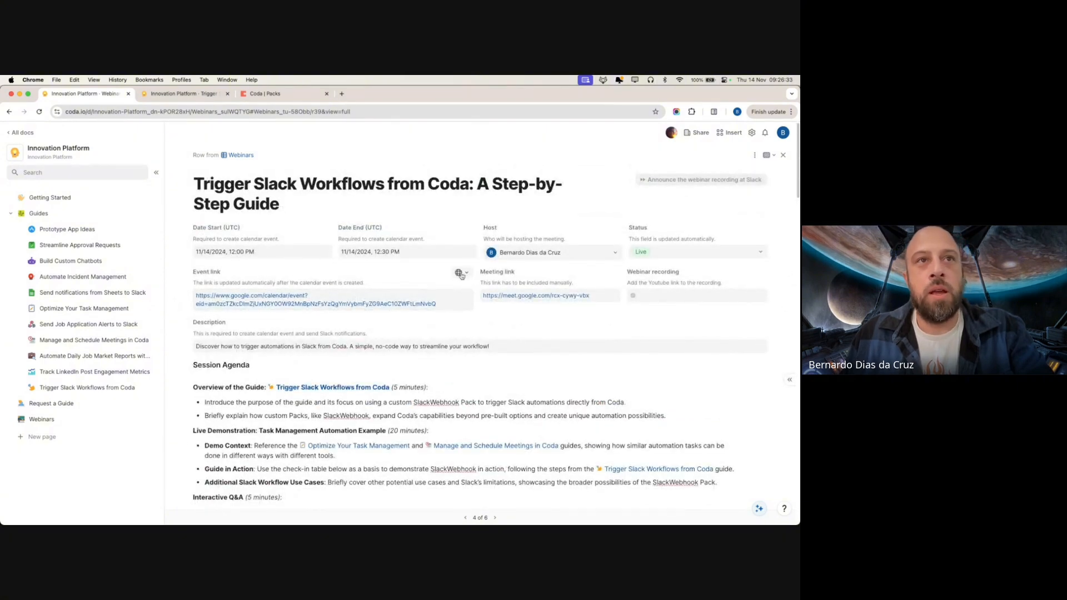
click(460, 274)
mouse_move(411, 319)
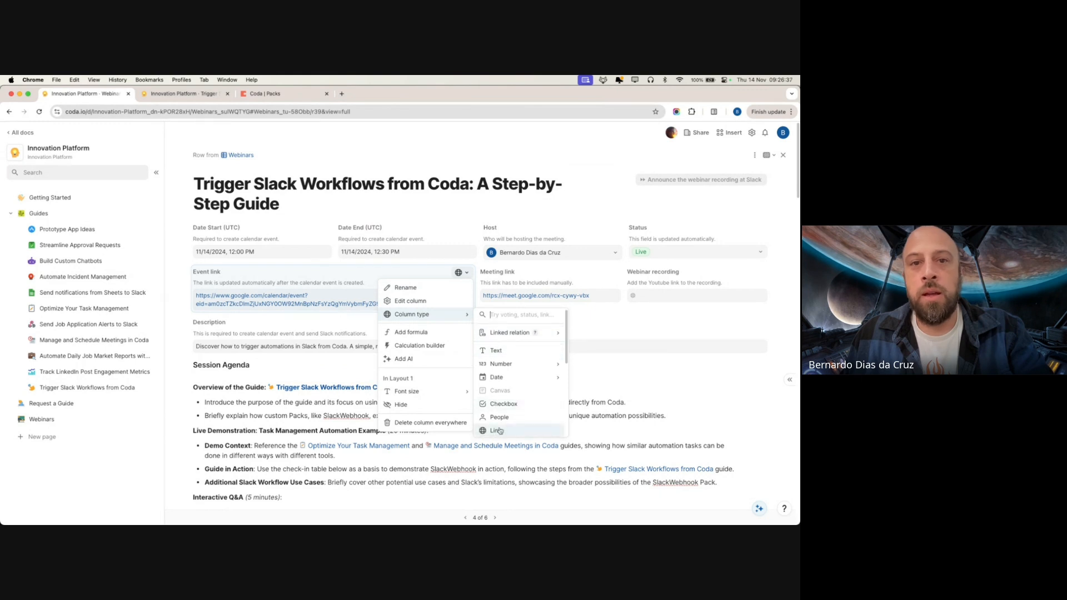
scroll(518, 404, down, 5)
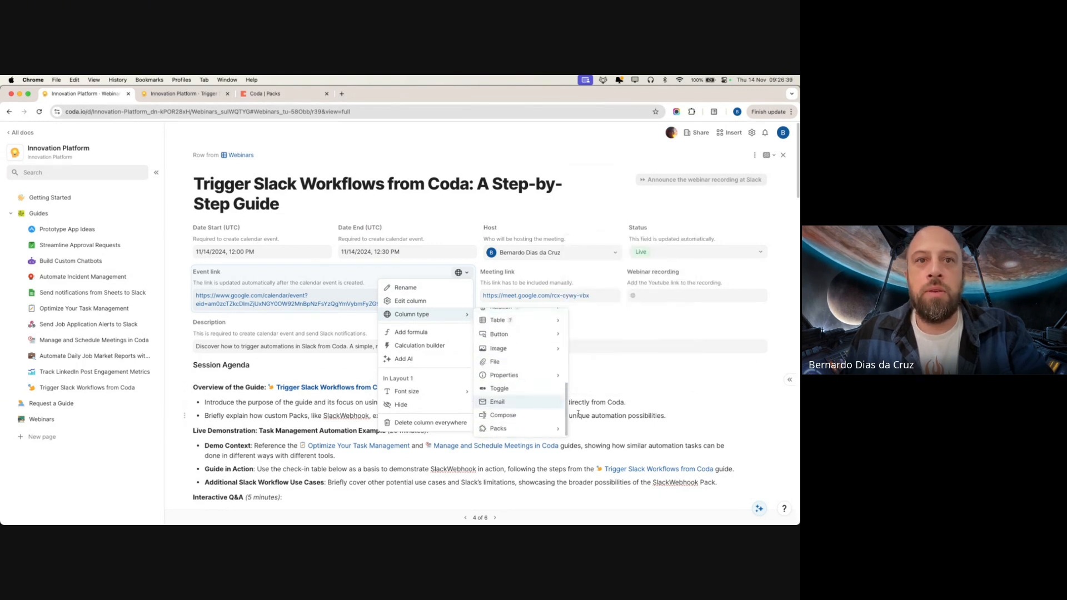
mouse_move(503, 429)
mouse_move(620, 261)
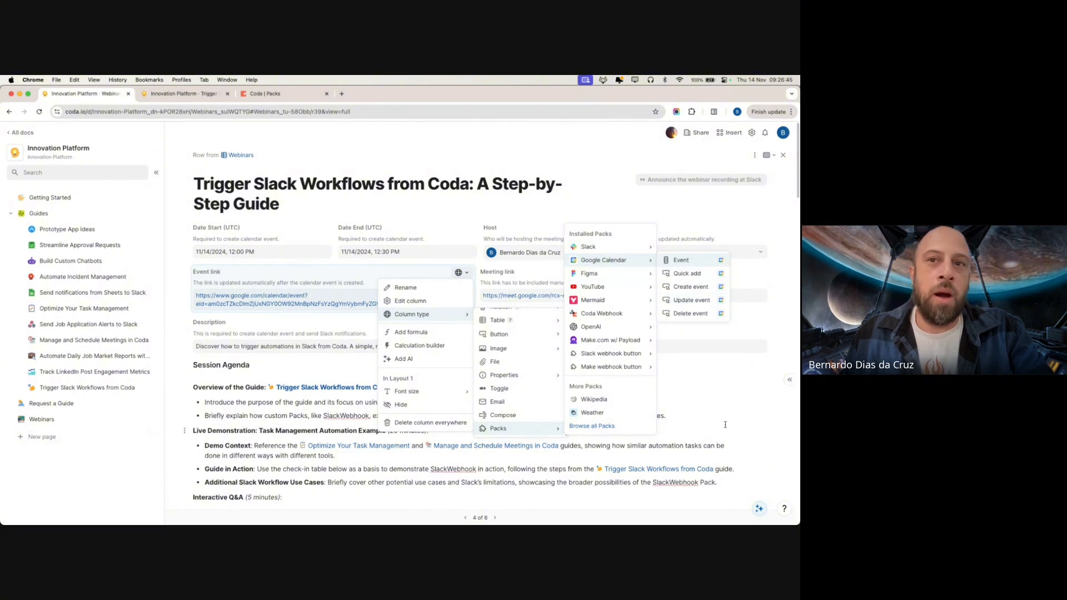
click(578, 447)
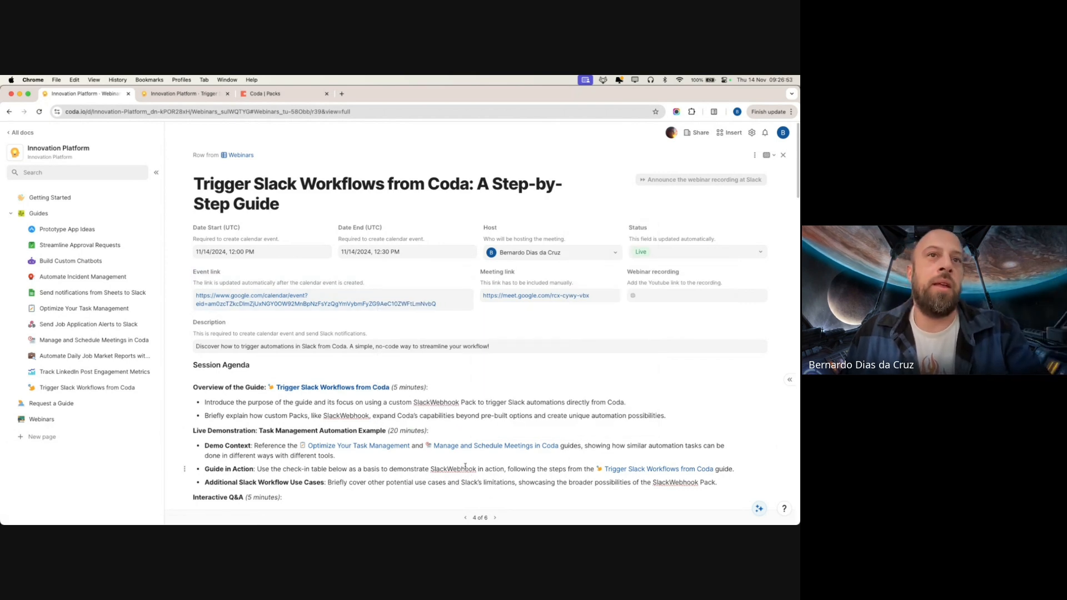
Examine the thisRow.Event.Url and thisRow.Event.Id references in the code block for the SlackWebhook table button
scroll(465, 466, down, 1)
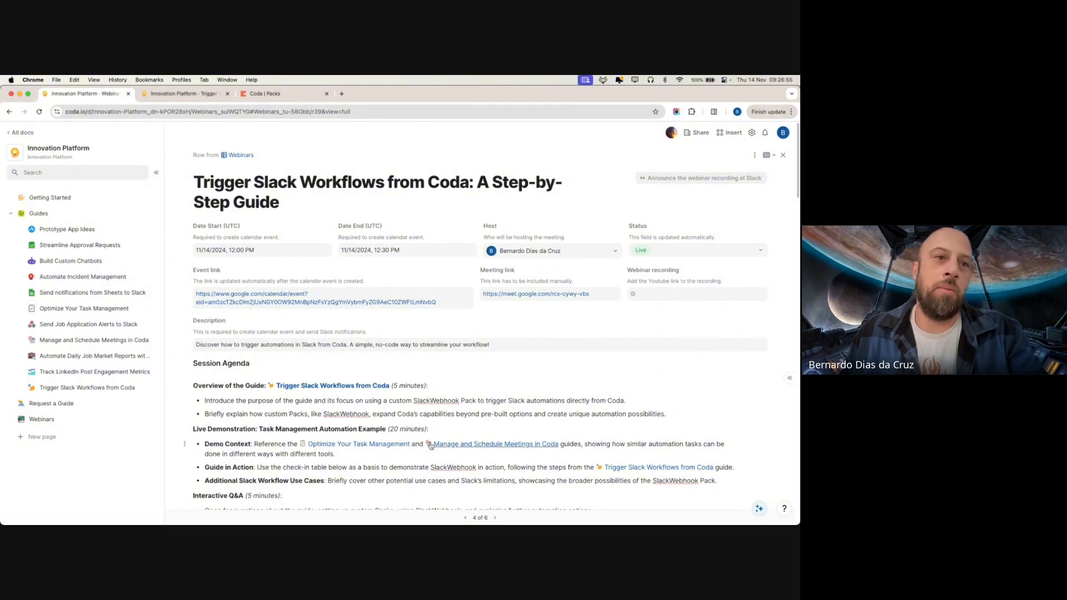
scroll(545, 442, down, 5)
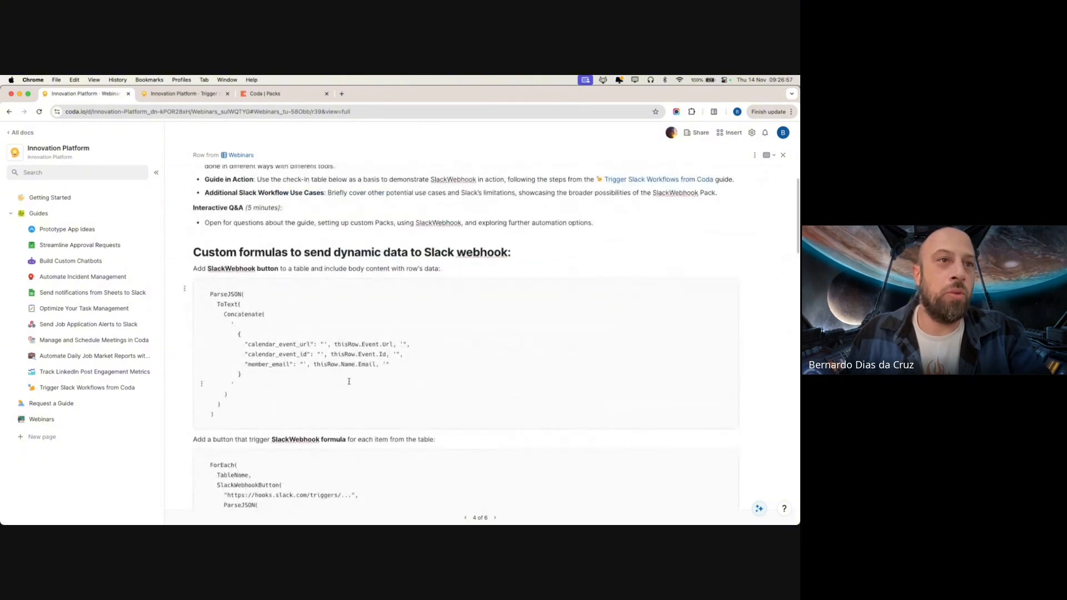
drag(392, 331, 334, 330)
scroll(397, 354, down, 2)
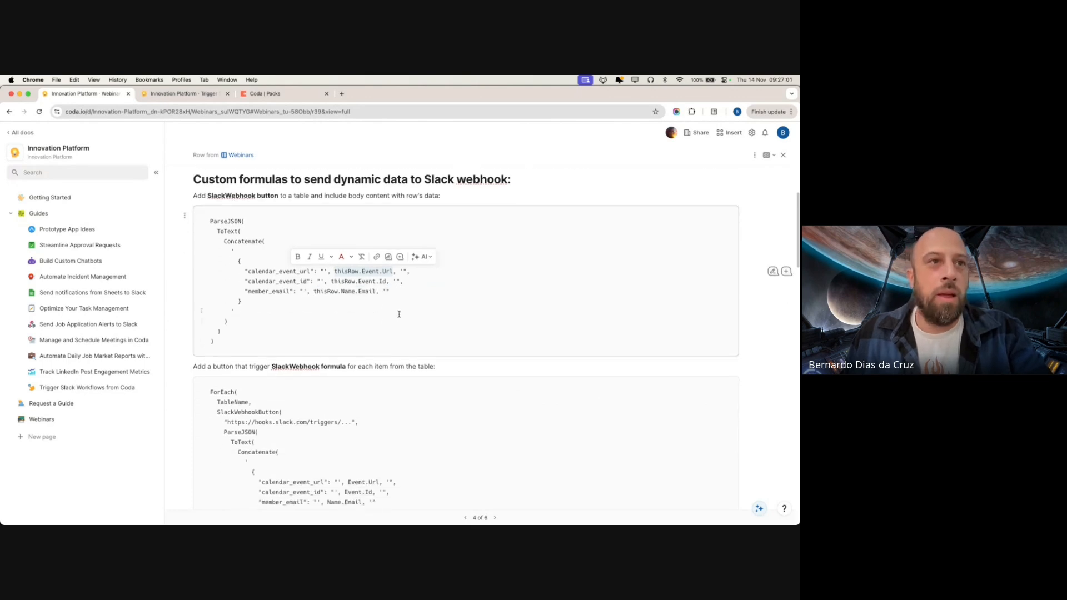
double_click(380, 279)
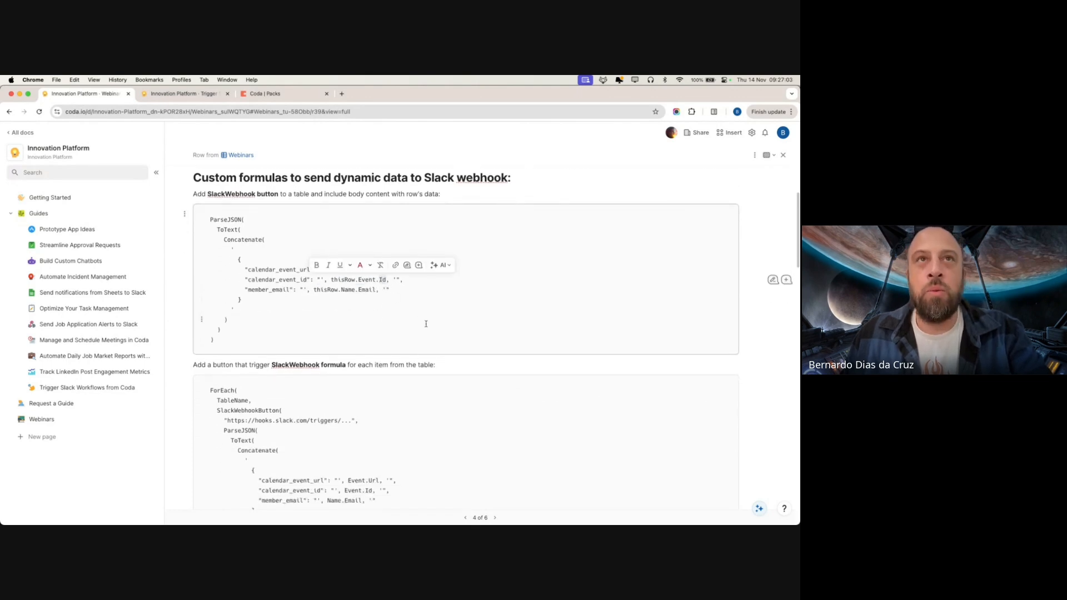
Switch to Slack's Workflow Builder and dismiss the published-workflow confirmation
key(super+Tab)
key(super+Tab)
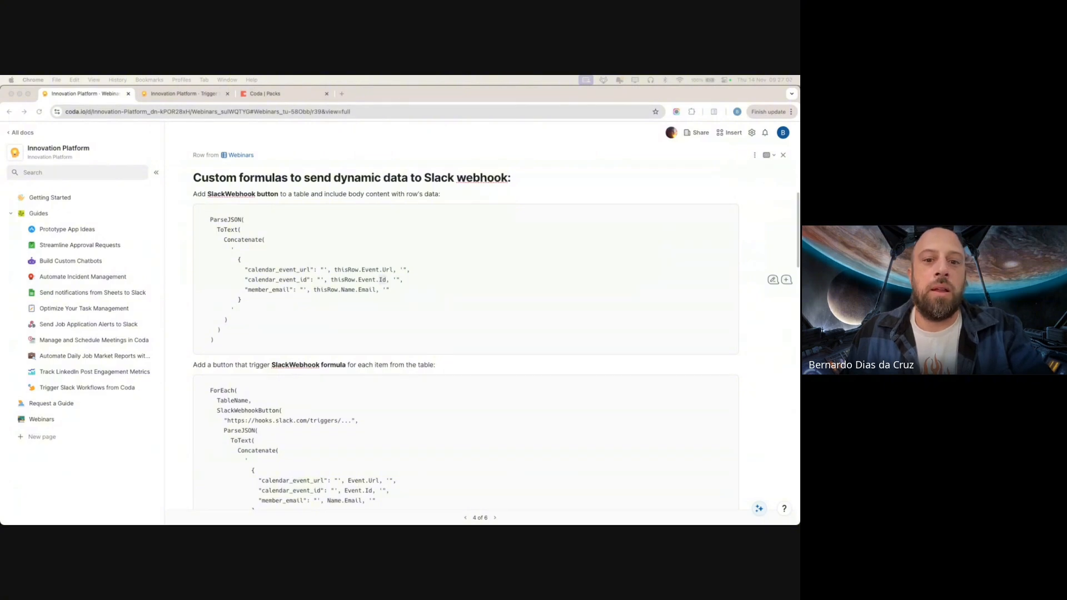
key(super+Tab)
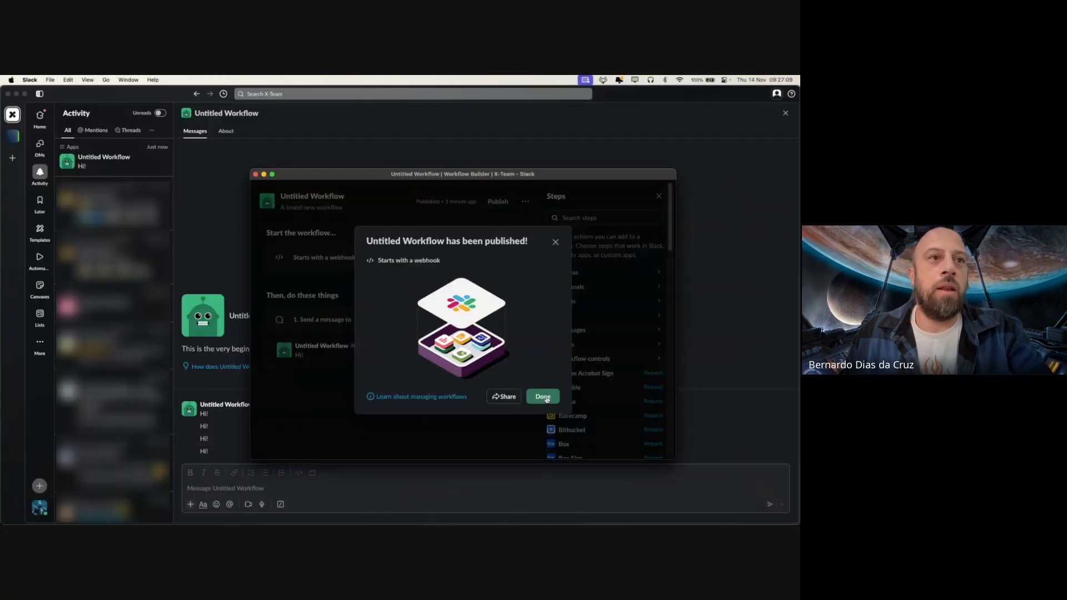
click(544, 398)
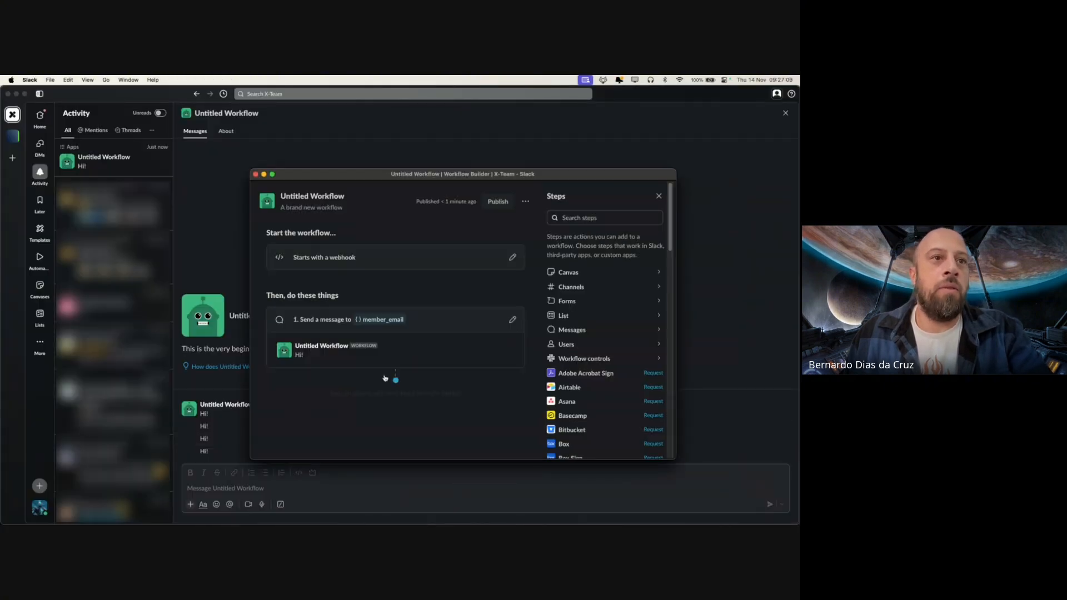
Add a button labelled "Invite to the event" to the workflow's message to member_email and save the message step
click(416, 327)
click(382, 395)
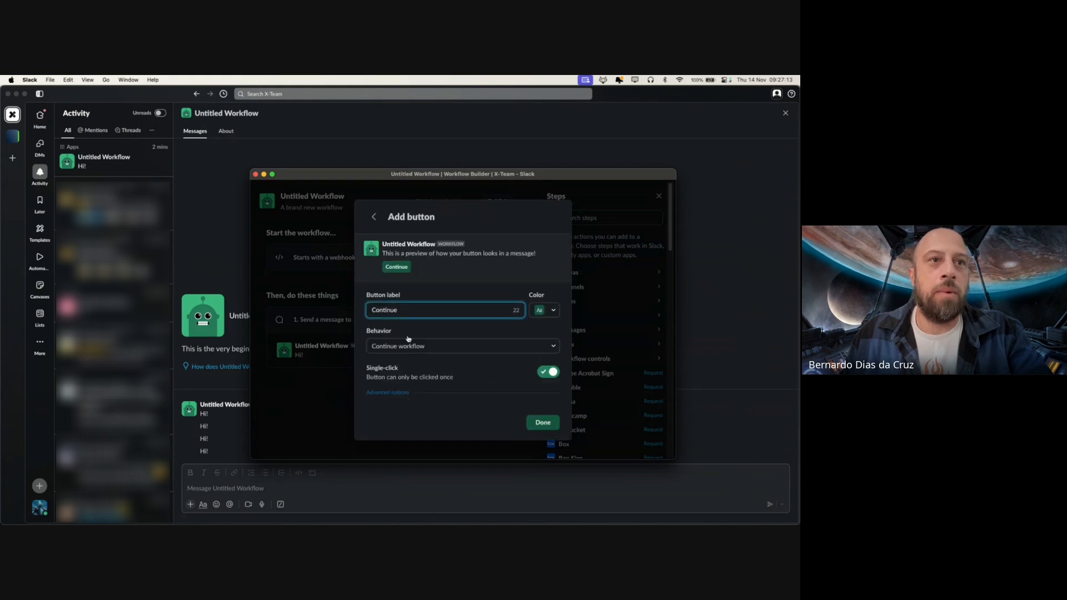
double_click(419, 310)
text(I)
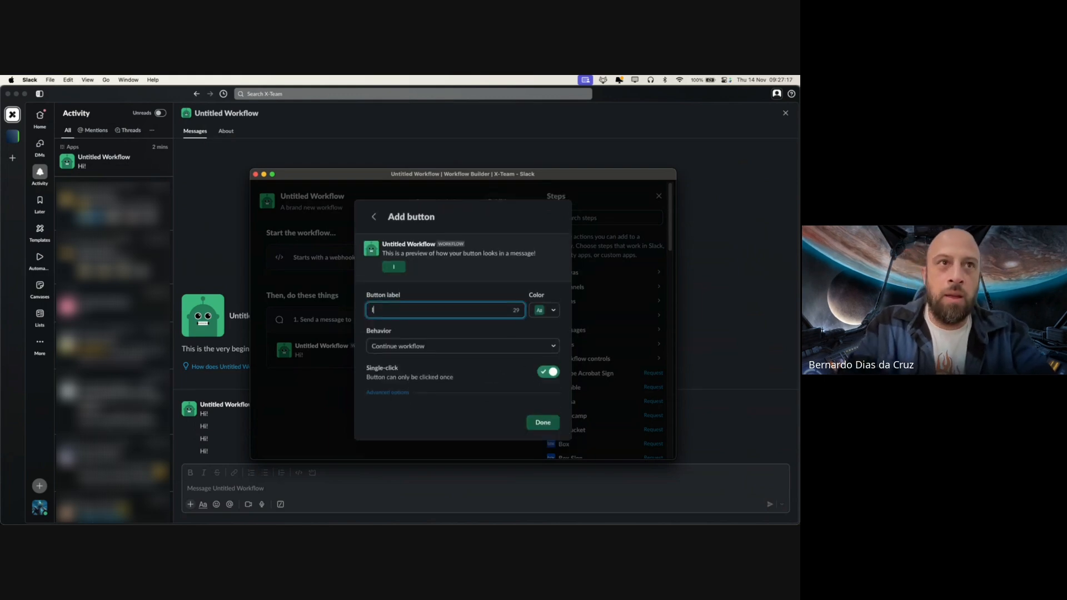
text(nvite)
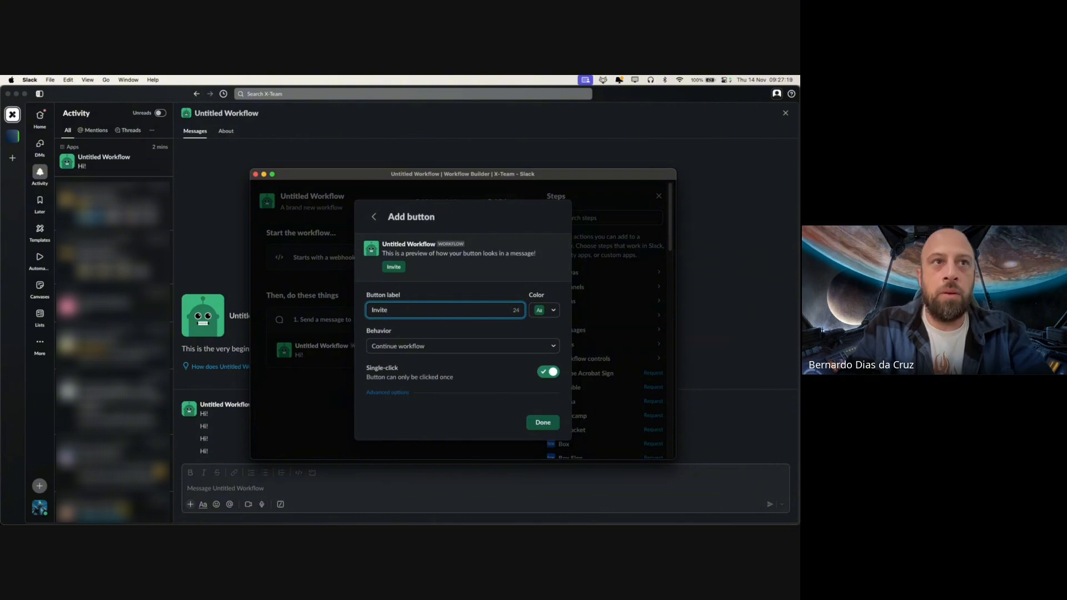
text( to )
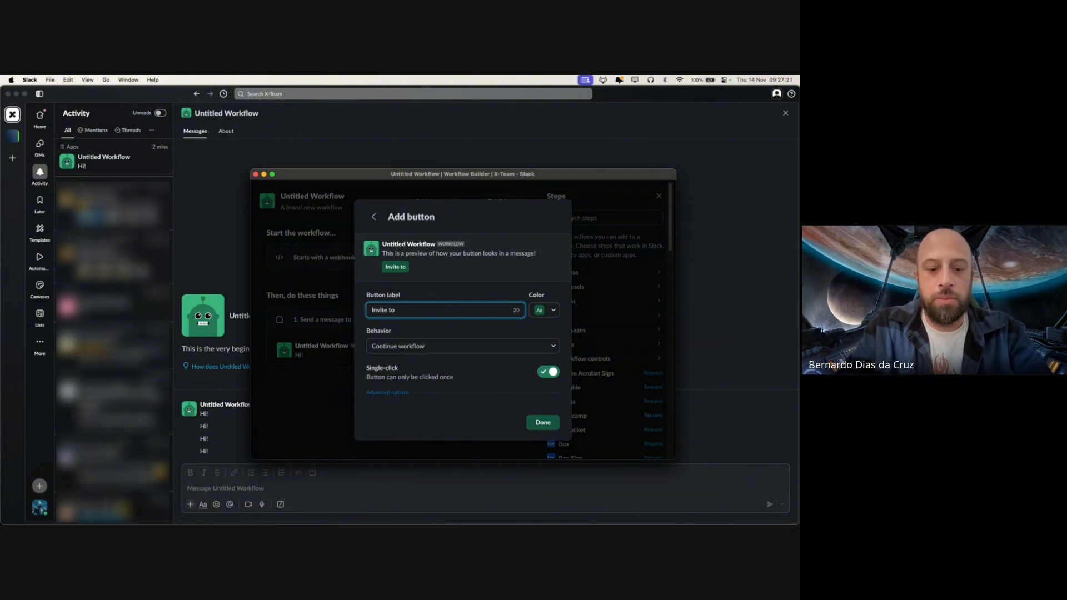
text(the event)
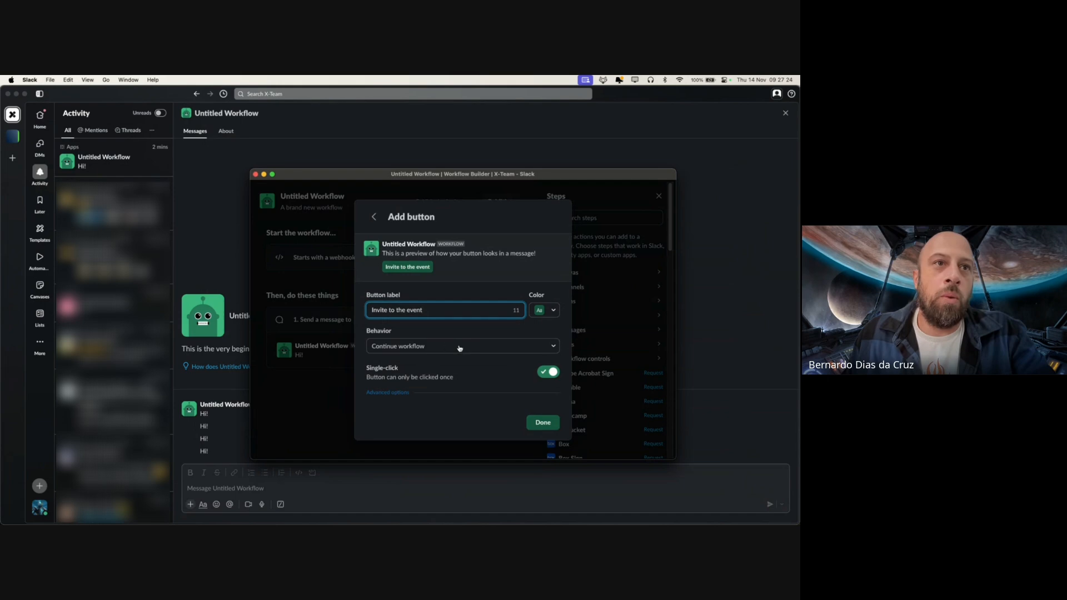
click(543, 422)
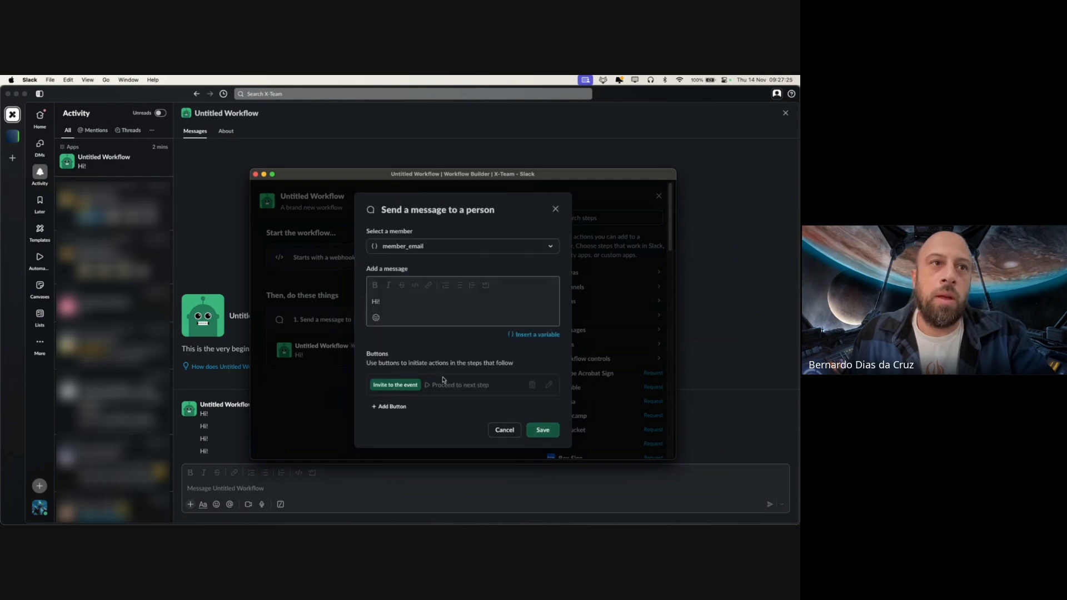
click(542, 430)
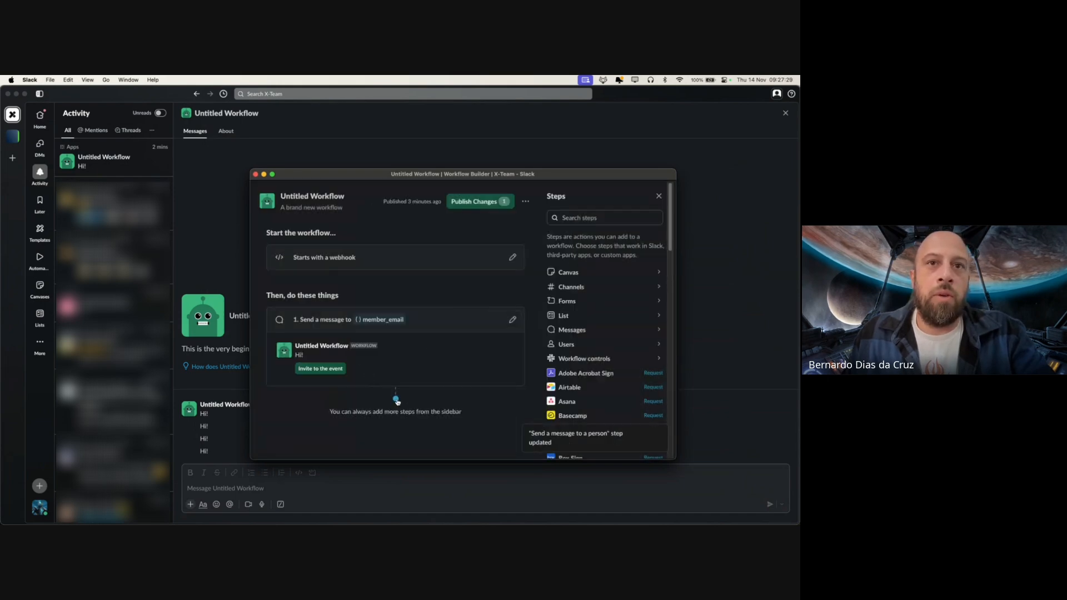
scroll(609, 361, down, 2)
scroll(609, 361, down, 7)
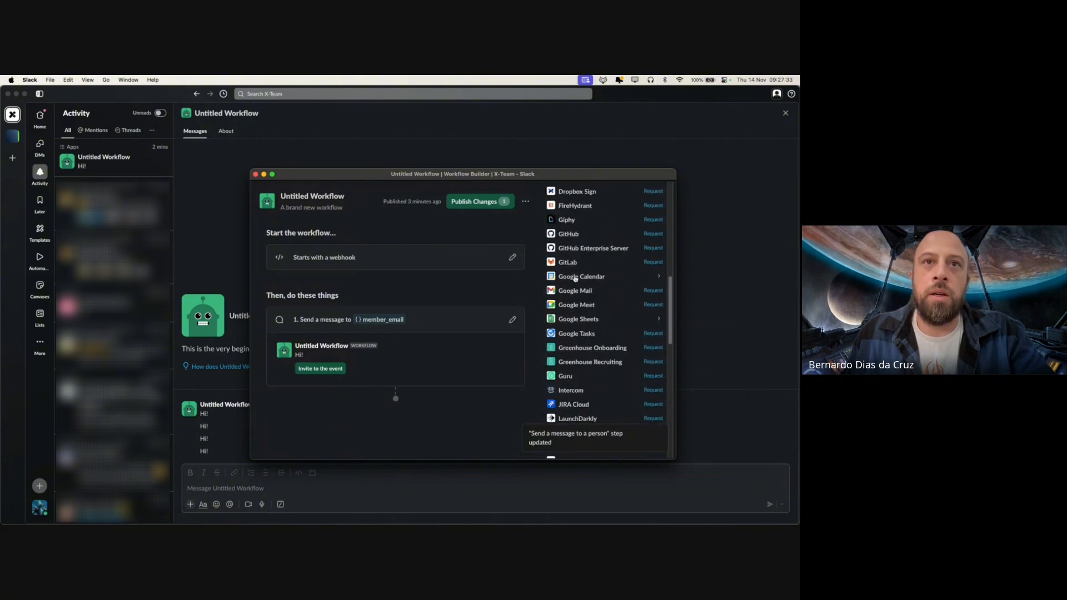
click(577, 277)
click(602, 266)
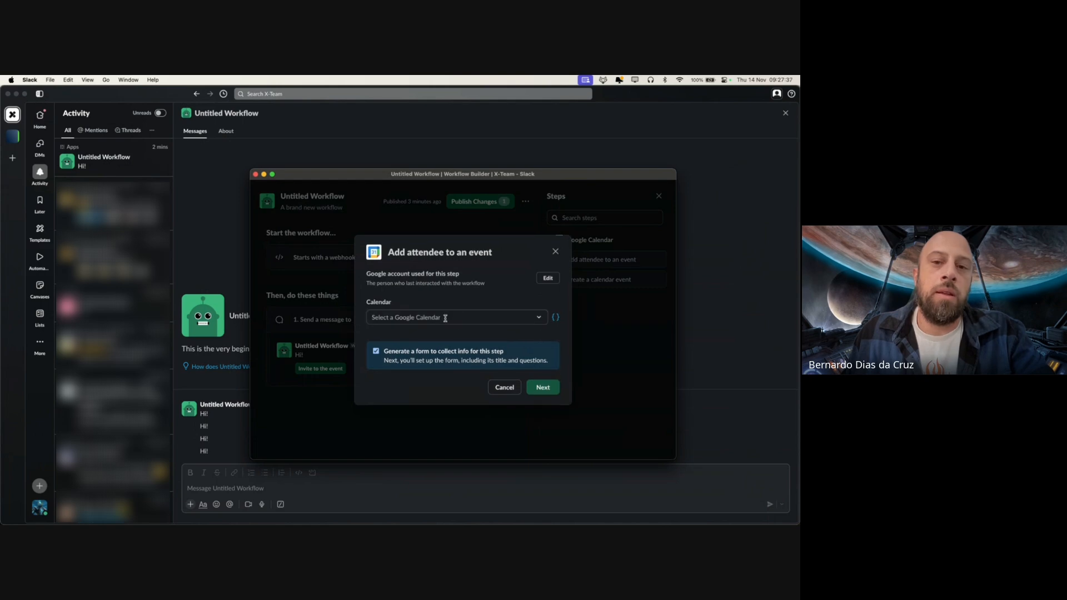
click(447, 317)
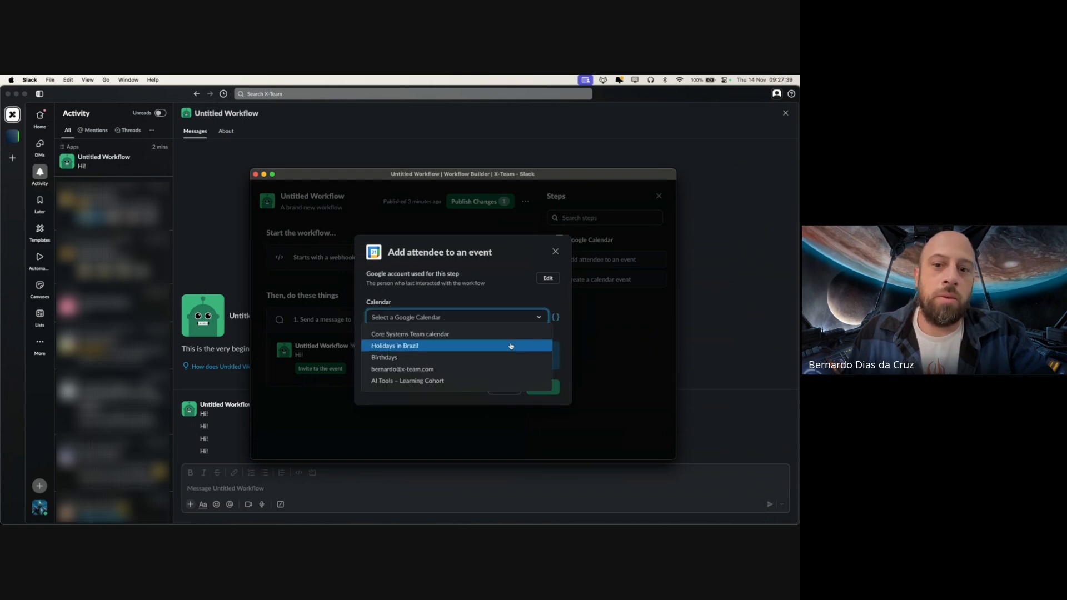
click(413, 318)
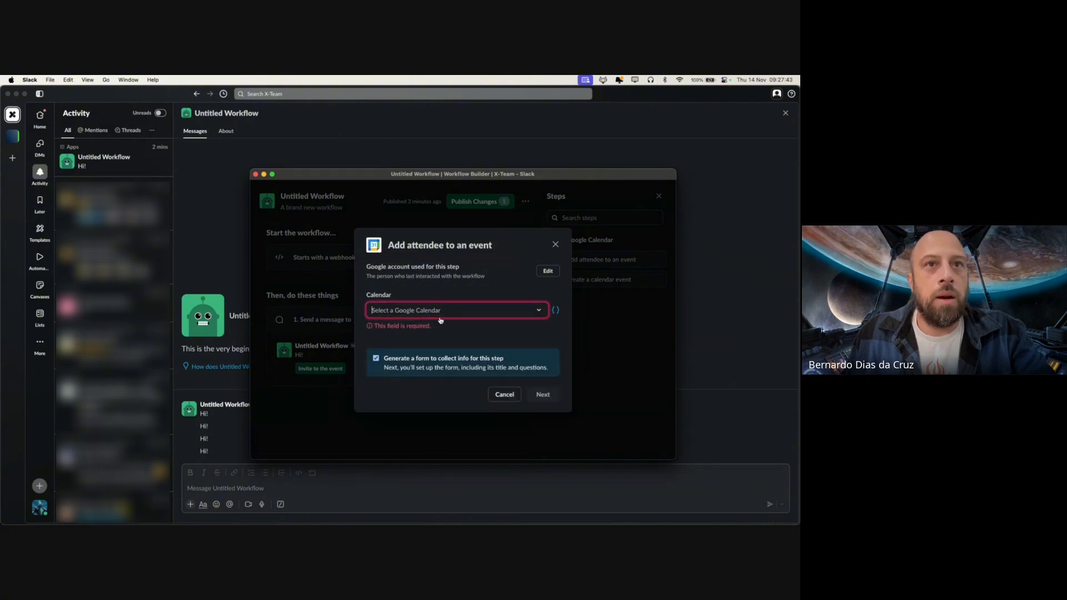
click(557, 311)
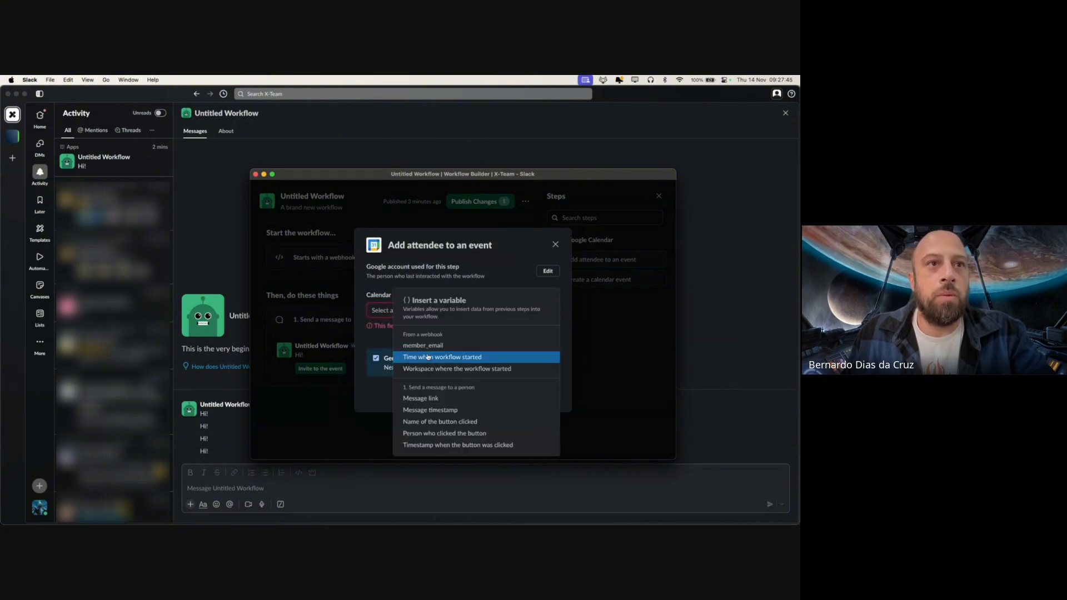
click(376, 280)
click(555, 245)
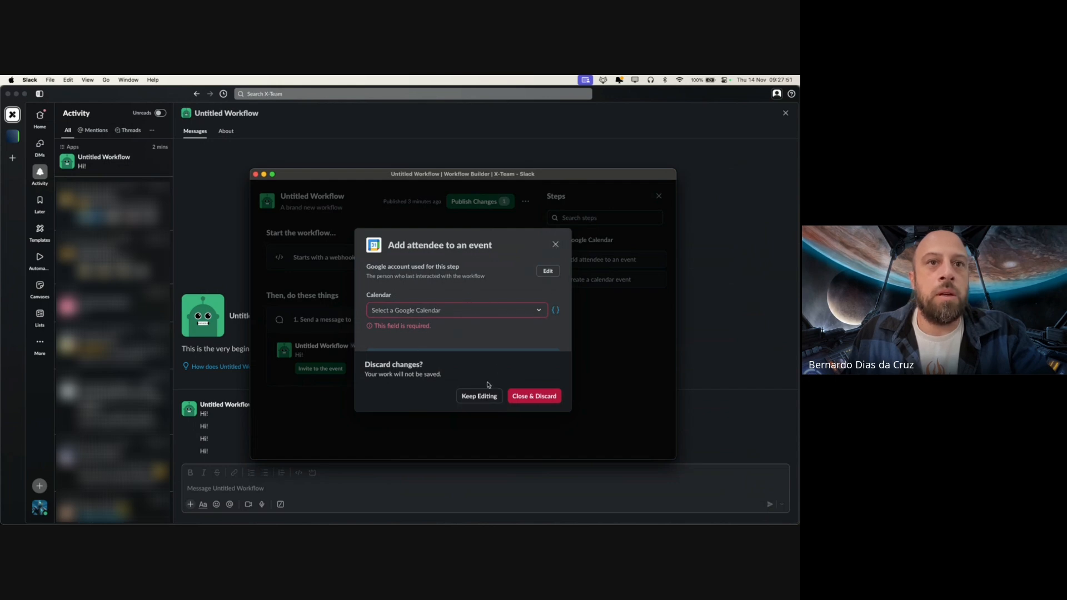
click(531, 397)
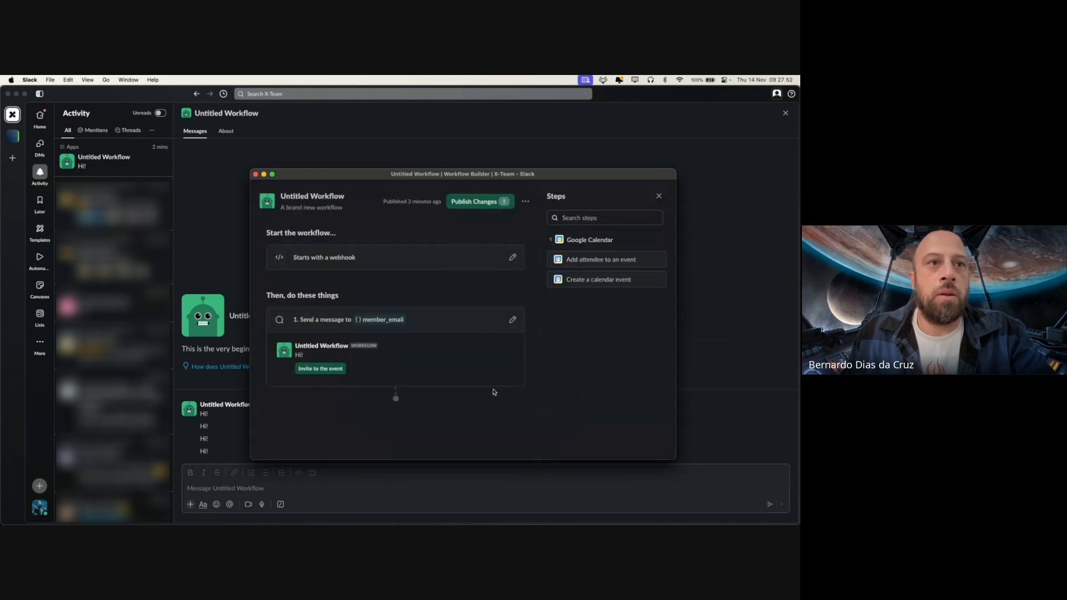
Publish the changes to the Slack workflow and switch back to the Coda doc in Chrome
click(466, 202)
click(541, 395)
key(super+Tab)
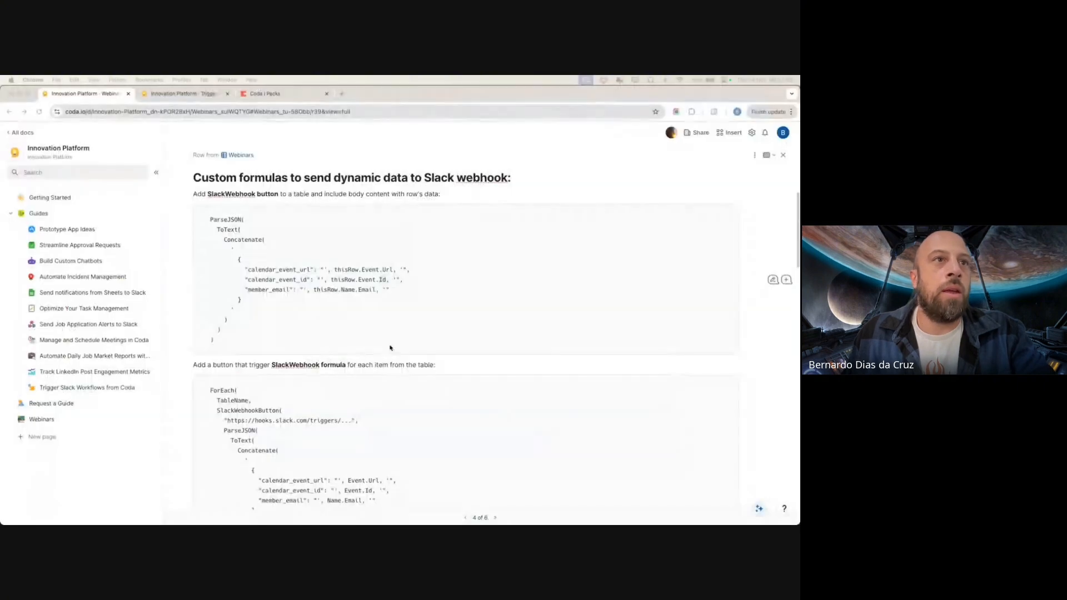
Check the body formula of the Slack webhook button in the check-in table's row and trigger the button
click(165, 95)
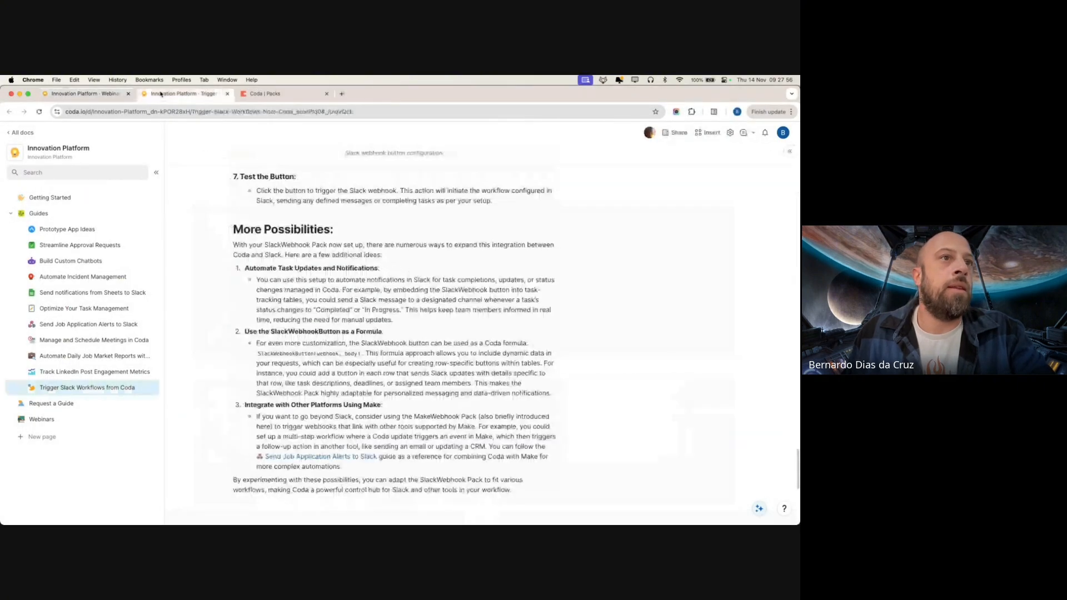
click(93, 94)
scroll(259, 433, down, 4)
scroll(259, 433, down, 1)
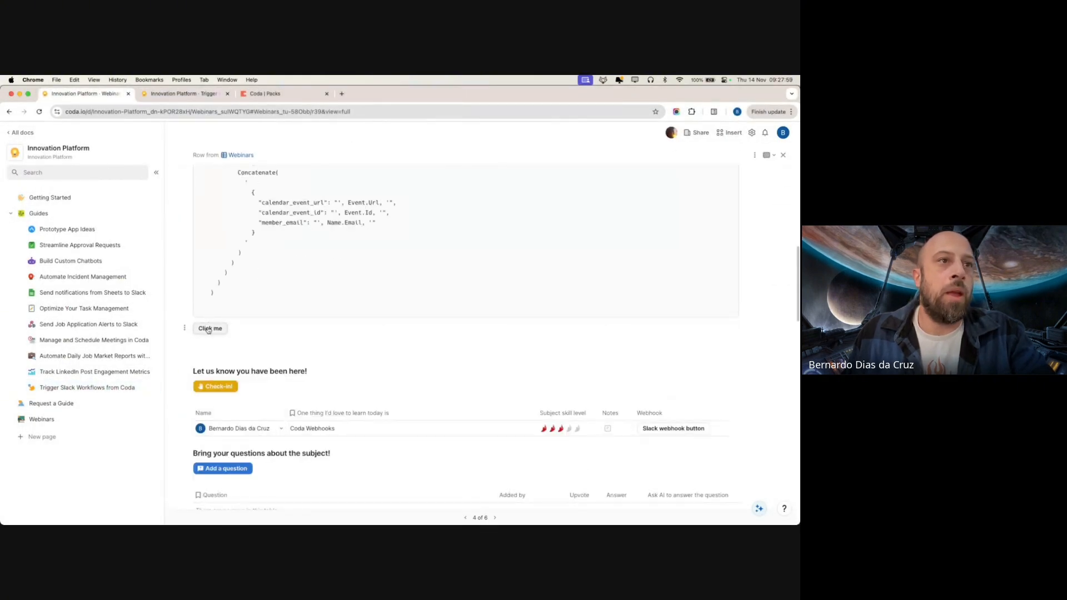
click(659, 428)
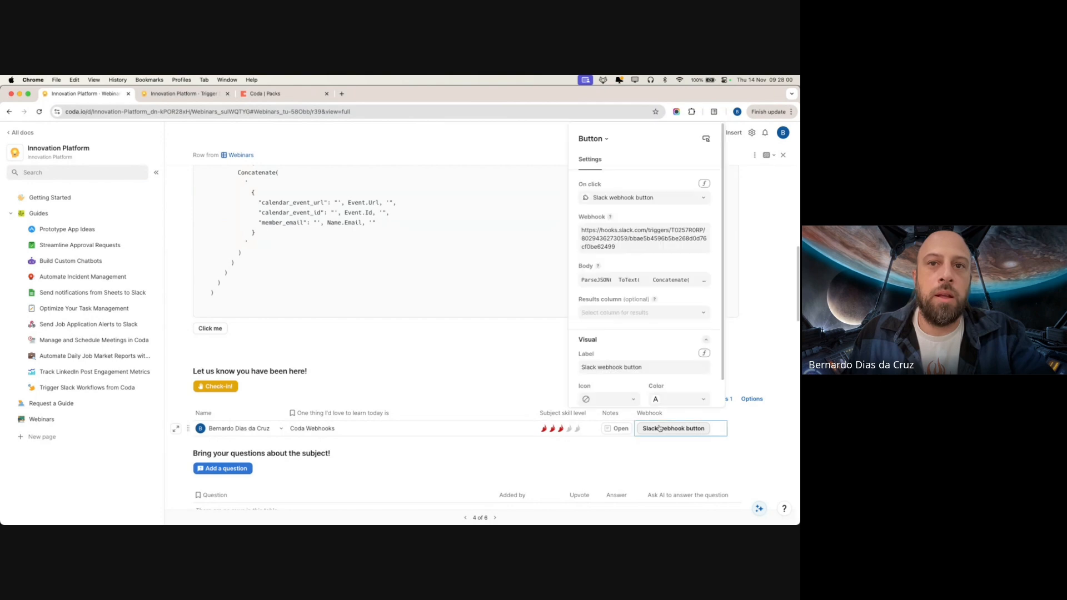
click(661, 279)
click(732, 393)
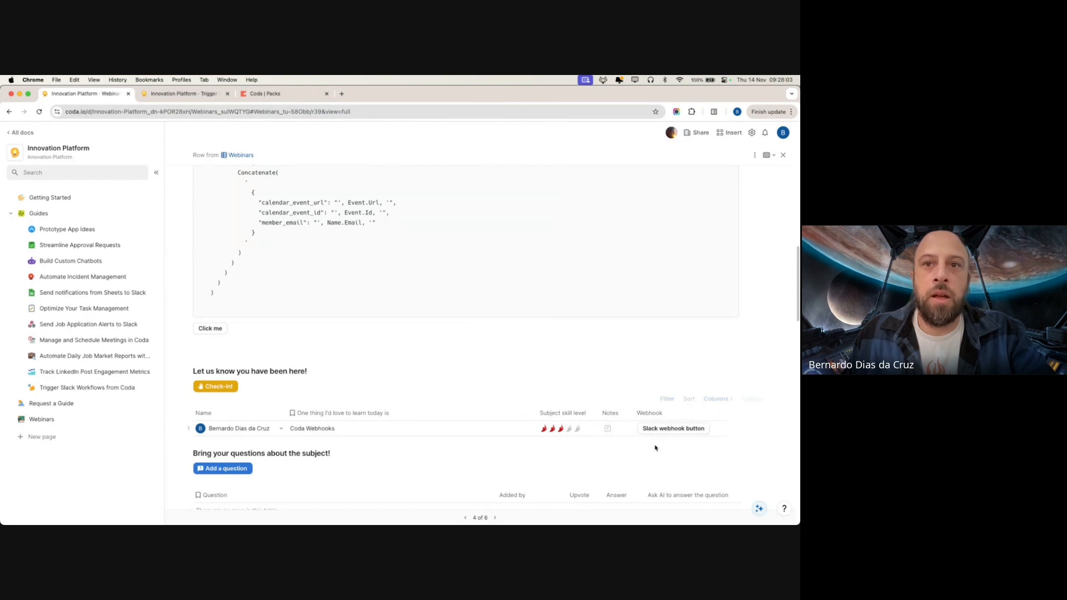
click(663, 431)
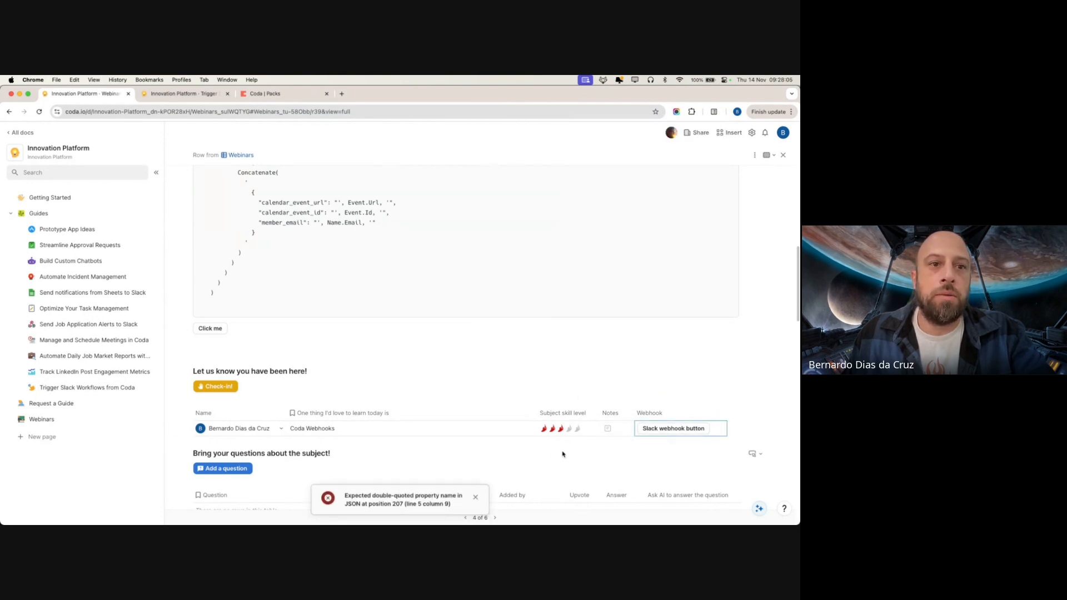
Review the body formula of the Slack webhook button in the check-in table's row
right_click(670, 431)
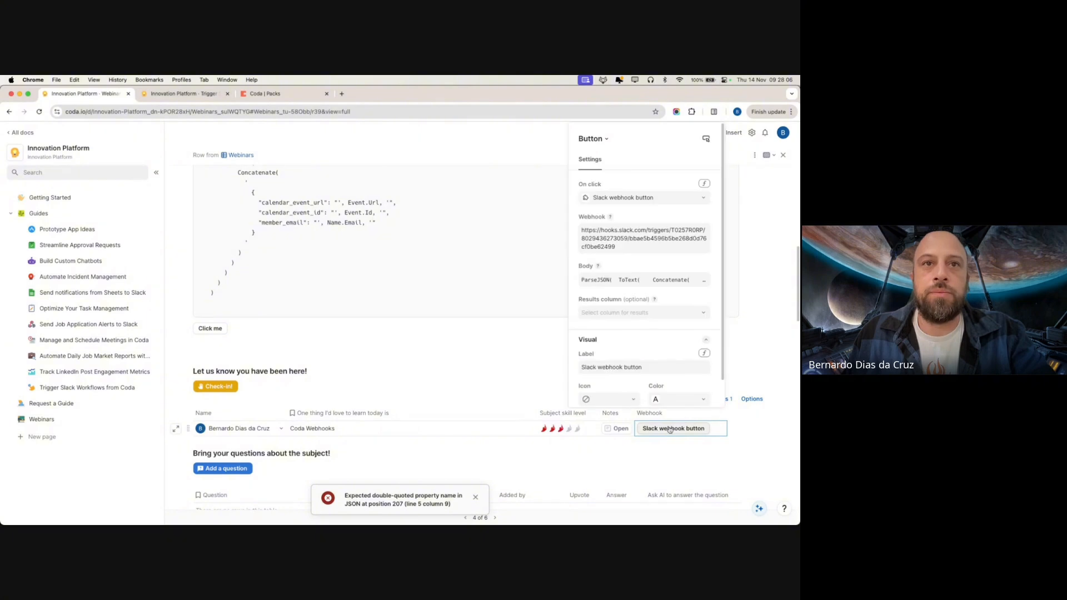
click(634, 280)
scroll(623, 312, down, 2)
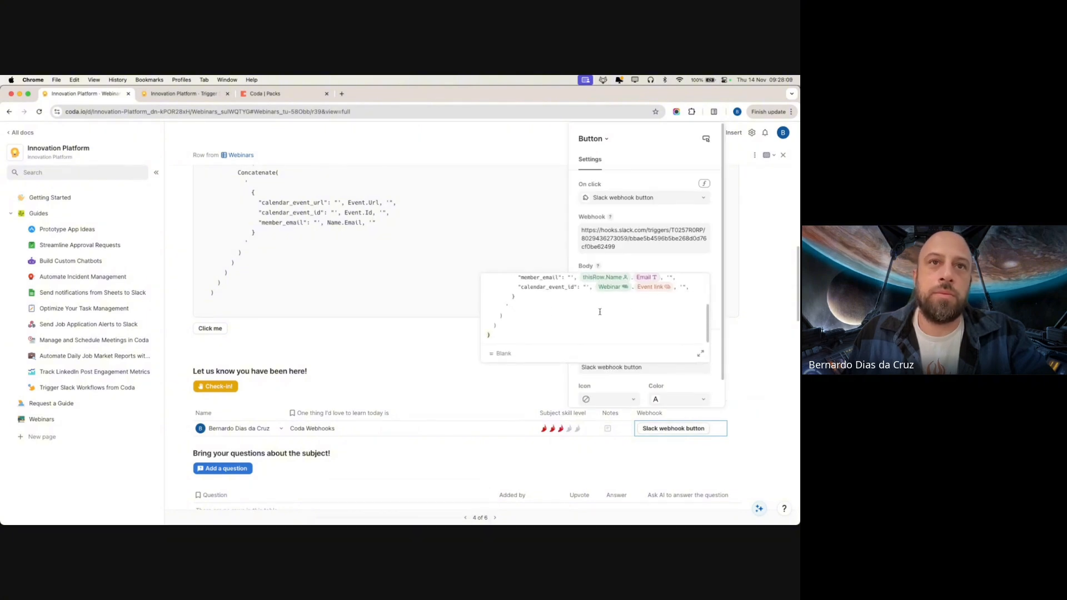
scroll(546, 315, up, 5)
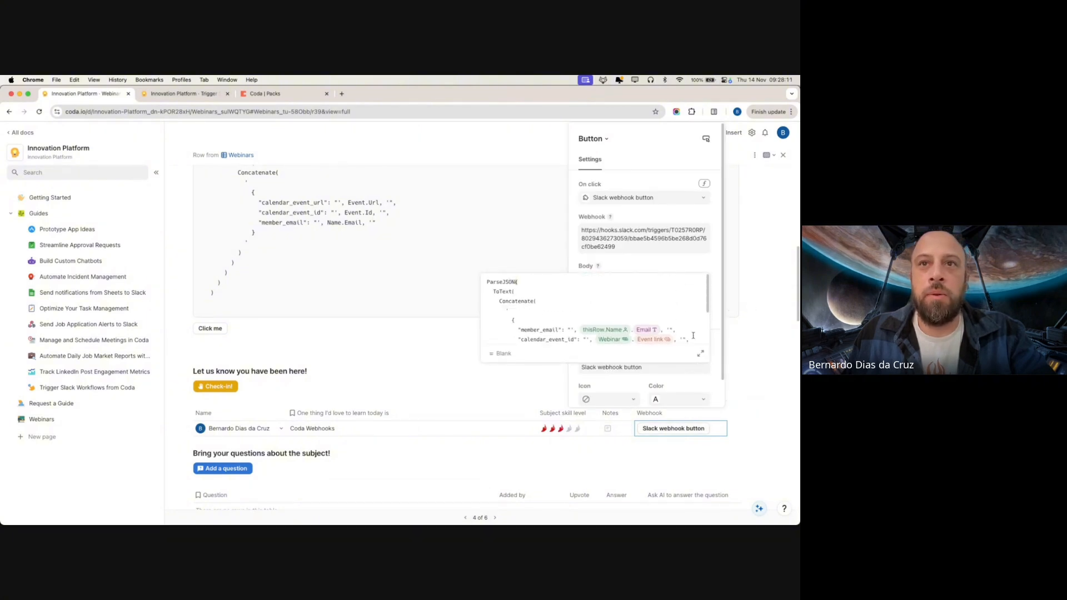
Review the action formula behind the "Click me" button below the code sample
click(210, 337)
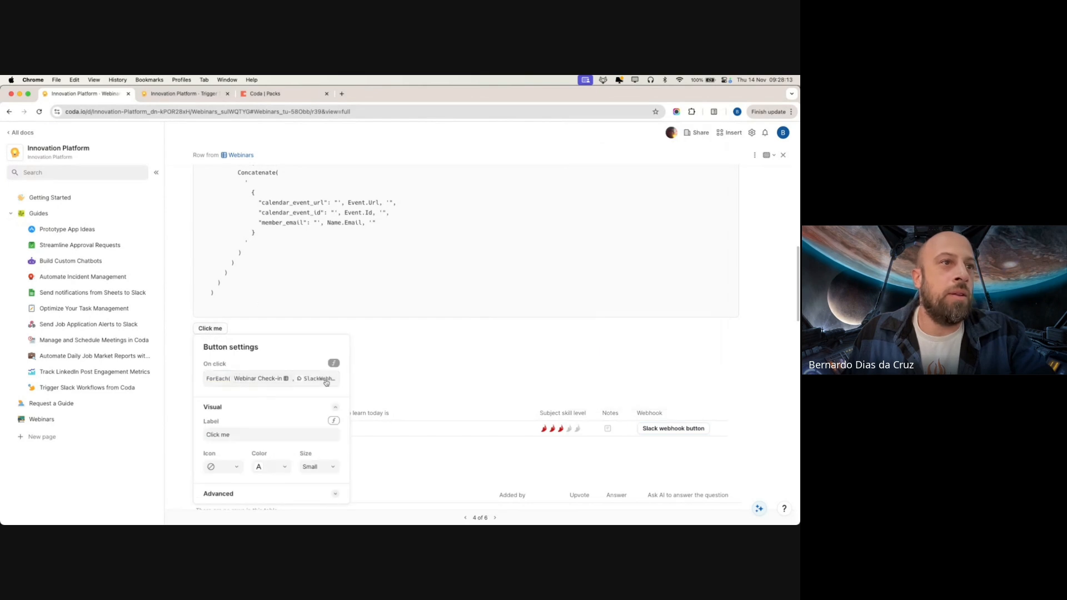
click(326, 380)
scroll(377, 397, down, 6)
scroll(373, 401, up, 4)
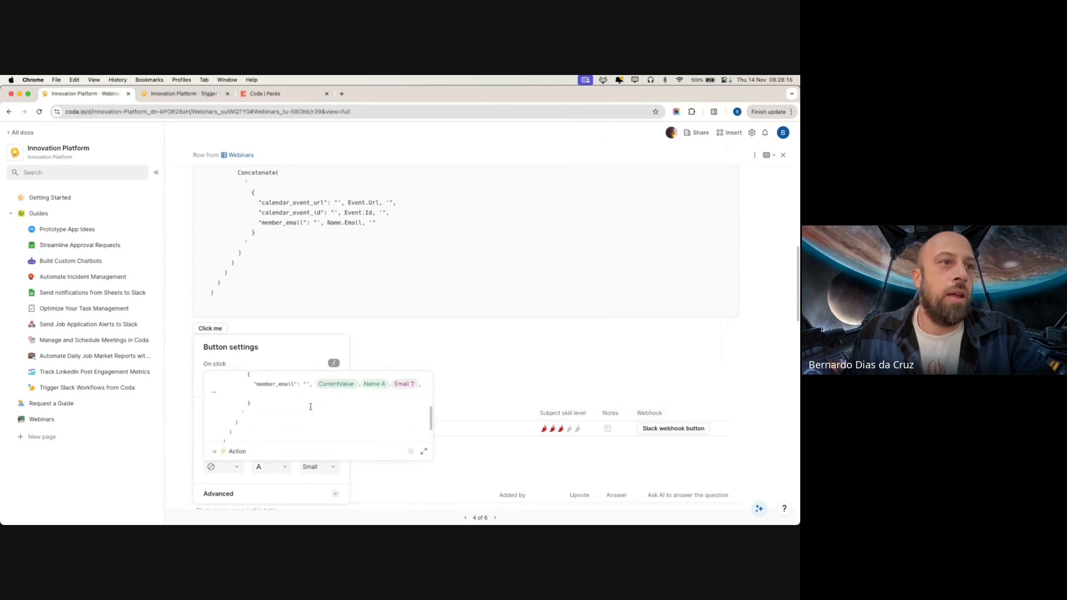
Copy the calendar_event_url, calendar_event_id and member_email lines from the code sample into the "Click me" button's formula in the full formula editor
click(361, 216)
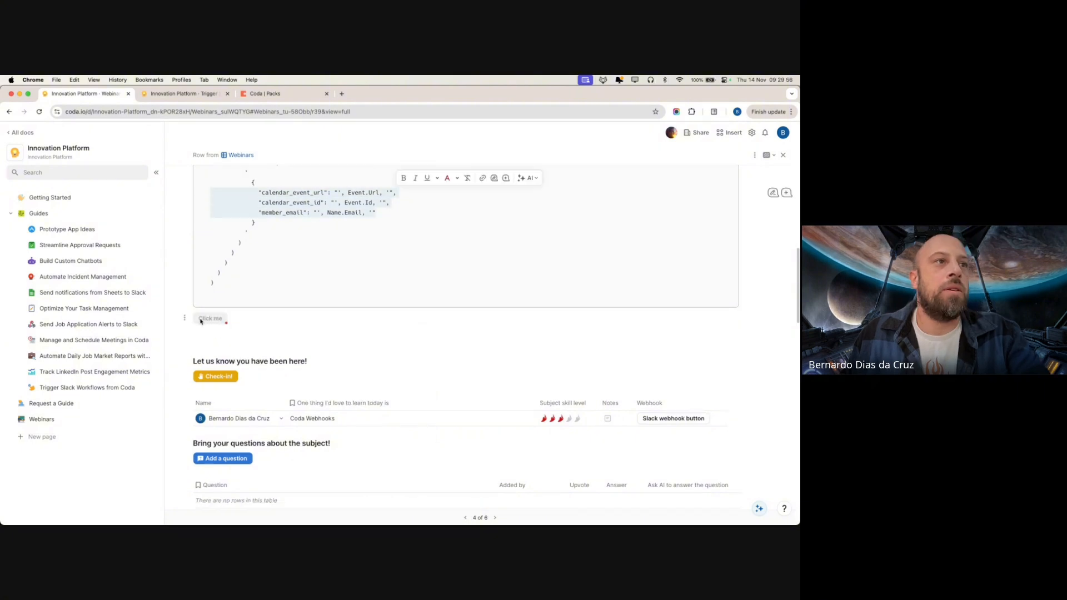
click(210, 319)
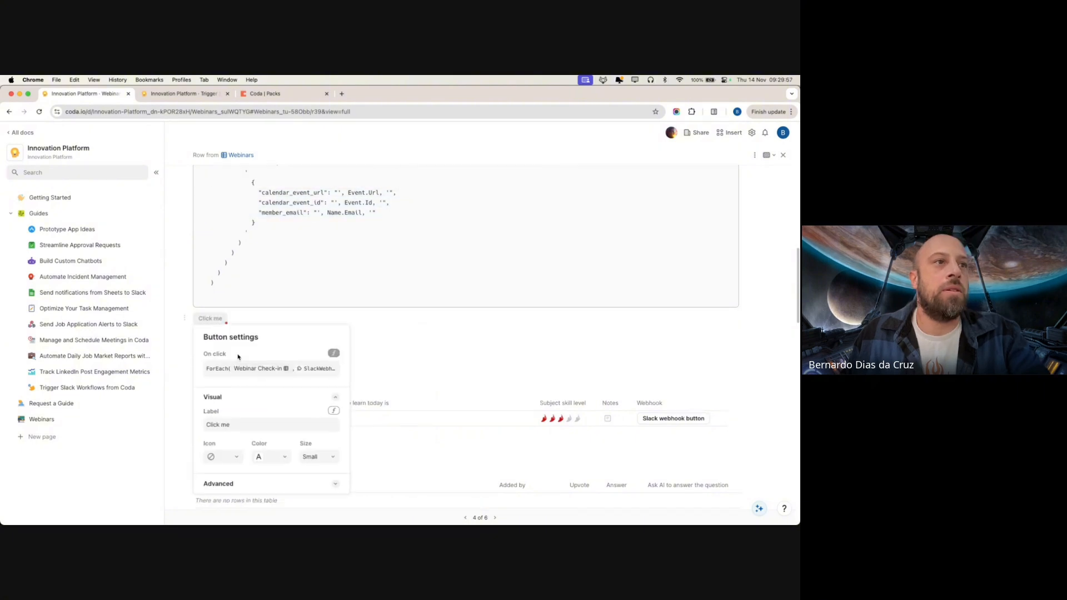
click(319, 368)
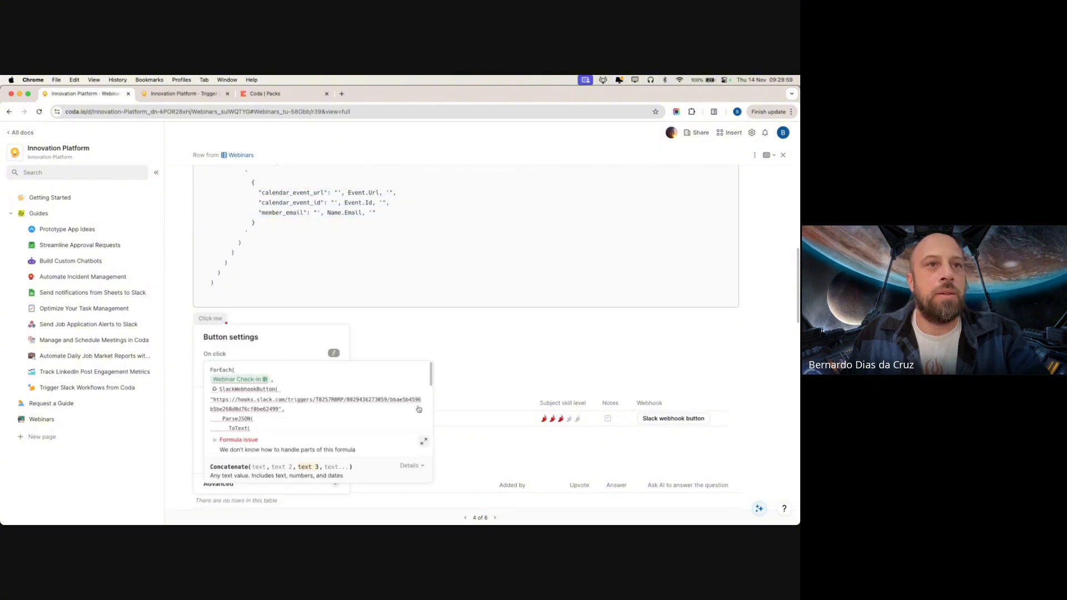
click(424, 441)
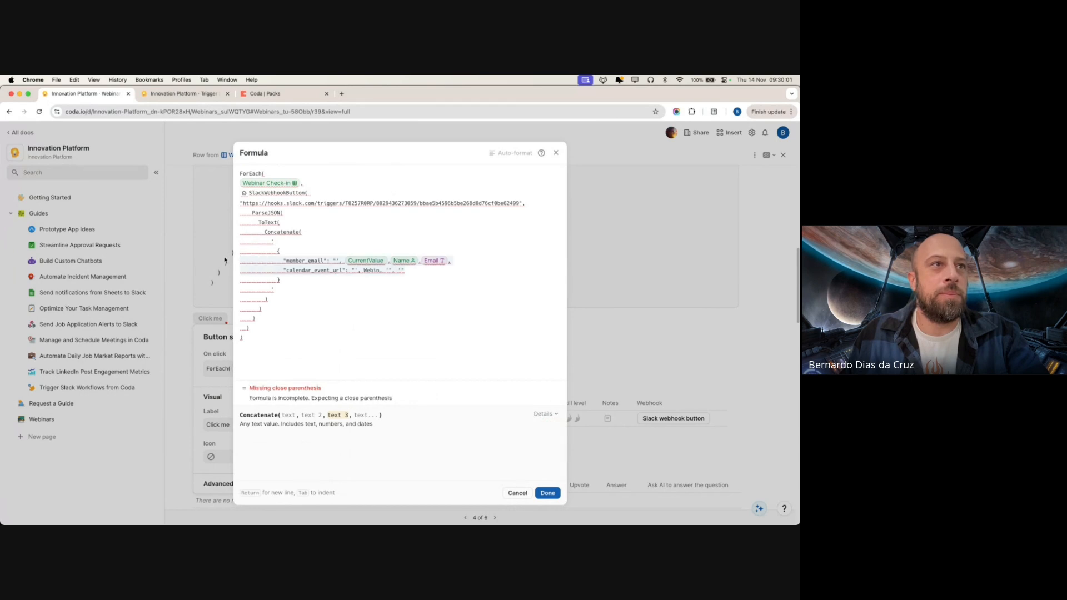
text("calendar_event_url": "', Event.Url, '", "calendar_event_id": "', Event.Id, '", "member_email": "', Name.Email, '")
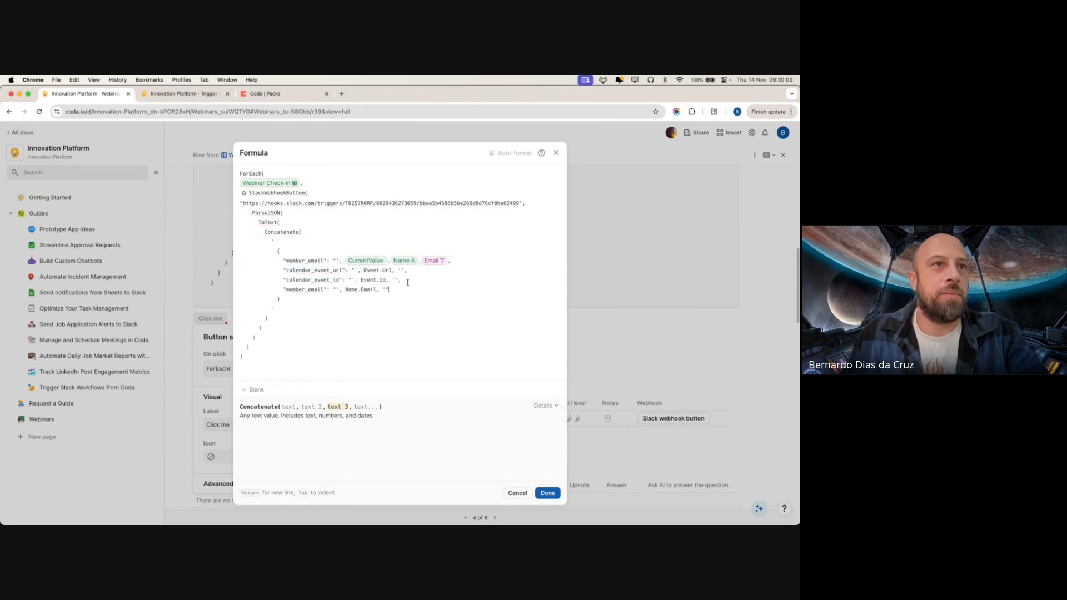
Try removing the pasted calendar_event_id and member_email lines and replacing Event.Url with Webinar, and undo these edits
drag(407, 284, 403, 283)
shift+click(414, 272)
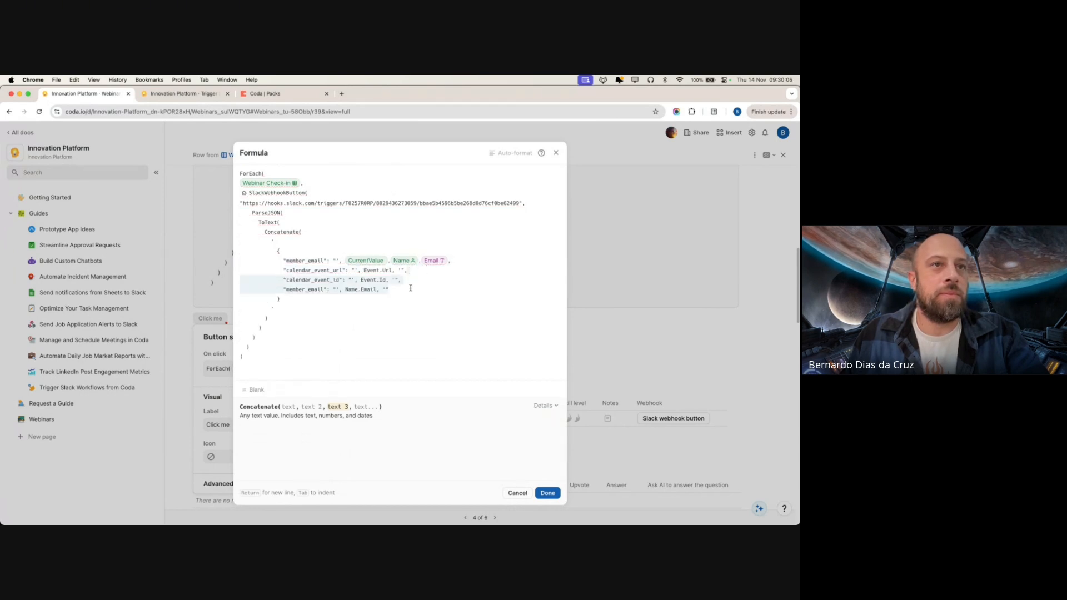
key(BackSpace)
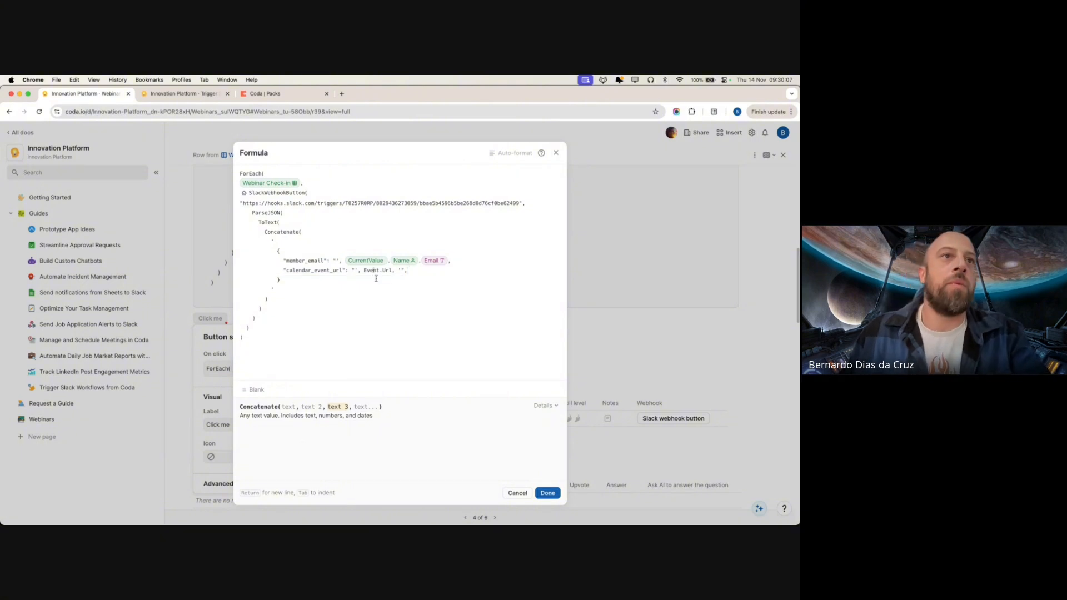
key(BackSpace)
text(Webinar)
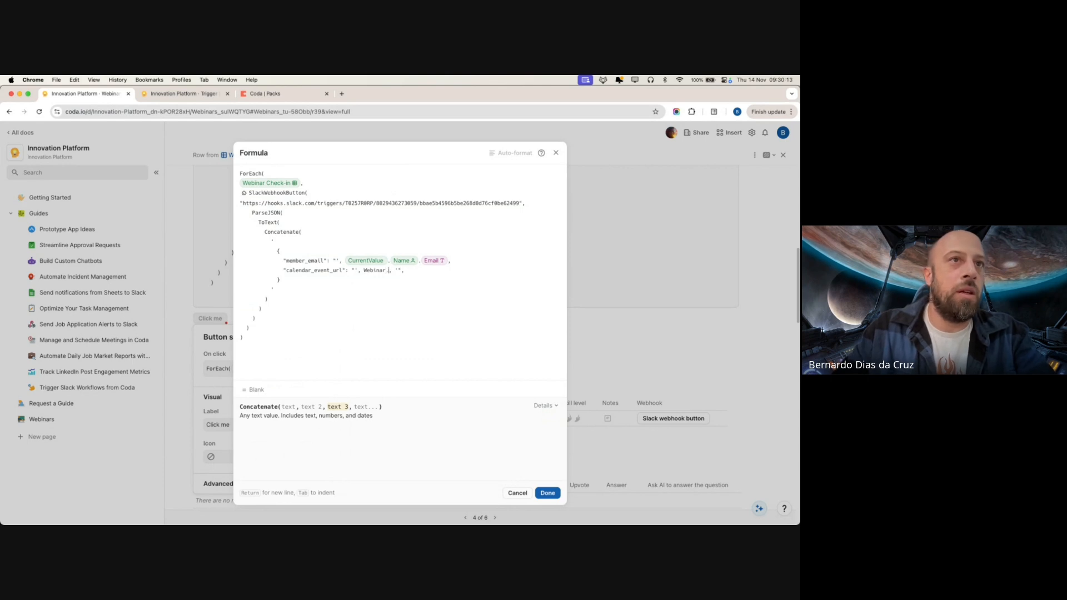
key(BackSpace)
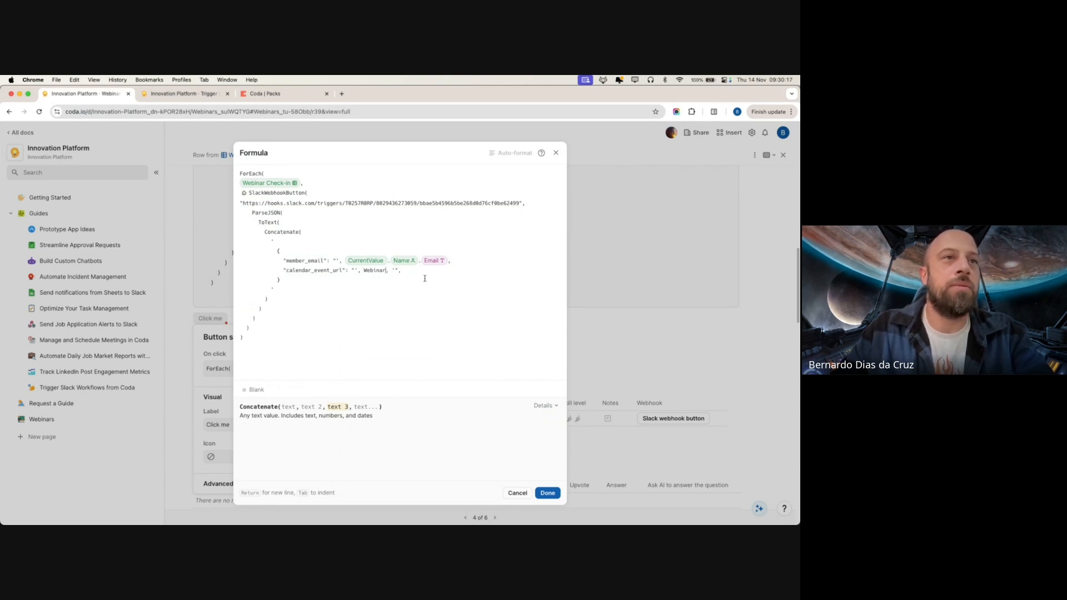
key(super+z)
key(super+z)
key(super+shift+z)
key(super+z)
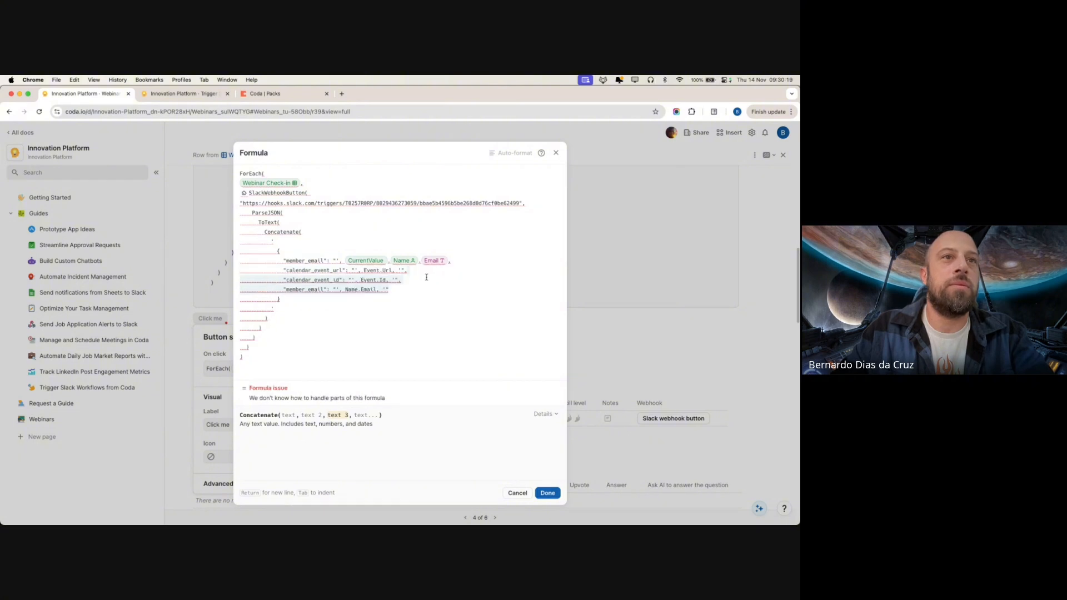
Cut the CurrentValue.Name.Email reference from the first member_email line and delete that line from the formula
click(425, 279)
key(Left)
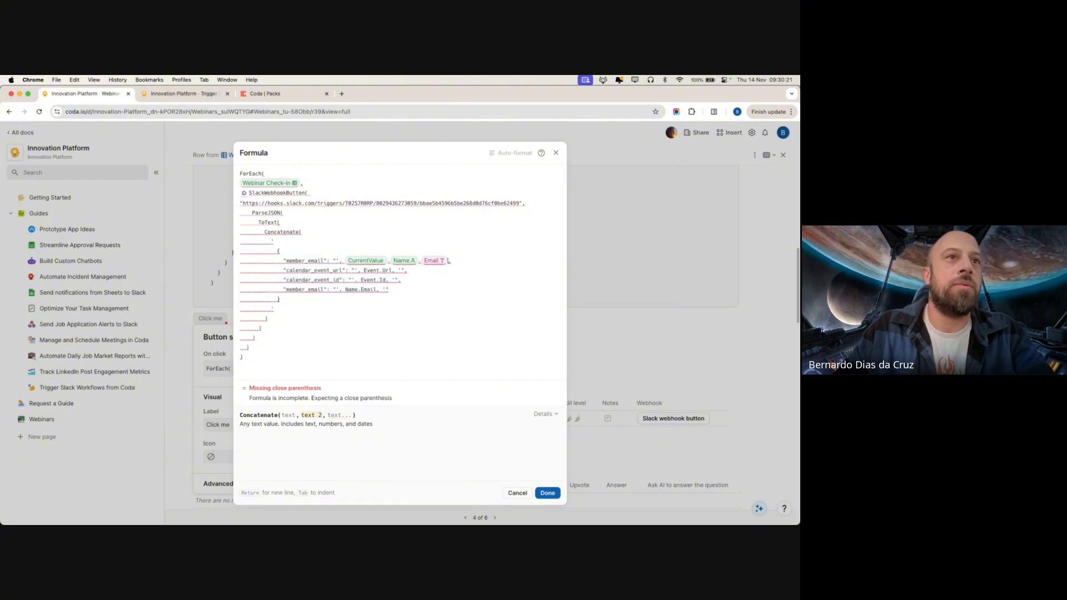
key(alt+shift+Left)
key(alt+shift+Left)
key(alt+shift+Left)
key(alt+shift+Left)
key(alt+shift+Right)
key(alt+shift+Right)
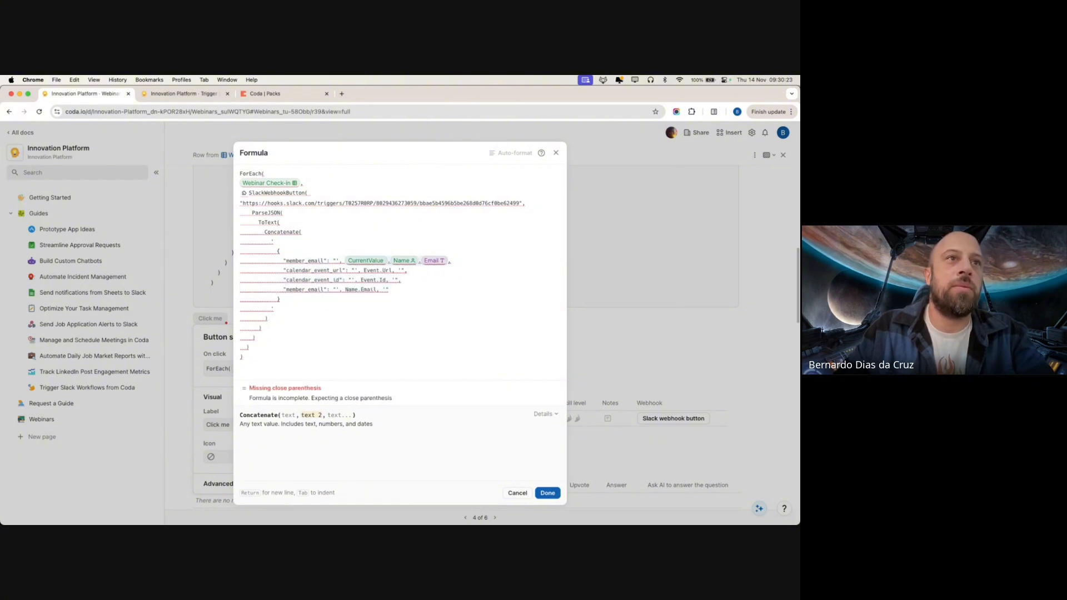
key(super+x)
key(Right)
key(shift+Up)
key(BackSpace)
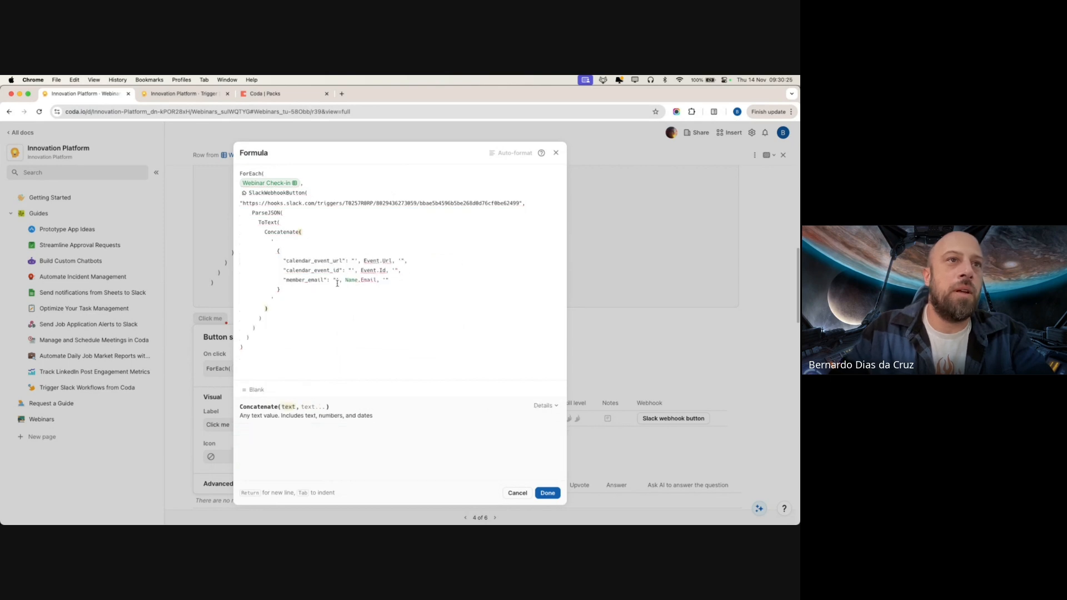
key(super+z)
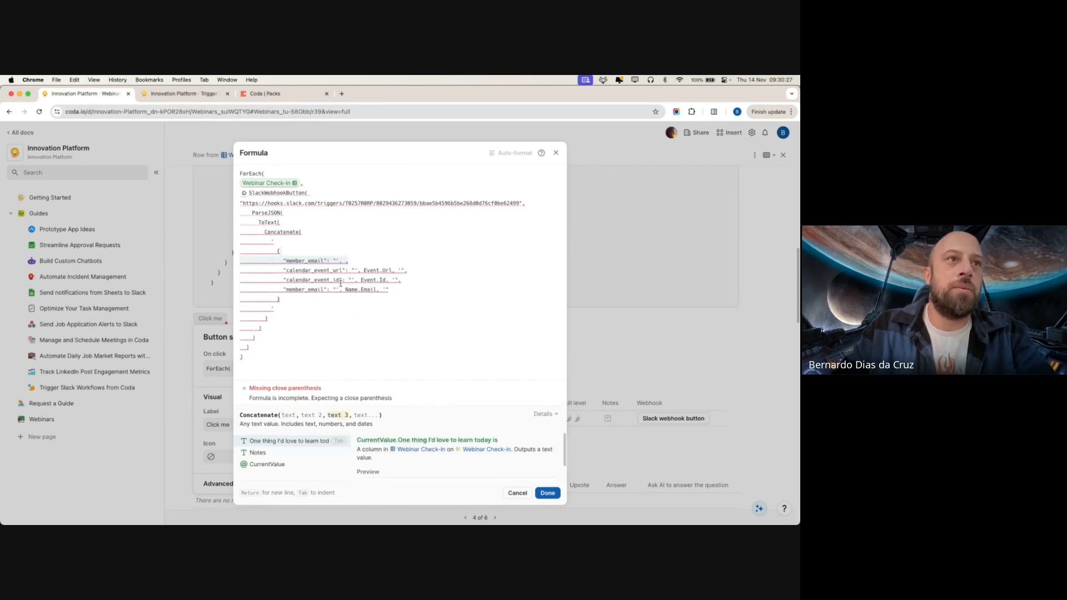
key(BackSpace)
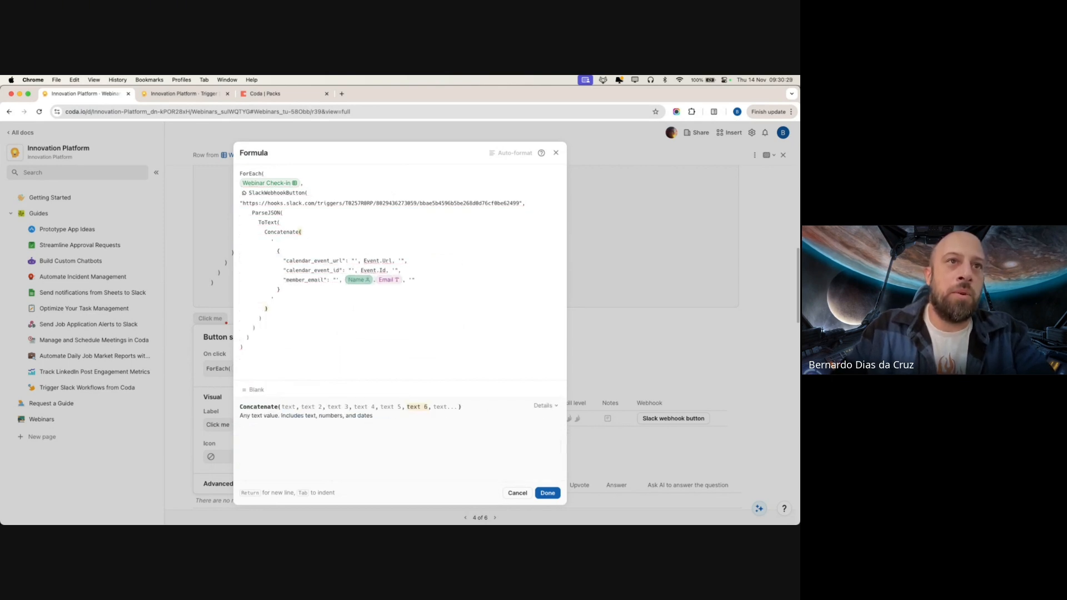
Replace Name.Email in the remaining member_email line with the cut CurrentValue.Name.Email reference
drag(347, 283, 402, 280)
key(BackSpace)
key(super+v)
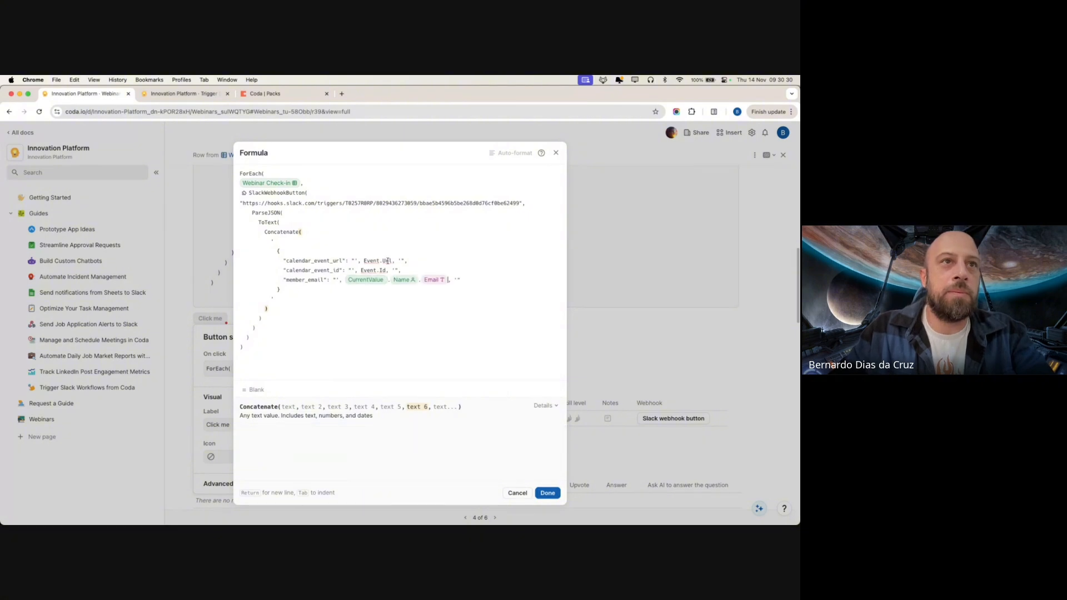
Delete the calendar_event_id line from the "Click me" button's formula
click(416, 272)
key(shift+super+Left)
key(BackSpace)
key(BackSpace)
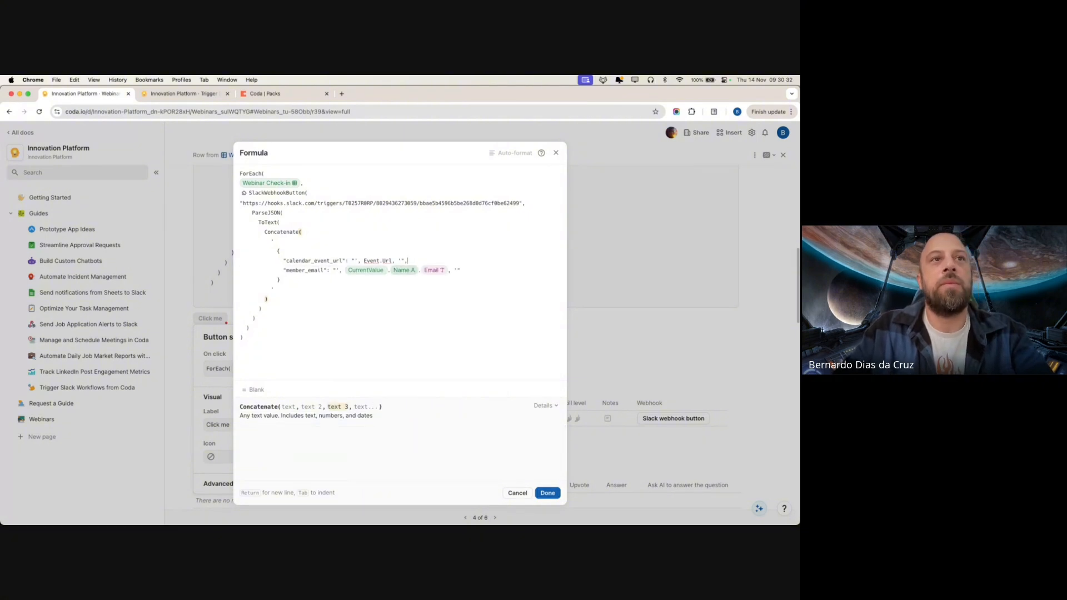
Replace Event.Url in the calendar_event_url line with the Webinar column's Event link reference and save the formula
double_click(375, 258)
text(Webinar)
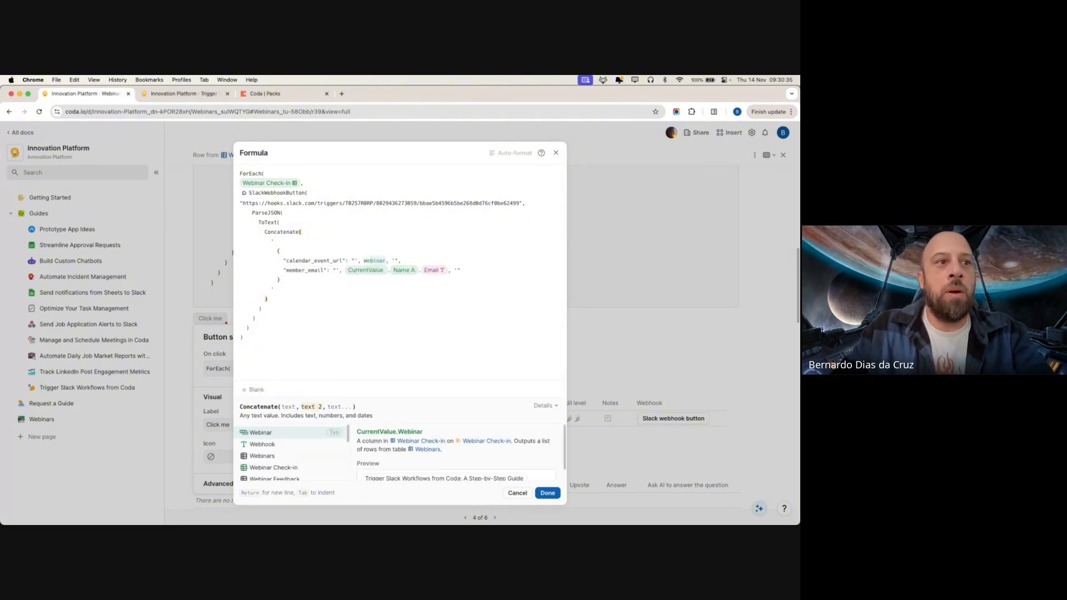
key(Tab)
text(.)
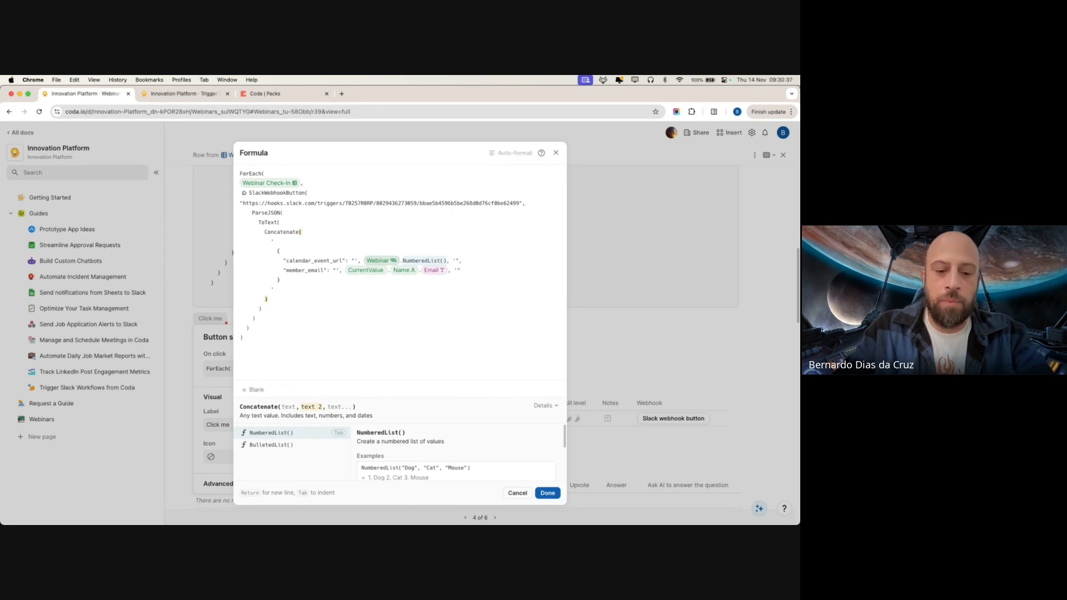
text(event link)
key(Tab)
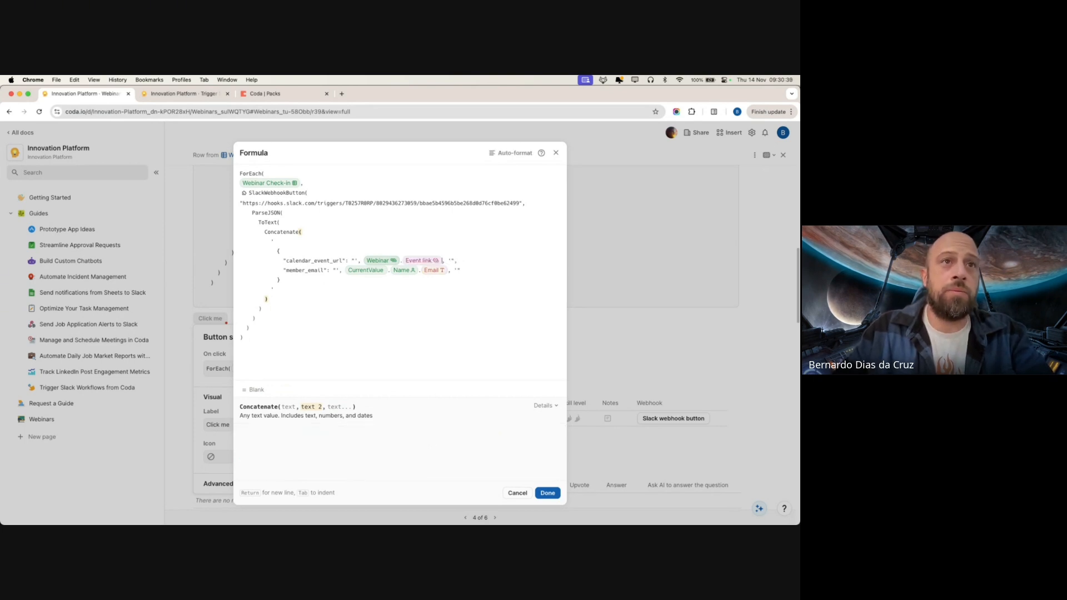
click(548, 493)
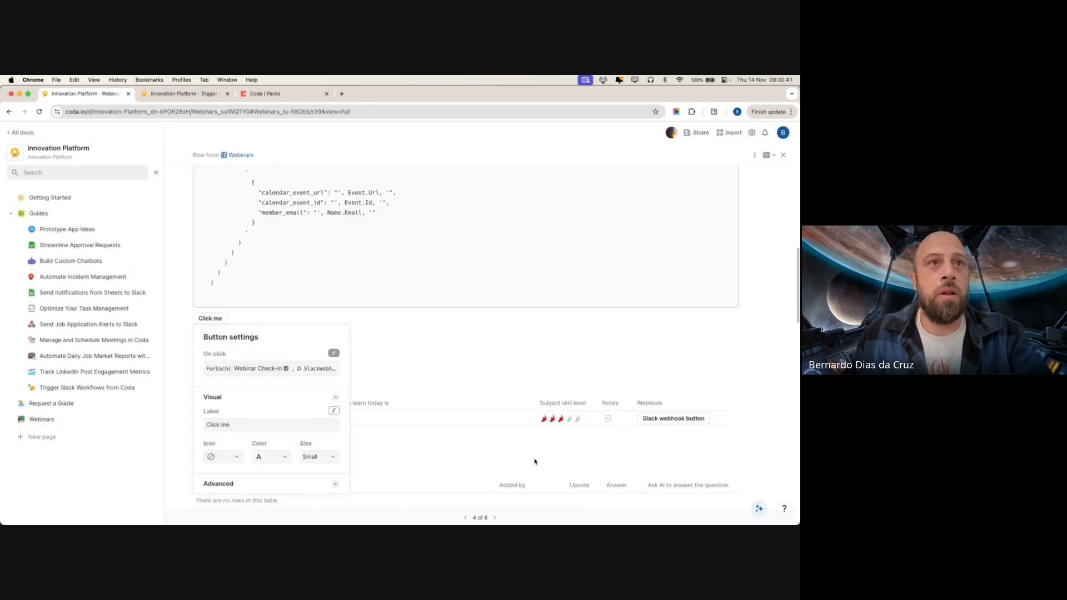
Close the button settings, trigger the "Click me" button and switch to Slack to check the workflow's message
click(436, 358)
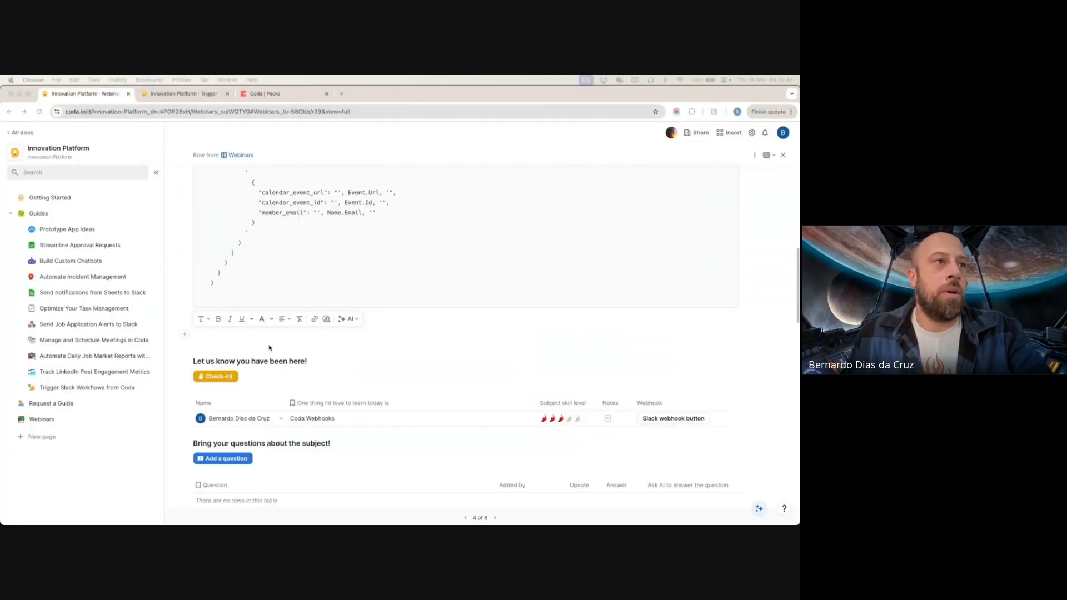
click(217, 320)
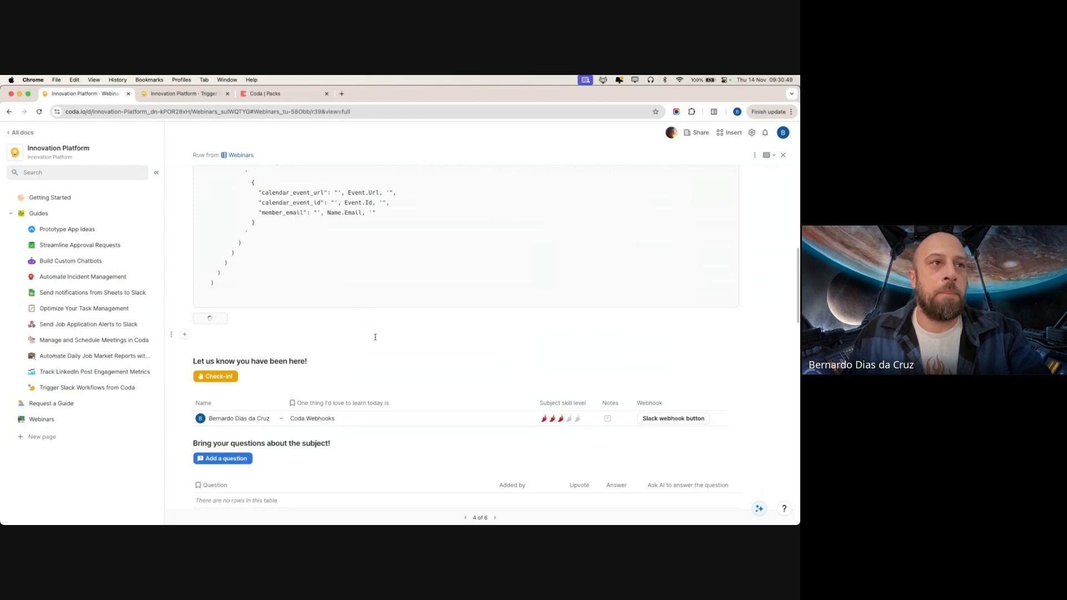
key(super+Tab)
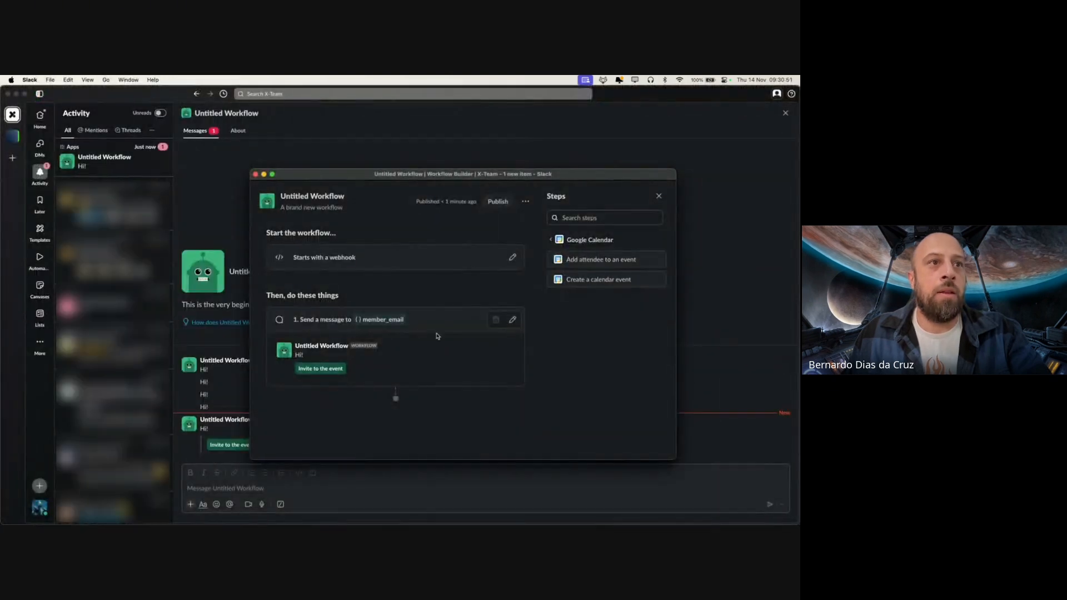
Close the Workflow Builder window, reopen the most recently edited Untitled Workflow for editing and check its message step without changing it
click(256, 175)
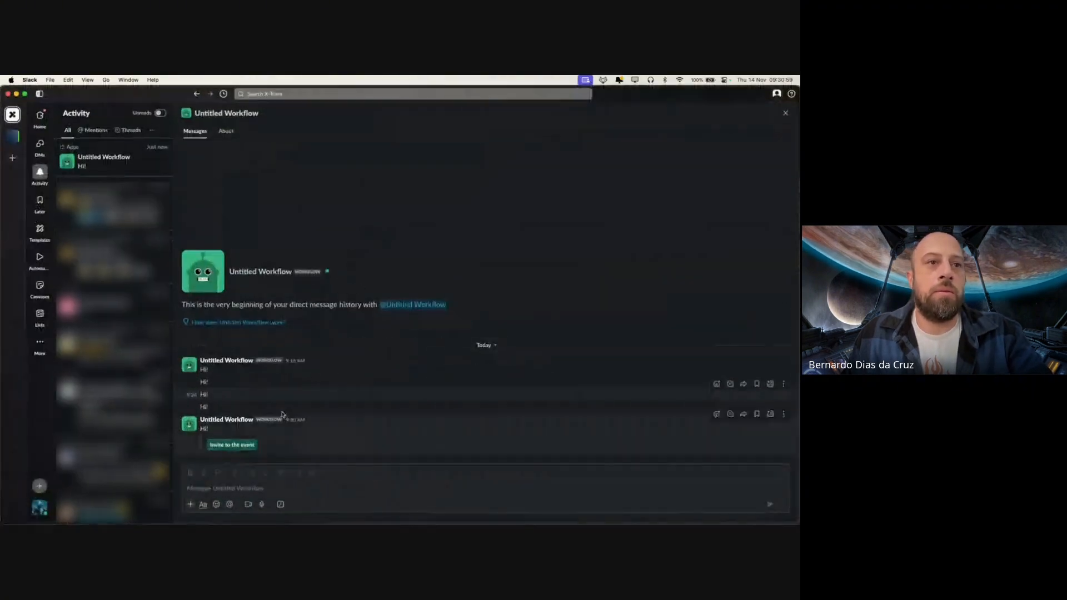
click(40, 256)
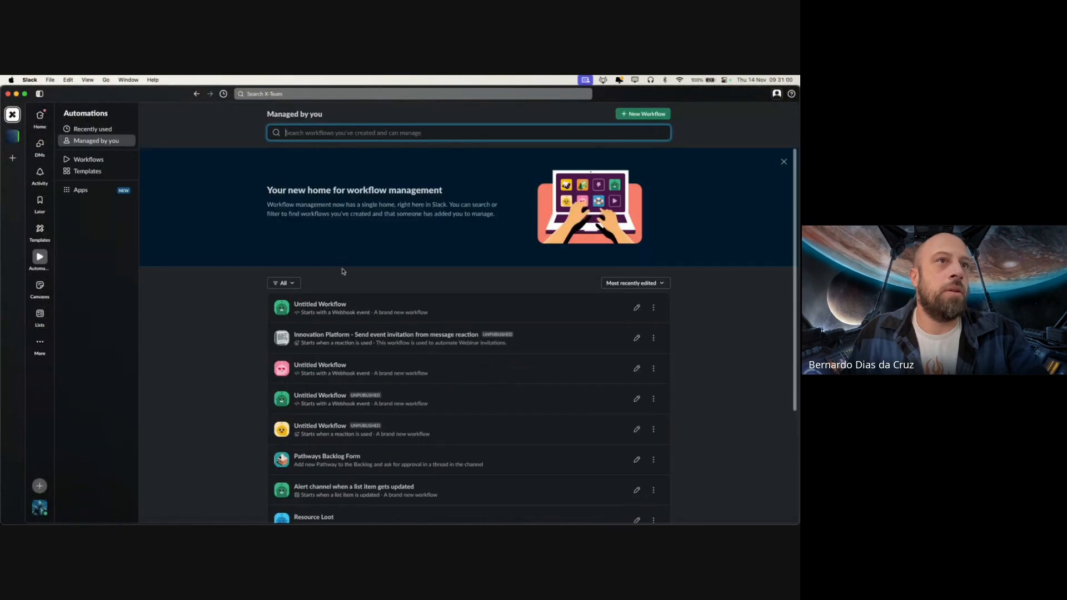
click(321, 308)
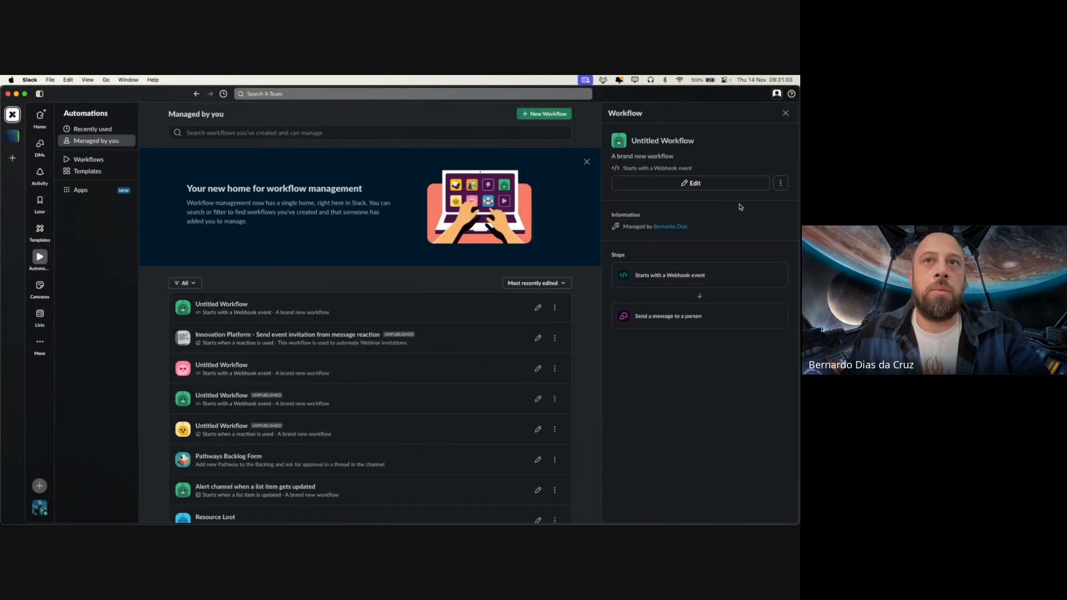
click(715, 184)
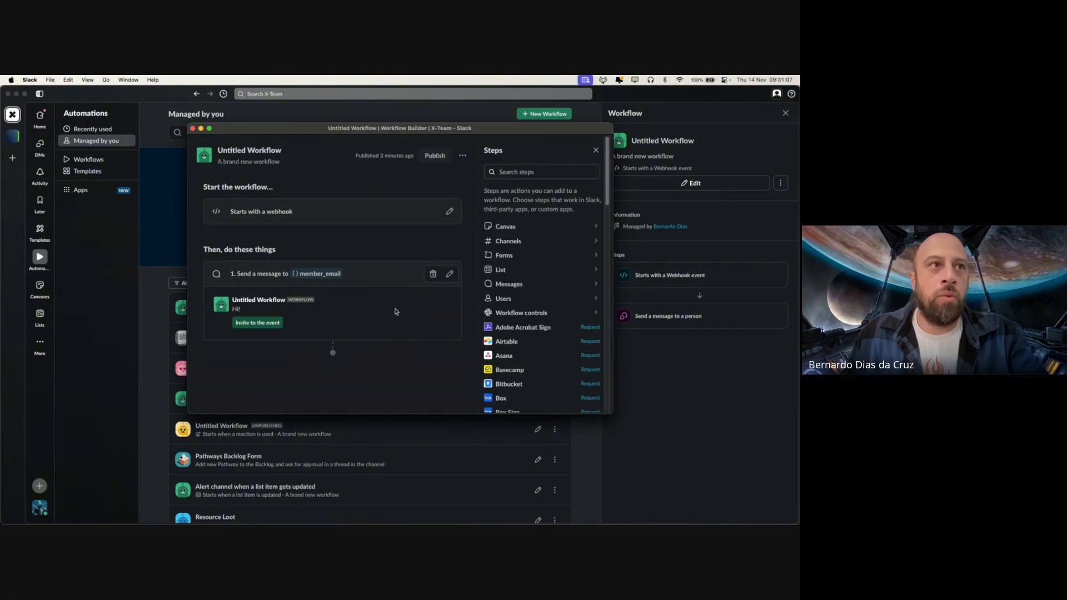
click(383, 274)
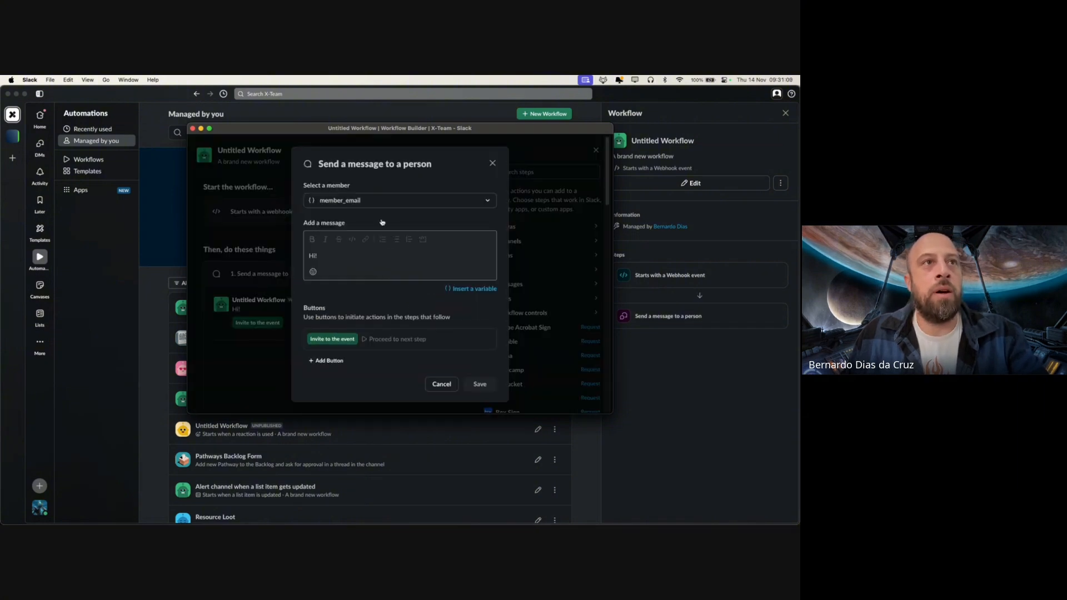
click(443, 384)
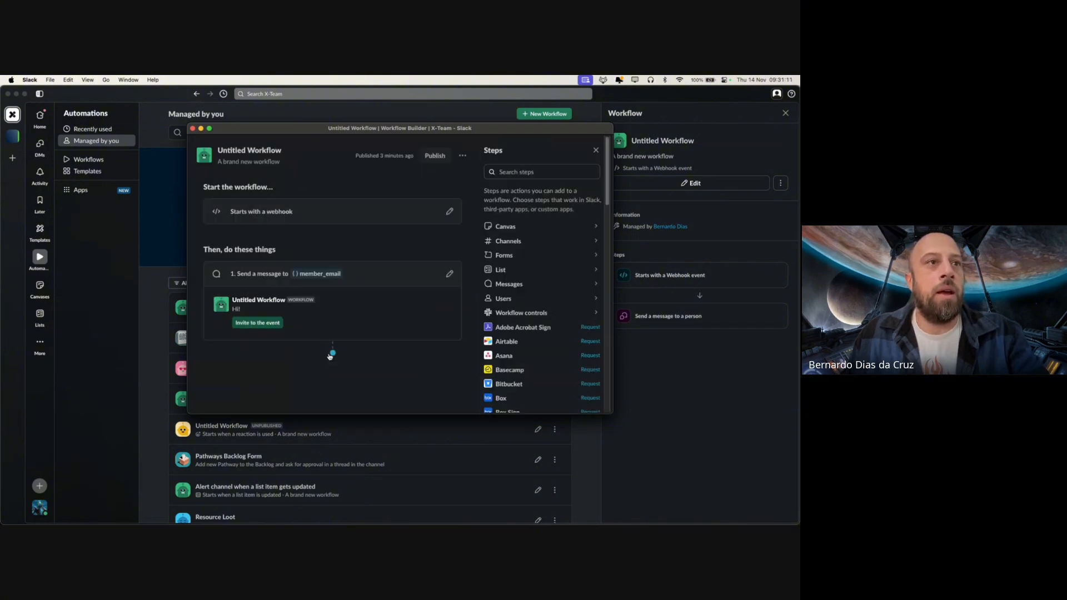
scroll(511, 359, down, 10)
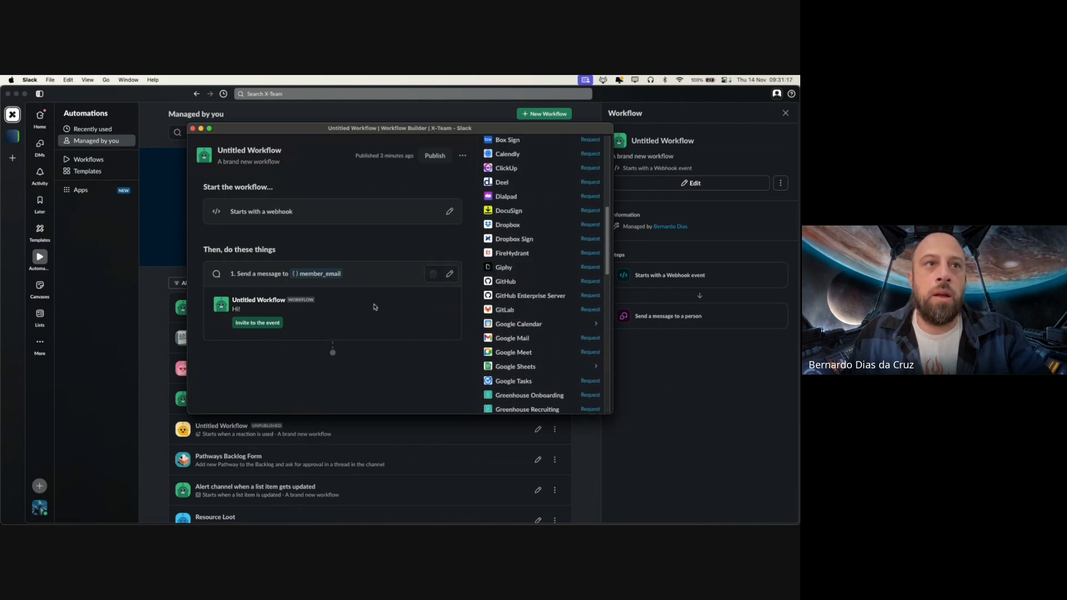
click(359, 278)
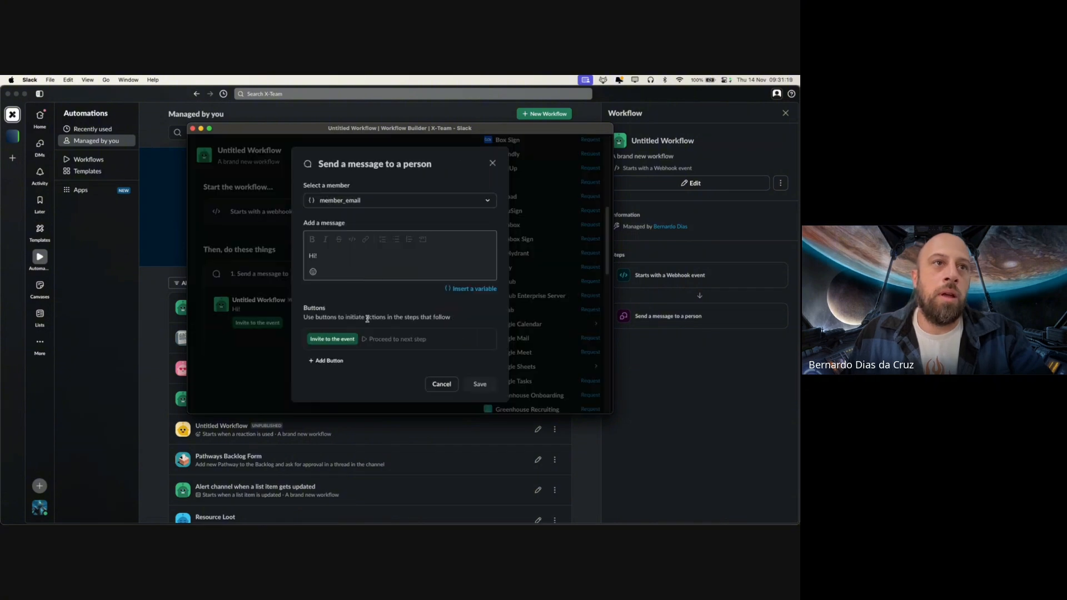
click(327, 361)
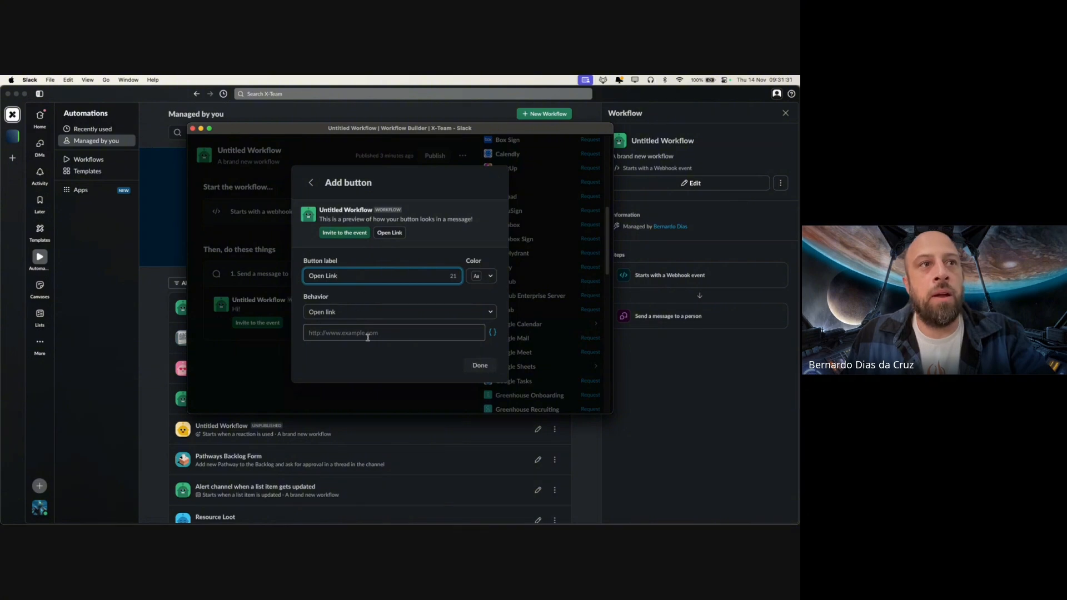
click(492, 333)
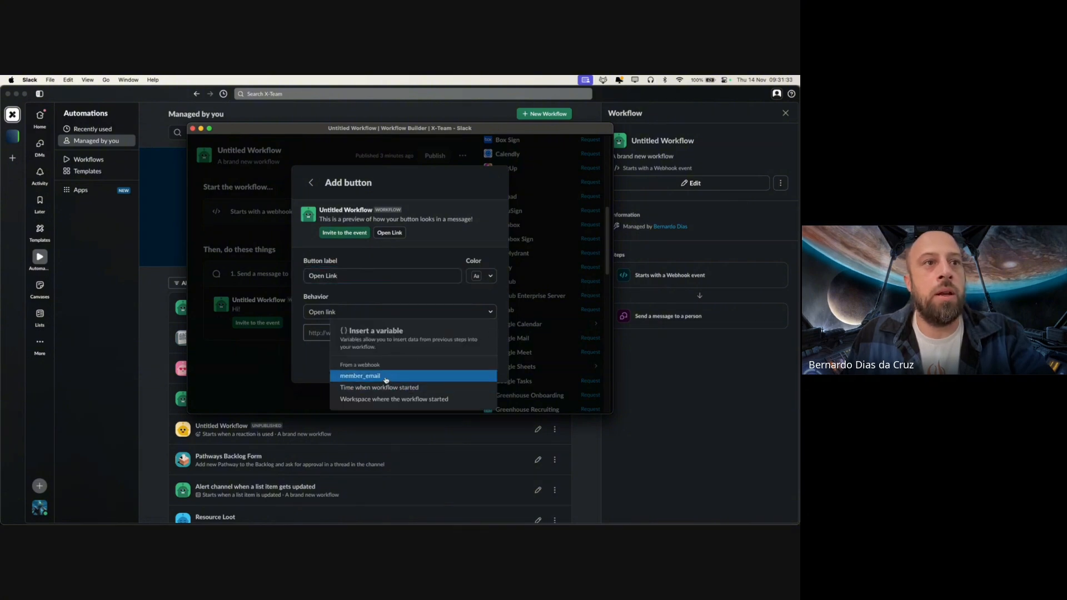
click(365, 295)
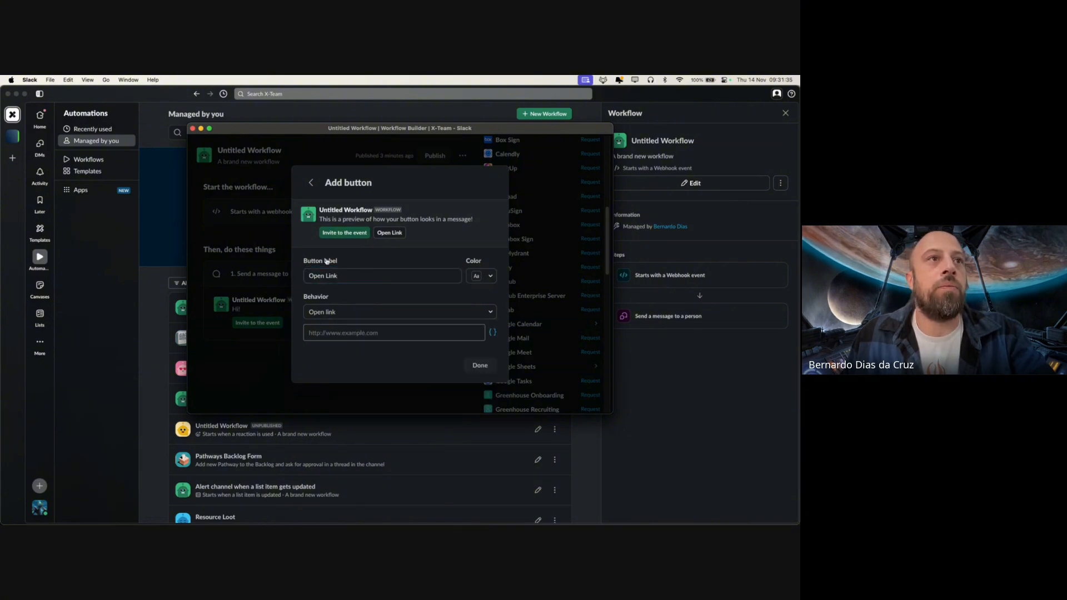
click(360, 333)
click(492, 332)
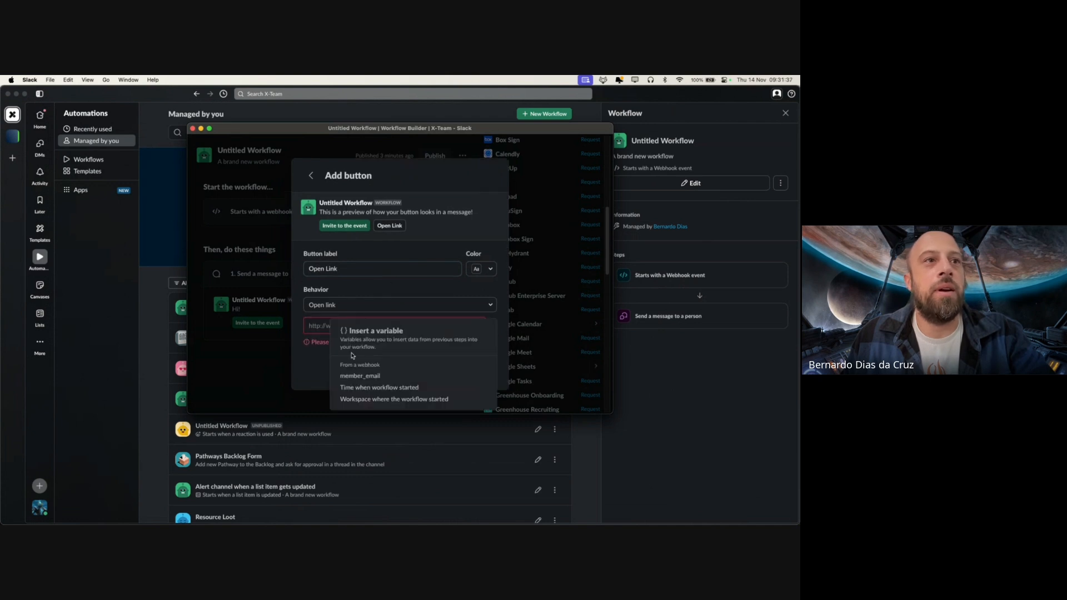
click(474, 222)
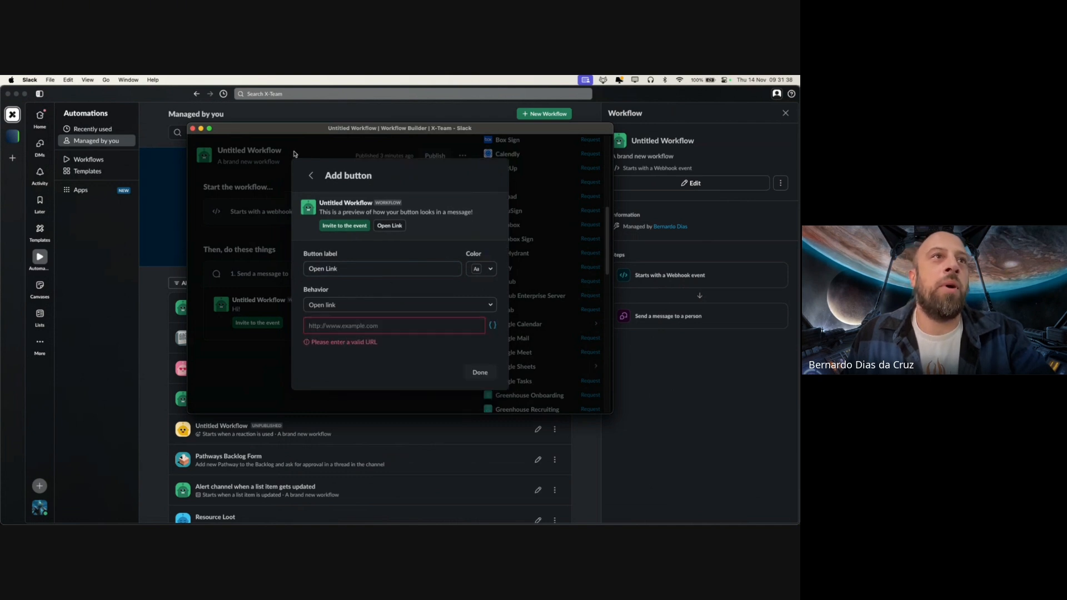
click(311, 175)
click(468, 357)
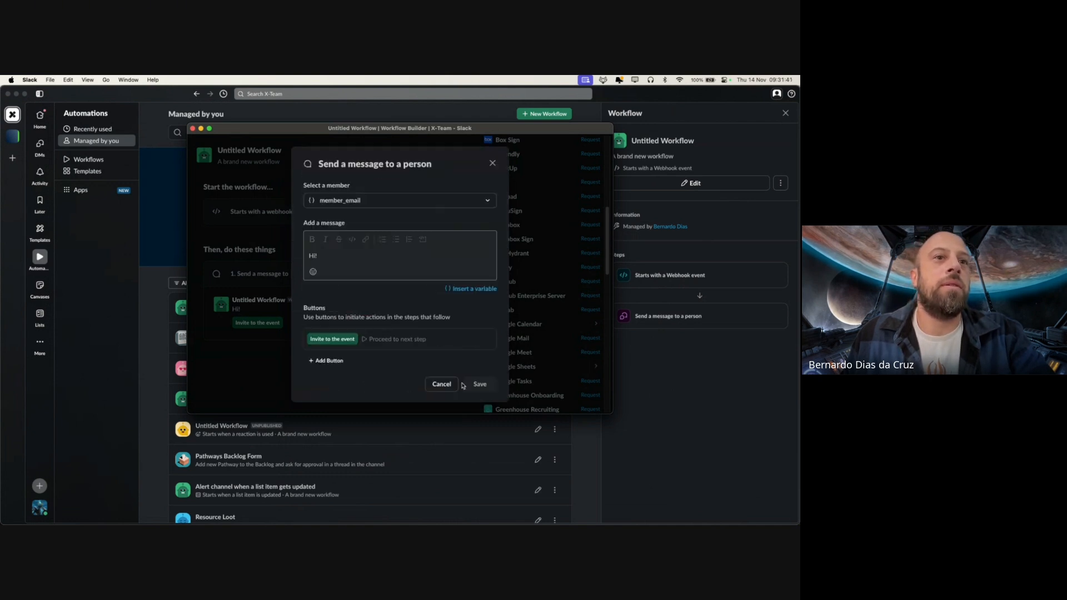
click(442, 388)
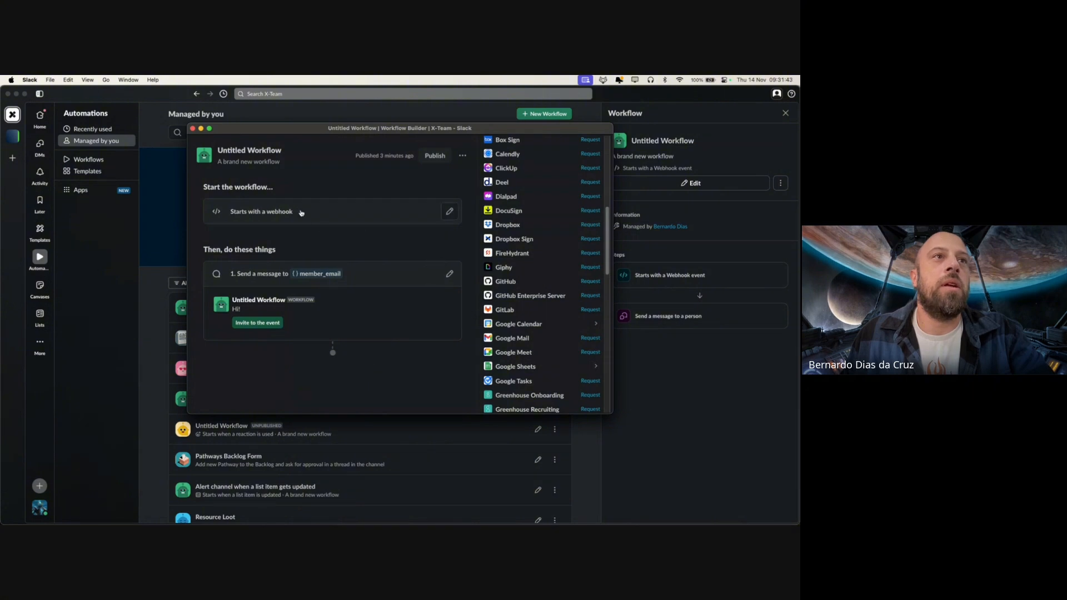
Add a Text data variable named calendar_event_url, copied from the Coda page's code block, to the workflow's webhook start and save it
click(402, 214)
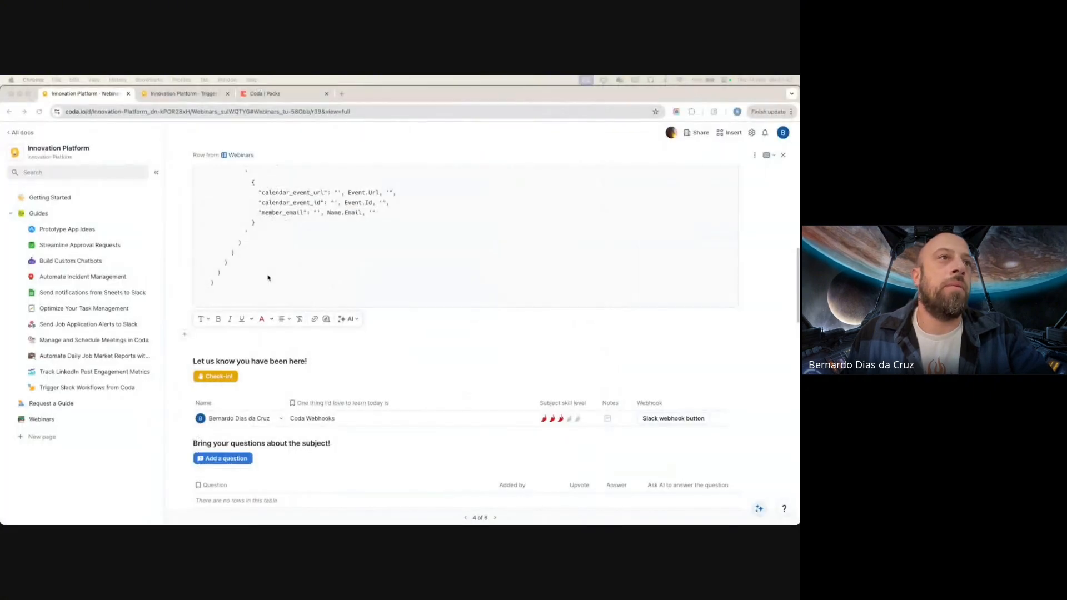
double_click(284, 193)
key(super+c)
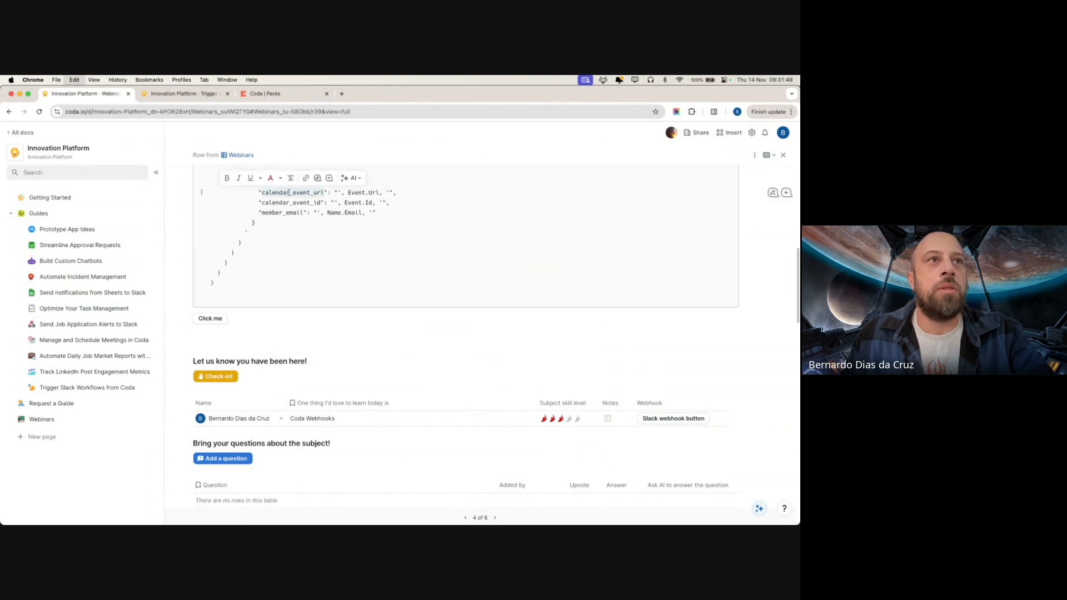
key(super+Tab)
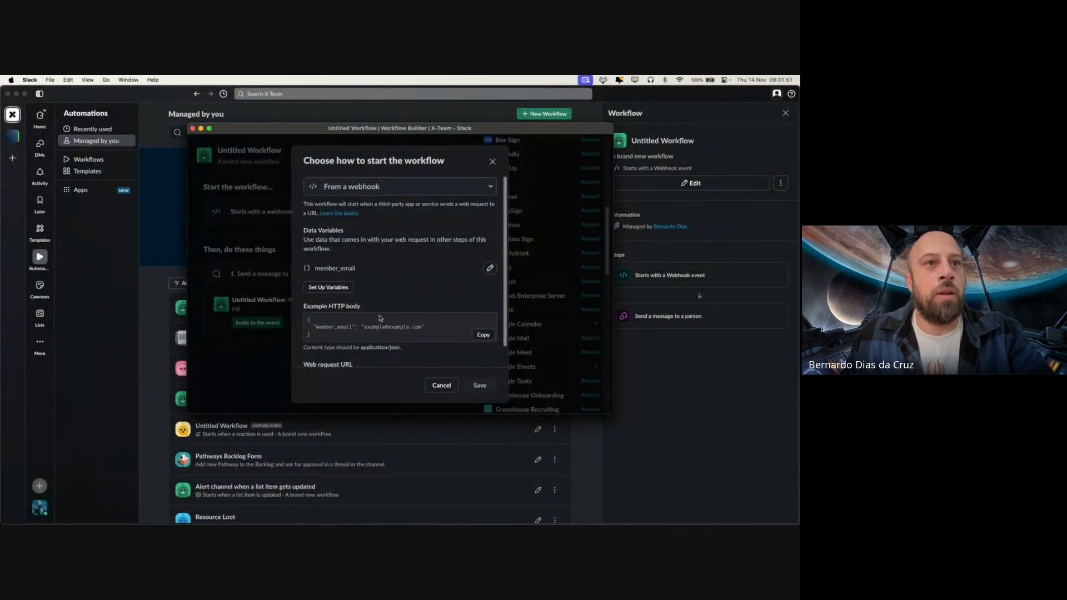
click(335, 287)
key(super+v)
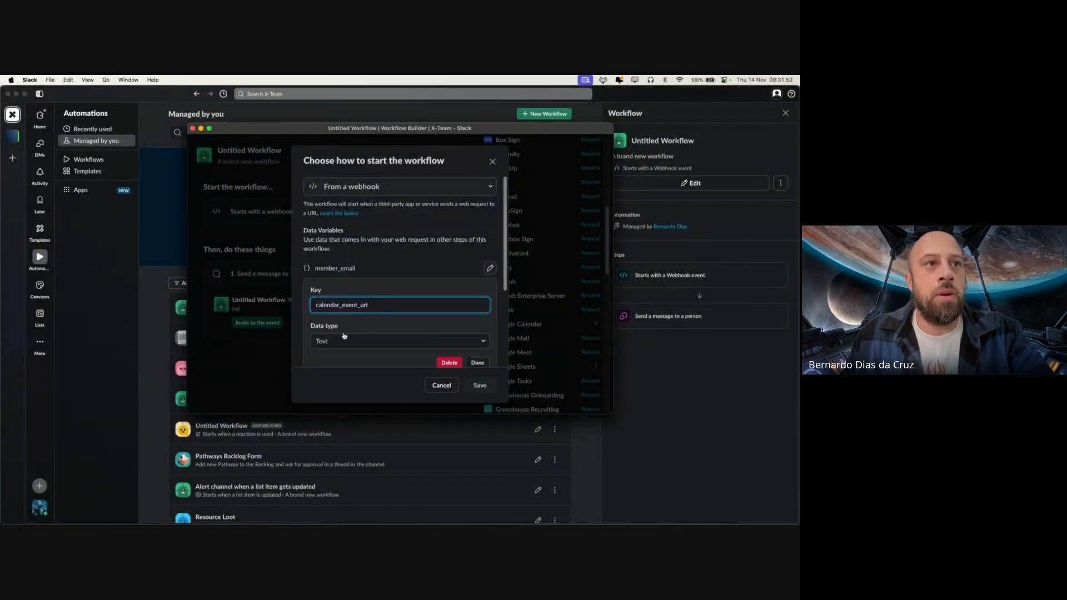
scroll(343, 335, down, 1)
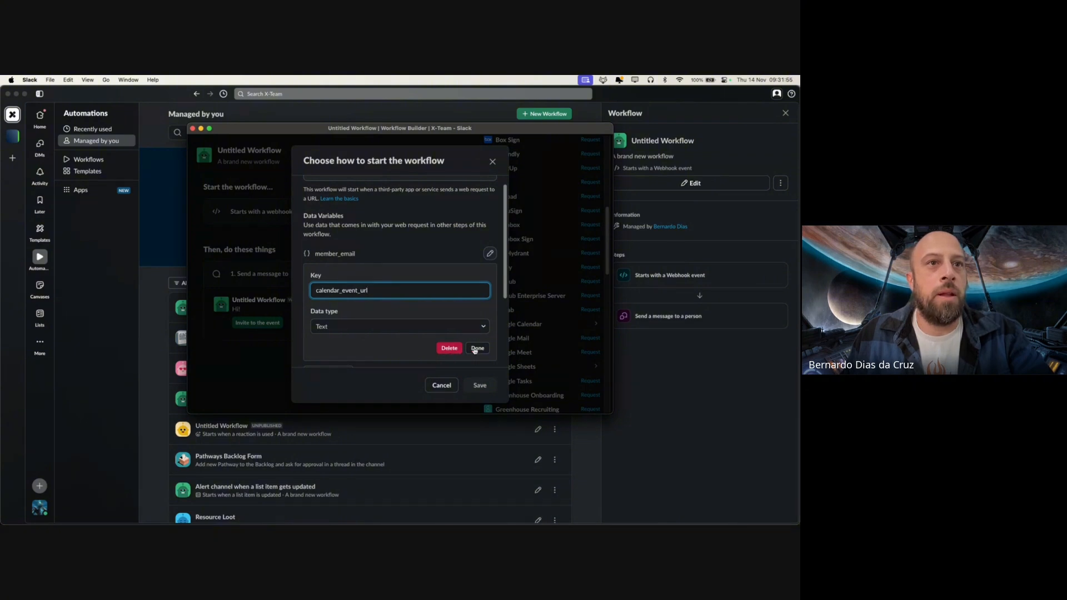
click(476, 349)
click(479, 384)
click(475, 397)
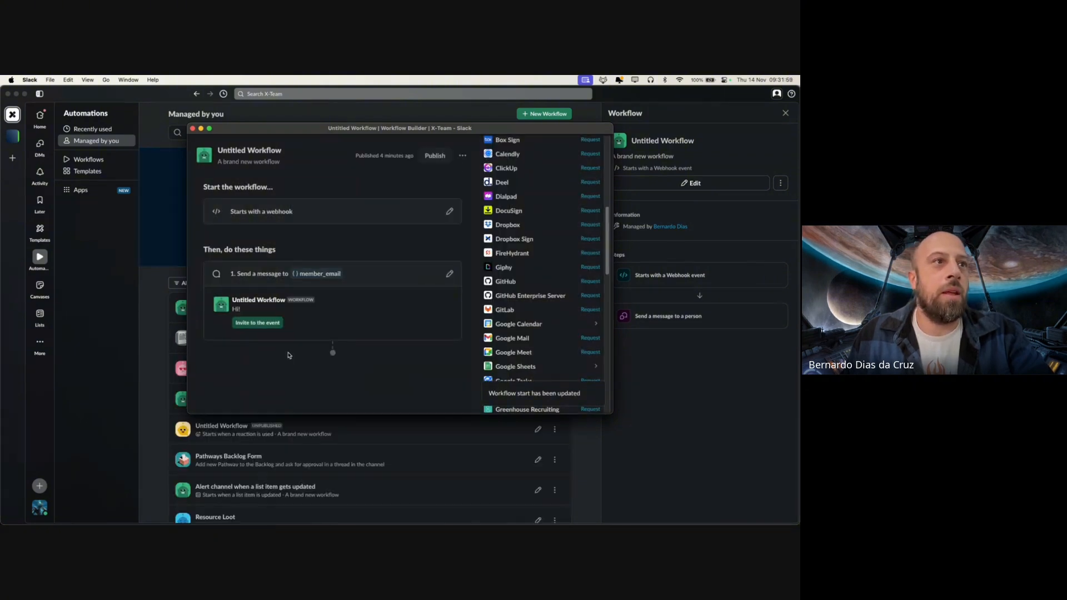
Replace the message's "Invite to the event" button with an Open Link button that opens calendar_event_url, save the step and publish the changes
click(400, 278)
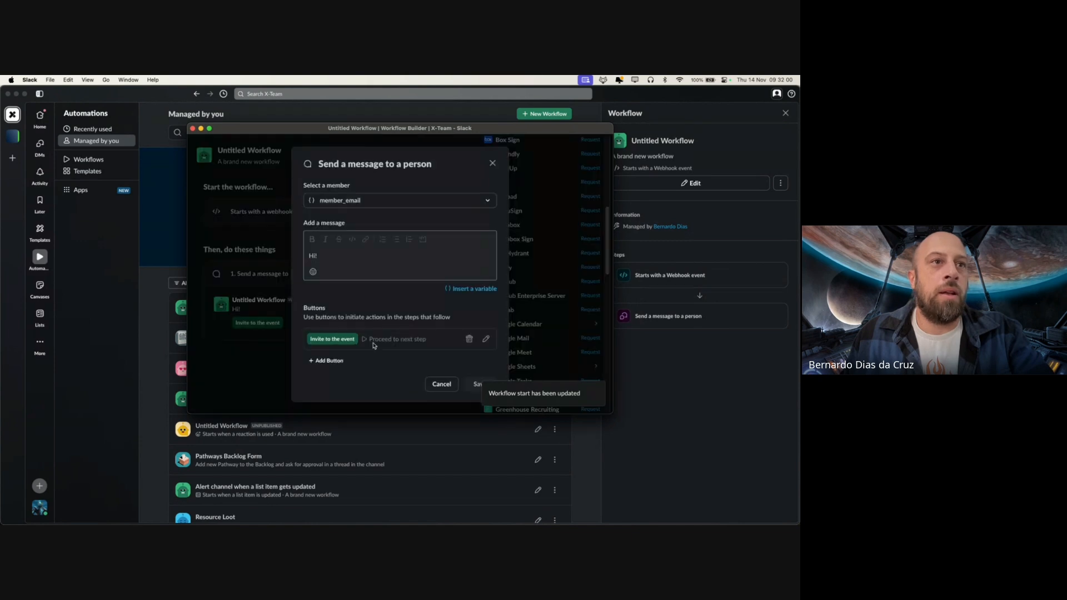
click(469, 339)
click(327, 347)
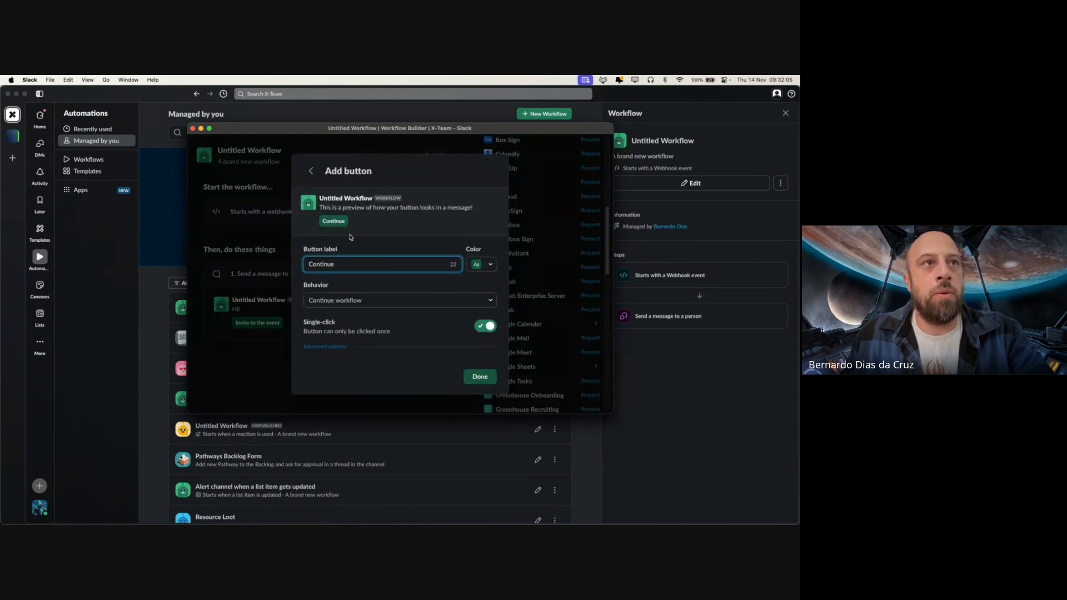
click(356, 302)
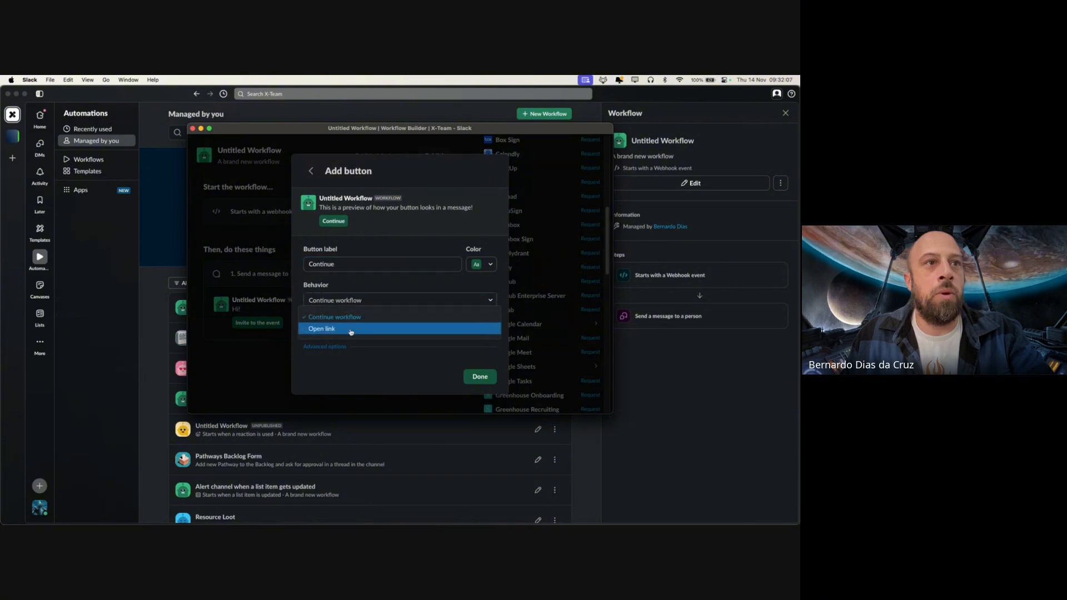
click(352, 330)
click(489, 333)
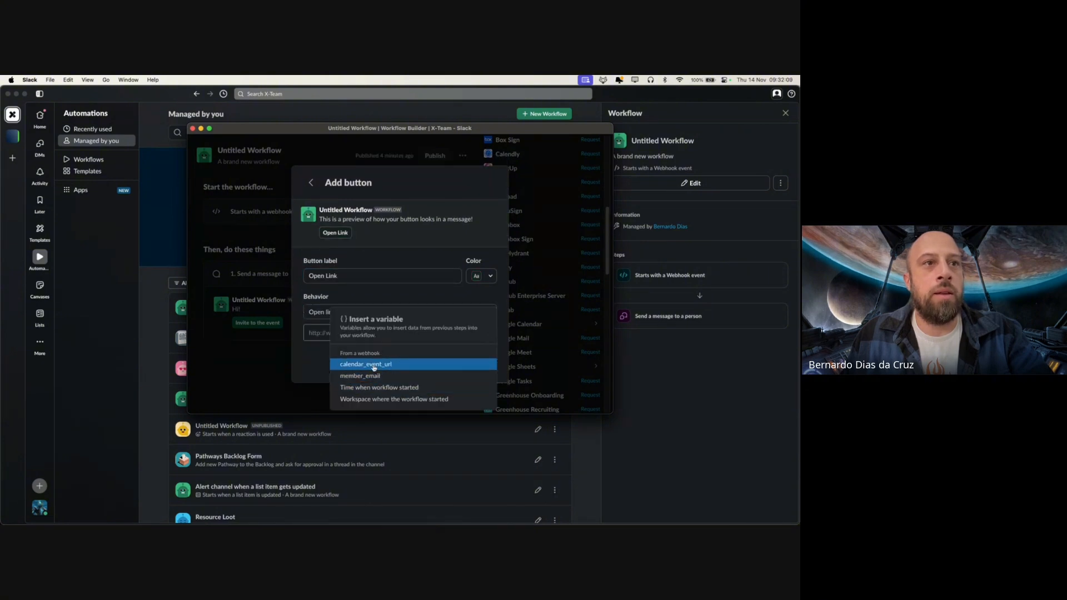
click(396, 364)
click(481, 365)
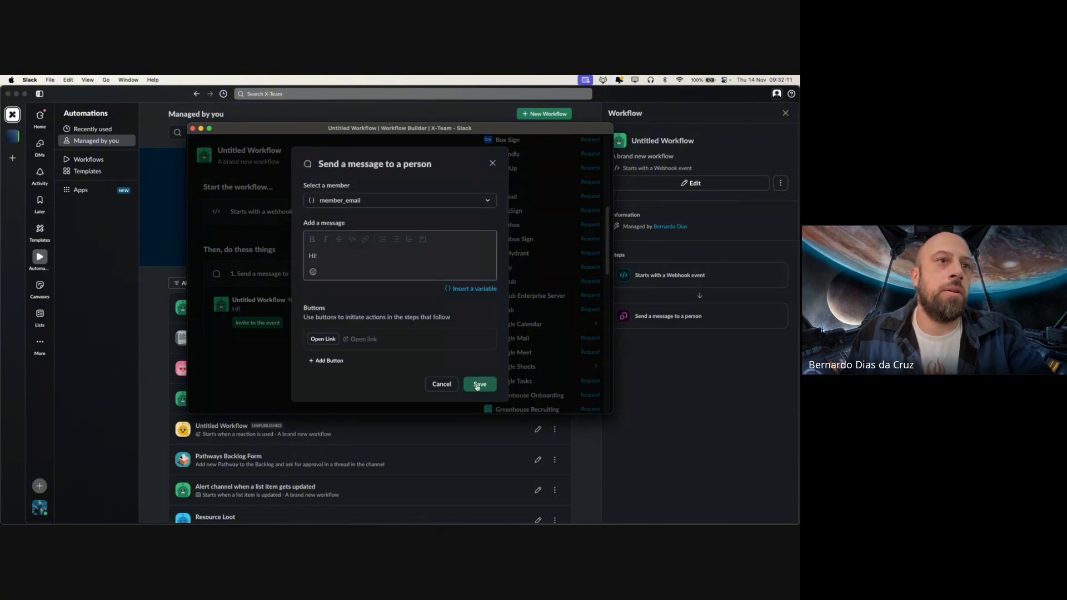
click(478, 385)
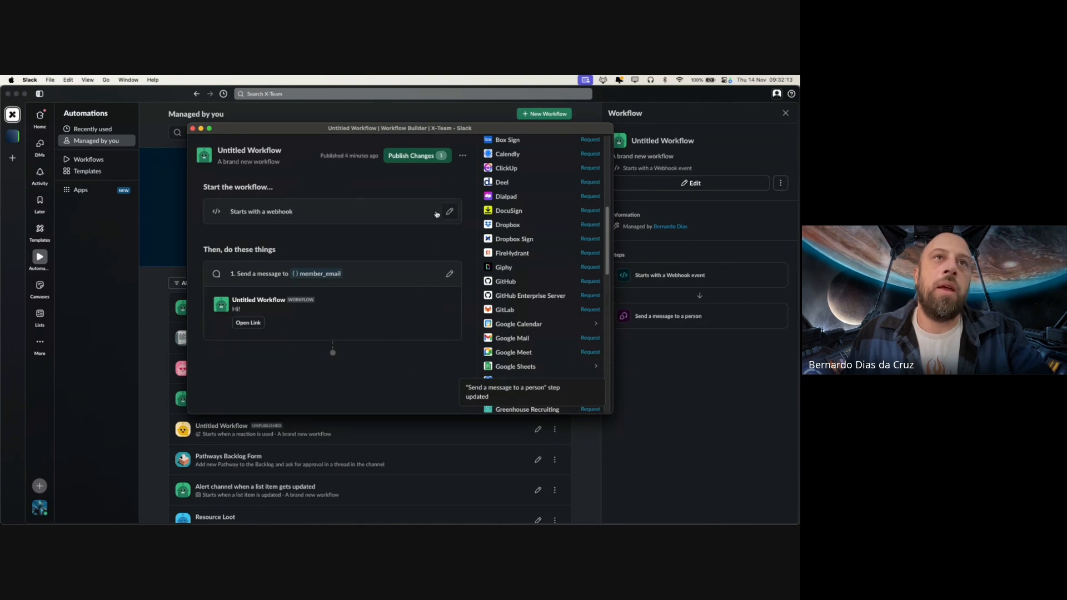
click(417, 156)
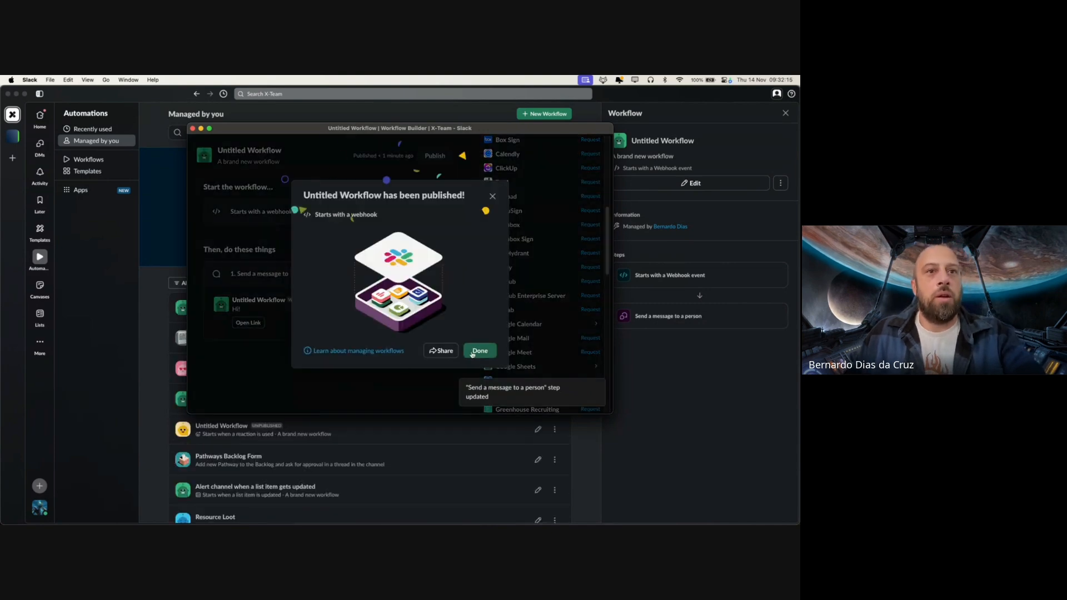
click(472, 352)
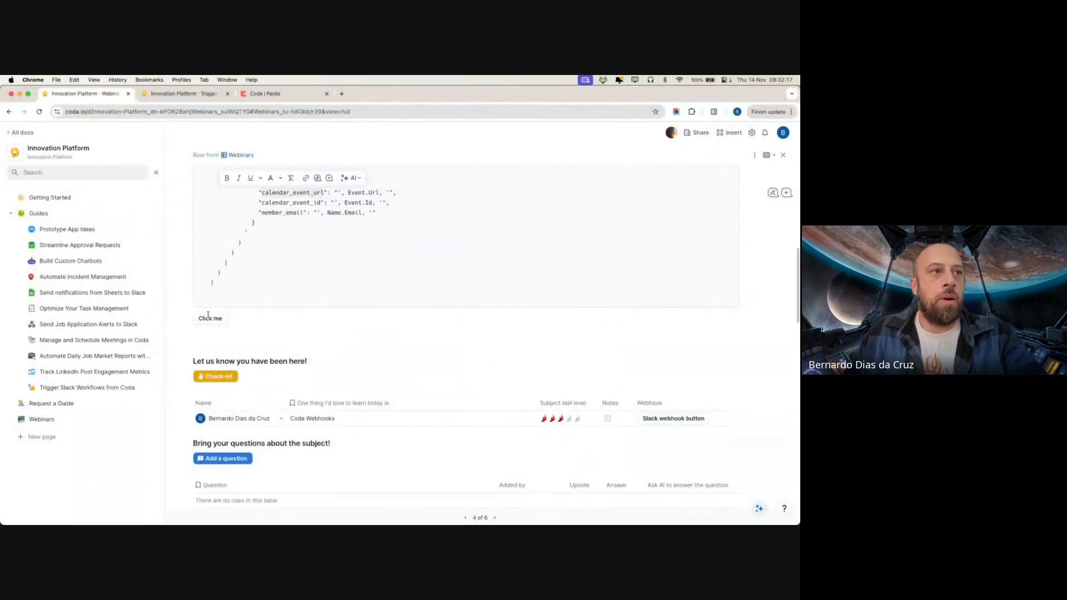
Trigger the "Click me" button in Coda, open the event through the new Slack message's Open Link button and close the calendar window
click(217, 319)
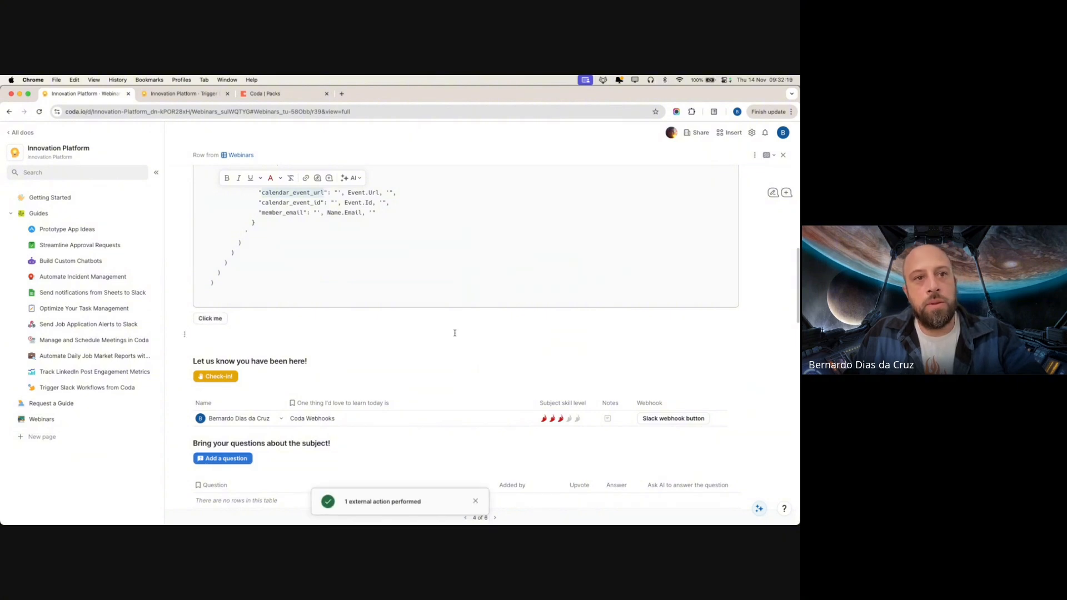
key(super+Tab)
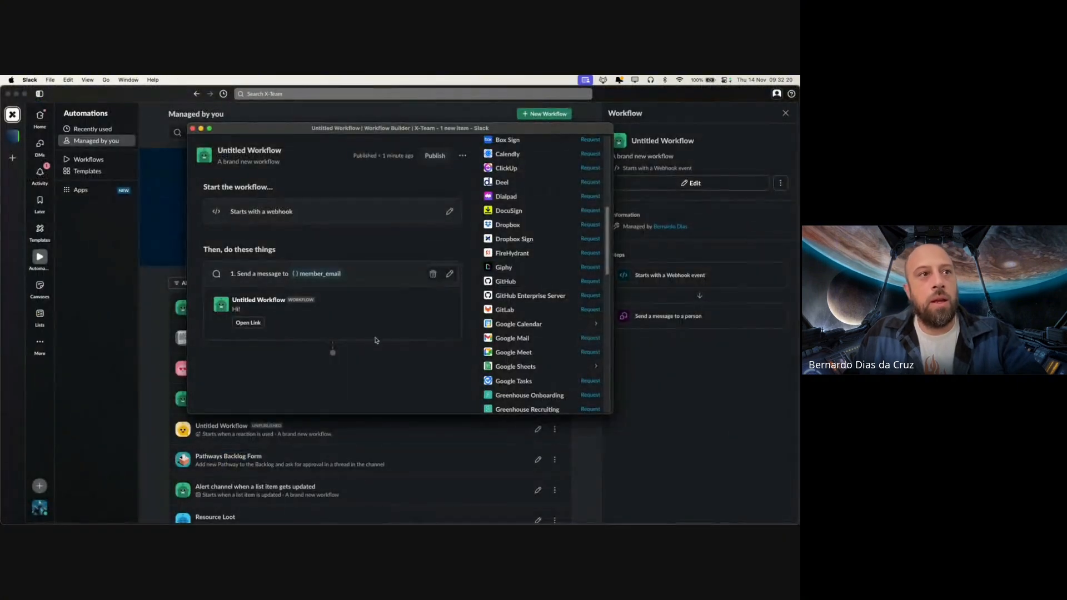
click(39, 185)
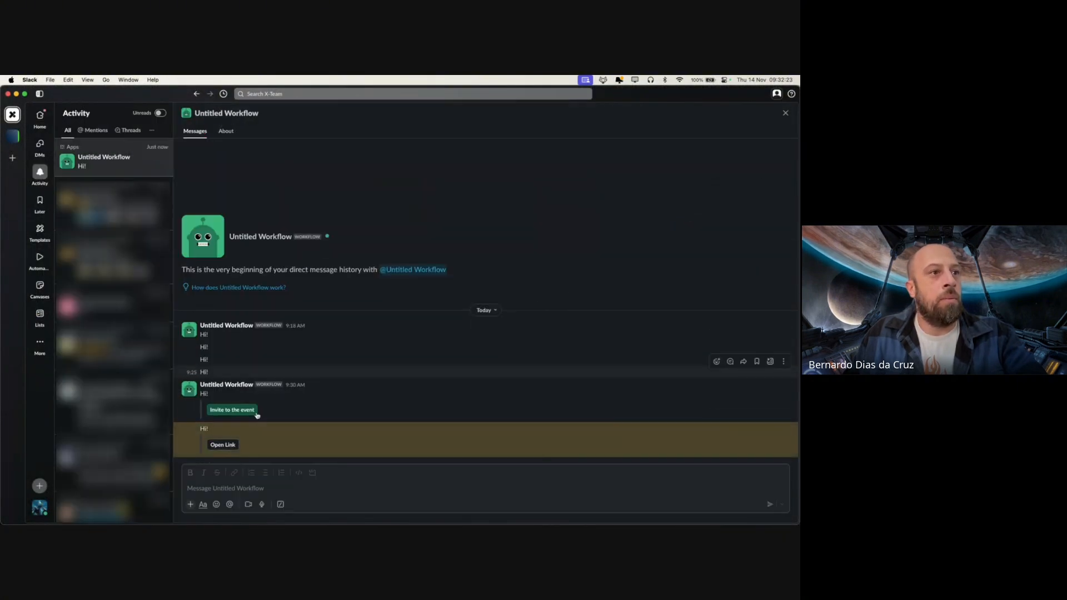
click(225, 446)
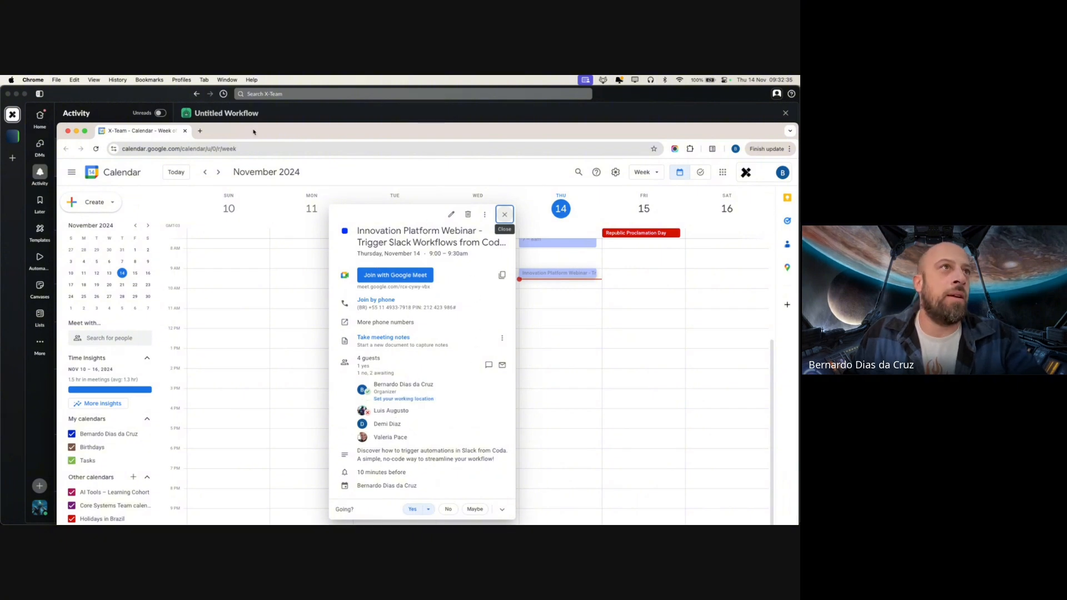
click(185, 130)
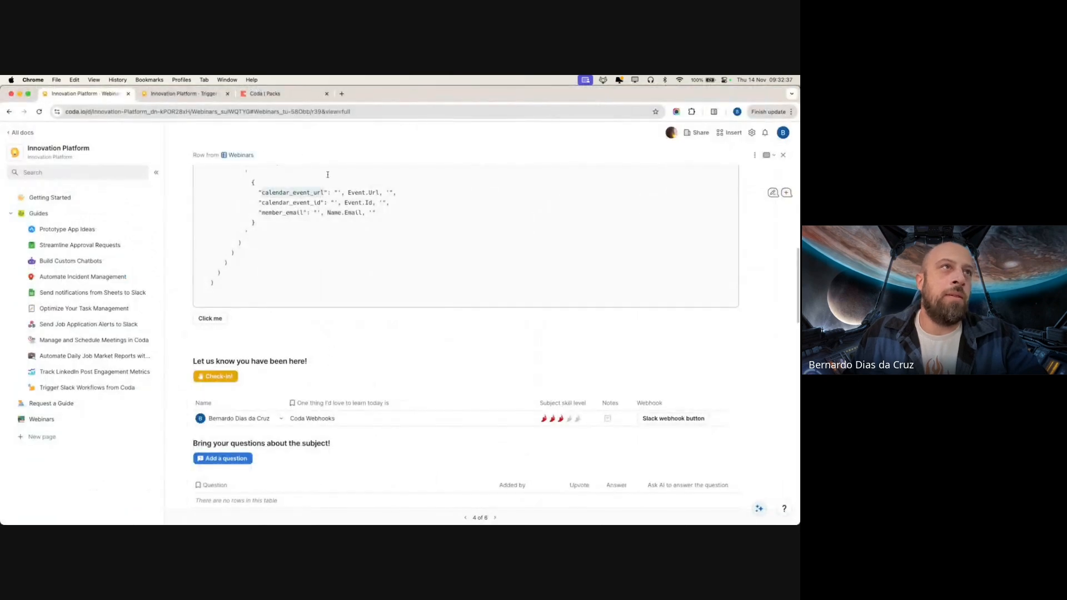
Return to Slack's Workflow Builder and check which Google Calendar steps can be added to the workflow
key(super+Tab)
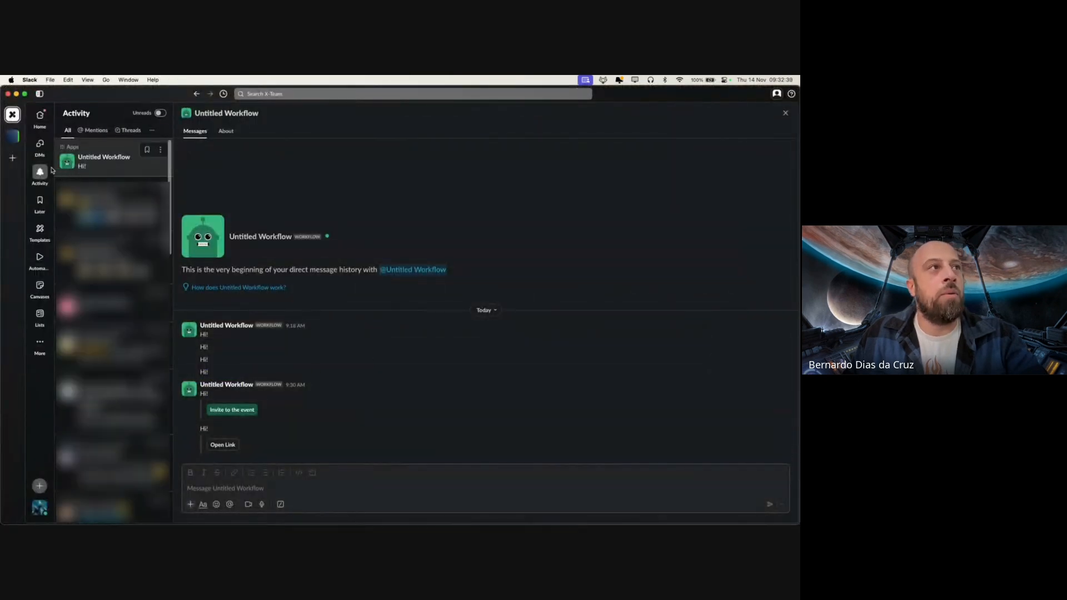
key(super+grave)
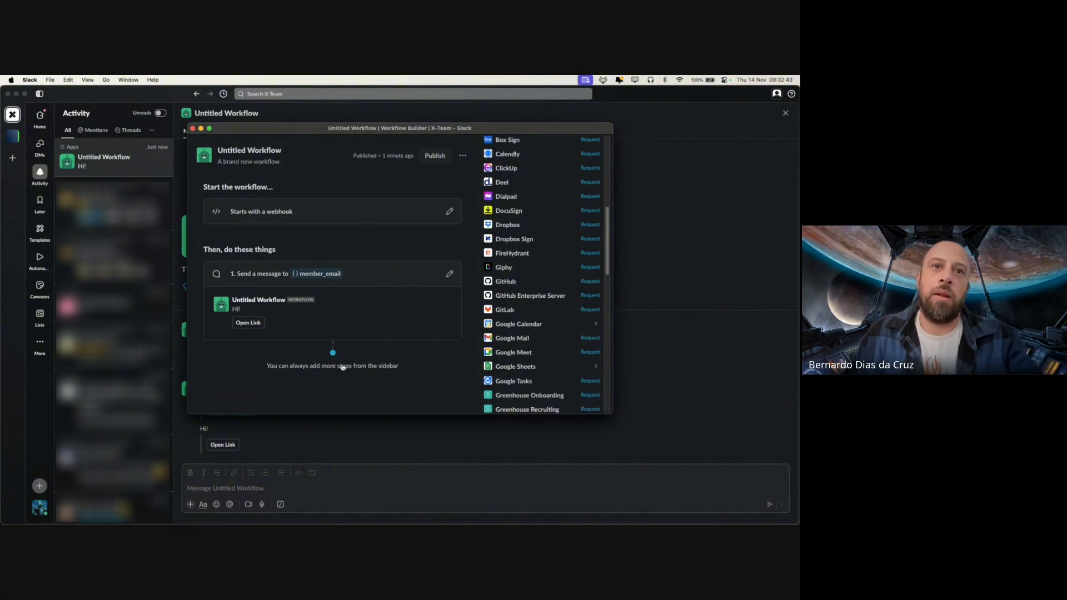
click(520, 323)
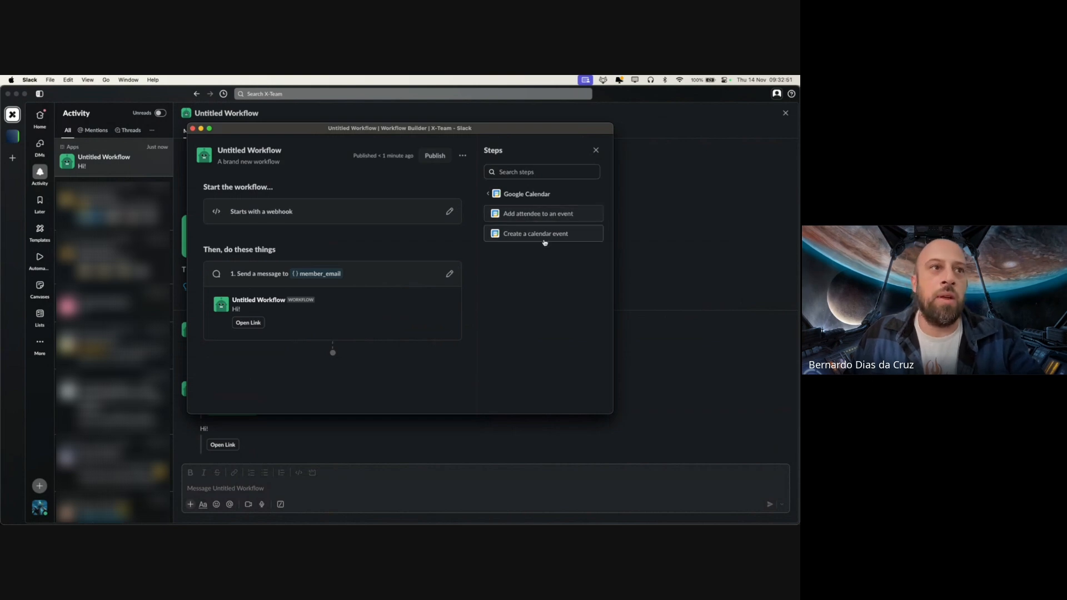
click(489, 194)
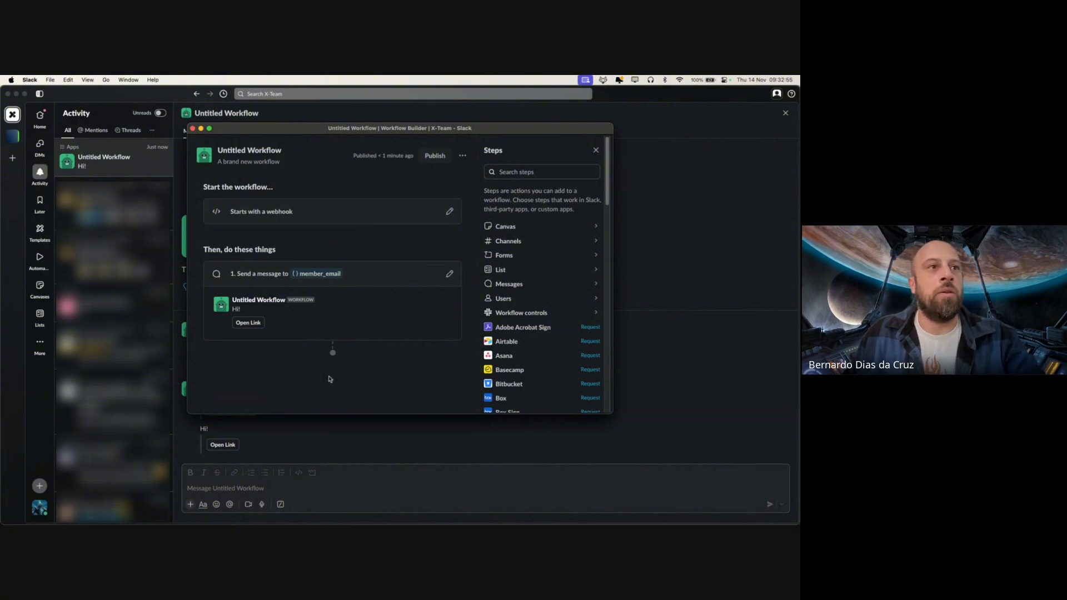
Switch back to the Coda webinar page and review the webhook code block and the buttons below it
key(ctrl+Up)
click(276, 240)
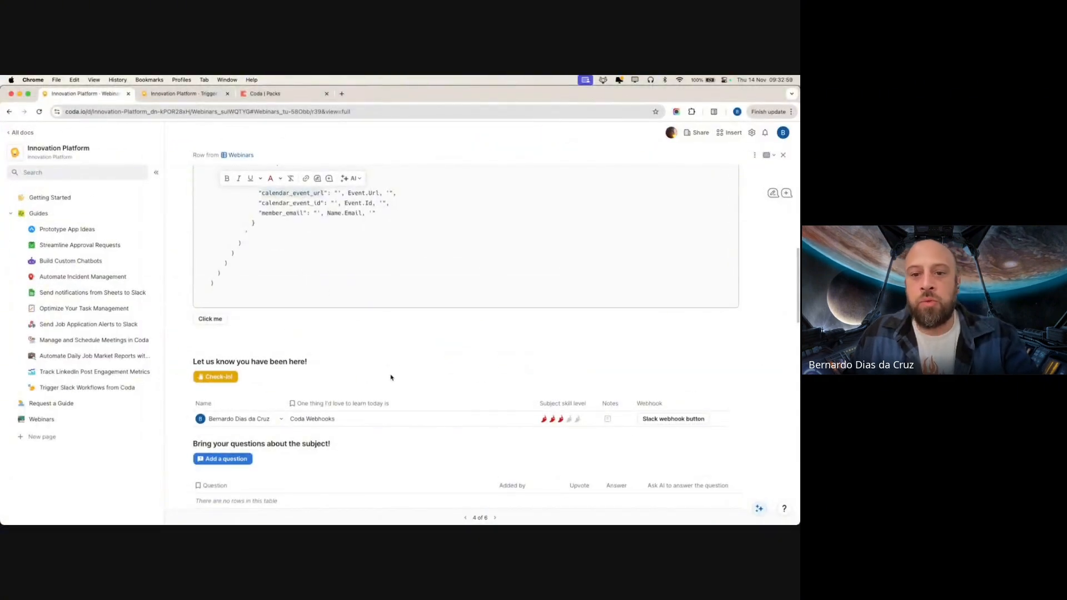
scroll(391, 374, up, 1)
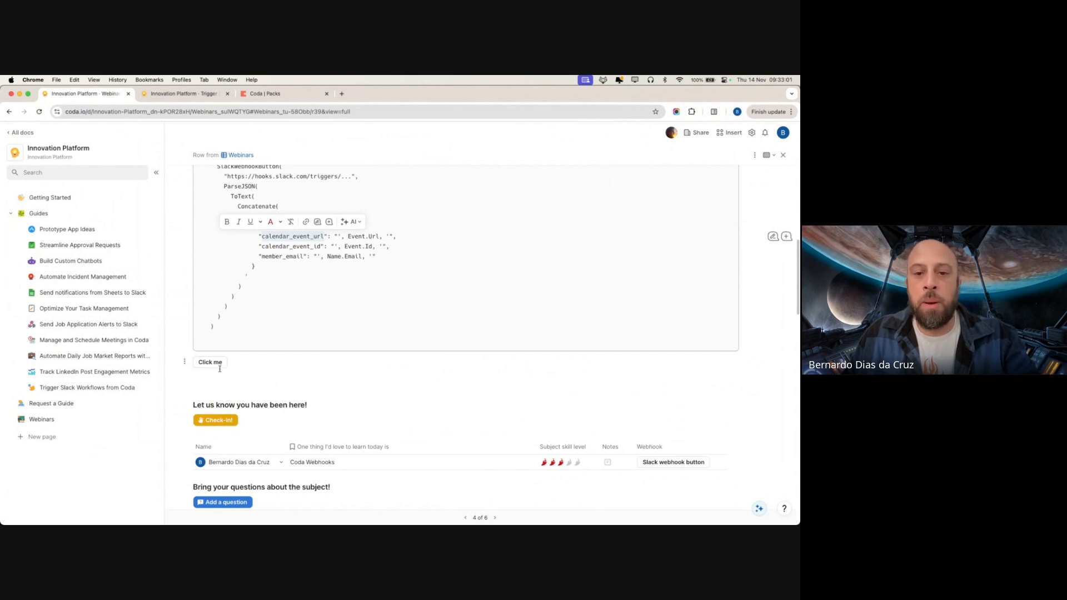
scroll(667, 433, down, 2)
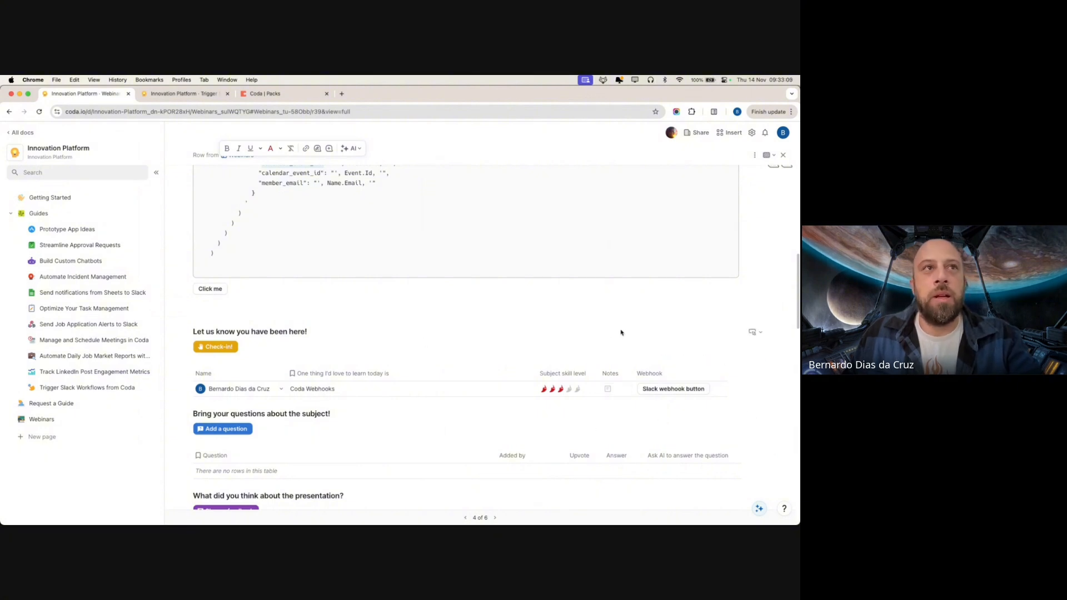
Add the question "How can I create a new Slackwebhook?" to the webinar's question table
scroll(621, 332, up, 10)
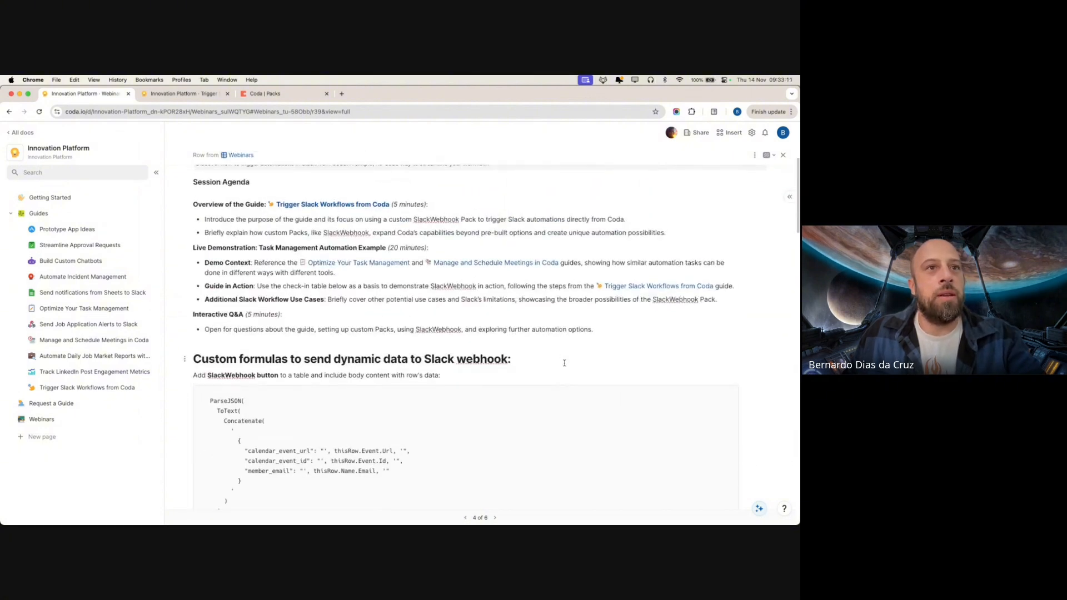
scroll(565, 363, down, 1)
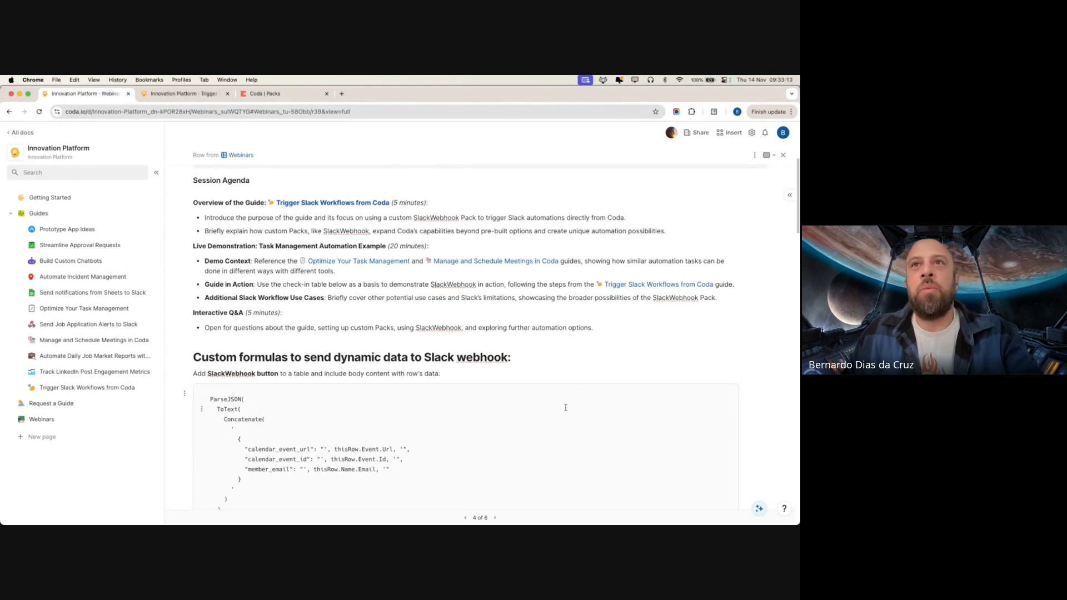
scroll(566, 400, down, 10)
scroll(567, 383, down, 5)
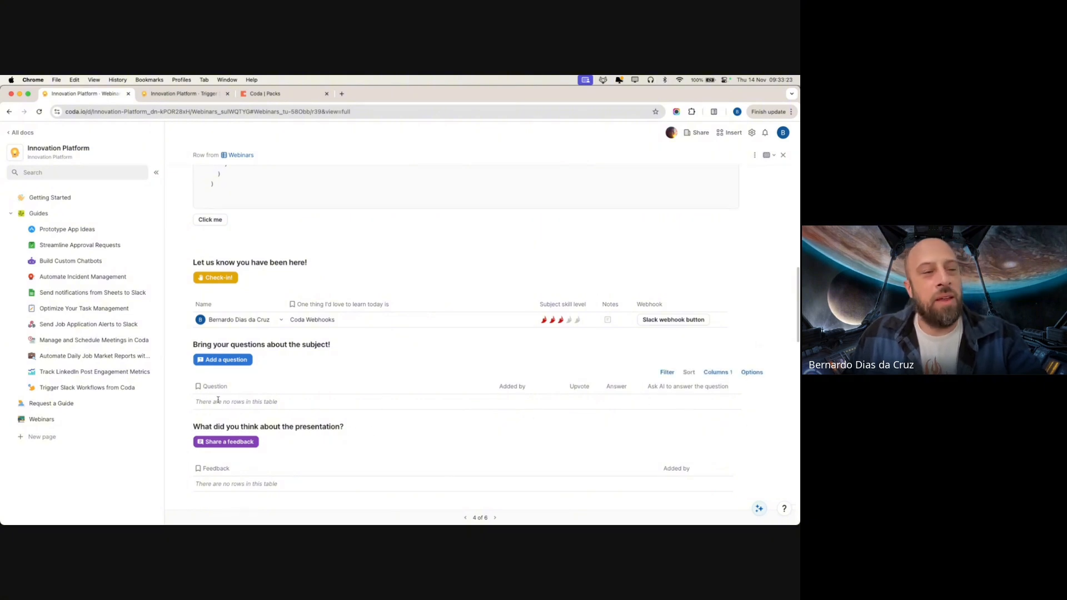
click(223, 360)
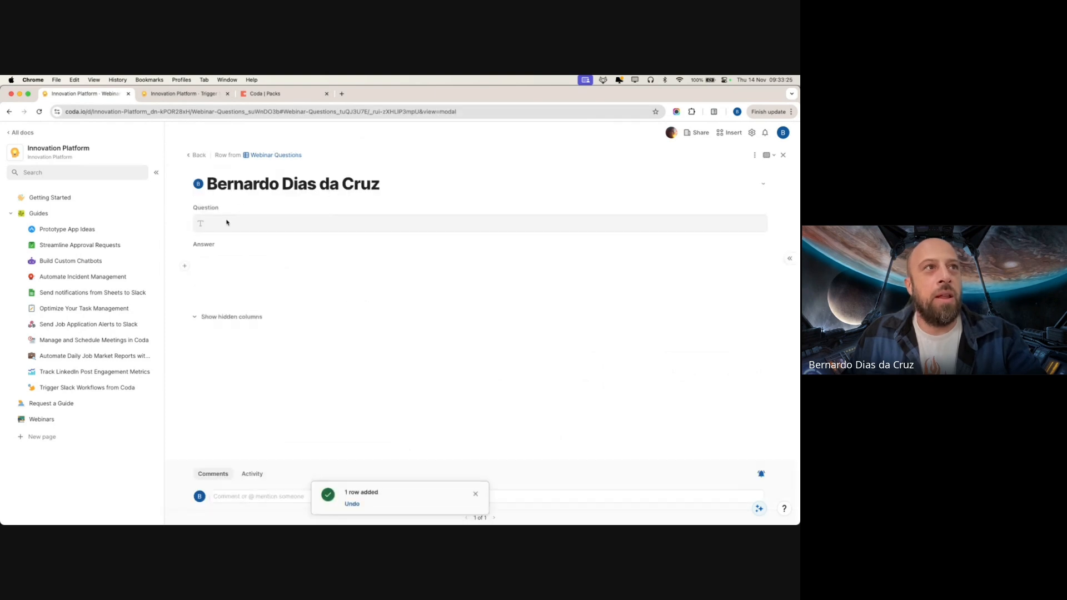
click(260, 223)
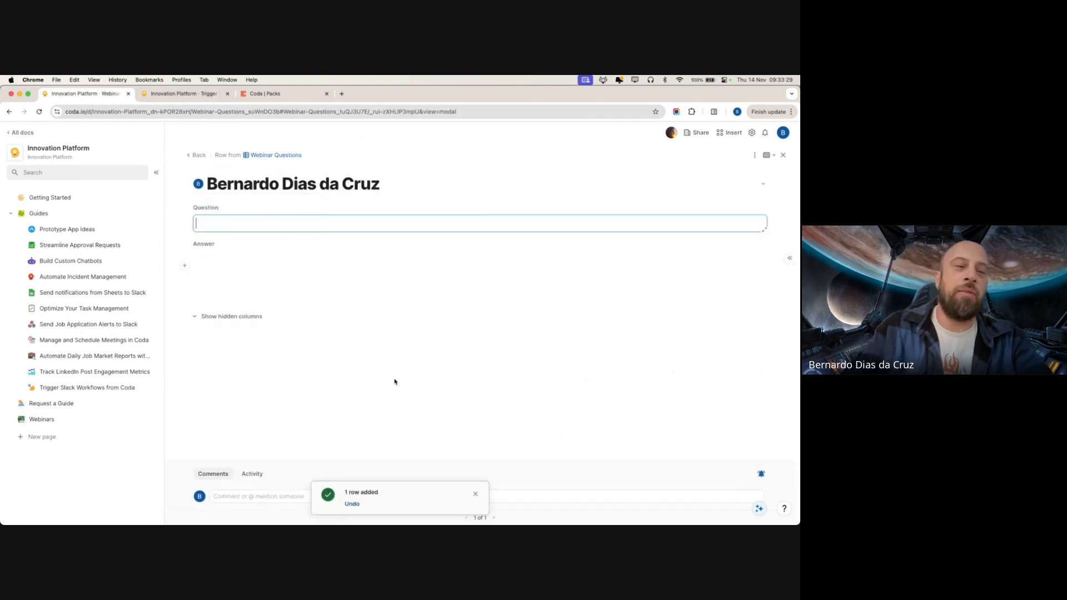
text(How )
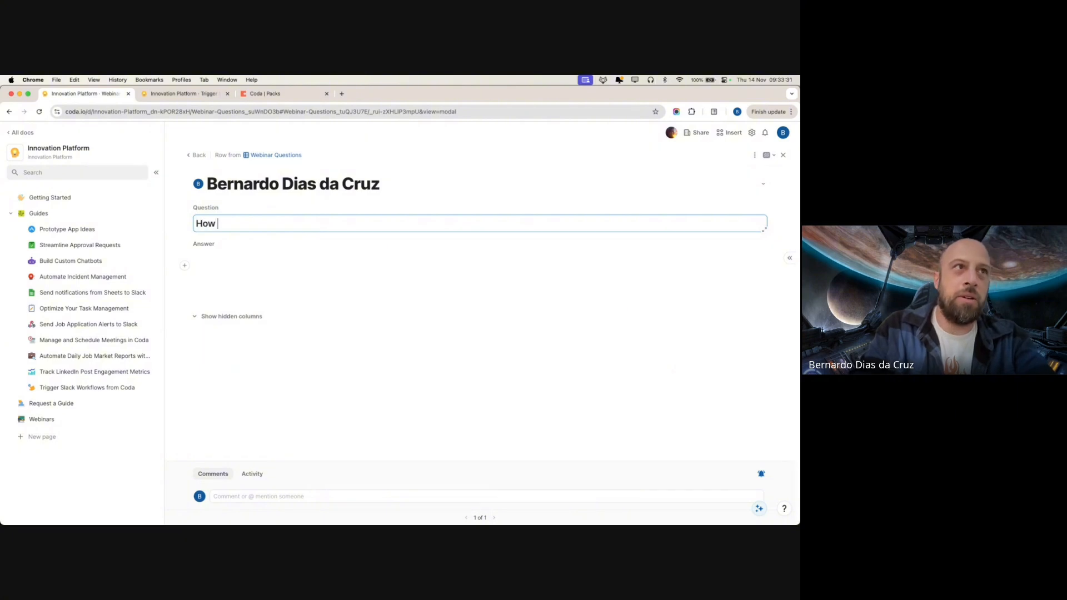
text(can I create a)
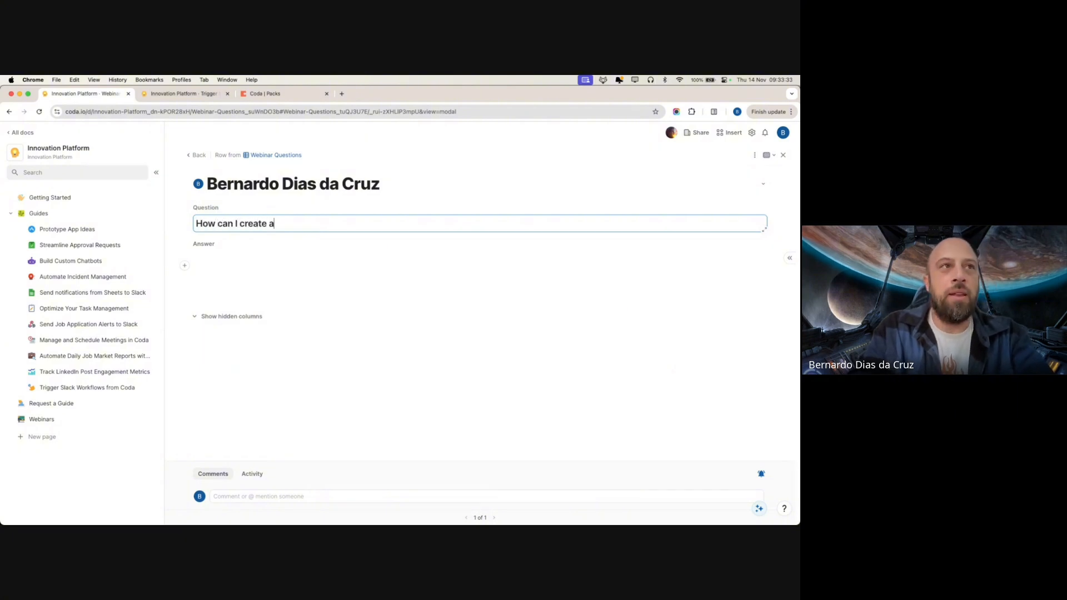
text( new Slack)
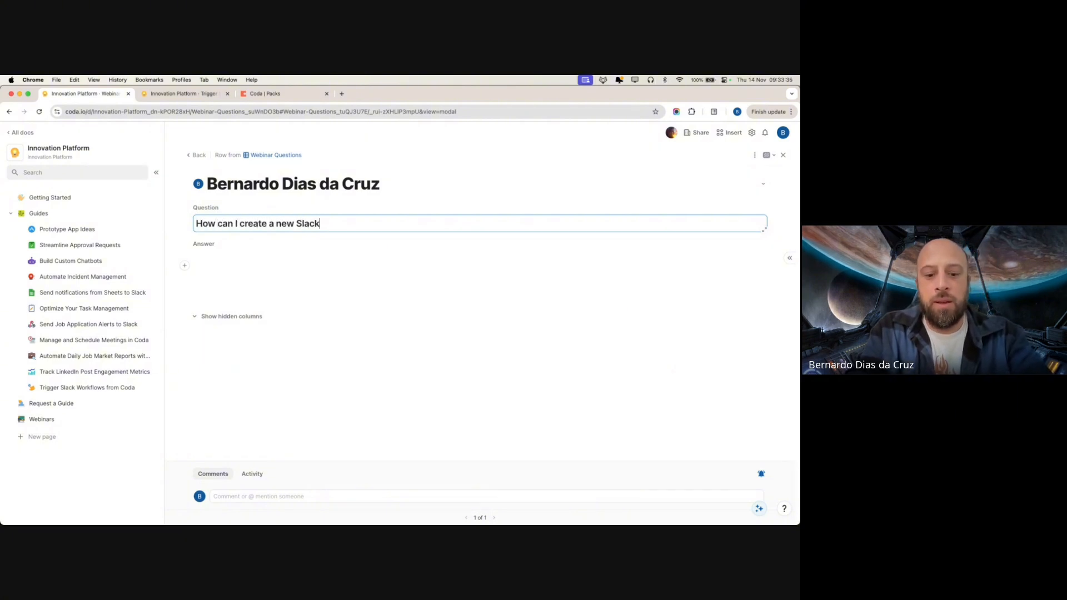
text(webhook?)
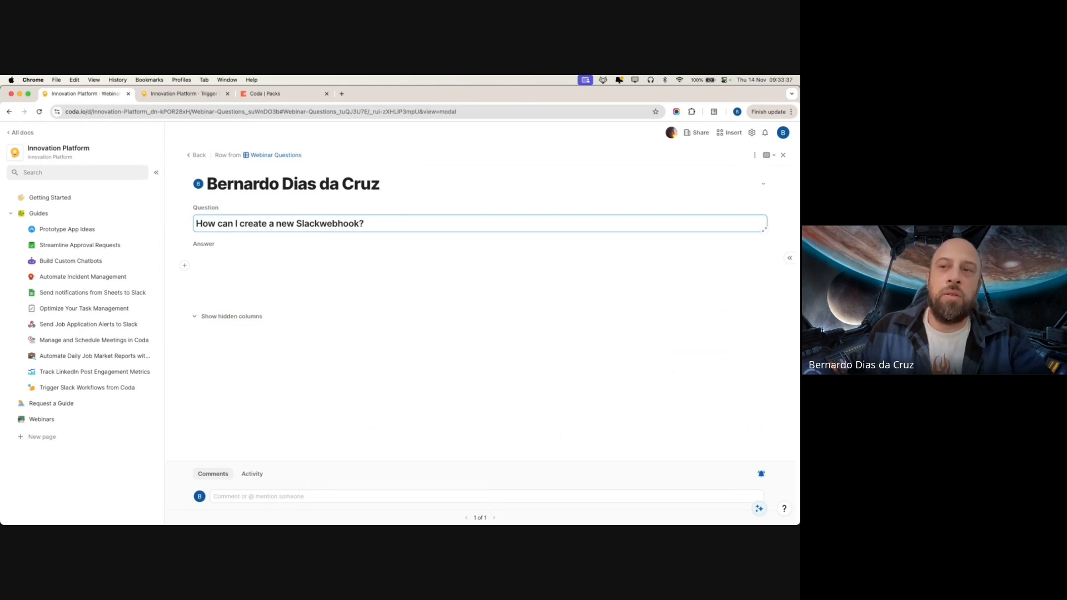
click(271, 292)
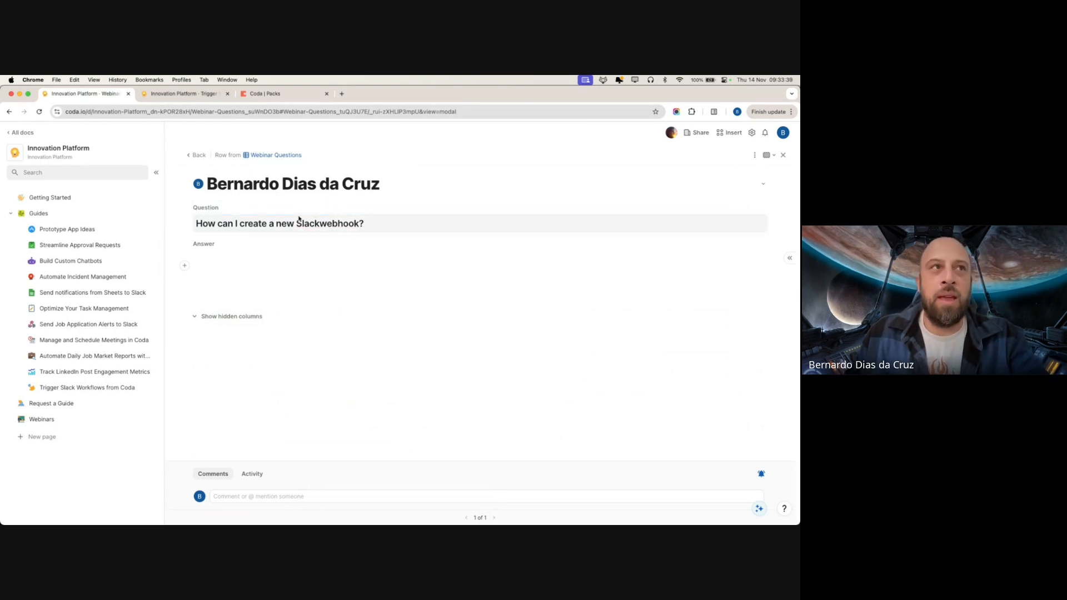
Leave the question record and reopen the live "Trigger Slack Workflows from Coda" webinar at its questions table
click(273, 156)
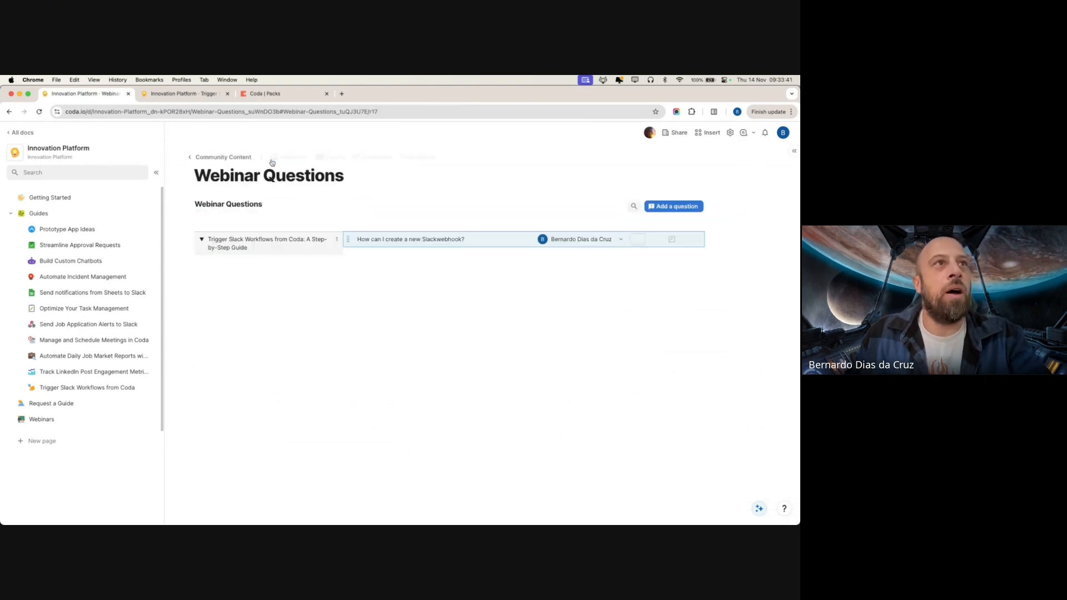
click(8, 113)
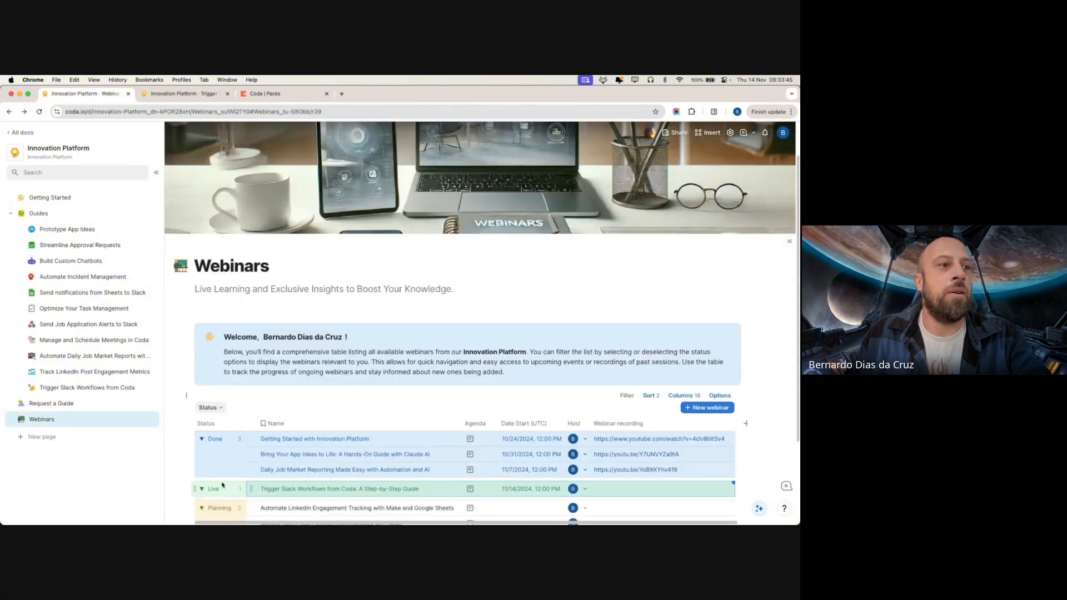
scroll(303, 474, down, 2)
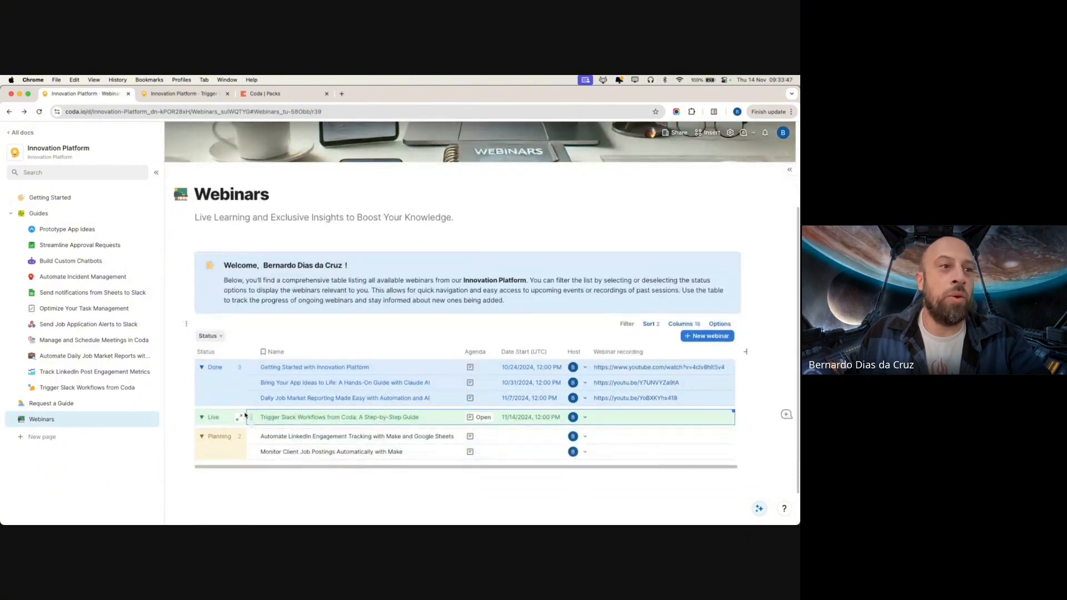
click(241, 417)
scroll(461, 432, down, 15)
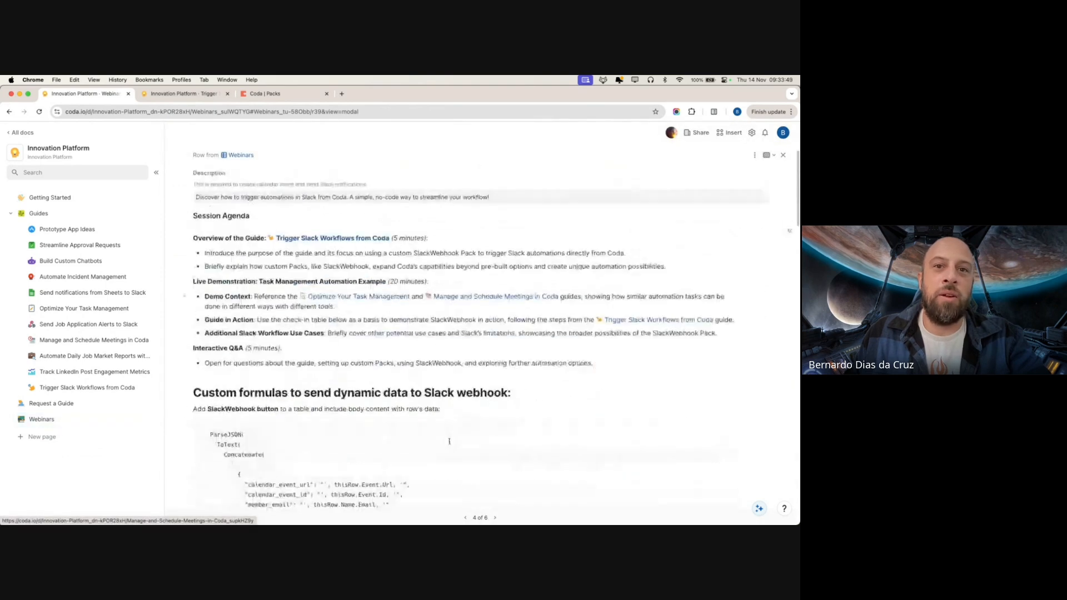
scroll(506, 423, down, 4)
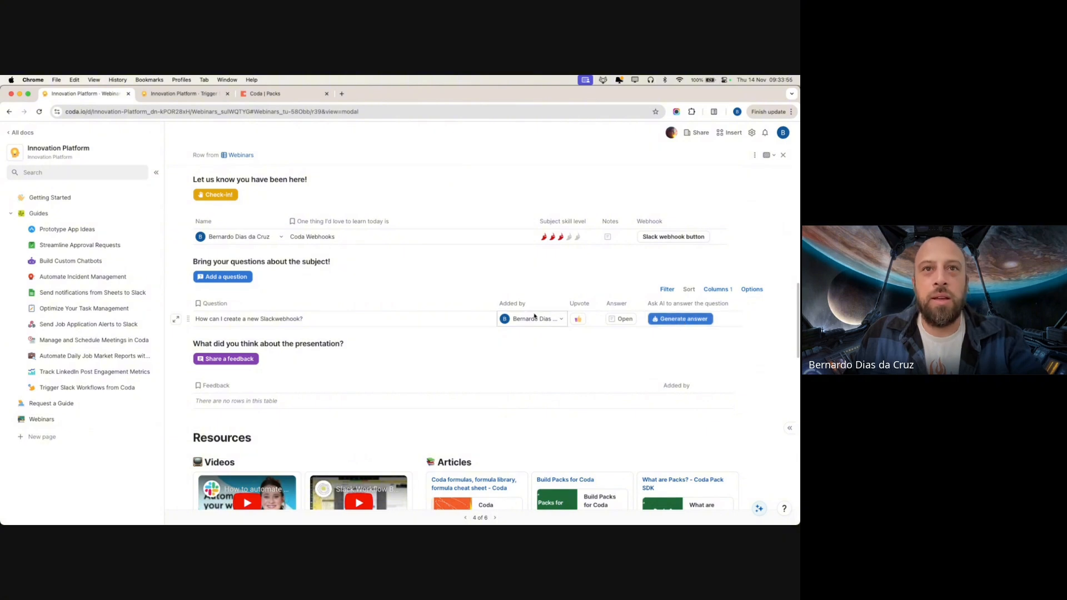
Inspect the prompt formula behind the question row's "Generate answer" button and close its settings
click(244, 316)
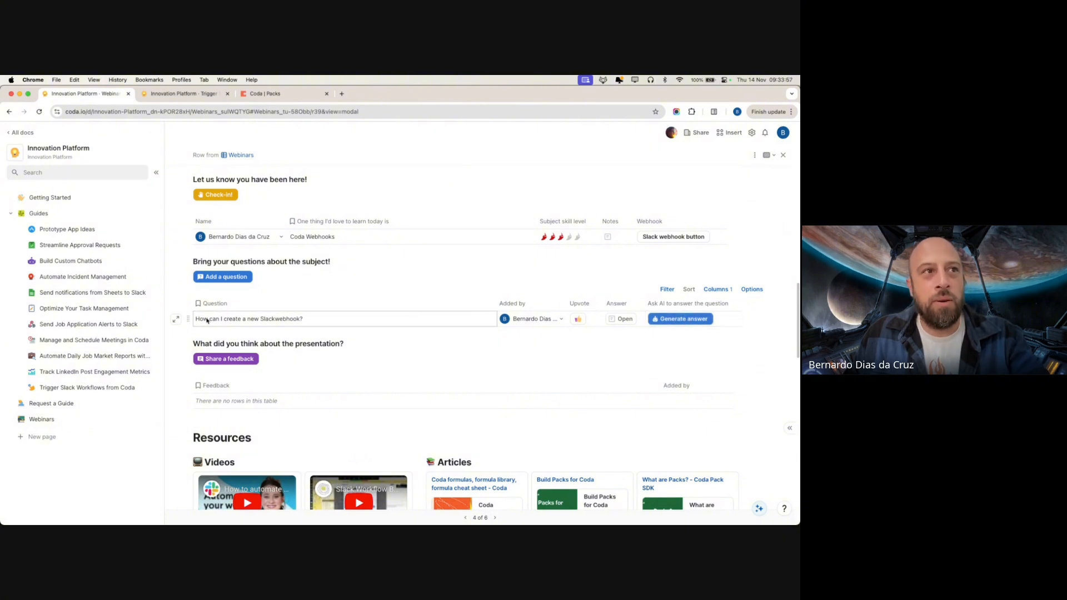
right_click(669, 320)
scroll(641, 420, down, 3)
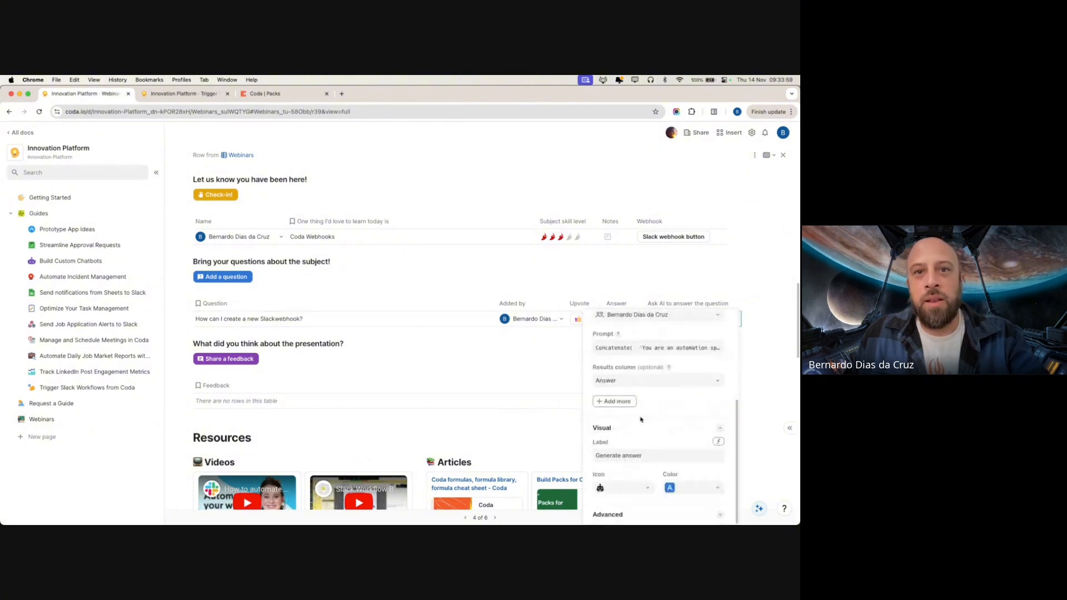
click(642, 349)
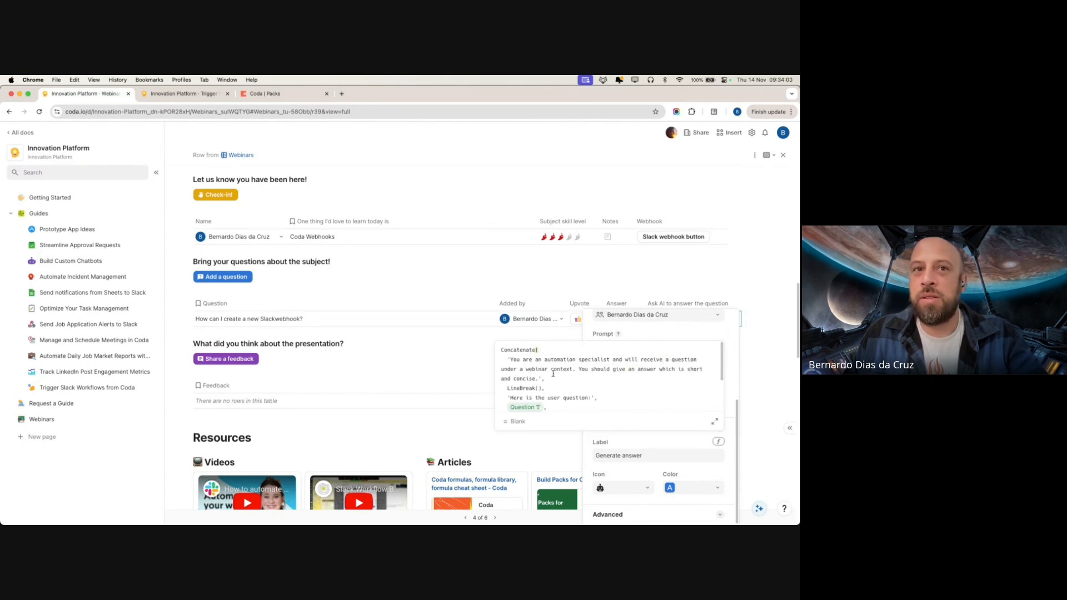
click(779, 351)
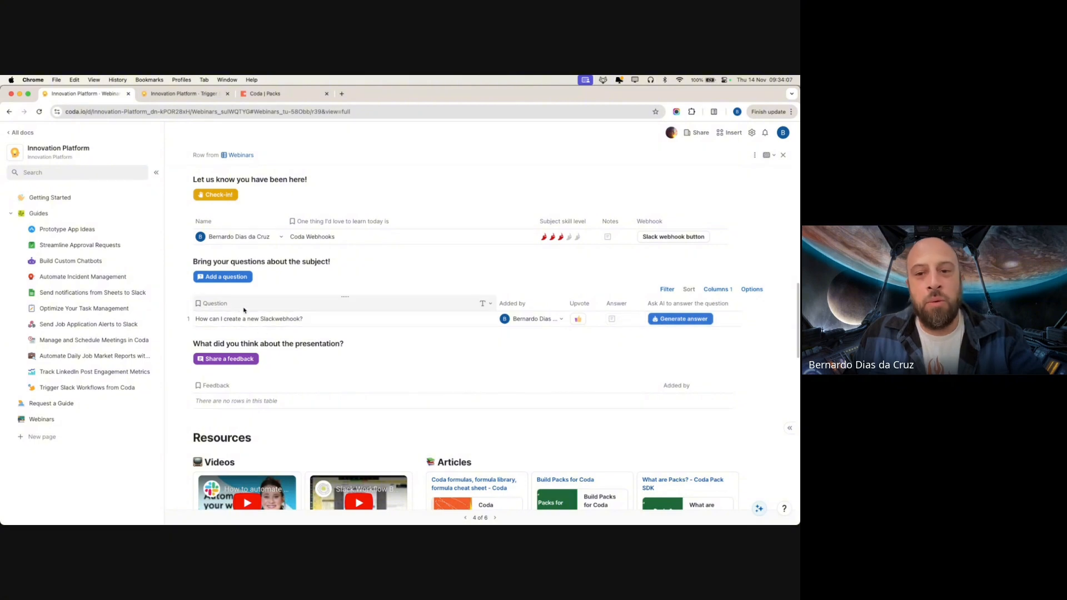
Generate an AI answer for the Slackwebhook question and open the answer
click(679, 319)
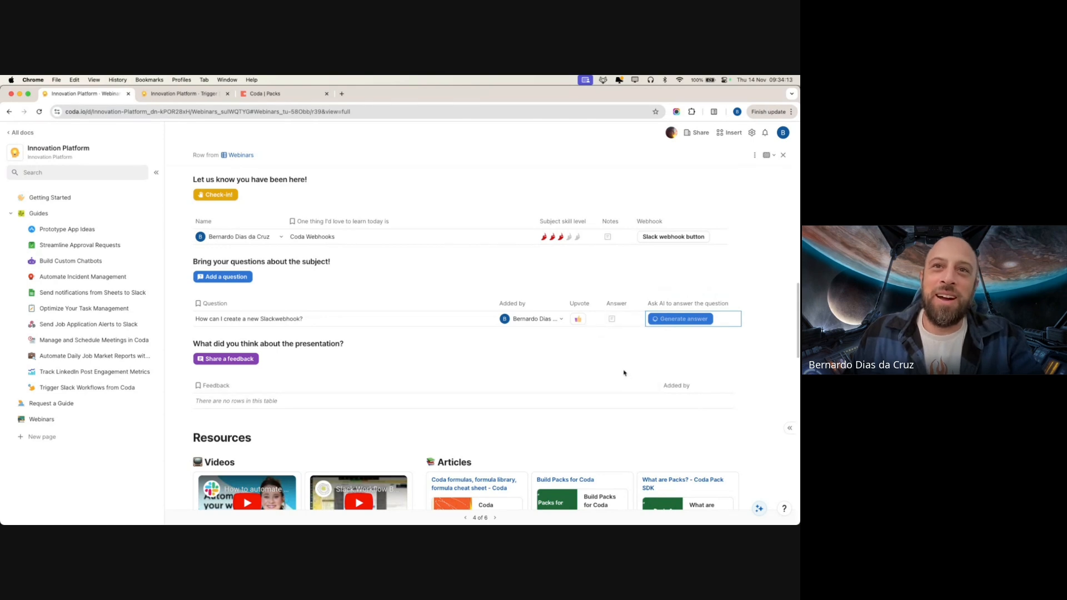
click(621, 320)
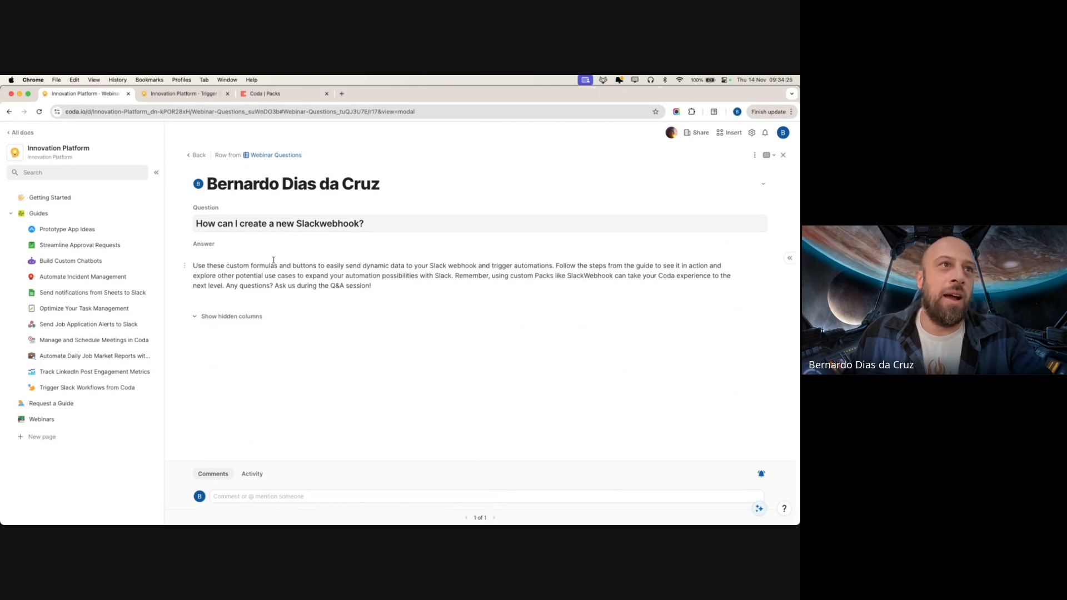
Look up the OpenAI Pack's building blocks, close them and go back to the webinar page
click(730, 132)
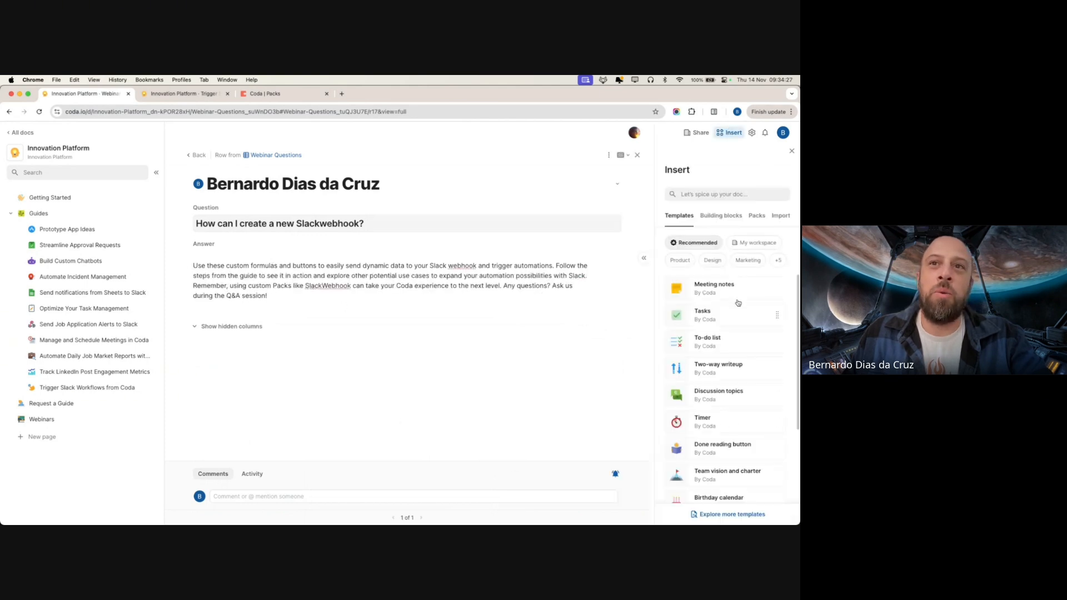
click(756, 216)
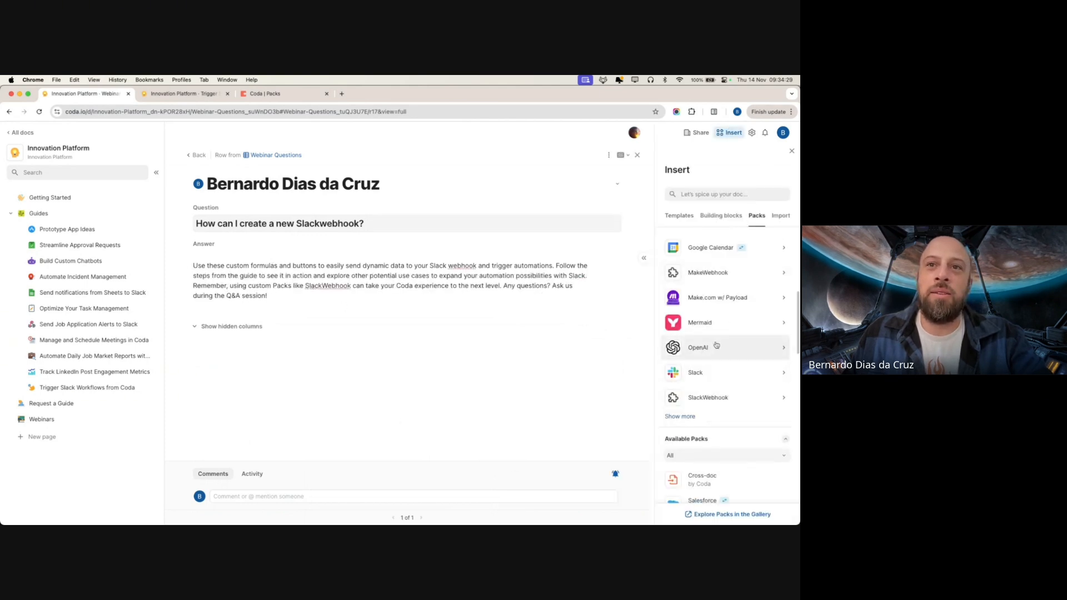
click(717, 346)
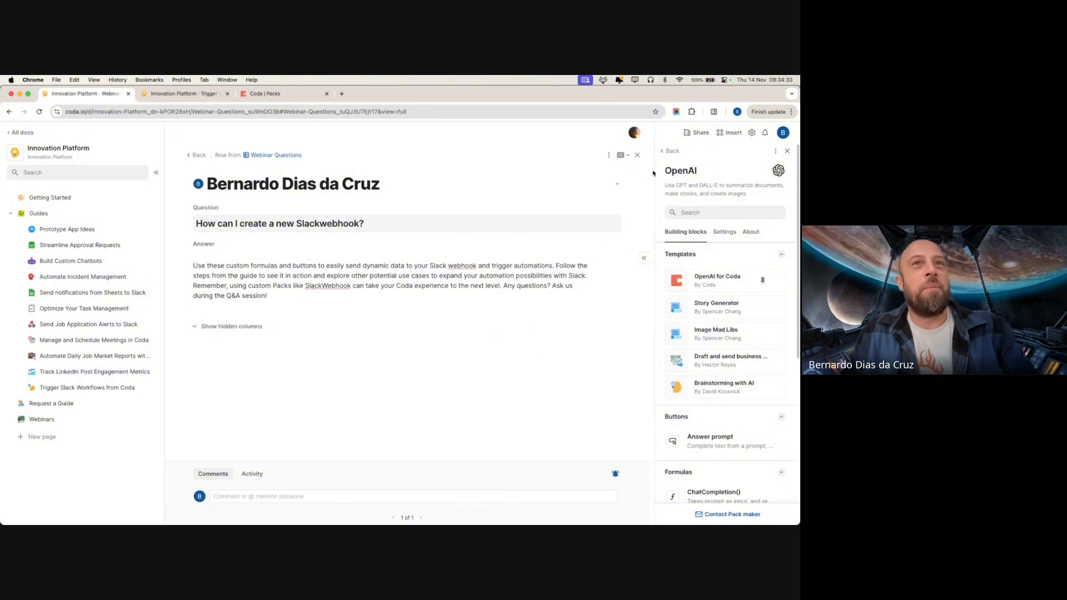
click(788, 151)
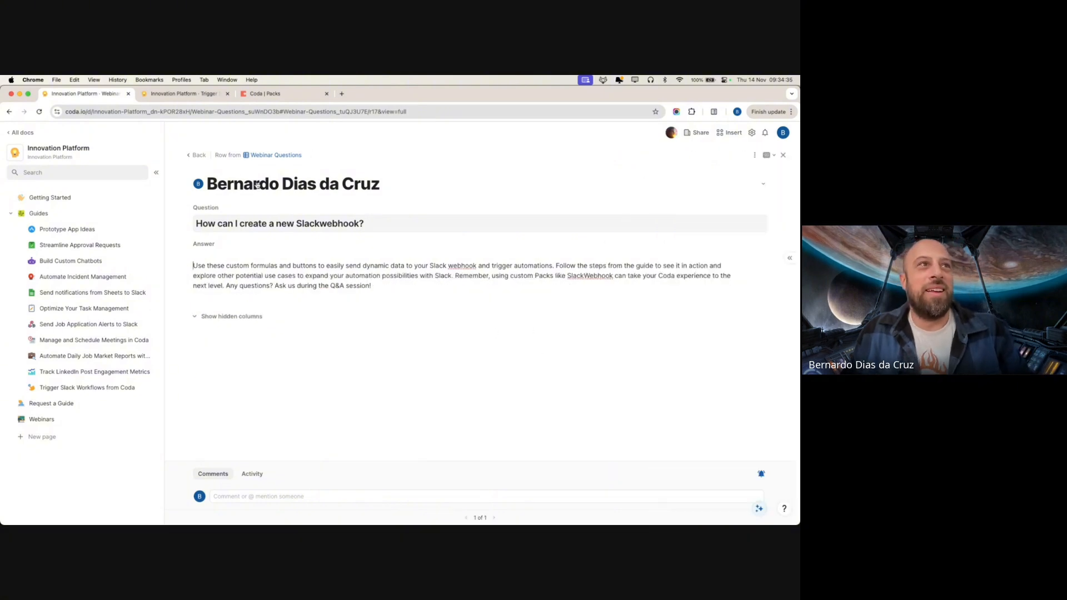
click(198, 156)
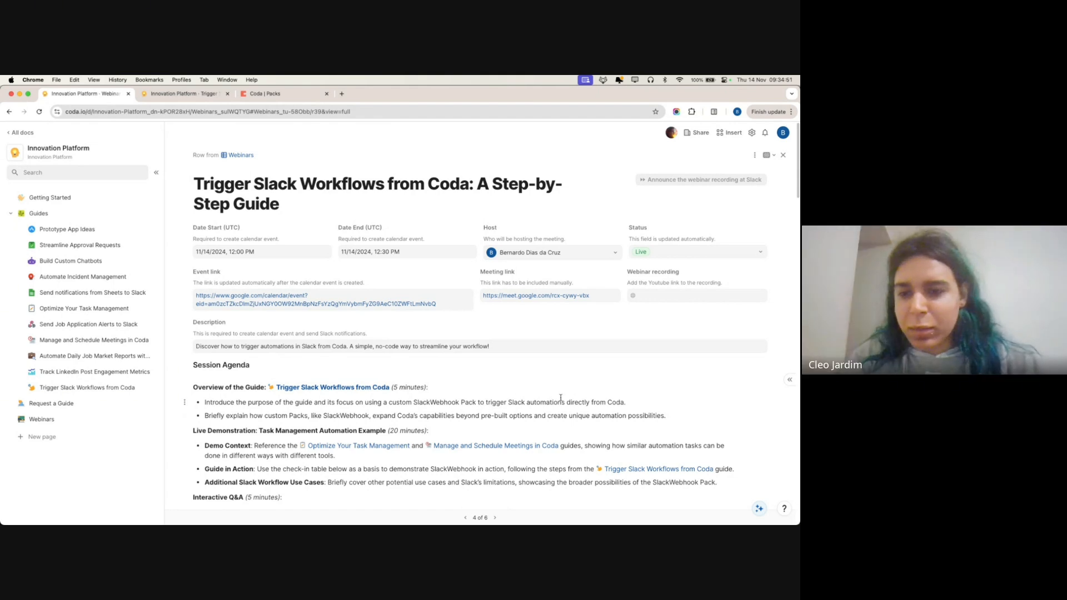
Switch to the "Trigger Slack Workflows from Coda" guide and review its More Possibilities section
scroll(560, 398, down, 3)
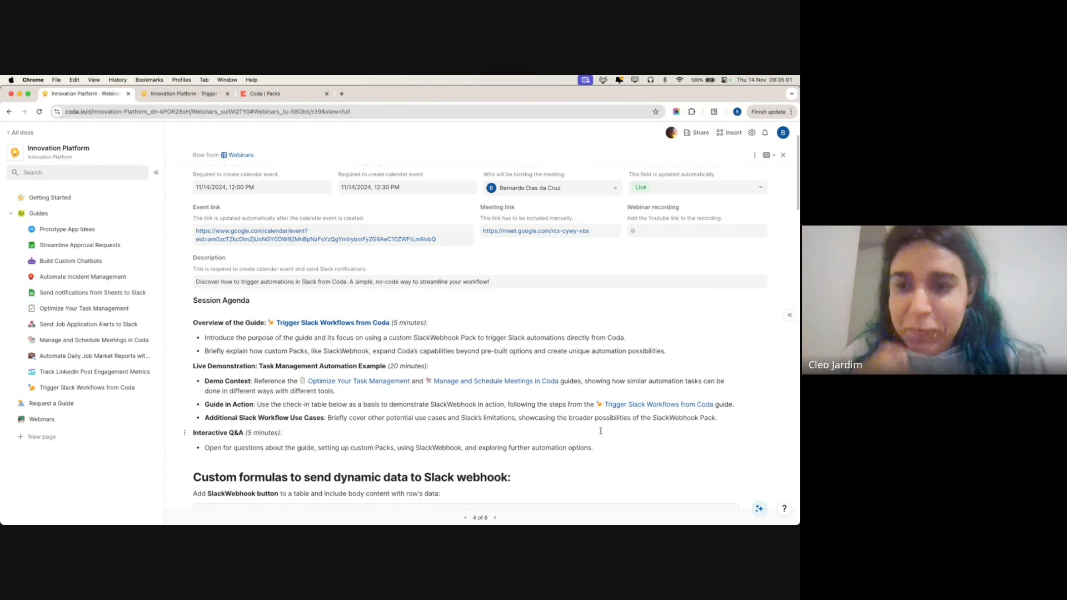
click(189, 94)
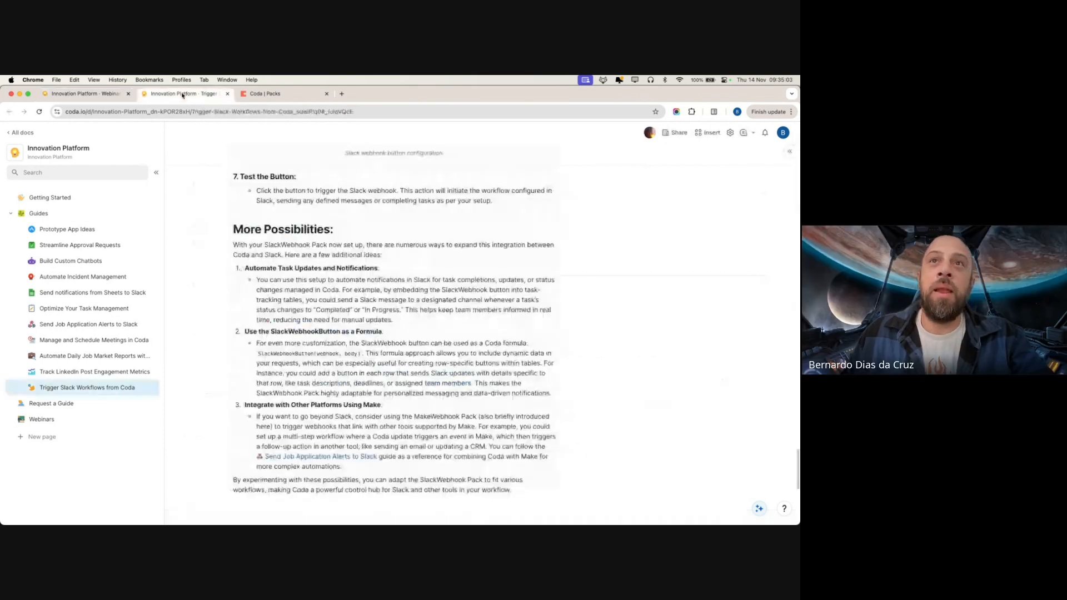
scroll(421, 374, down, 3)
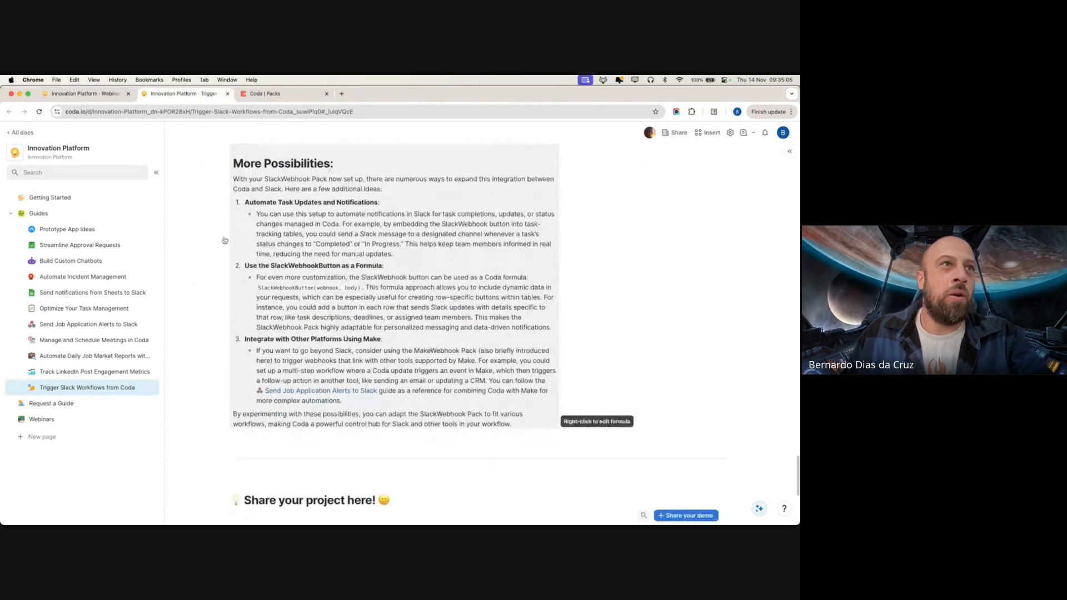
scroll(424, 312, up, 1)
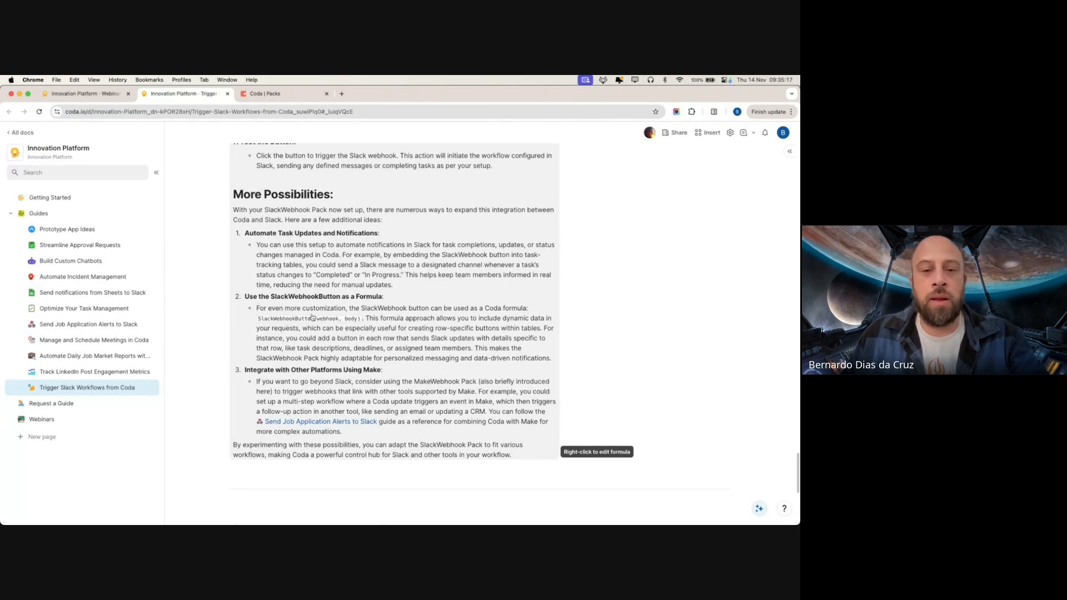
scroll(334, 334, up, 1)
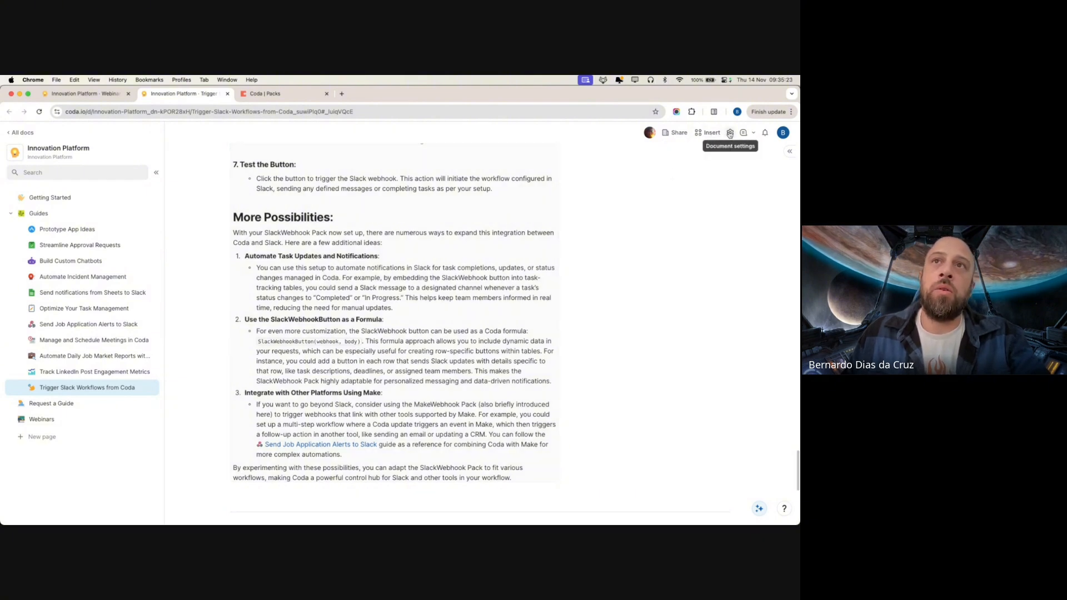
Show the doc's full list of installed Packs and browse through it
click(701, 133)
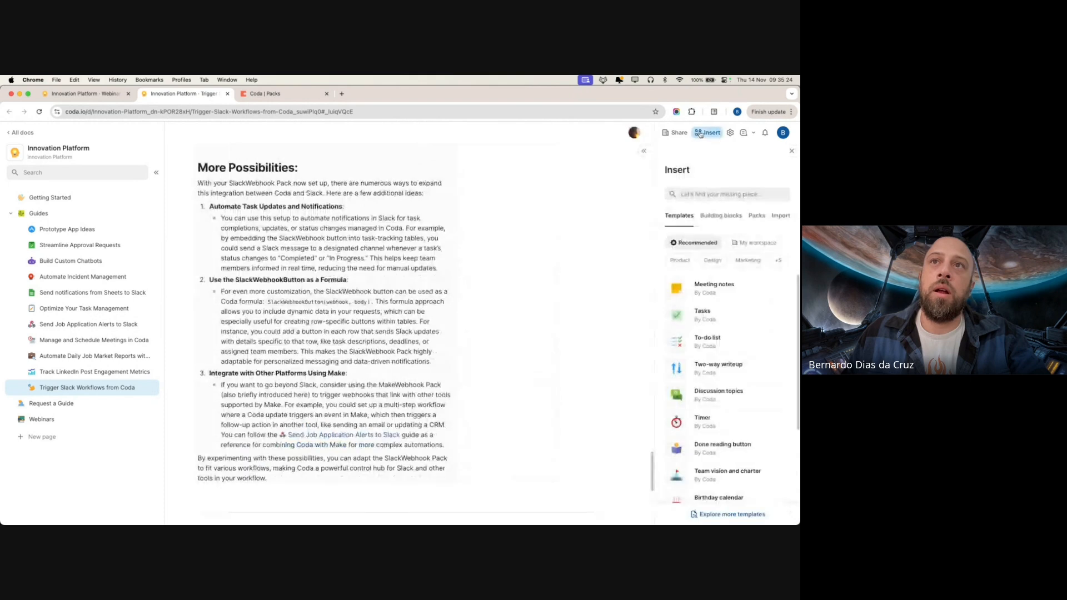
click(730, 132)
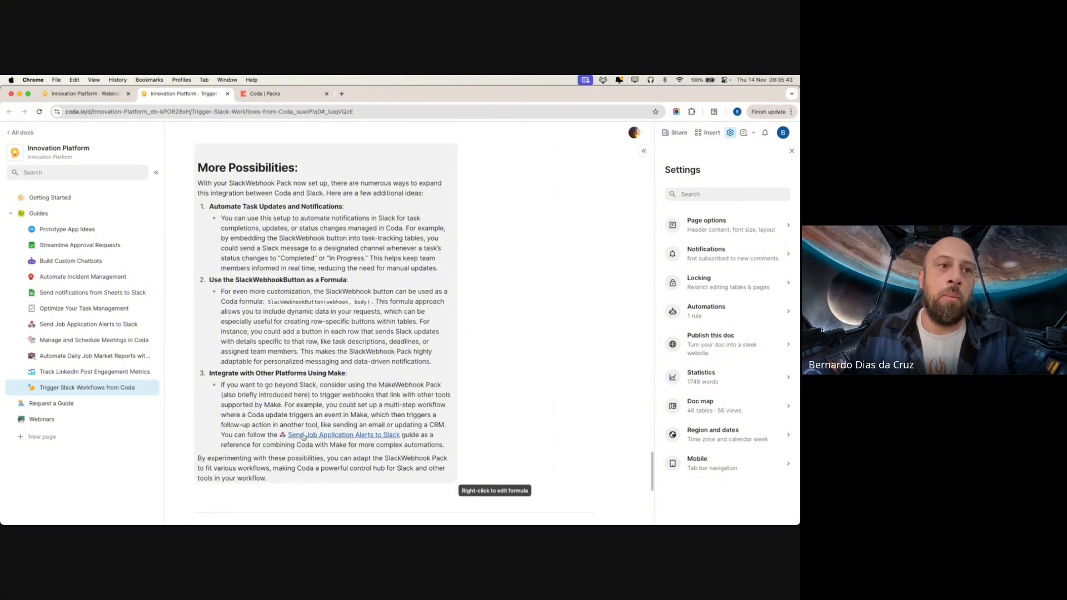
click(709, 132)
click(756, 216)
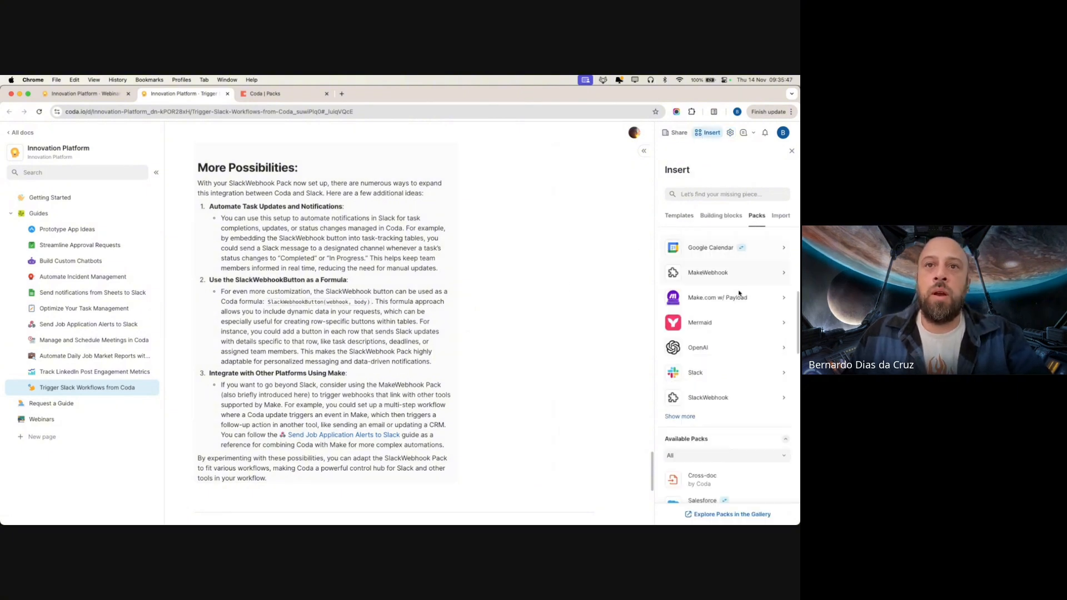
click(681, 417)
scroll(716, 403, down, 5)
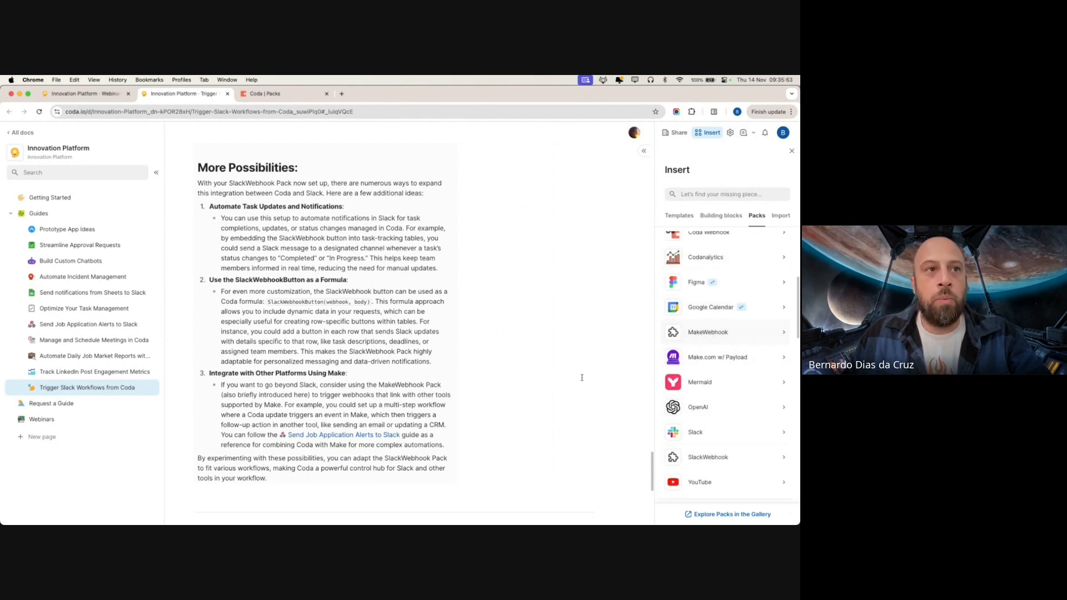
Look back through the guide's setup instructions and return to the top of the webinar page
scroll(529, 357, down, 2)
scroll(529, 357, down, 1)
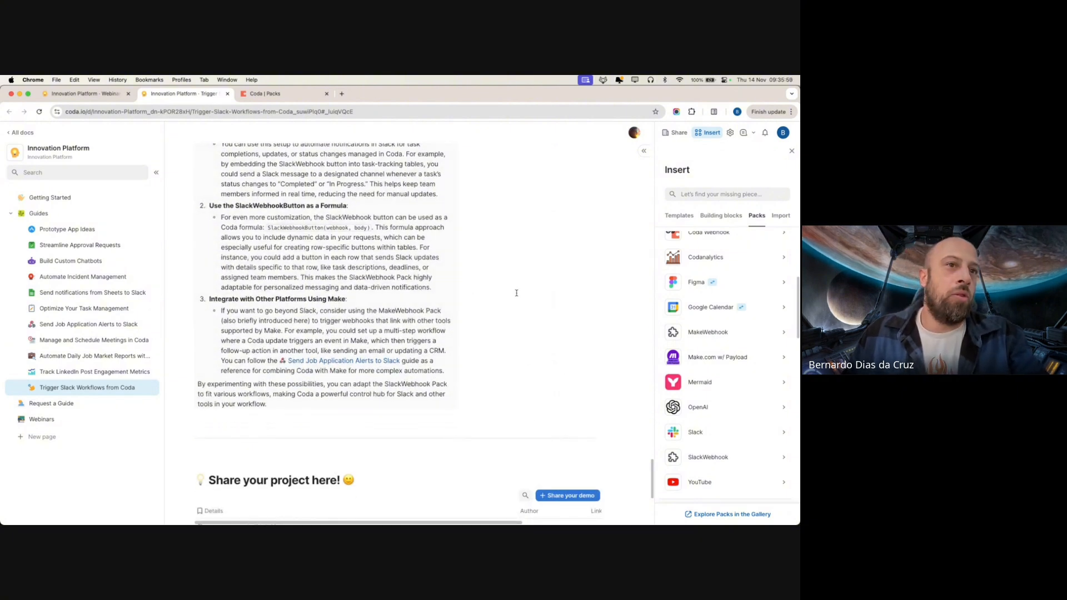
scroll(516, 292, up, 1)
scroll(516, 289, up, 4)
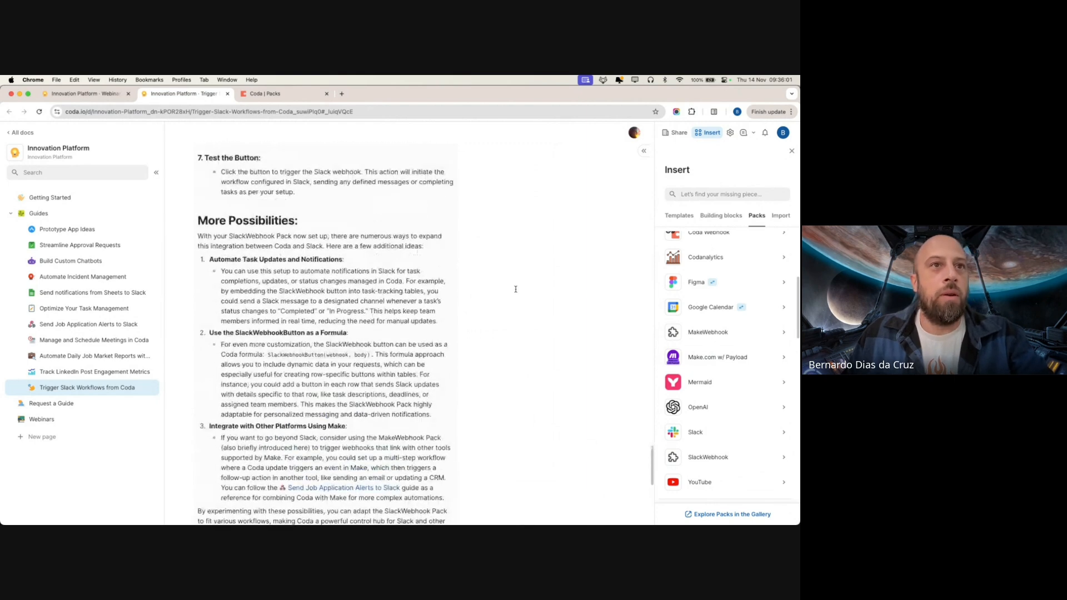
scroll(522, 286, up, 15)
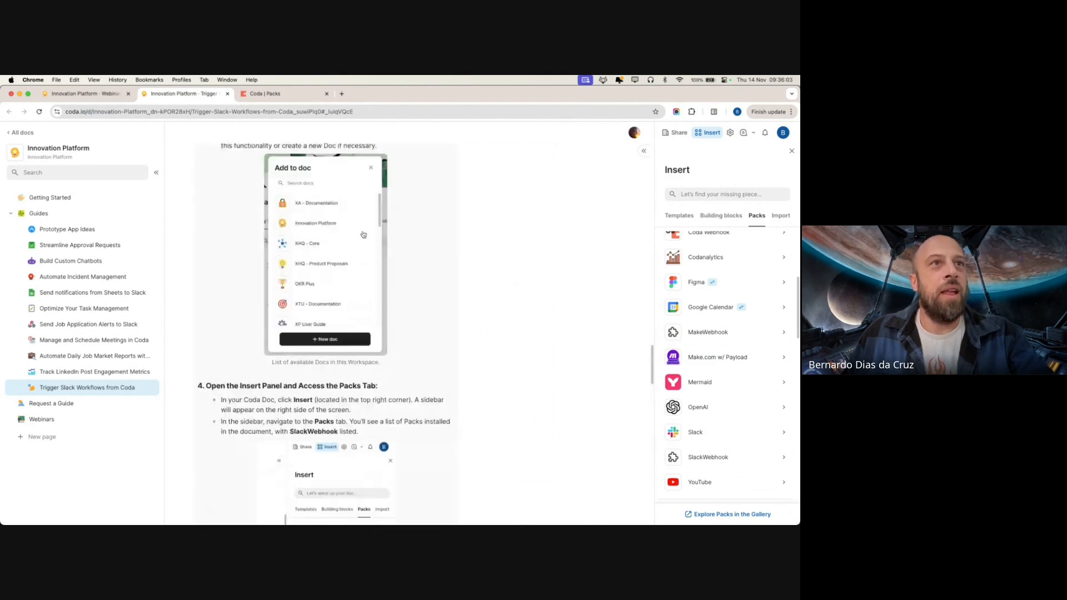
click(88, 93)
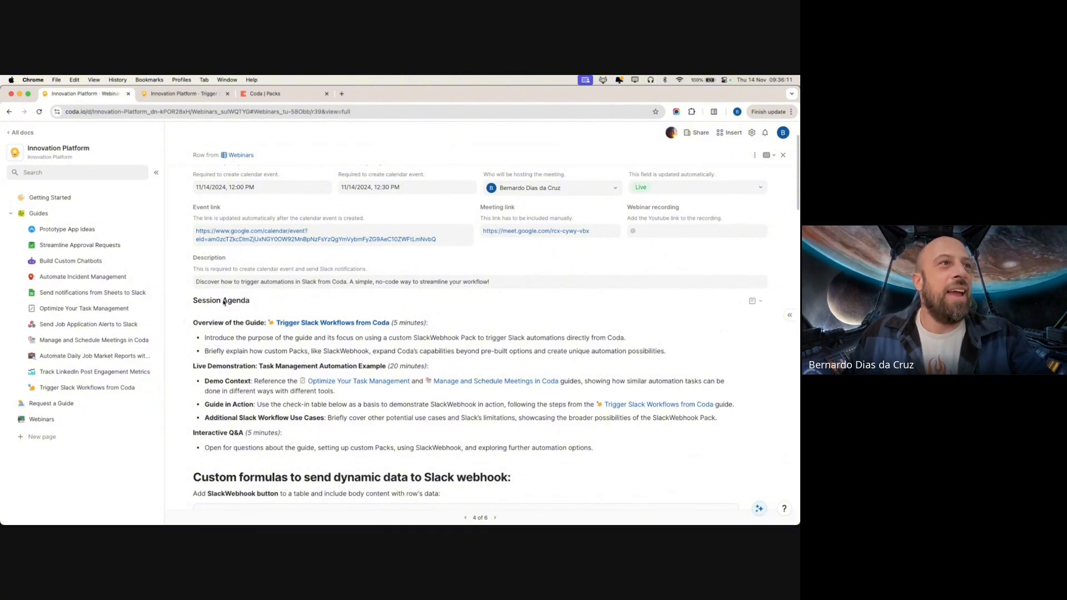
scroll(328, 299, up, 2)
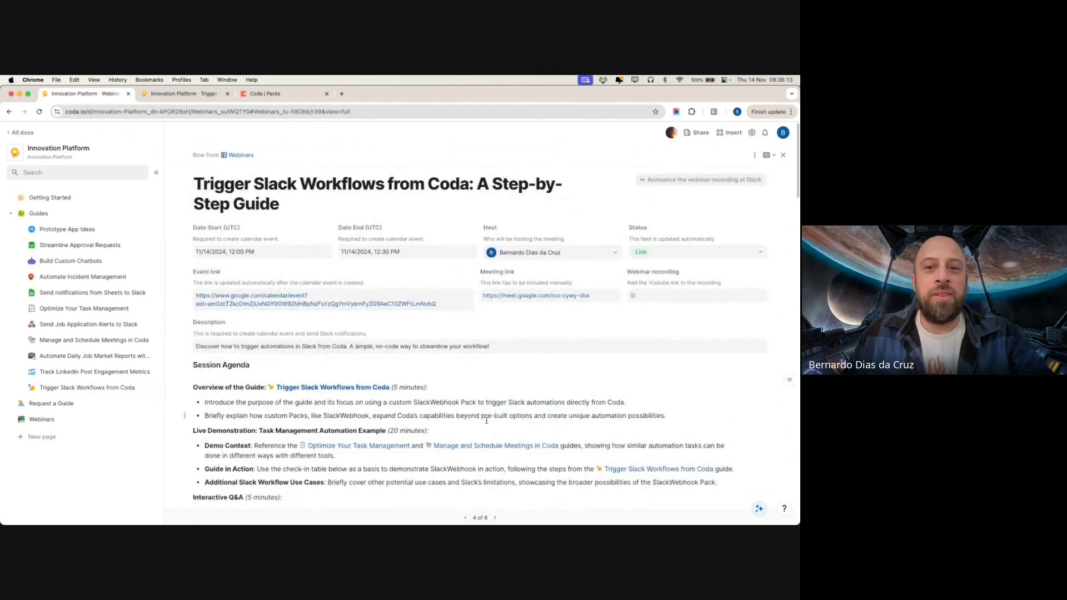